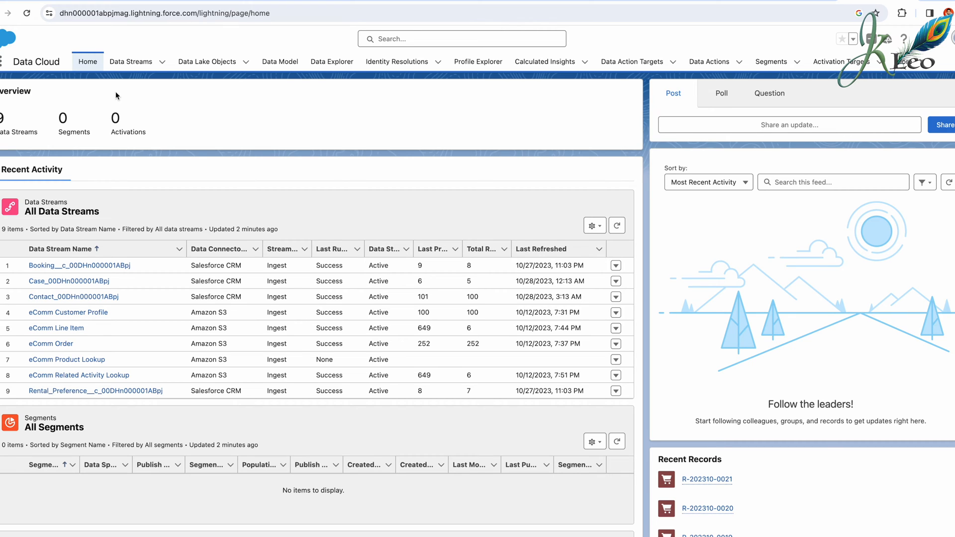
- Open the field mappings of the Contact_00DHn000001ABpj data stream and dismiss the compact setting tip
left_click(133, 63)
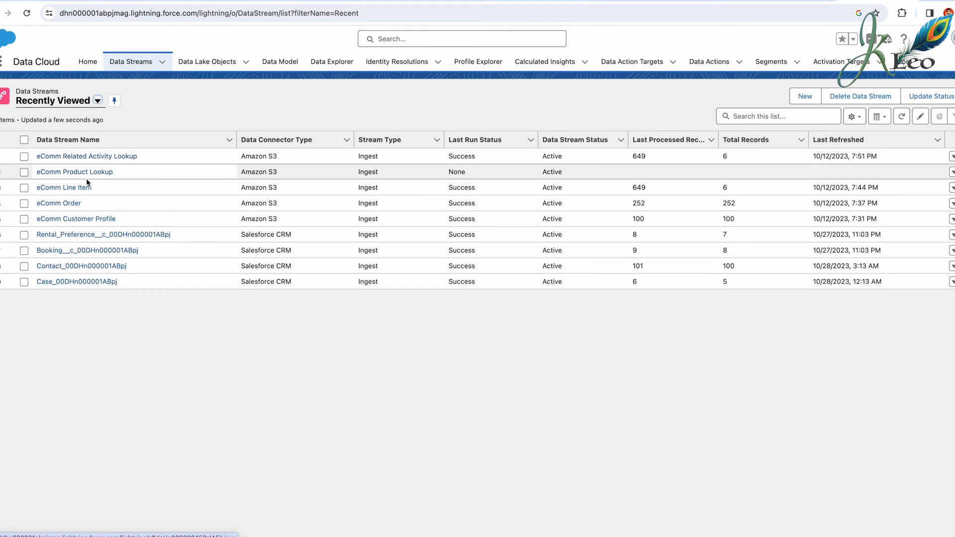
left_click(55, 266)
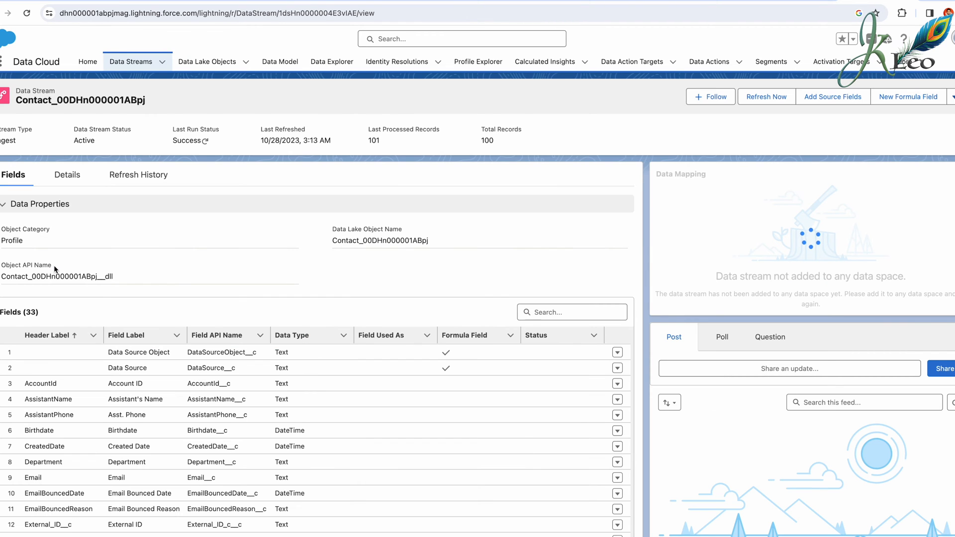
left_click(904, 278)
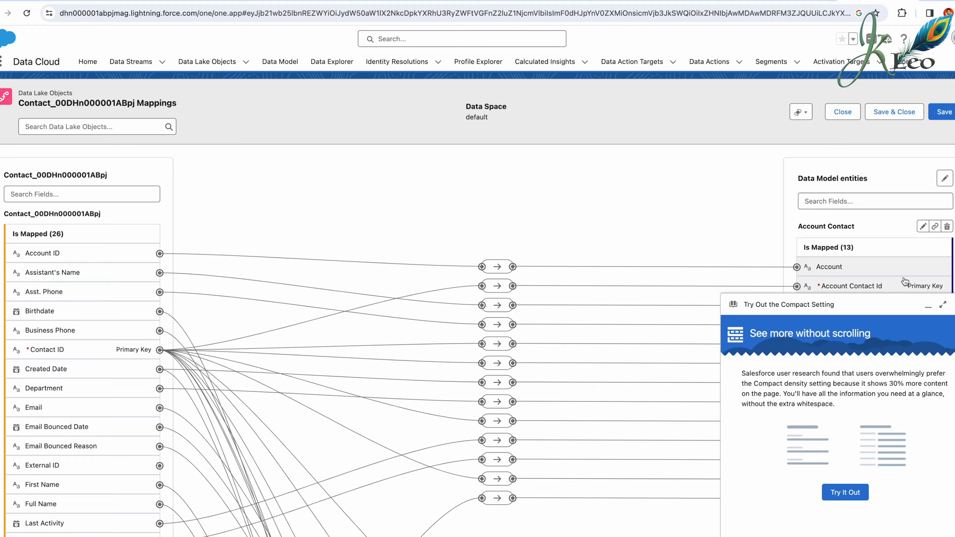
left_click(947, 305)
- Delete the Account Contact object from the data model entities
scroll(945, 299, "down", 2)
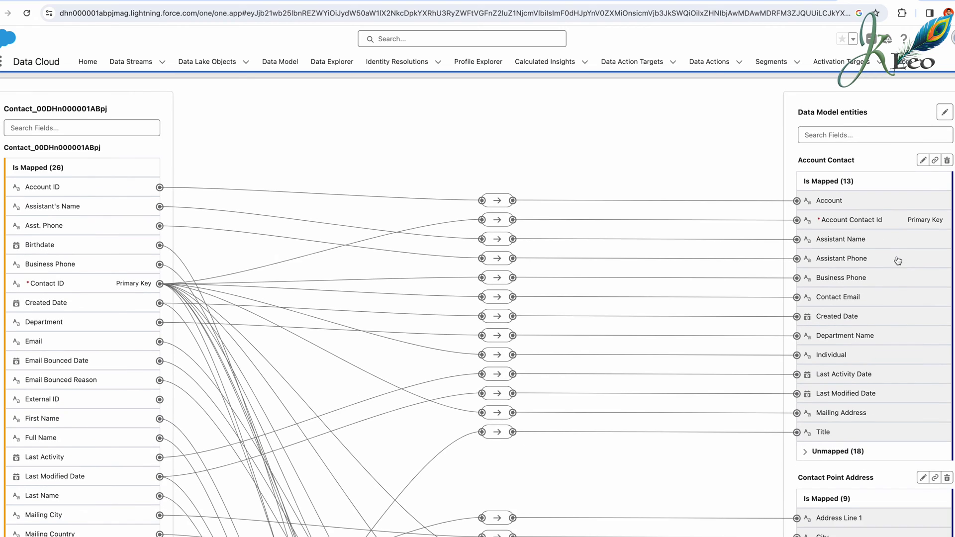
left_click(948, 161)
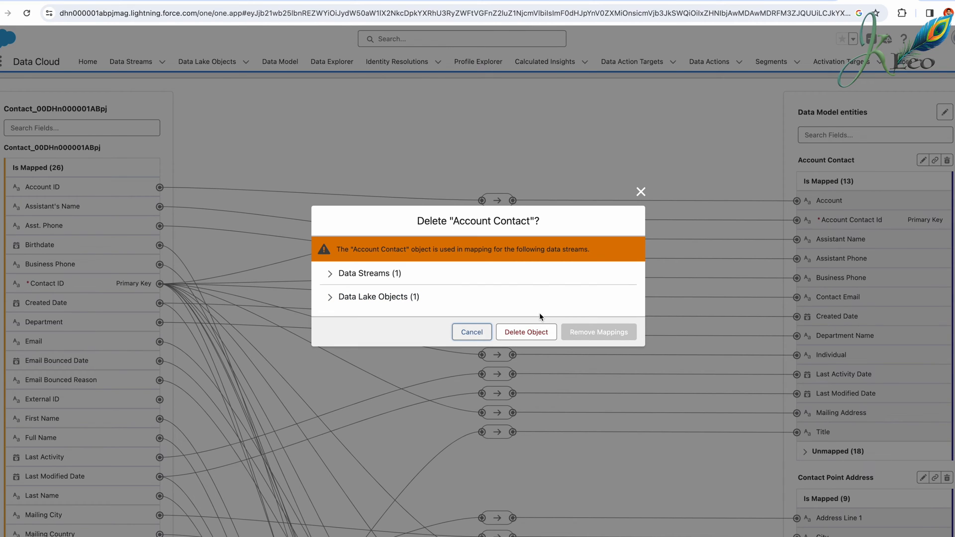
left_click(535, 334)
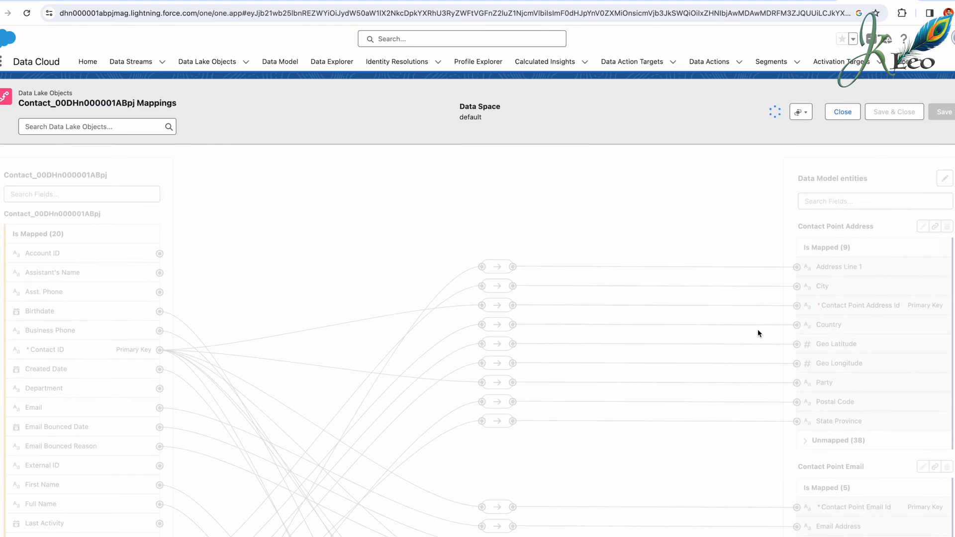
- Delete the mapping from Business Phone to Telephone Number in the Contact Point Phone object
scroll(757, 329, "down", 5)
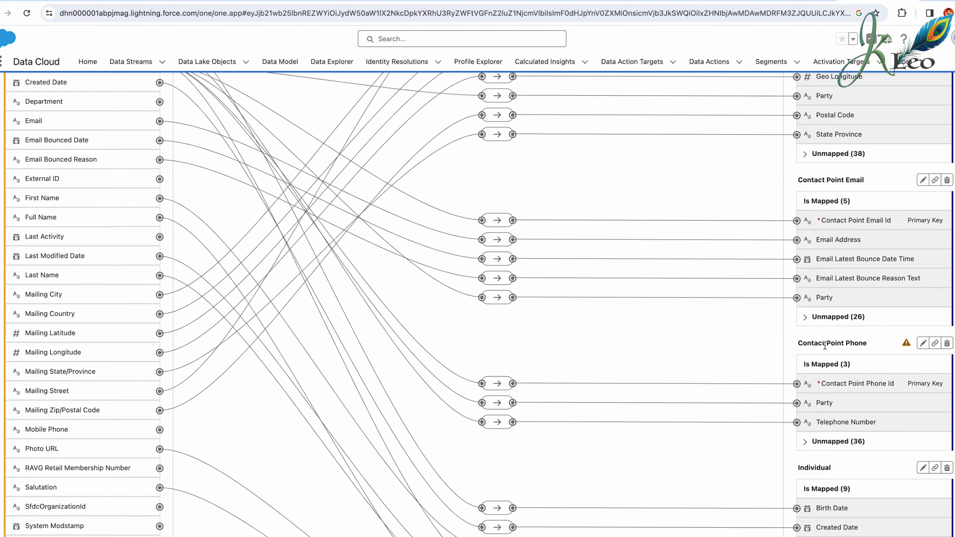
left_click_drag(802, 343, 870, 343)
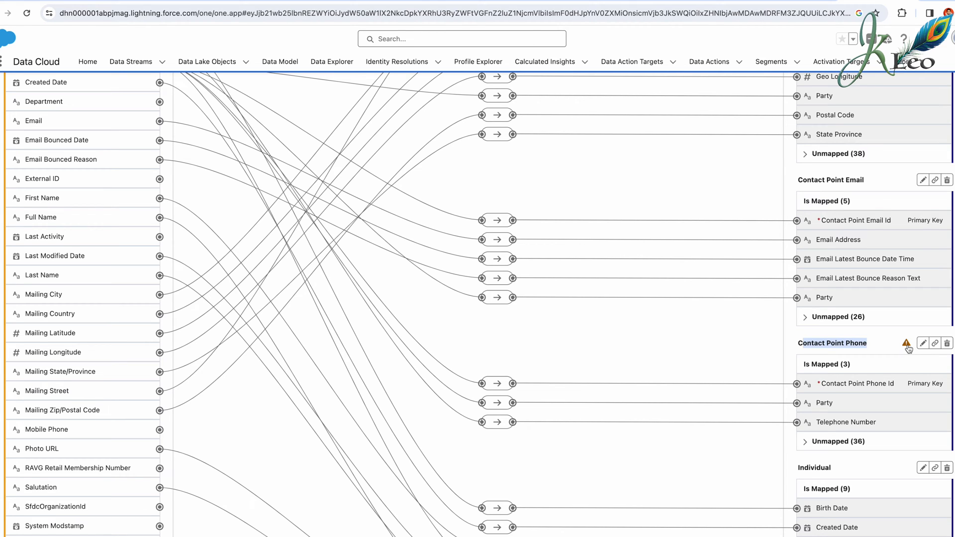
left_click(791, 423)
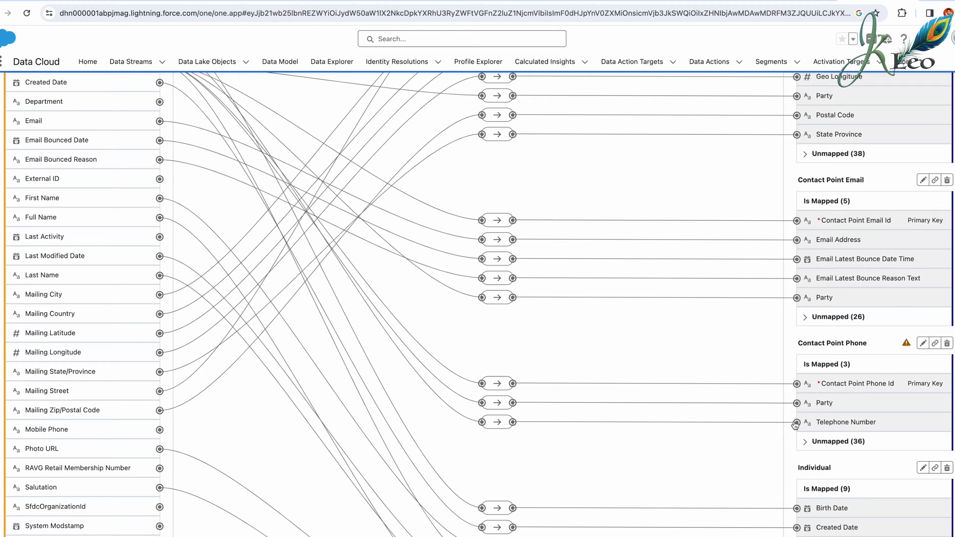
left_click(497, 423)
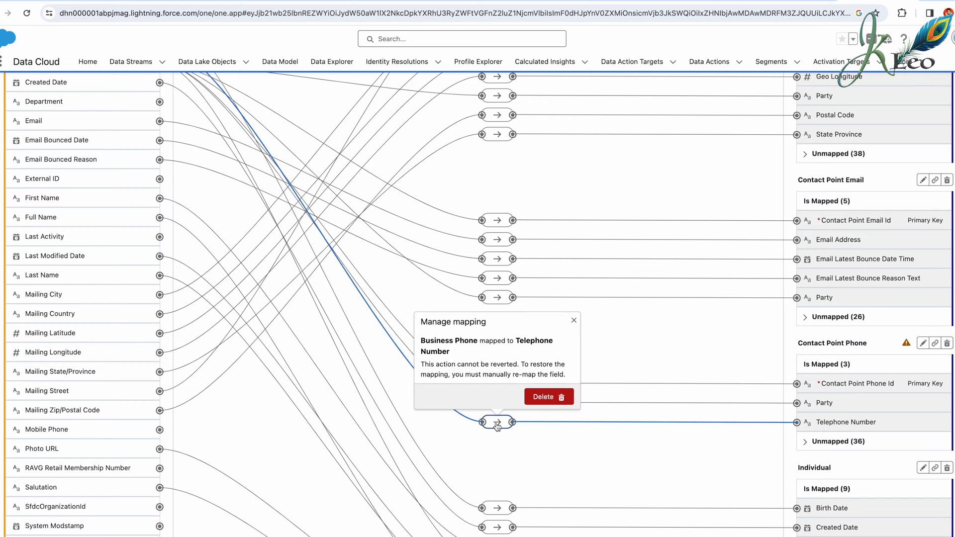
left_click(543, 398)
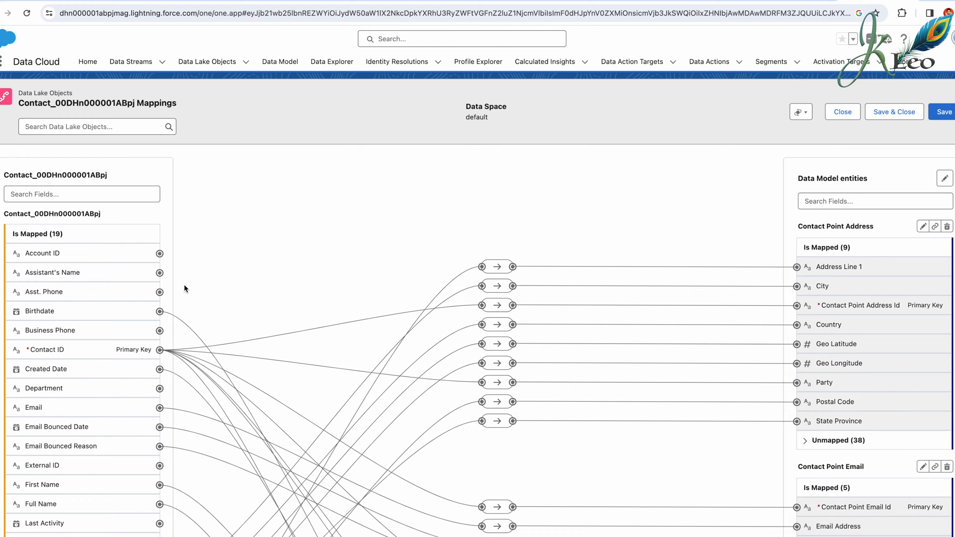
- Map the Mobile Phone field to the unmapped Telephone Number field of Contact Point Phone
scroll(101, 386, "down", 5)
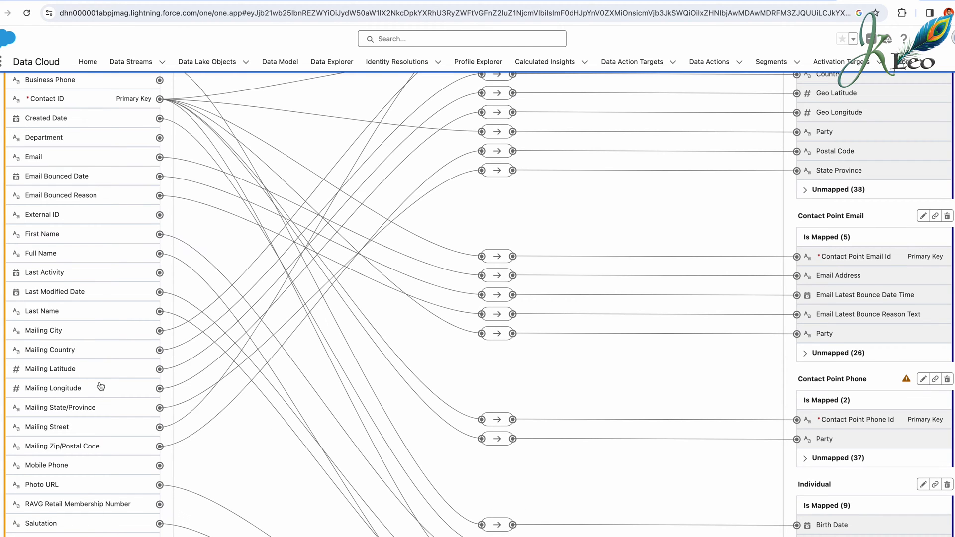
scroll(101, 387, "down", 2)
left_click(160, 358)
scroll(507, 335, "up", 1)
left_click(806, 415)
scroll(852, 465, "down", 12)
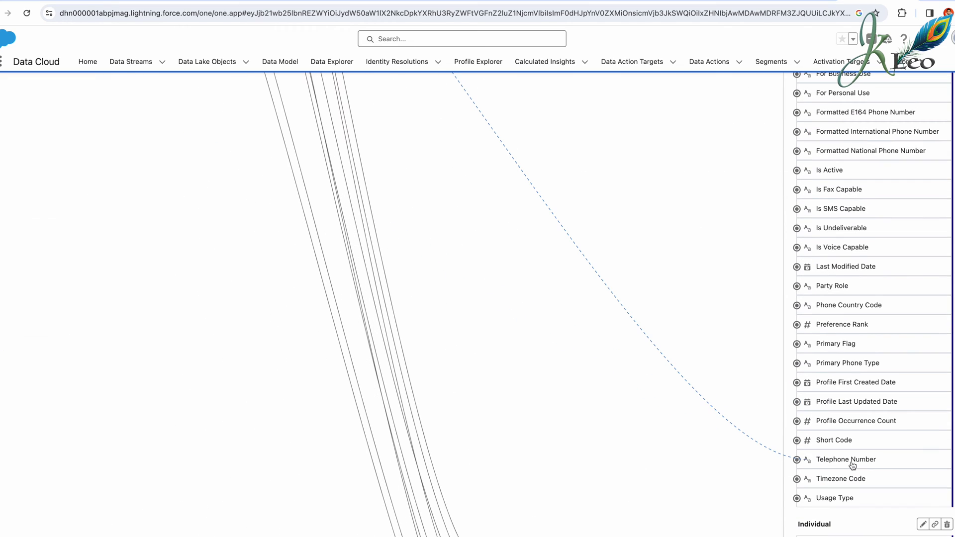
left_click(852, 465)
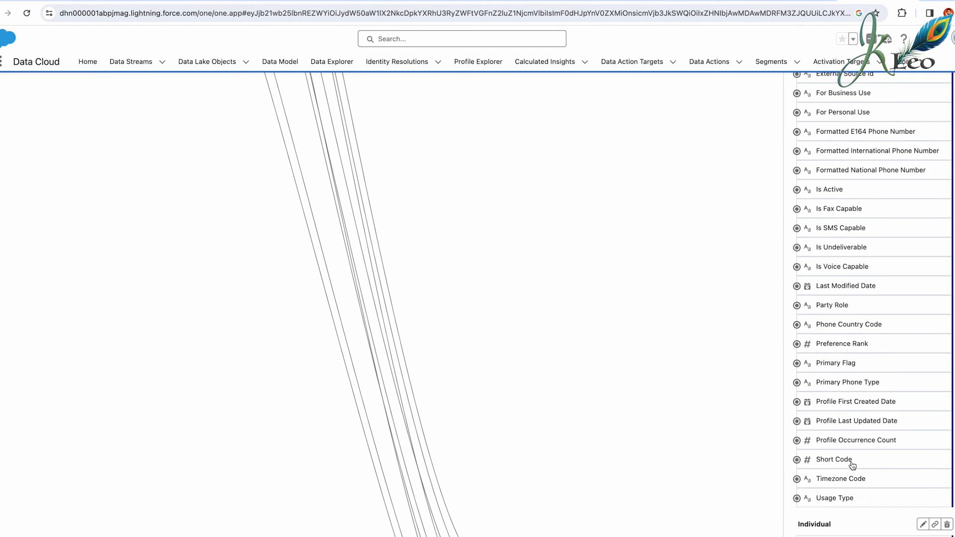
- Map Mobile Phone also to Formatted E164 Phone Number in Contact Point Phone and collapse its unmapped fields
scroll(801, 395, "down", 4)
scroll(801, 395, "up", 12)
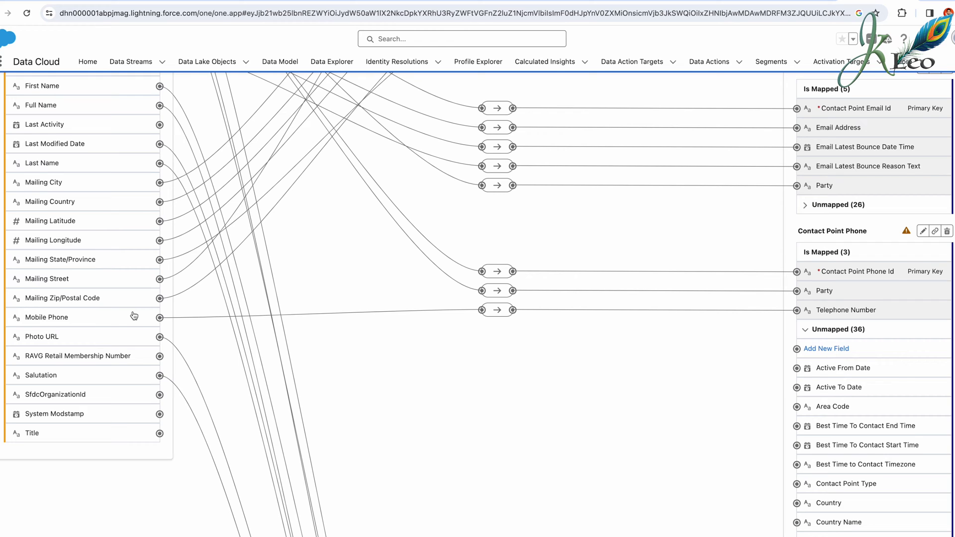
left_click(162, 321)
left_click_drag(162, 322, 798, 408)
scroll(793, 396, "down", 5)
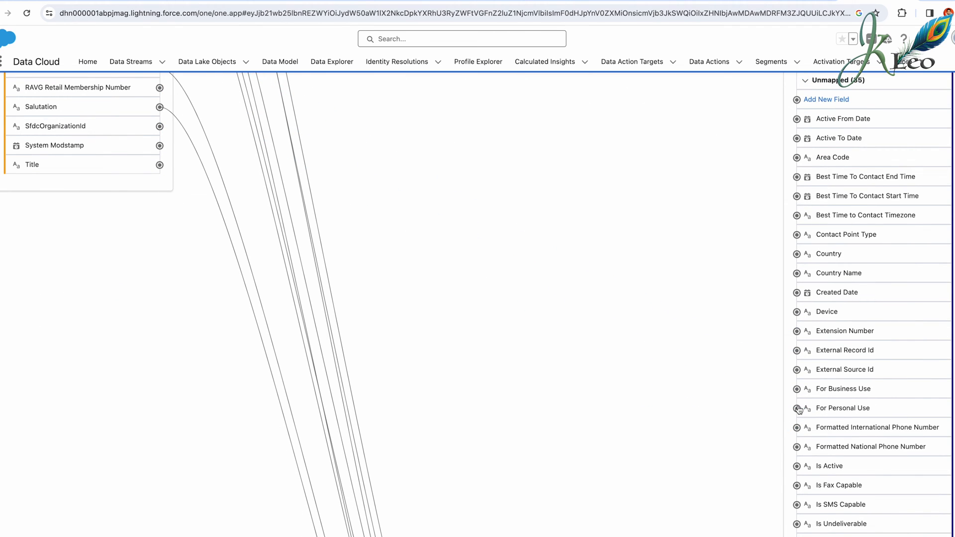
scroll(813, 463, "down", 1)
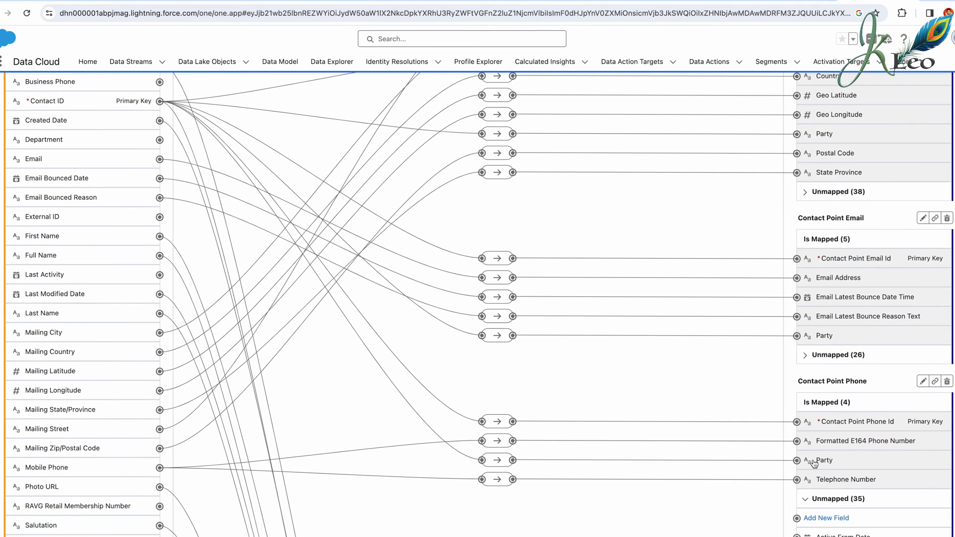
left_click(805, 499)
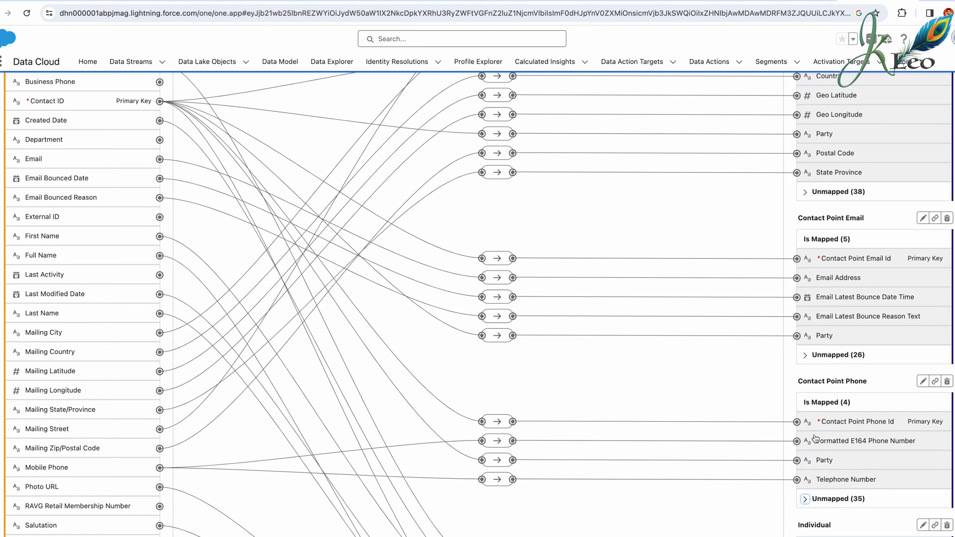
- Save the contact mappings and delete the Photo URL mapping to the Individual object
scroll(856, 215, "up", 5)
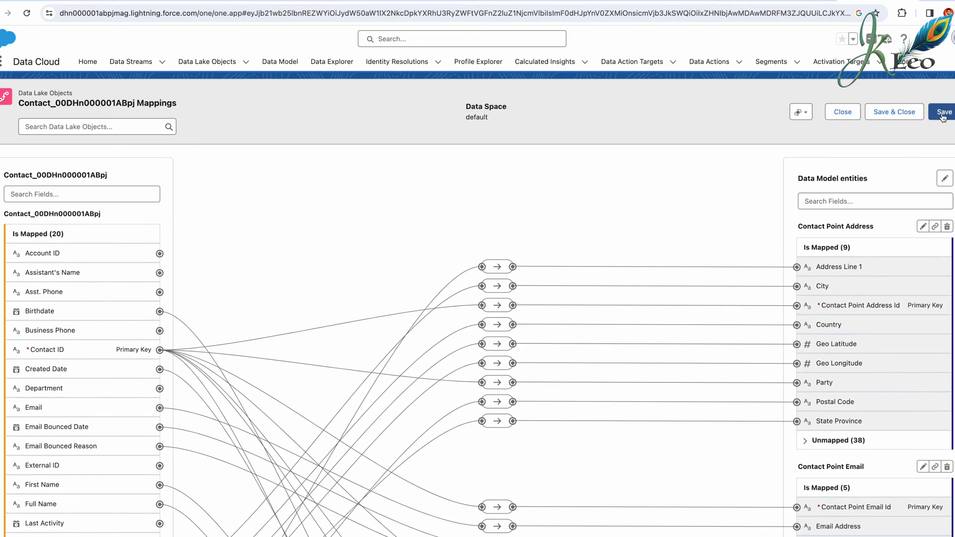
left_click(941, 114)
scroll(837, 426, "down", 10)
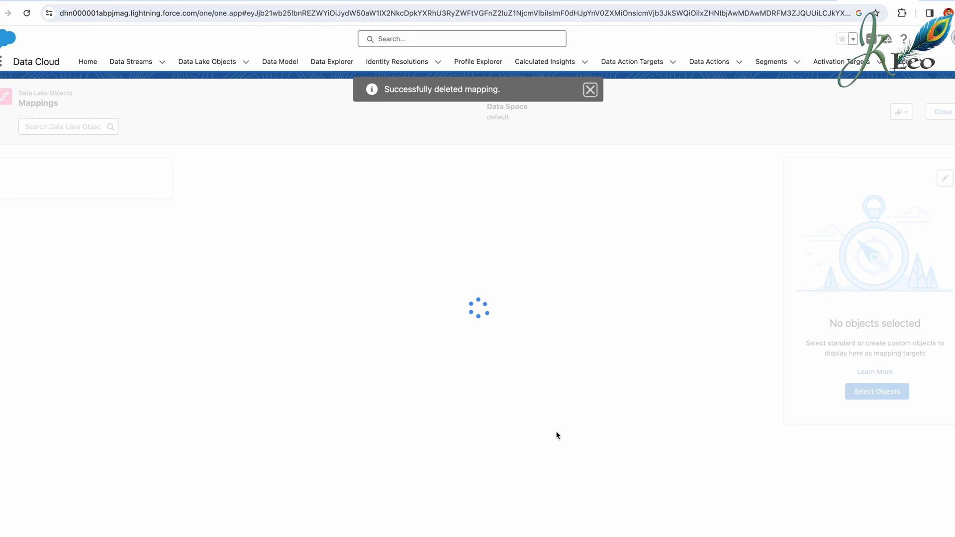
- Map the External ID field to External Record Id of the Individual object and save the mappings
type("ex")
left_click(159, 254)
scroll(835, 396, "down", 10)
left_click(828, 496)
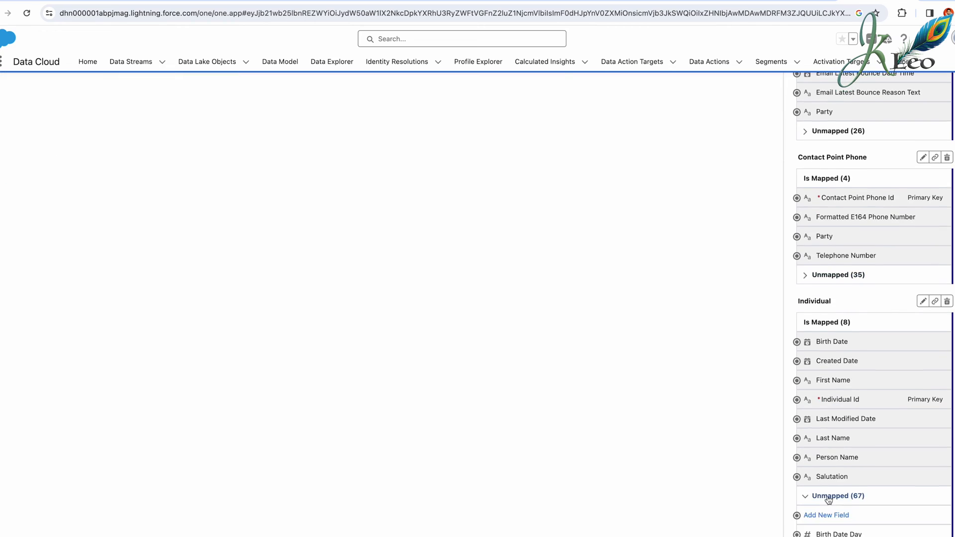
scroll(828, 497, "down", 12)
left_click(830, 179)
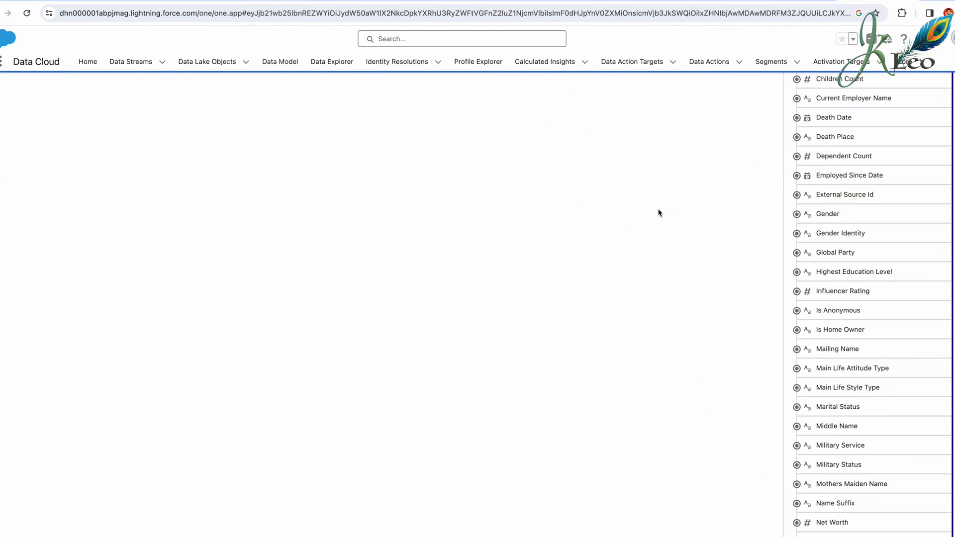
scroll(659, 211, "up", 15)
left_click(943, 113)
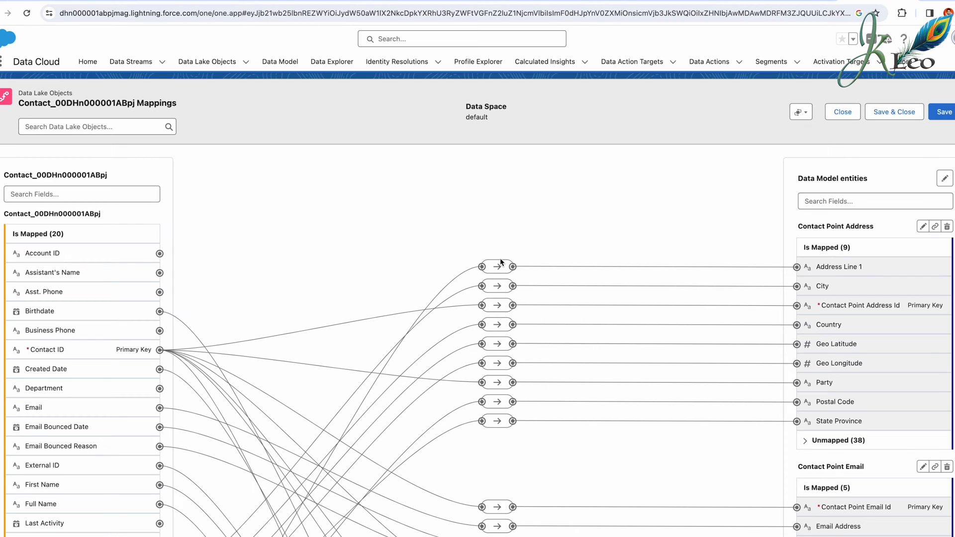
- Search the standard data model objects for "loyalty" and add Loyalty Member Currency to the mapping's data model entities
left_click(944, 180)
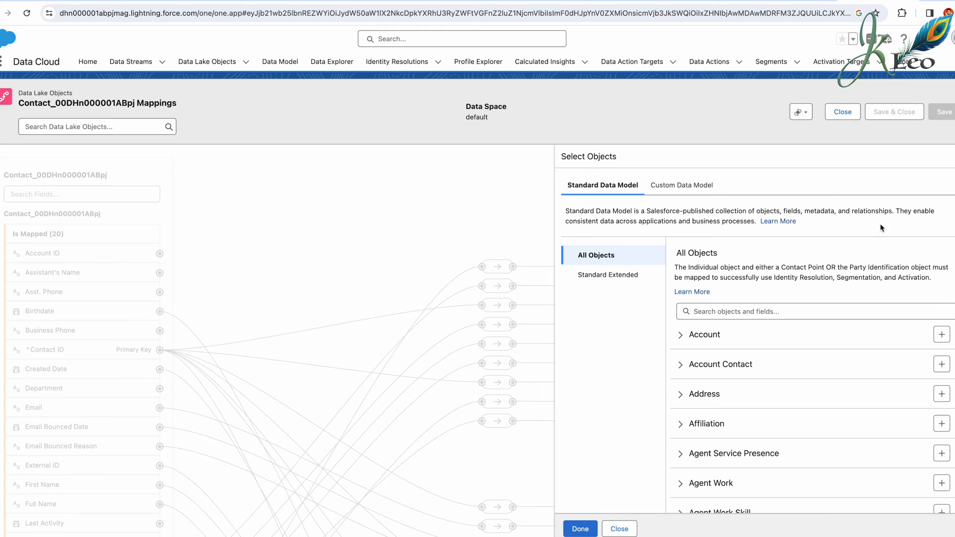
left_click(785, 312)
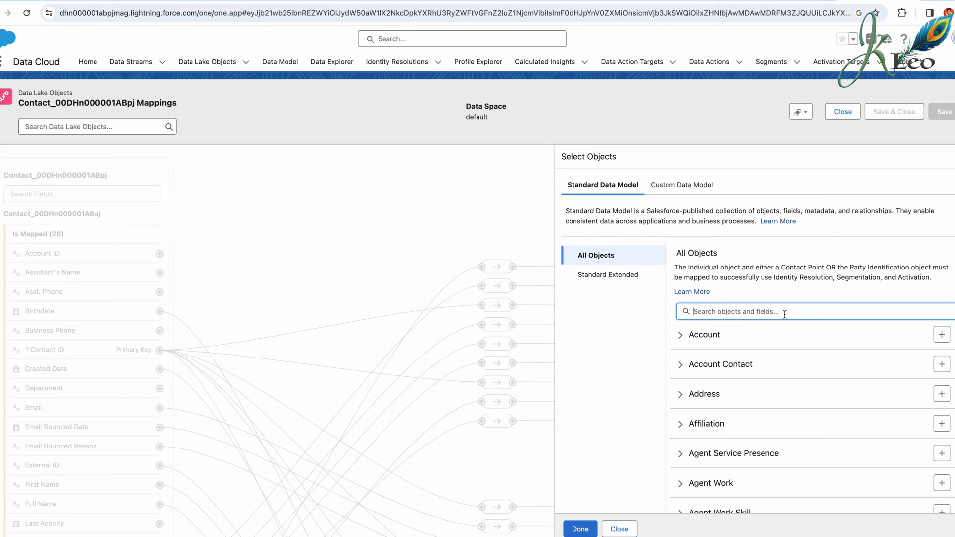
type("loyalty")
scroll(784, 449, "down", 2)
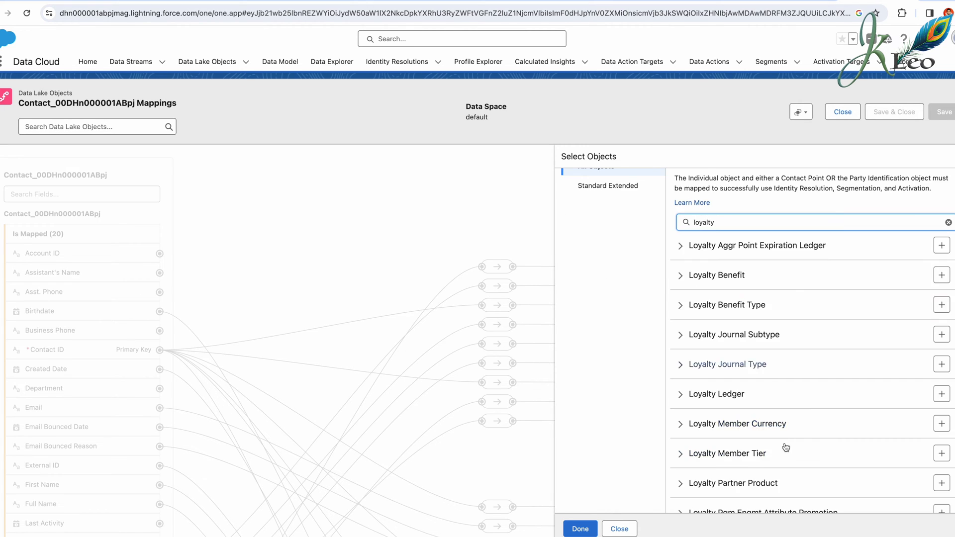
left_click(941, 424)
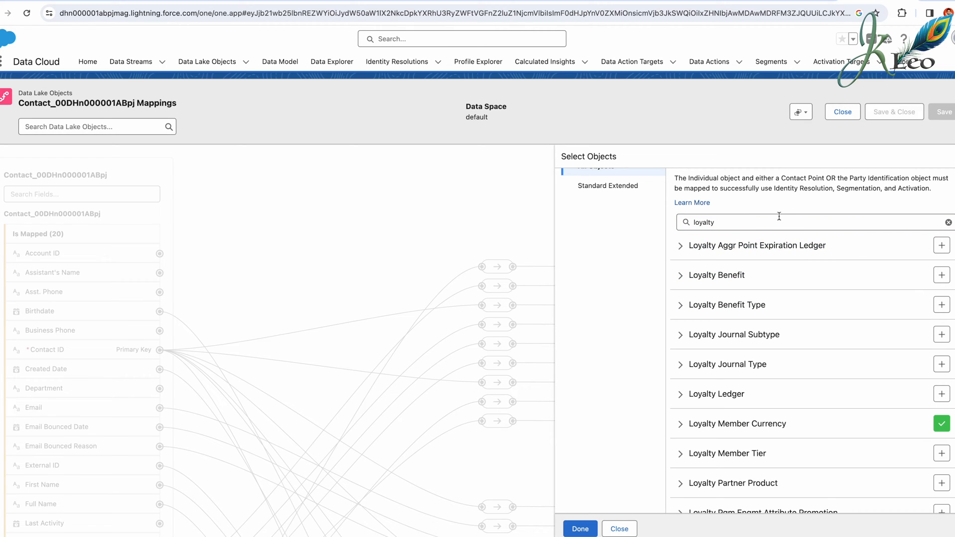
scroll(770, 379, "down", 5)
left_click(941, 454)
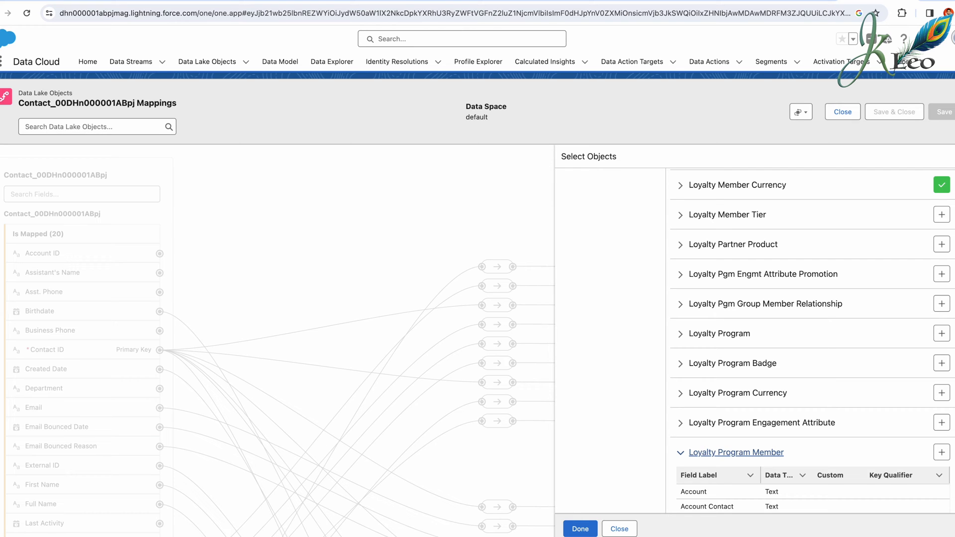
scroll(778, 260, "down", 3)
scroll(778, 260, "up", 10)
left_click(586, 527)
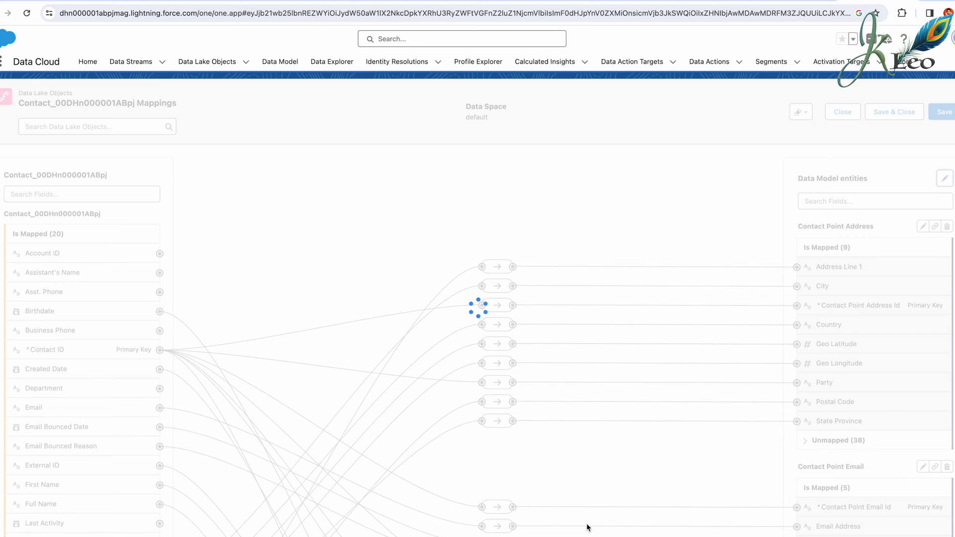
- Remove the Created Date and Last Modified Date mappings from the Loyalty Member Currency object
scroll(825, 352, "down", 7)
scroll(824, 351, "down", 5)
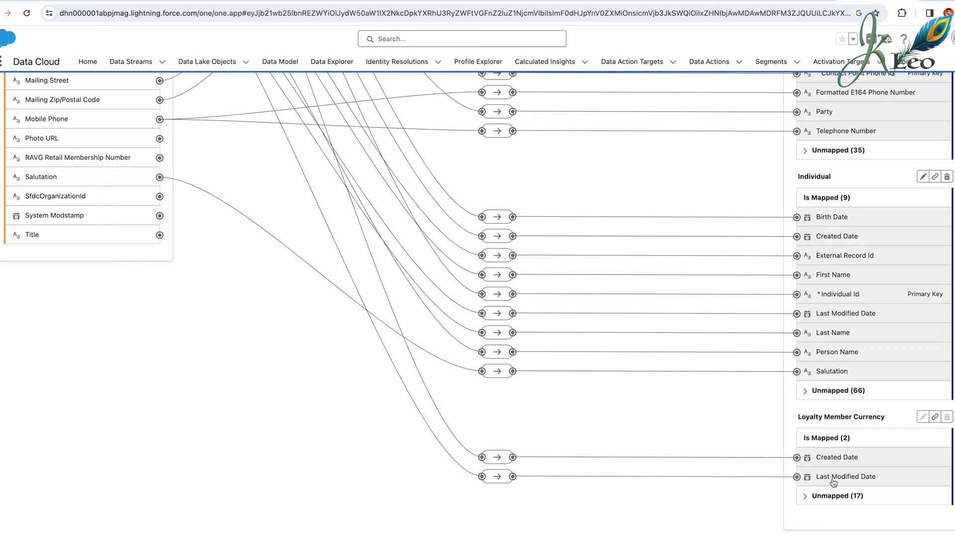
scroll(384, 342, "up", 5)
scroll(382, 343, "down", 5)
scroll(456, 461, "up", 1)
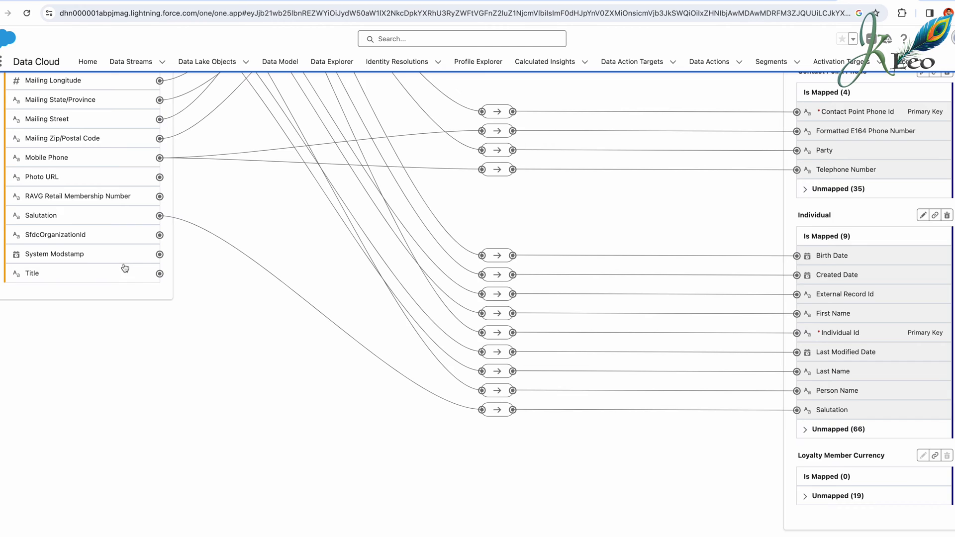
- Look through the unmapped fields of the Loyalty Member Currency object for a target for Contact ID
scroll(125, 266, "up", 10)
left_click(159, 269)
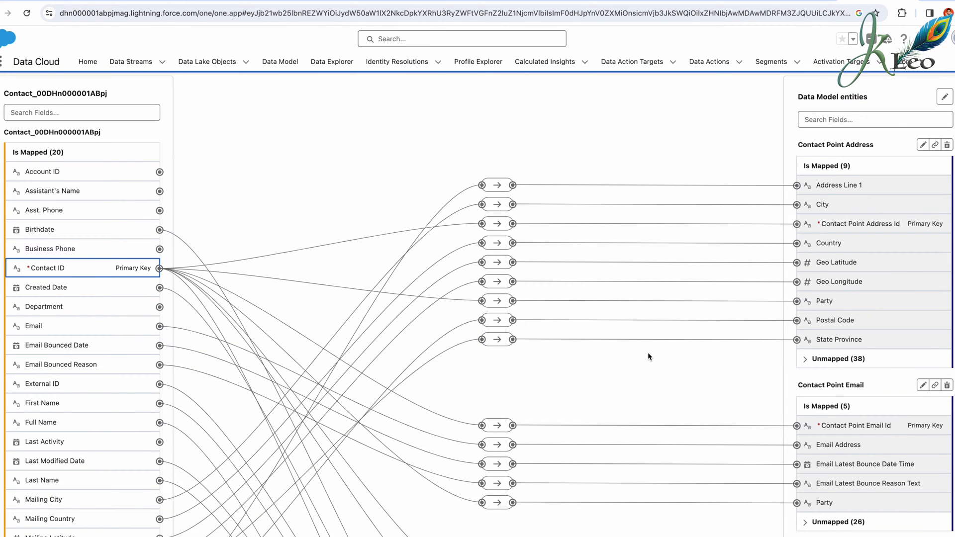
scroll(770, 380, "down", 10)
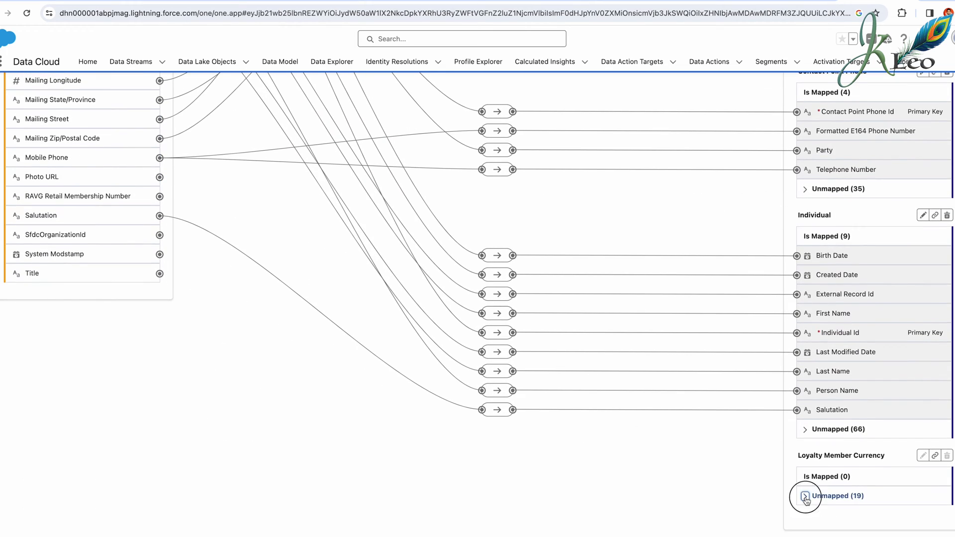
left_click(804, 436)
scroll(828, 298, "down", 5)
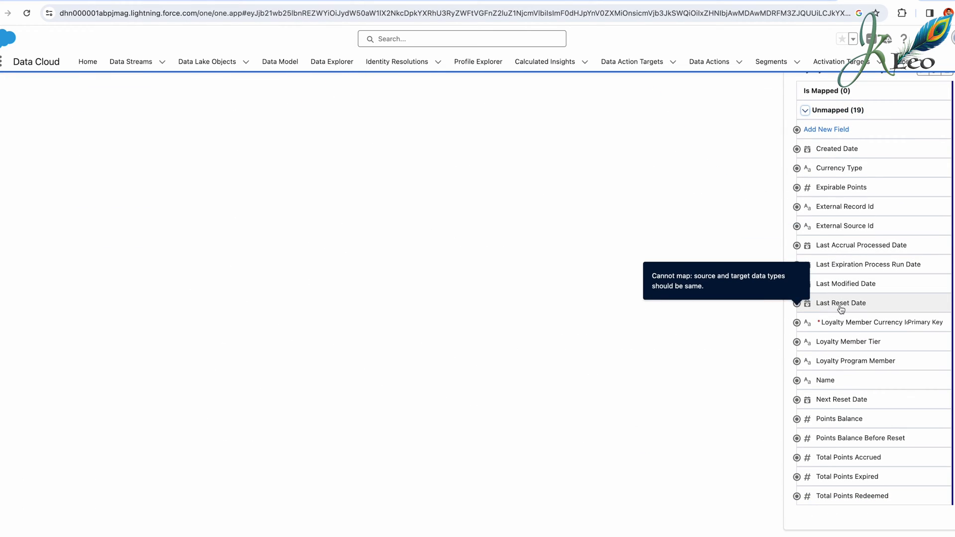
scroll(840, 310, "up", 15)
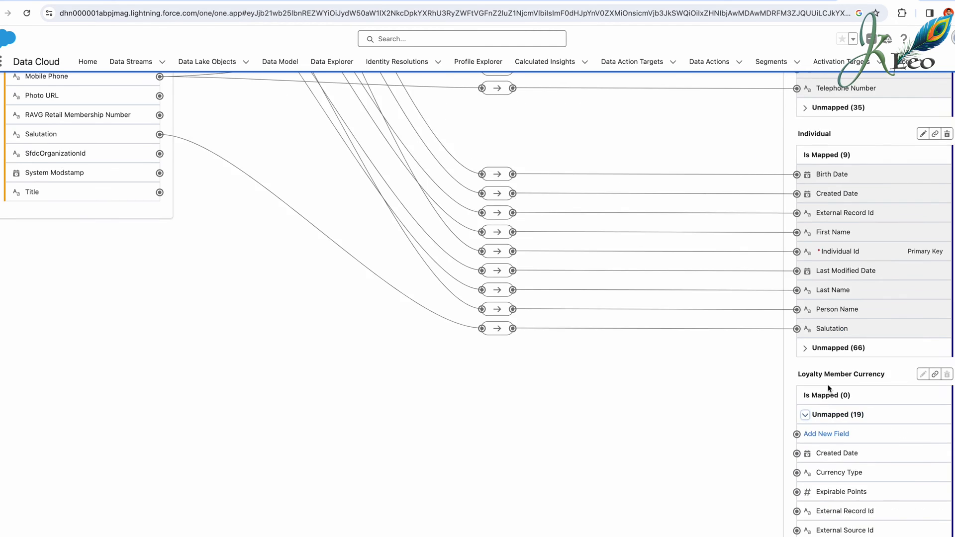
- Filter the data model fields by "loyalty member" and map Contact ID to the Loyalty Member Currency Id primary key
left_click(831, 139)
type("loyalty member")
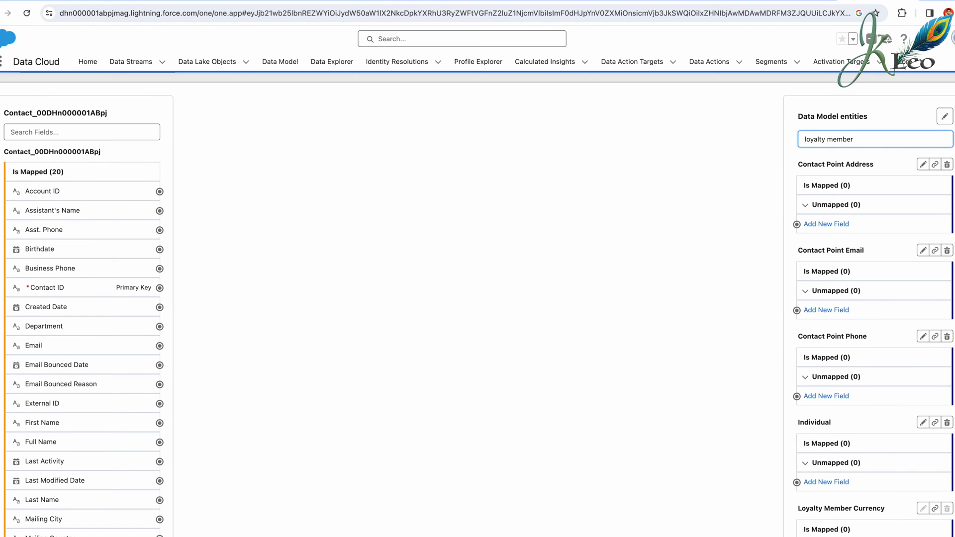
scroll(912, 324, "down", 5)
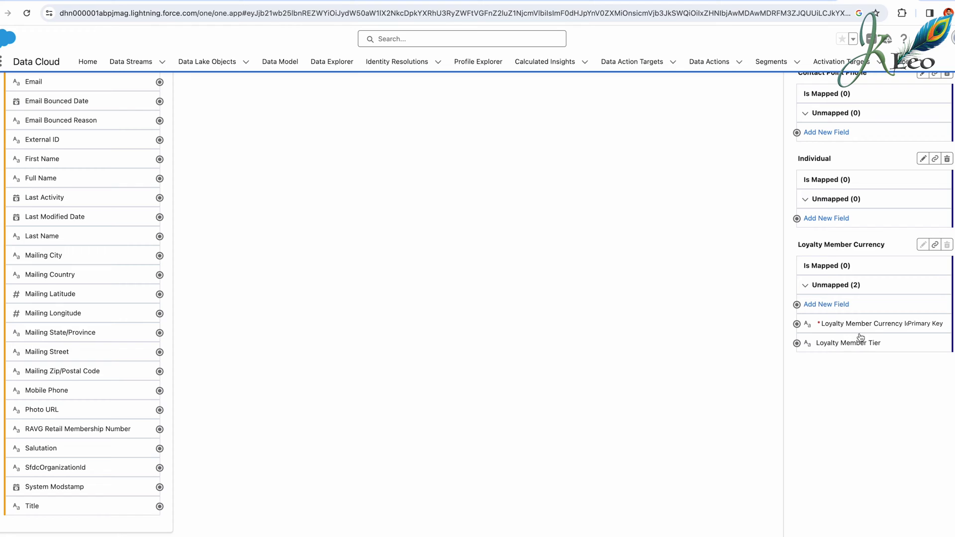
left_click(815, 326)
left_click(797, 325)
scroll(96, 247, "up", 3)
left_click(159, 165)
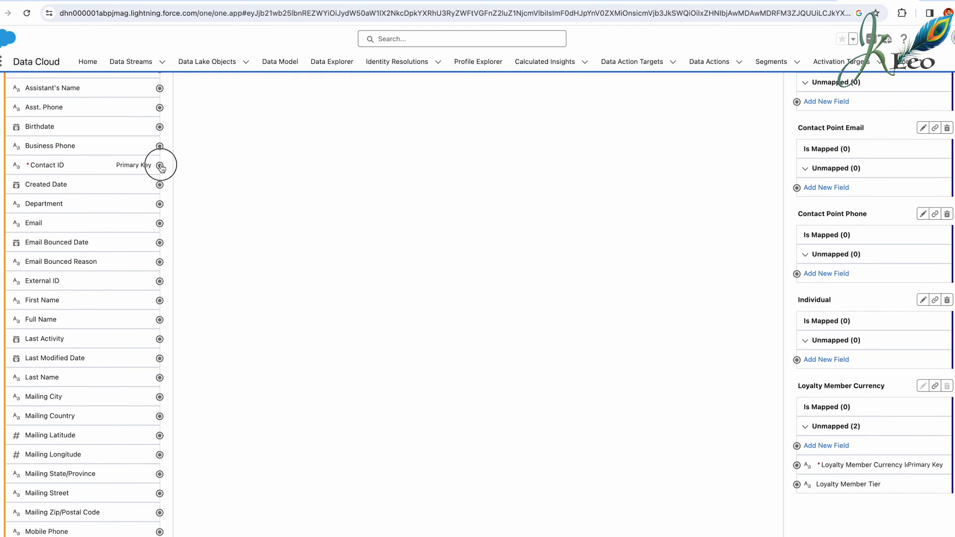
left_click(797, 465)
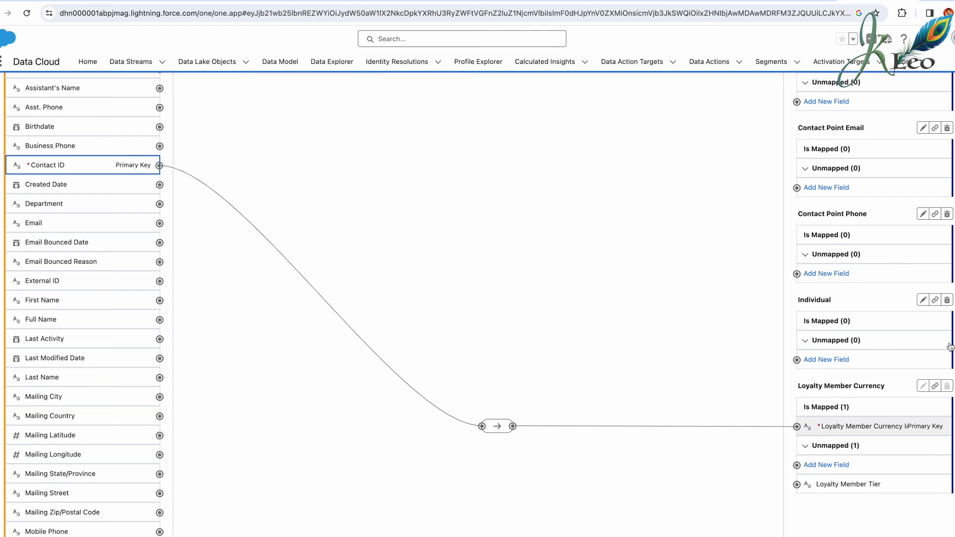
- Filter the data model fields by "loyalty program member" and map Contact ID to Loyalty Program Member of Loyalty Member Currency
scroll(795, 443, "up", 4)
scroll(163, 114, "down", 4)
left_click(159, 112)
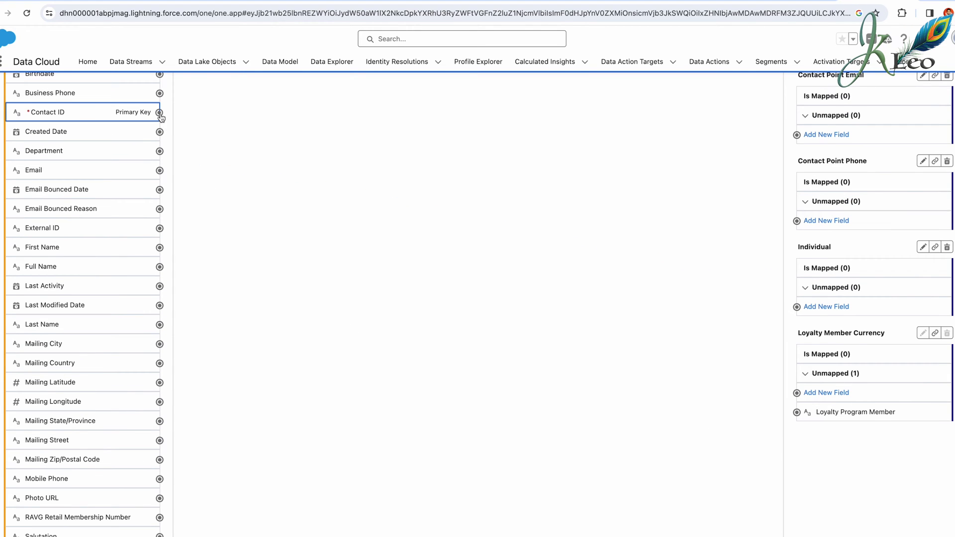
left_click(797, 412)
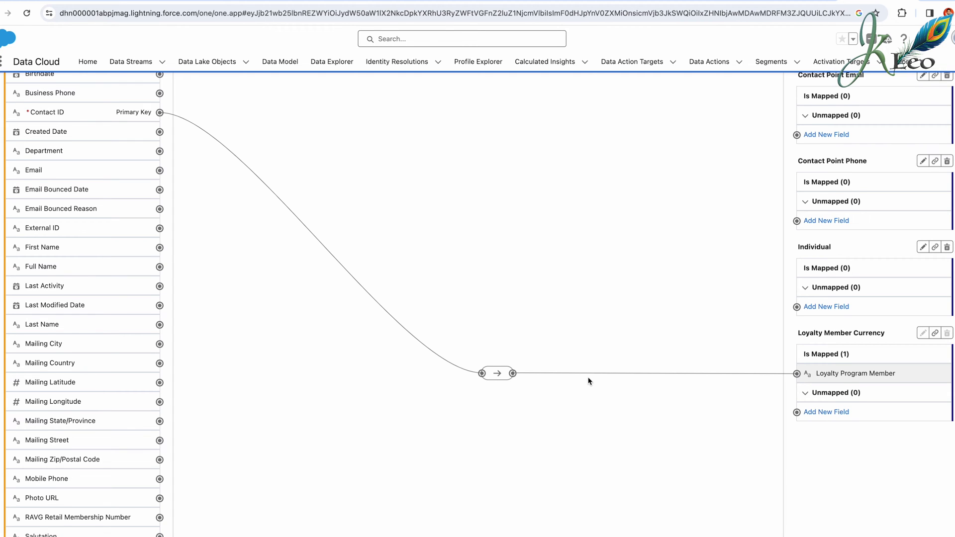
- Clear the data model field filter, check the Loyalty Member Currency mappings and save them
scroll(588, 381, "up", 5)
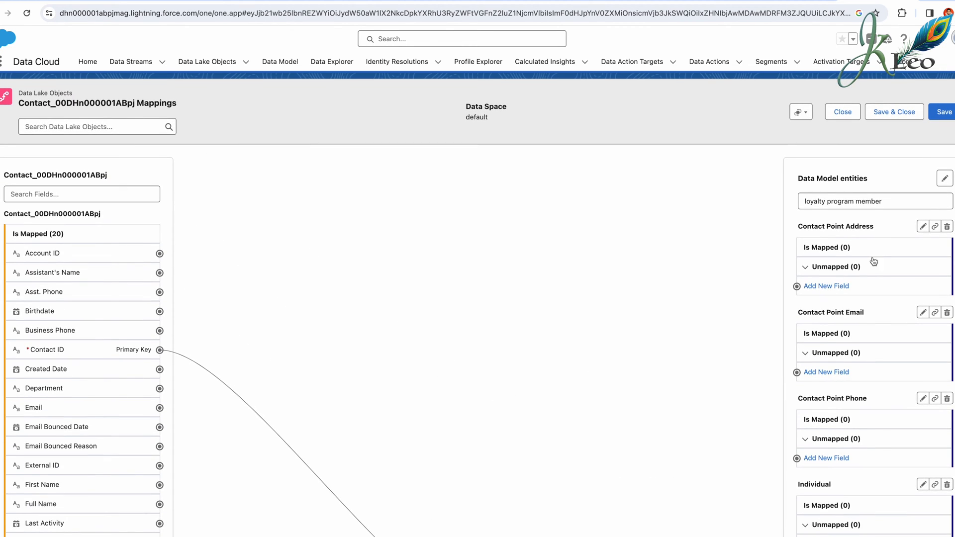
triple_click(871, 201)
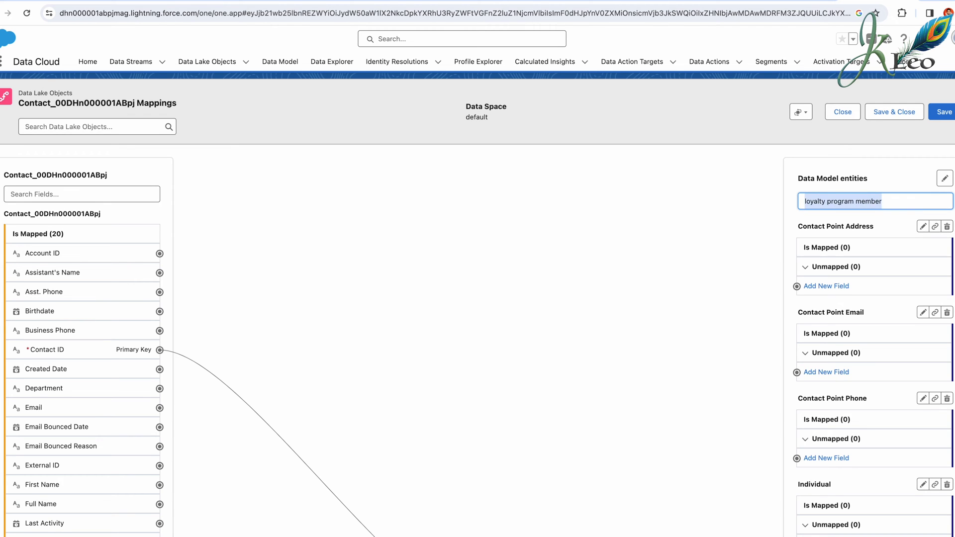
key("BackSpace")
scroll(859, 426, "down", 10)
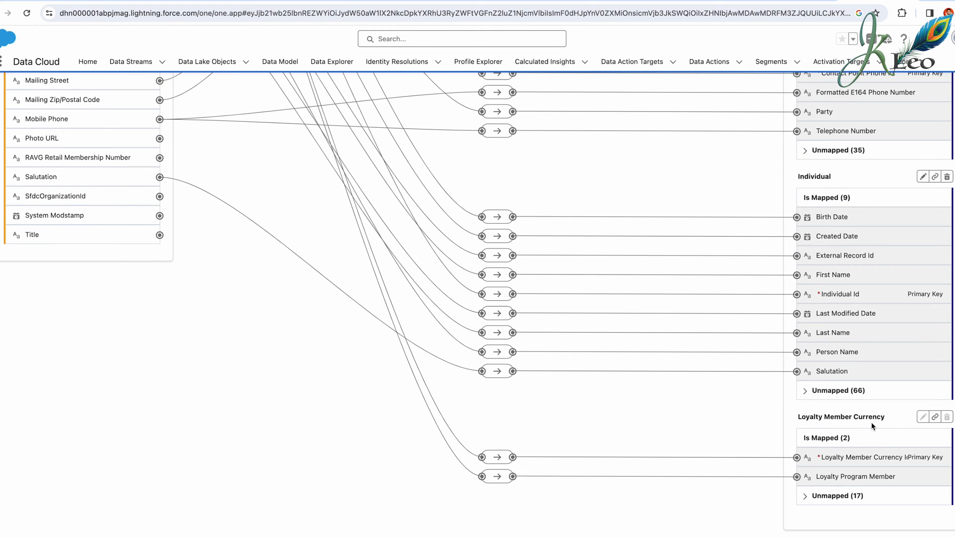
scroll(870, 422, "up", 6)
scroll(861, 193, "up", 4)
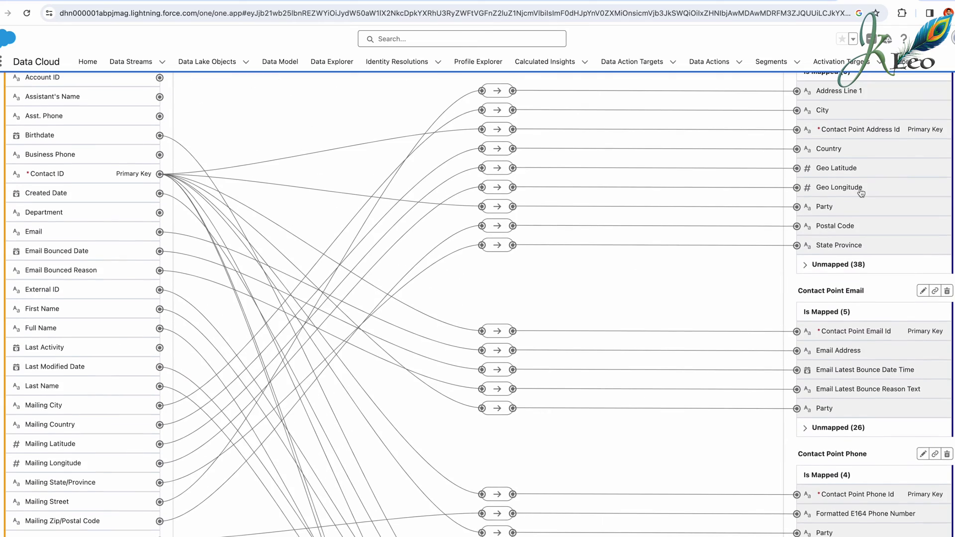
scroll(861, 199, "down", 11)
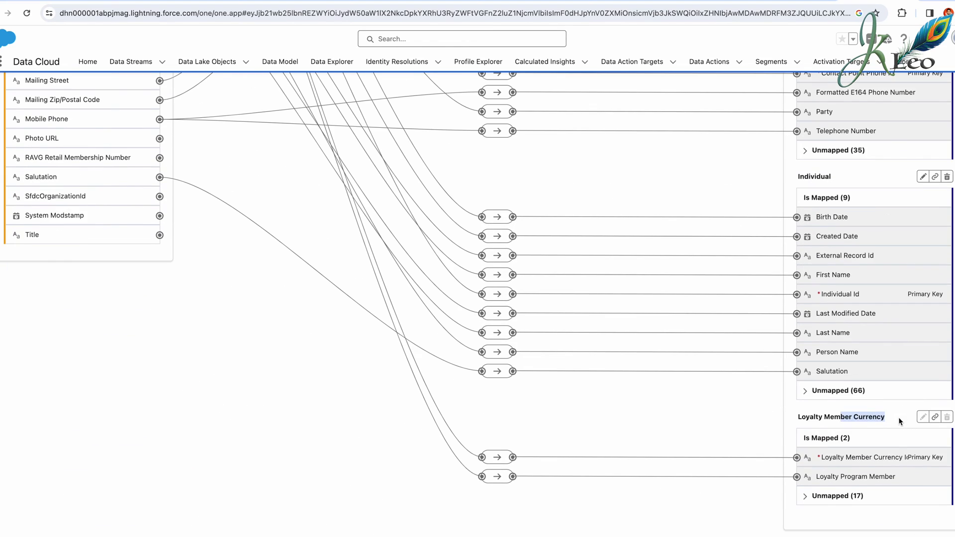
scroll(849, 255, "up", 4)
scroll(850, 252, "up", 3)
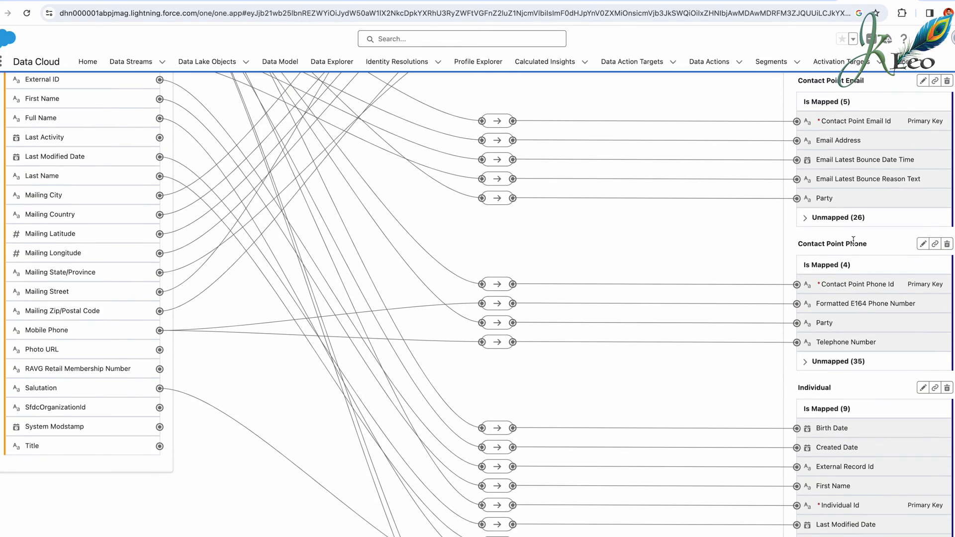
scroll(852, 244, "up", 6)
left_click(944, 117)
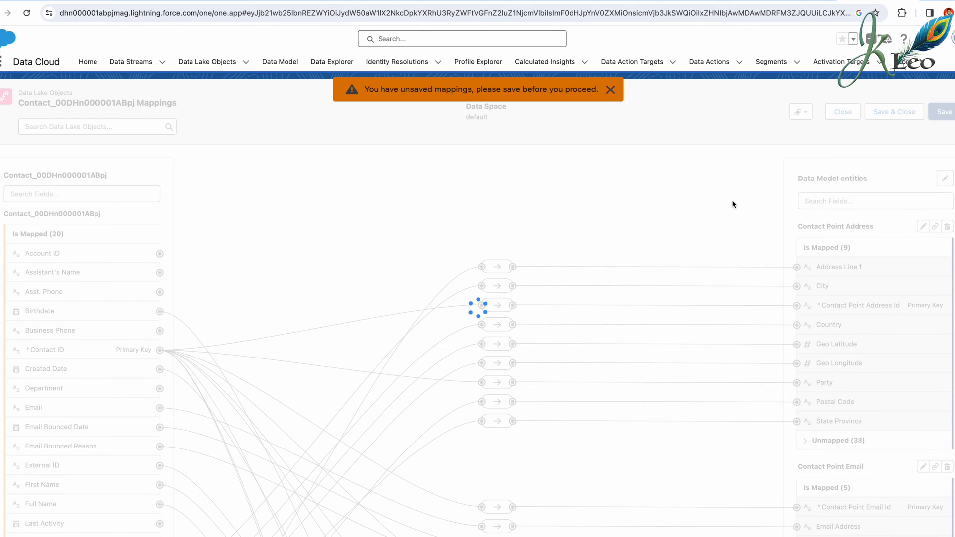
- Search the standard data model objects for "program member" and add Loyalty Program Member to the data model entities
left_click(945, 180)
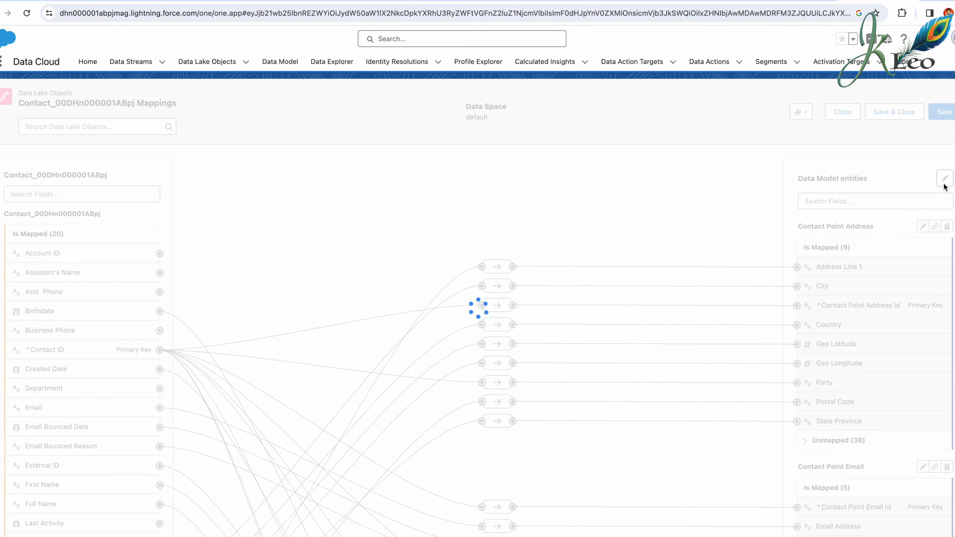
type("program member")
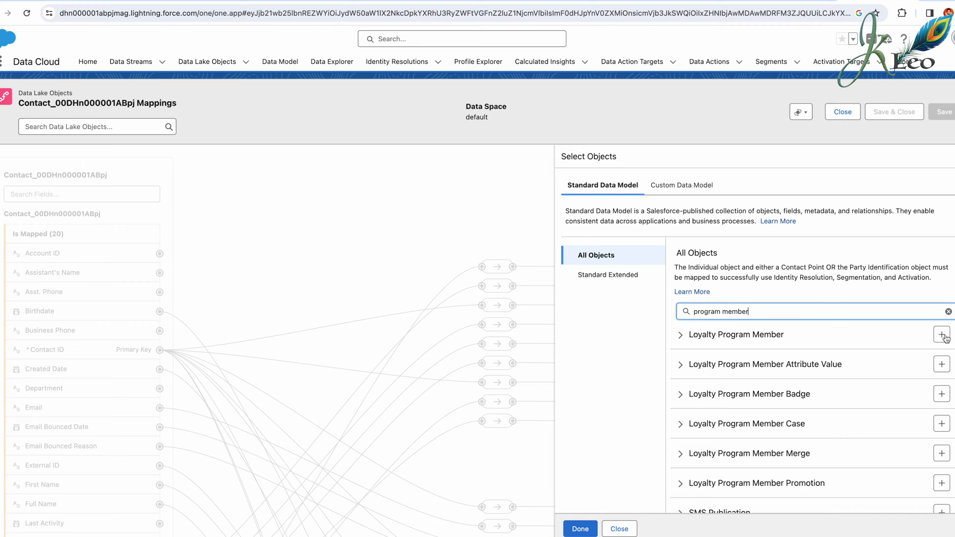
left_click(941, 334)
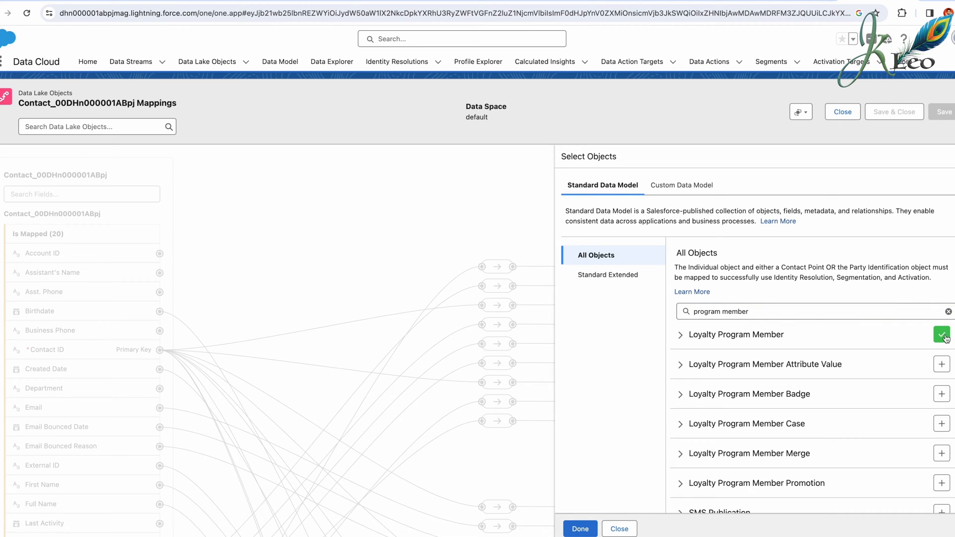
left_click(574, 528)
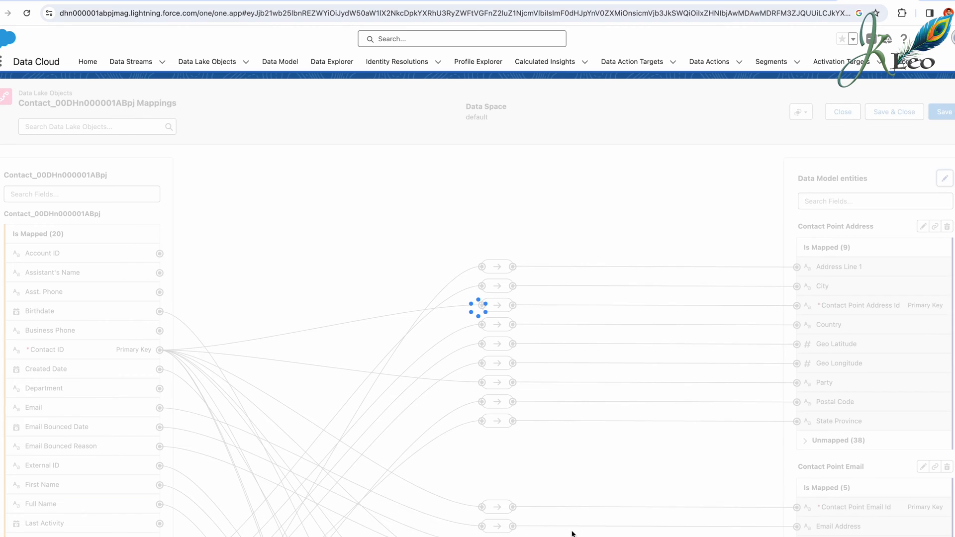
- Remove the Created Date and Last Modified Date mappings from the Loyalty Program Member object
scroll(820, 398, "down", 15)
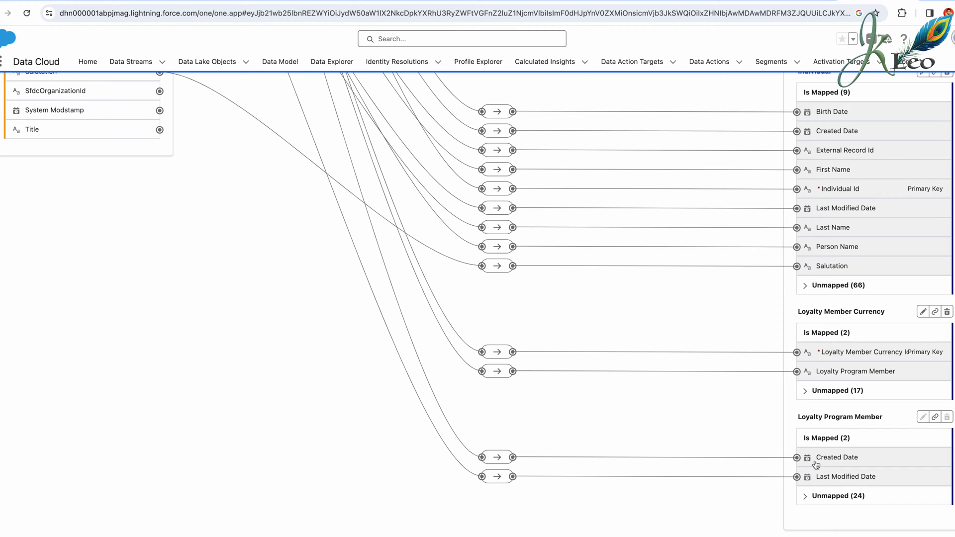
left_click(505, 457)
left_click(523, 440)
left_click(499, 473)
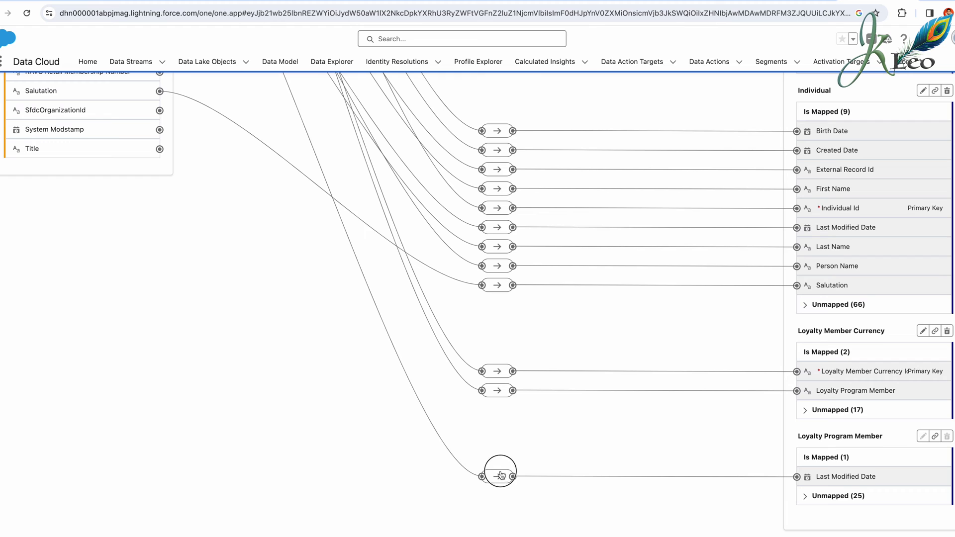
left_click(545, 452)
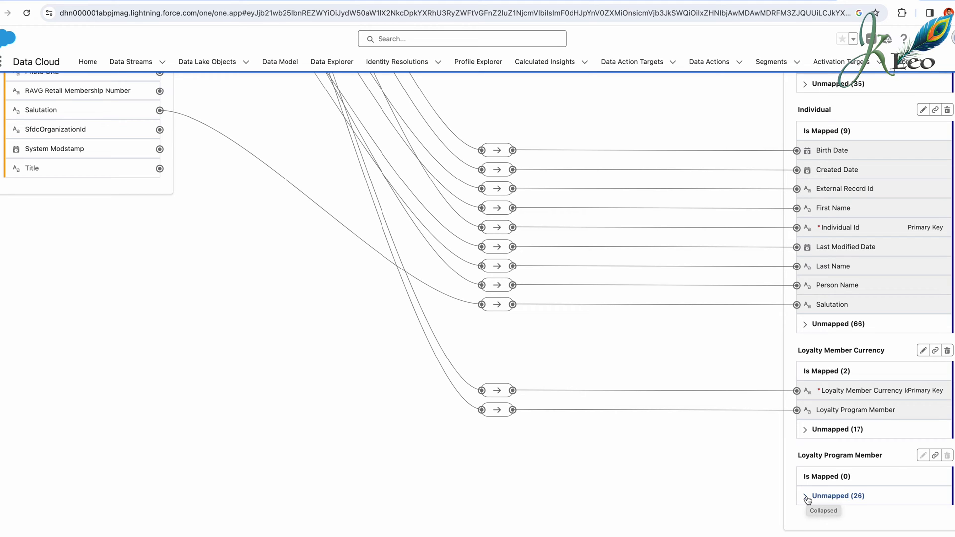
- Filter the data model fields by "Loyalty Member Currency" to examine which source field its primary key uses, and clear the filter
left_click_drag(816, 391, 905, 395)
scroll(905, 394, "up", 10)
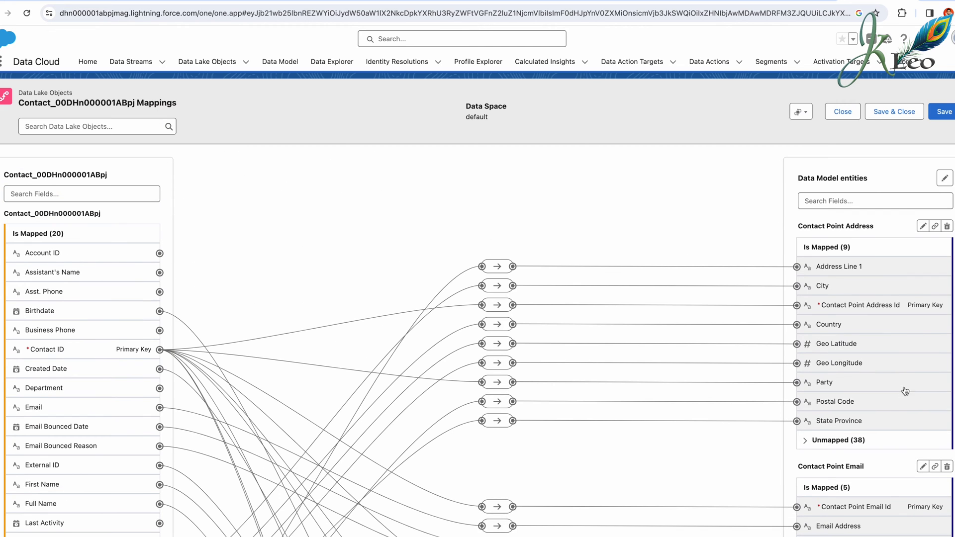
left_click(848, 198)
type("* Loyalty Member Currency I")
left_click(809, 200)
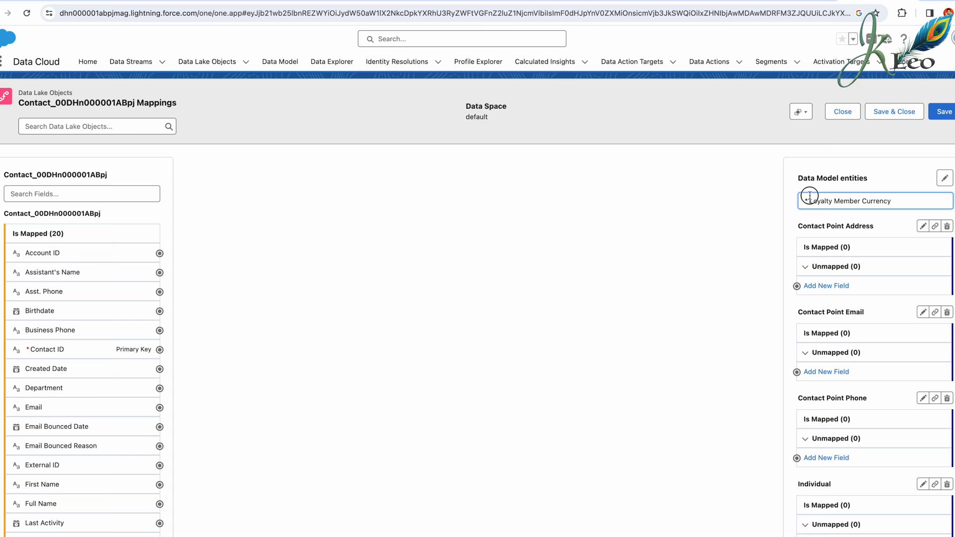
key("BackSpace")
key("BackSpace")
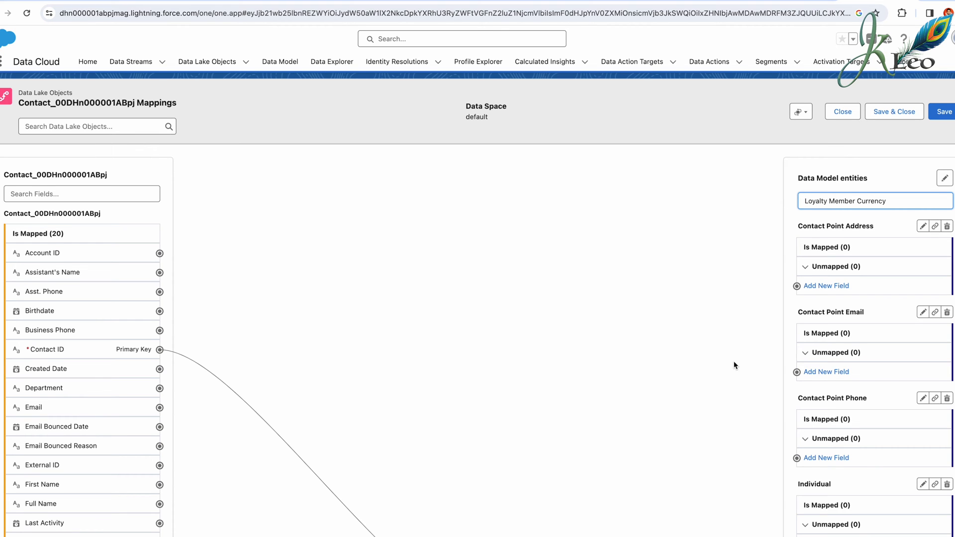
scroll(736, 366, "down", 7)
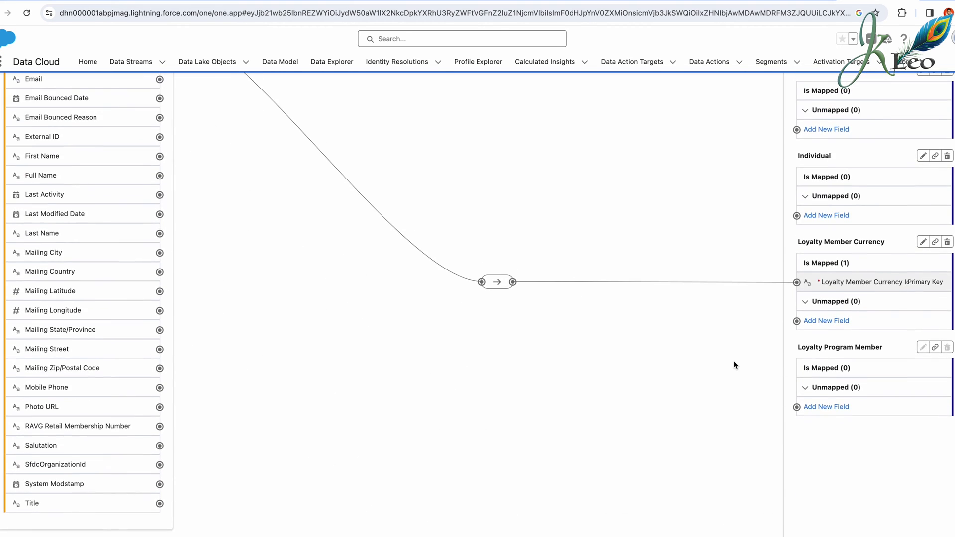
scroll(798, 321, "up", 4)
scroll(805, 358, "down", 4)
scroll(809, 293, "up", 7)
scroll(809, 294, "down", 7)
scroll(809, 294, "up", 7)
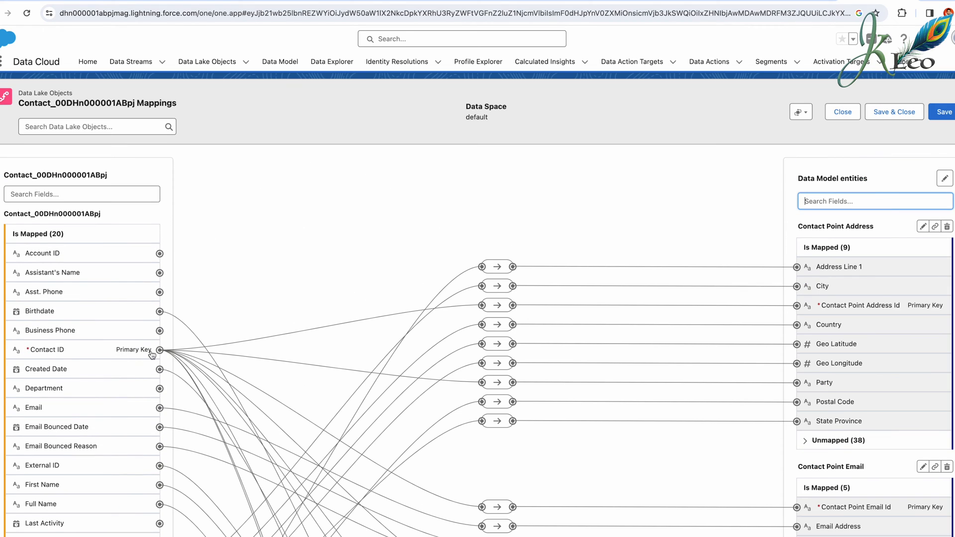
- Map Contact ID to the Loyalty Program Member Id primary key of the Loyalty Program Member object
scroll(493, 369, "down", 12)
scroll(708, 451, "down", 2)
left_click(805, 496)
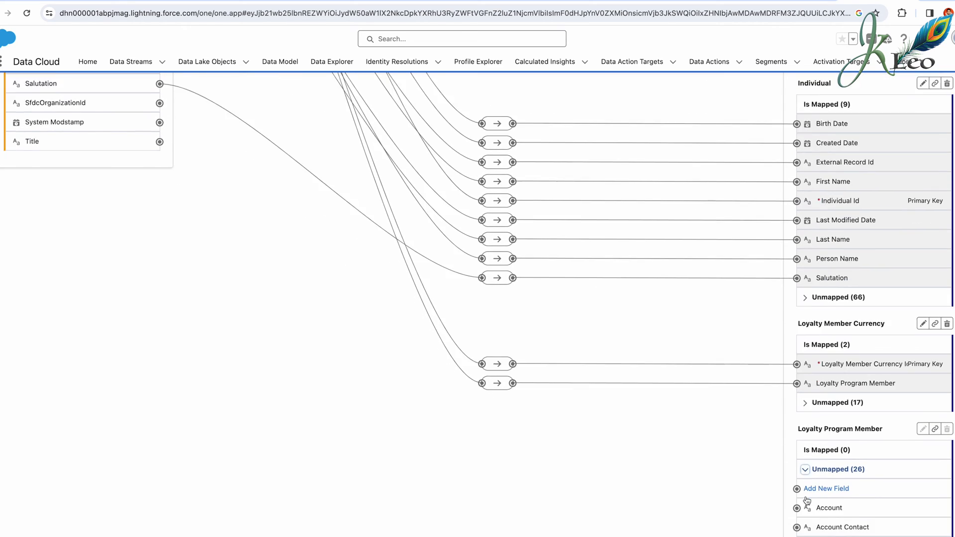
scroll(806, 499, "down", 10)
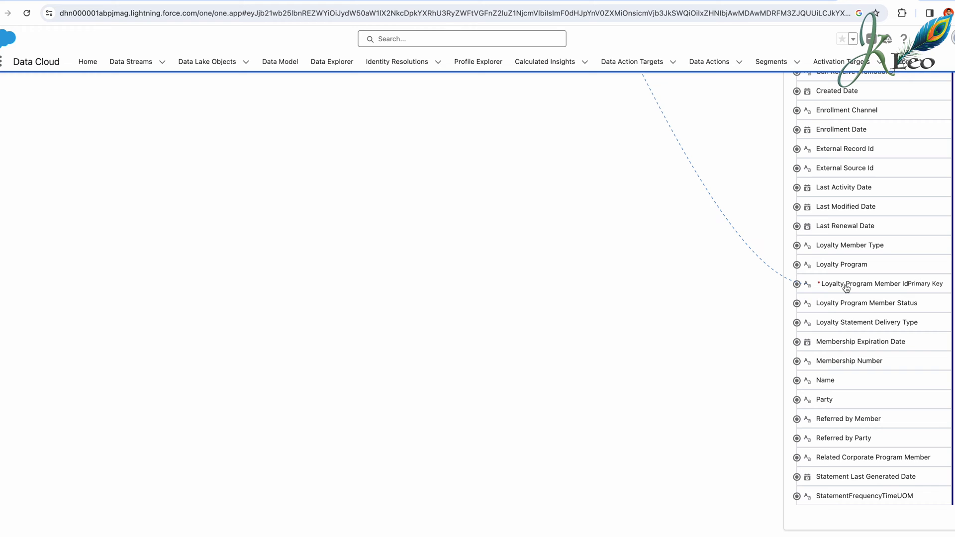
left_click(845, 288)
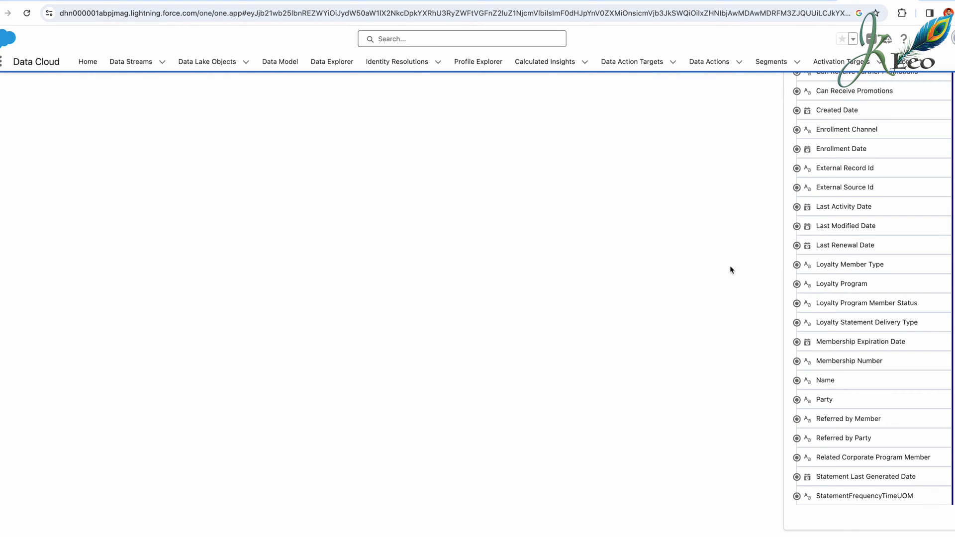
scroll(509, 255, "up", 13)
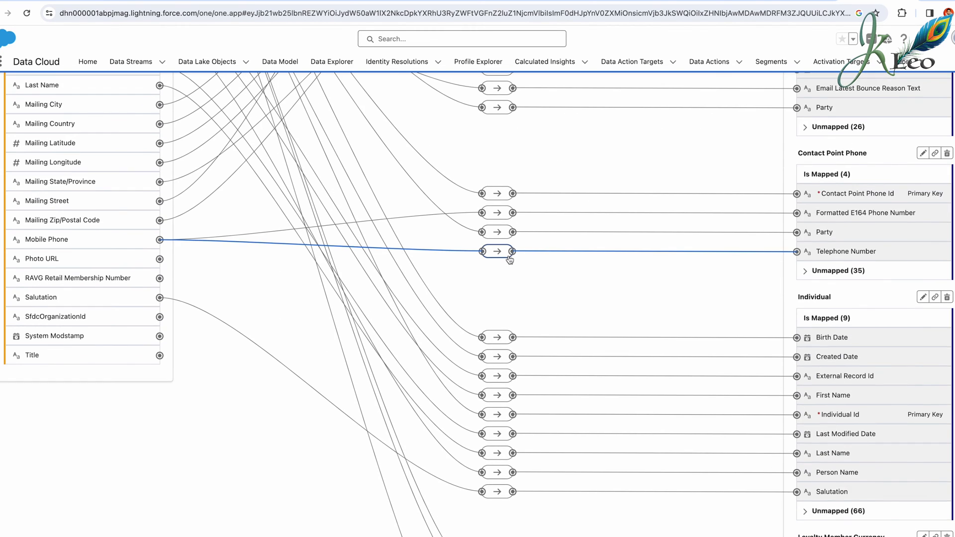
scroll(859, 305, "down", 12)
scroll(858, 304, "up", 5)
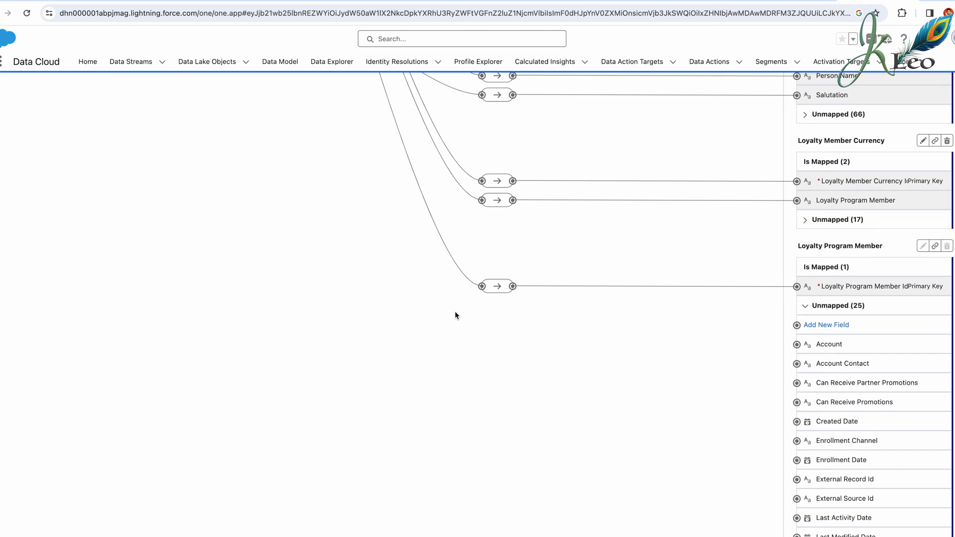
scroll(455, 314, "up", 10)
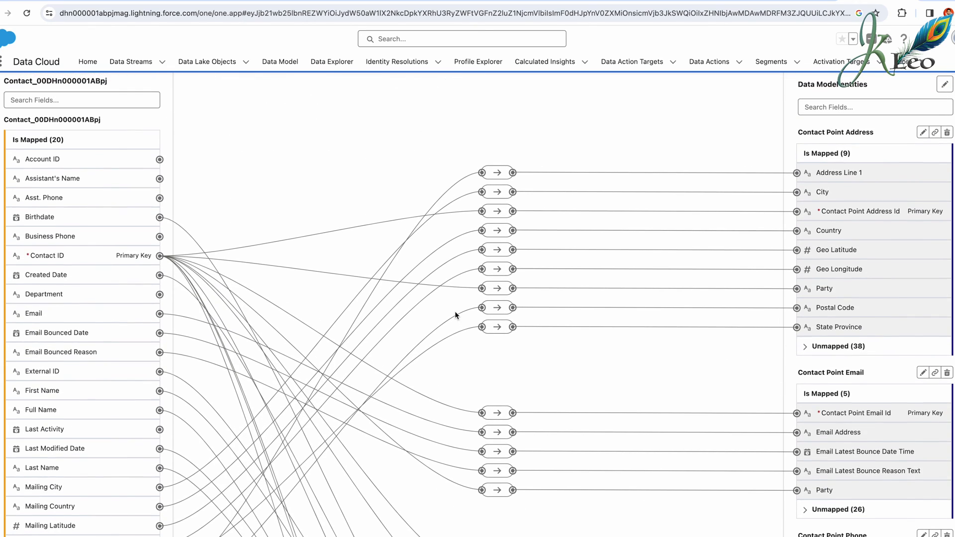
- Filter the Contact source fields by "ravg", map RAVG Retail Membership Number to Loyalty Program Member's Membership Number, and clear the filter
scroll(454, 312, "up", 3)
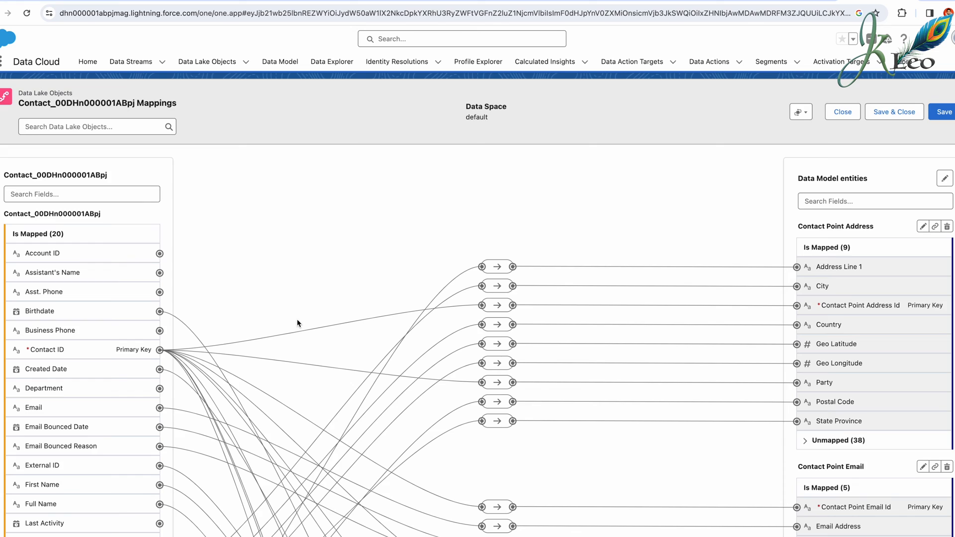
scroll(88, 400, "down", 7)
scroll(79, 249, "up", 5)
left_click(73, 108)
type("ravg")
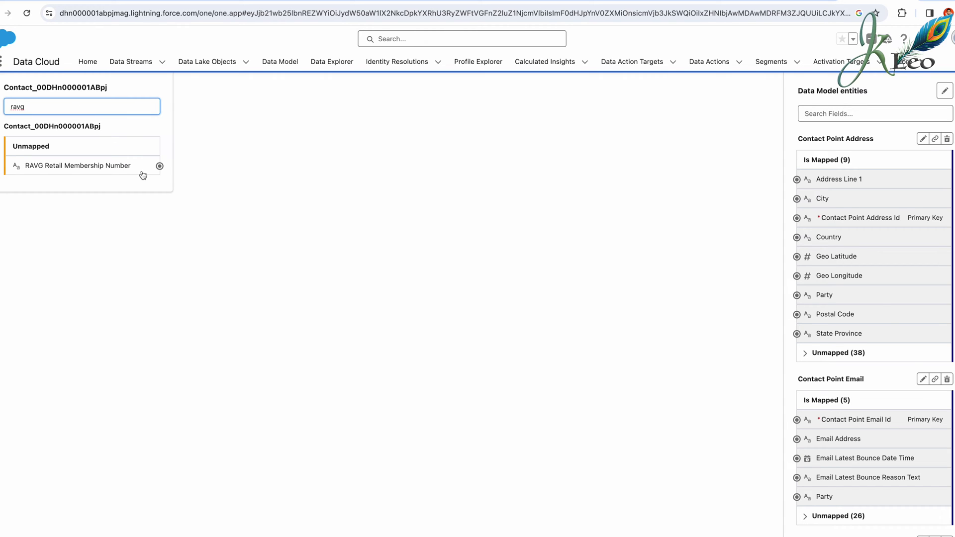
left_click(160, 166)
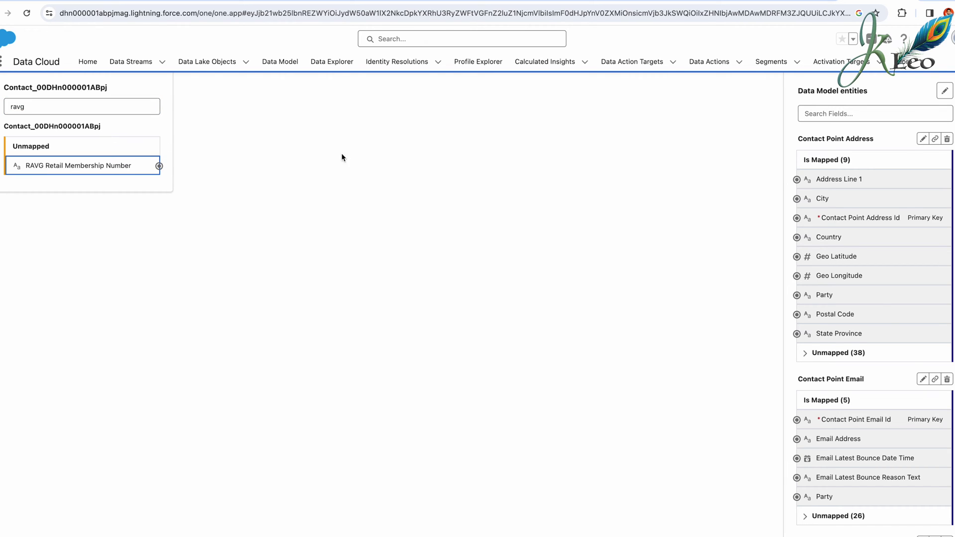
scroll(844, 358, "down", 10)
scroll(844, 358, "down", 8)
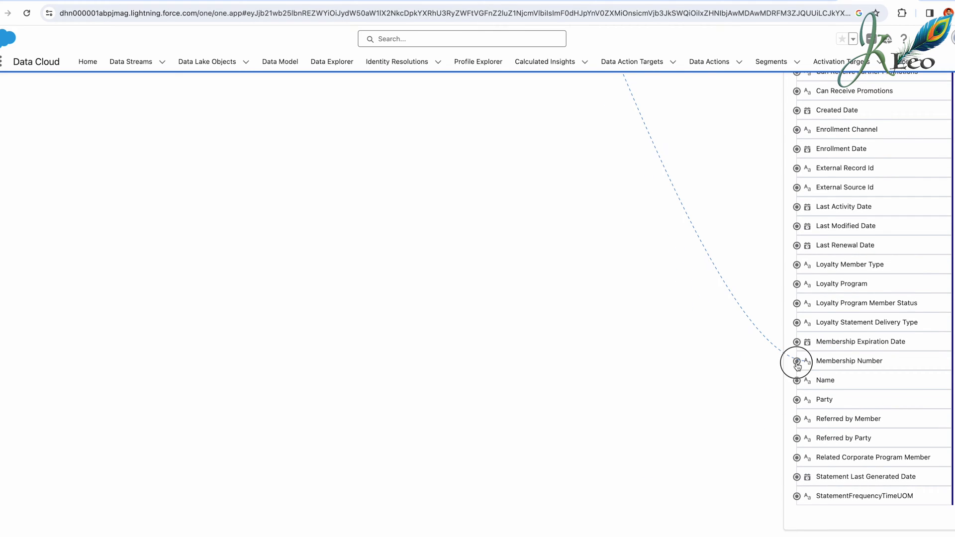
scroll(836, 362, "up", 1)
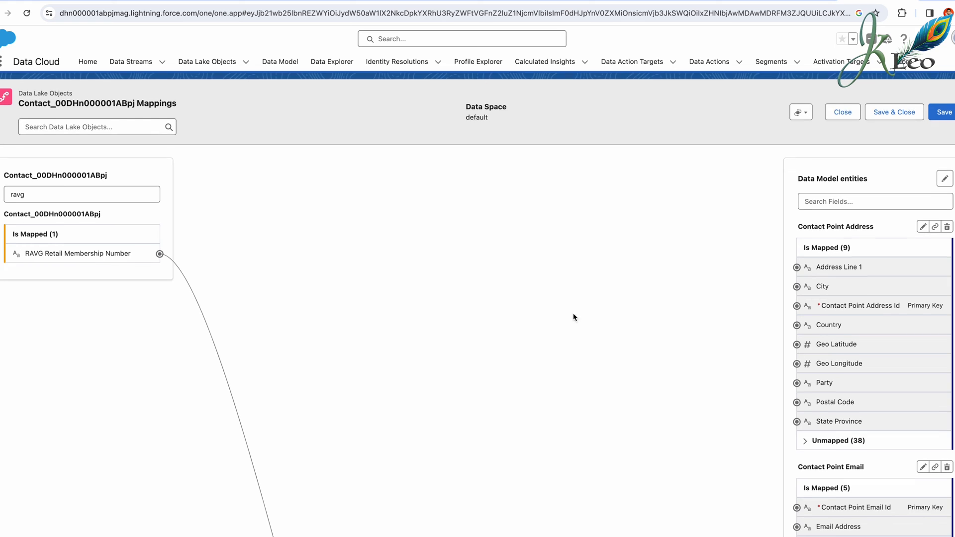
double_click(119, 195)
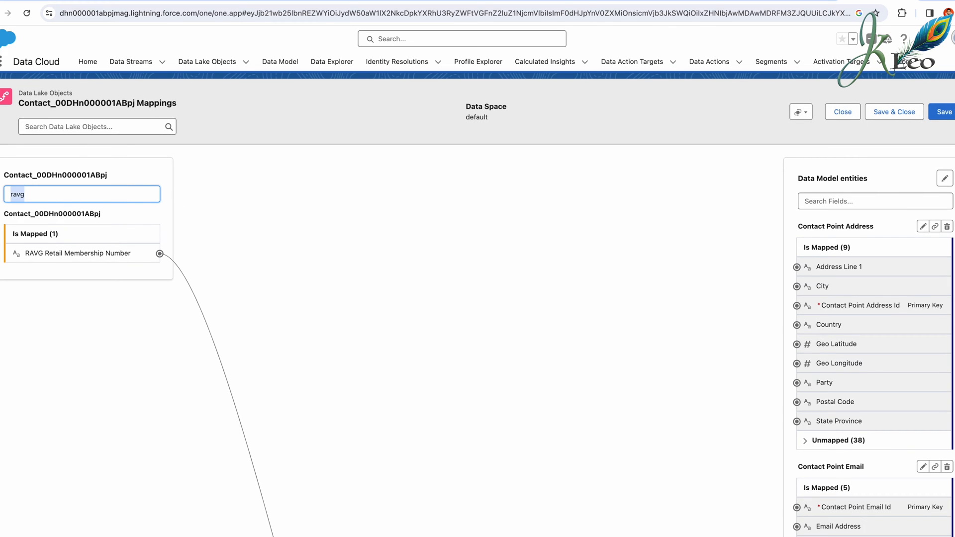
key("BackSpace")
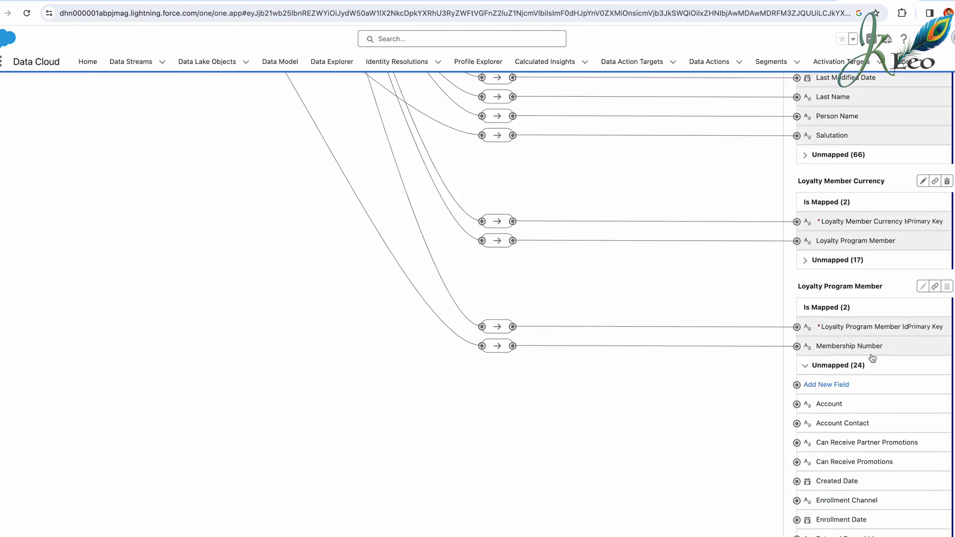
- Add a new Text field labelled "Individual ID" with API name Individual_ID to the Loyalty Program Member object
scroll(696, 370, "down", 10)
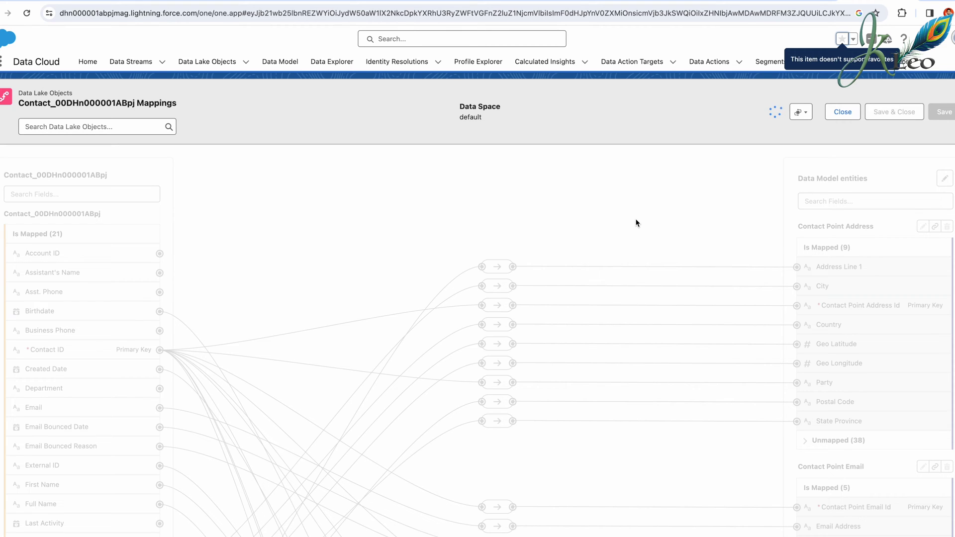
scroll(925, 418, "down", 15)
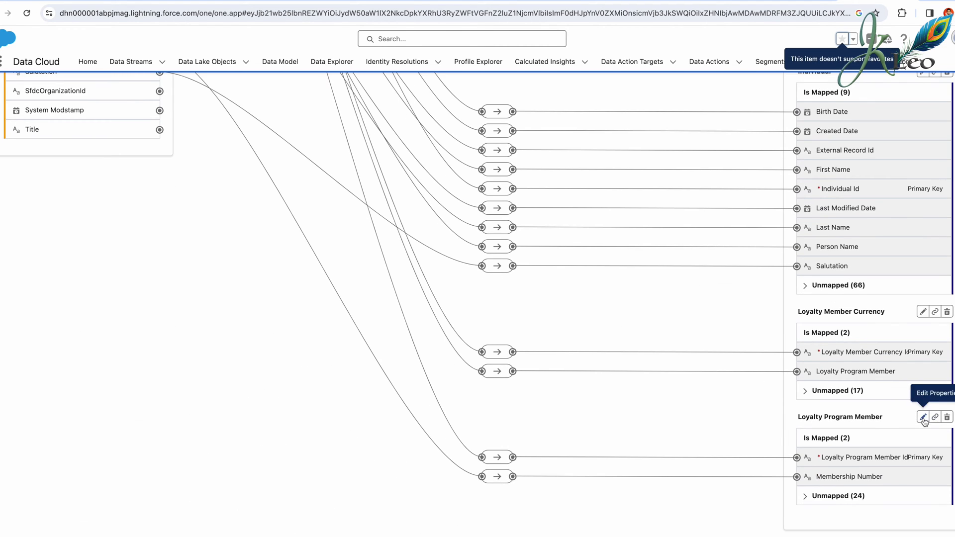
left_click(815, 494)
scroll(839, 369, "down", 3)
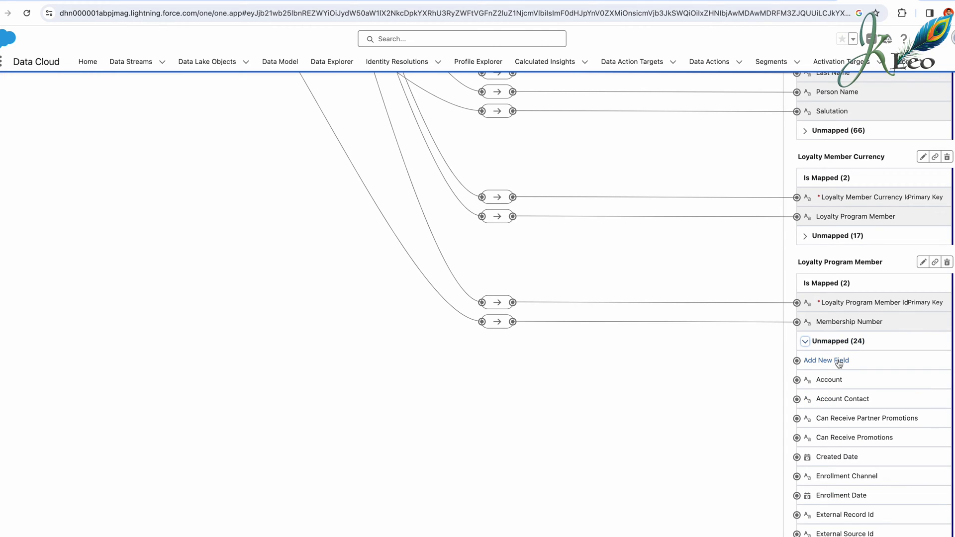
left_click(839, 361)
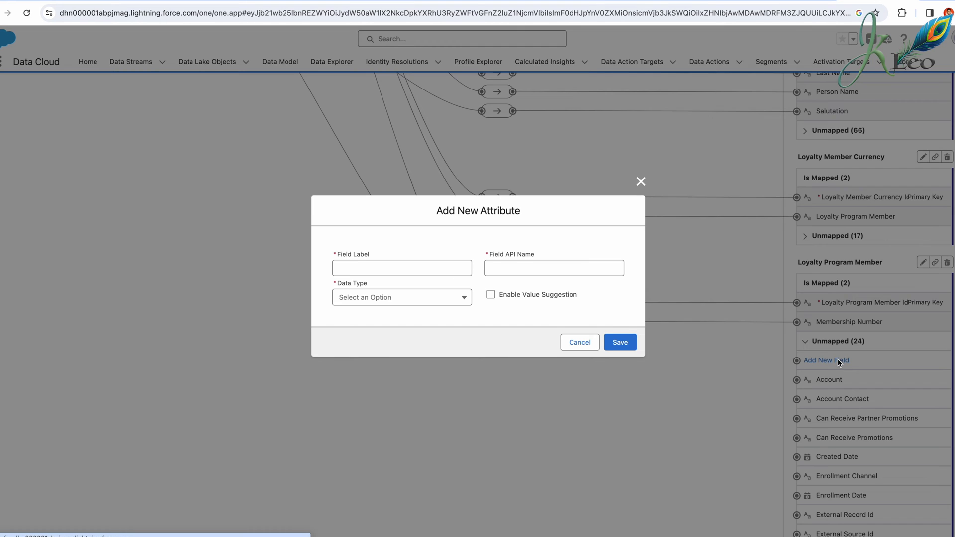
left_click(420, 269)
type("Individu")
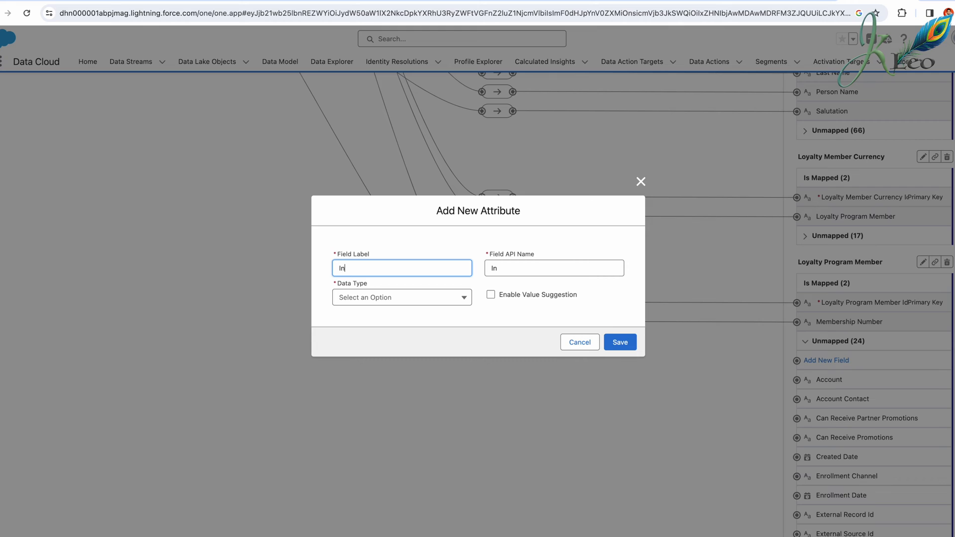
type("al ID")
left_click(419, 298)
left_click(391, 320)
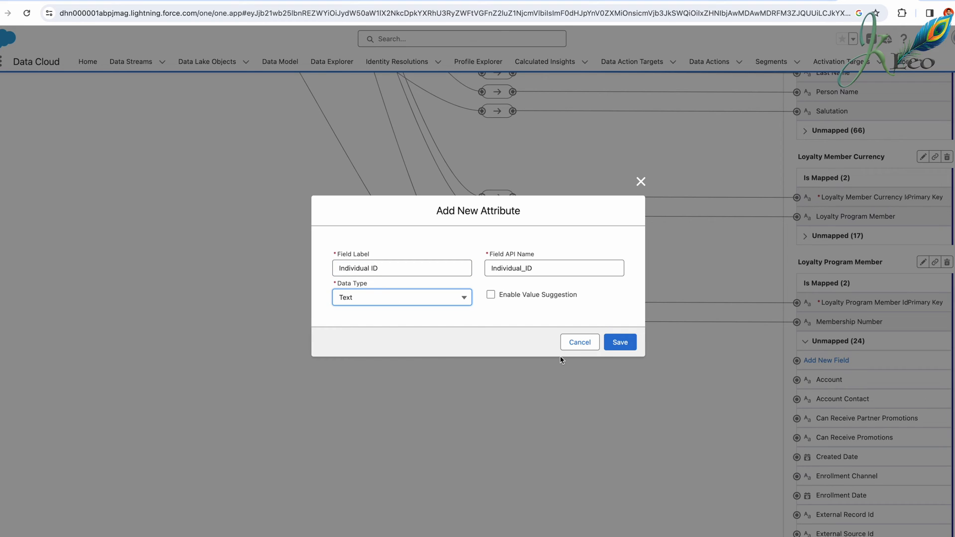
left_click(629, 345)
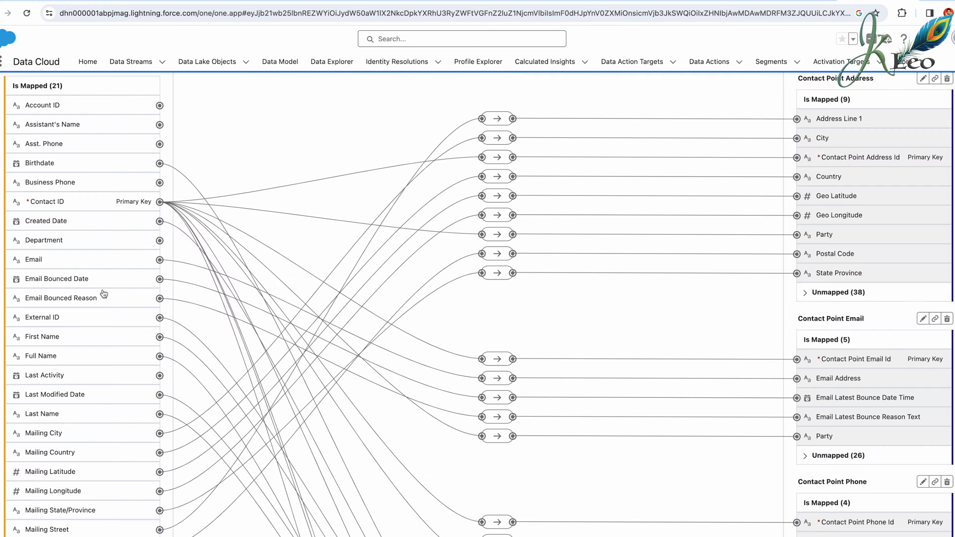
- Map Contact ID to the Account Contact field of the Loyalty Program Member object
left_click(159, 202)
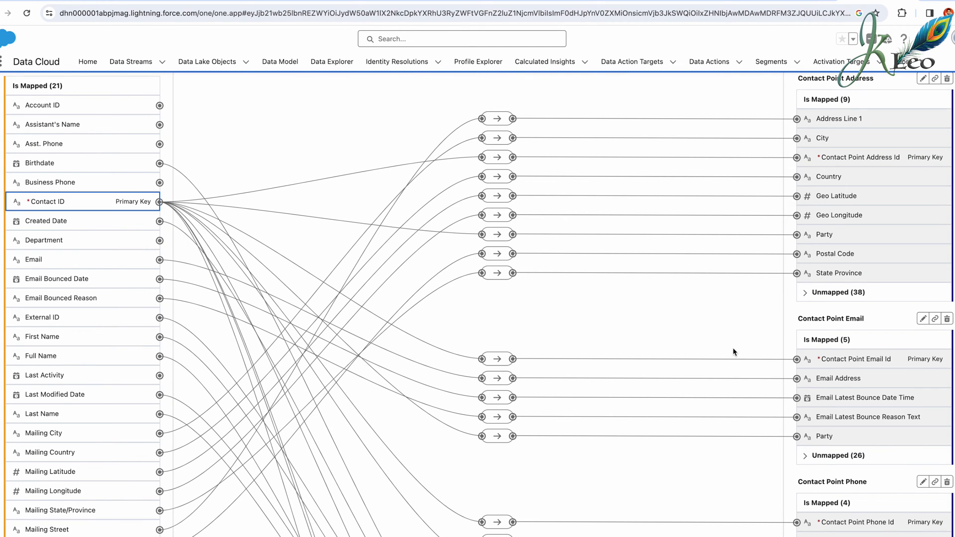
scroll(853, 389, "down", 11)
left_click(819, 500)
scroll(840, 383, "down", 9)
scroll(840, 384, "up", 3)
scroll(839, 380, "down", 2)
scroll(845, 356, "up", 10)
scroll(100, 176, "up", 6)
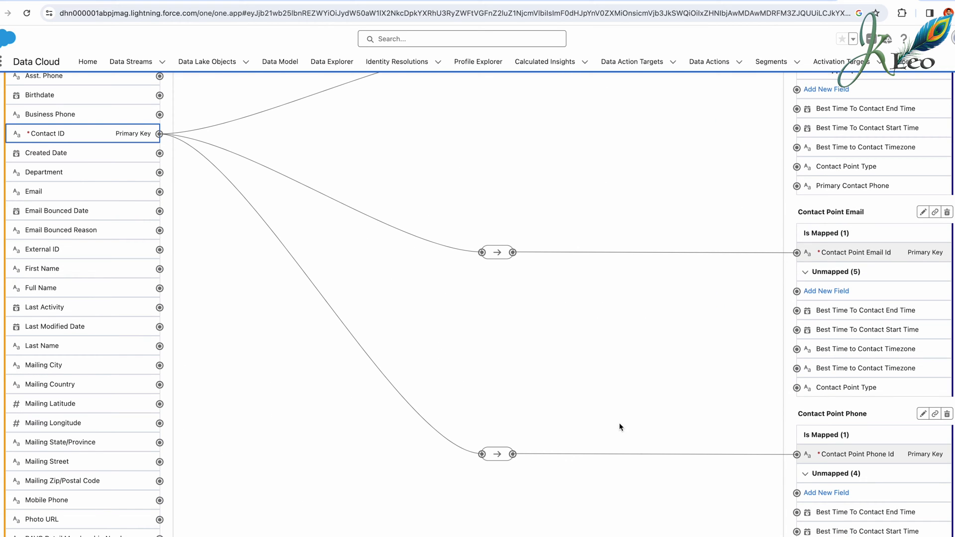
scroll(638, 448, "down", 5)
scroll(638, 448, "down", 1)
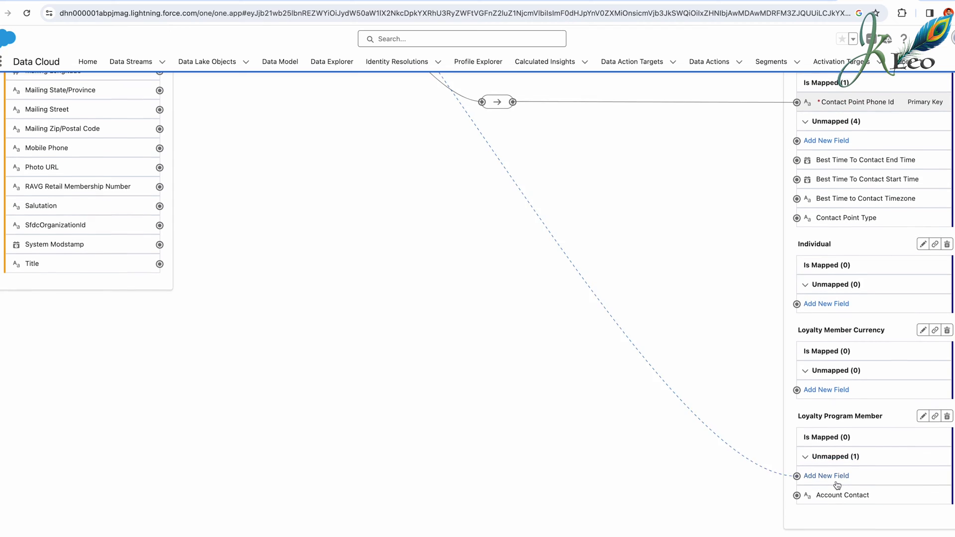
left_click(797, 496)
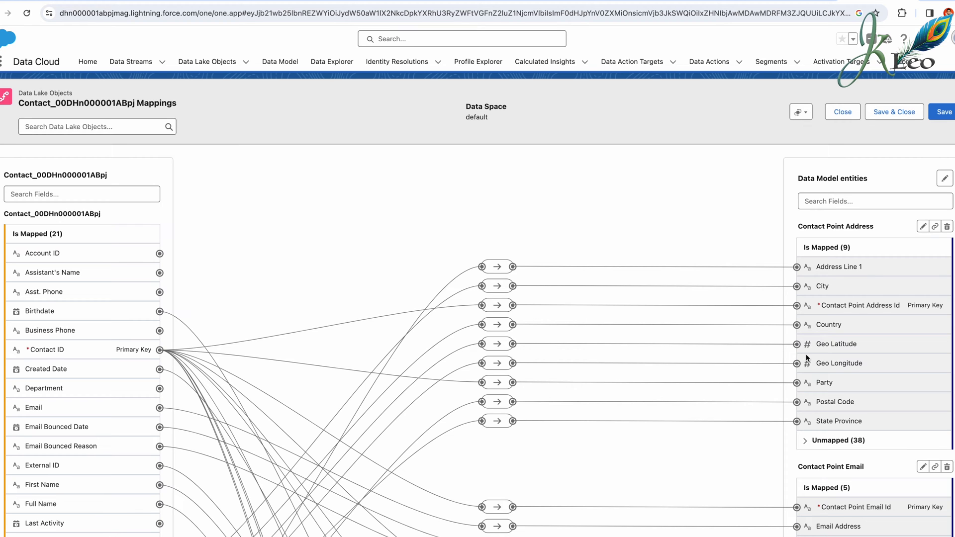
- Search the standard data model objects for "party" and add Party Identification to the data model entities
scroll(870, 425, "down", 1)
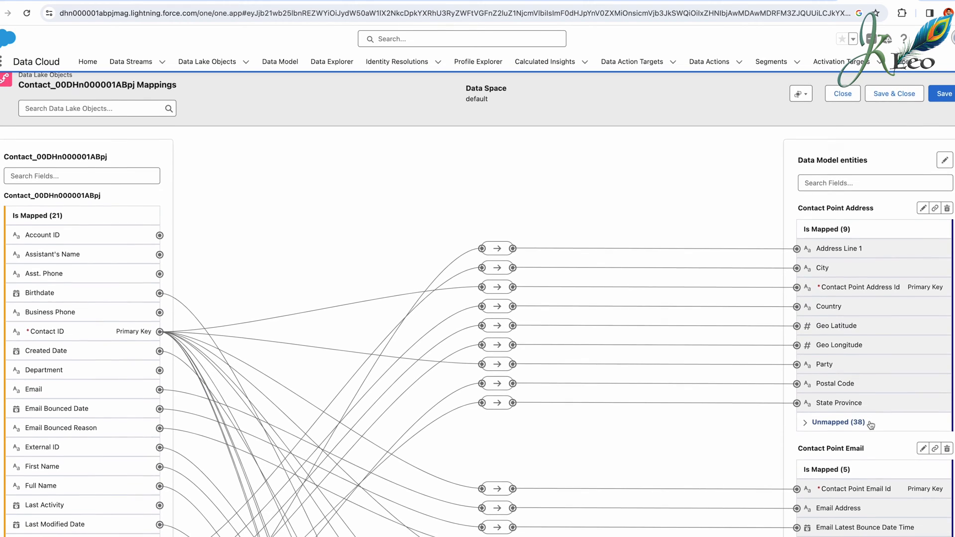
left_click(947, 154)
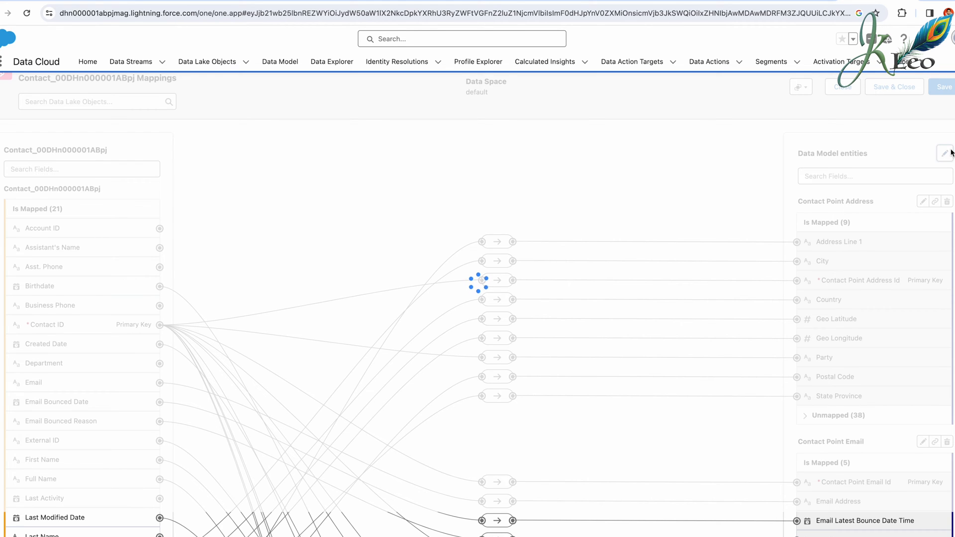
left_click(724, 288)
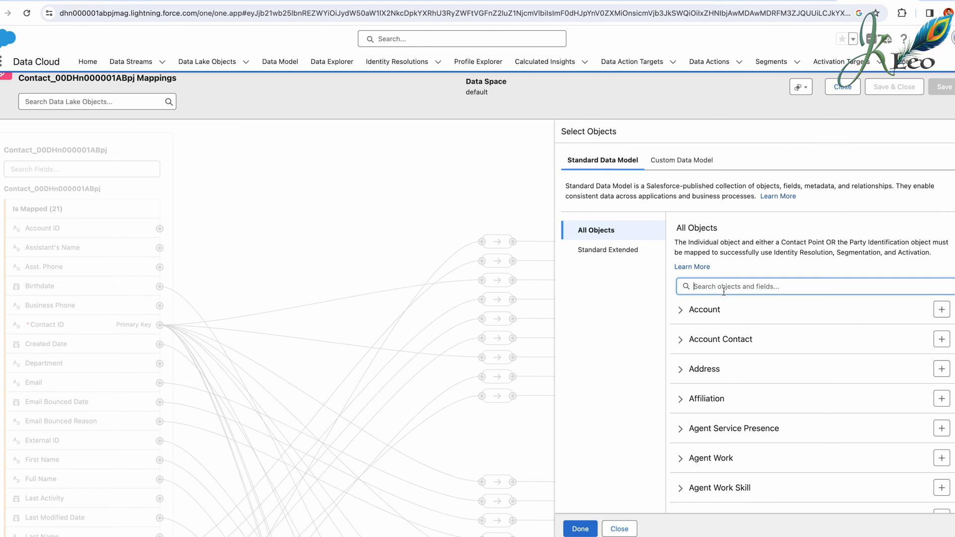
type("party")
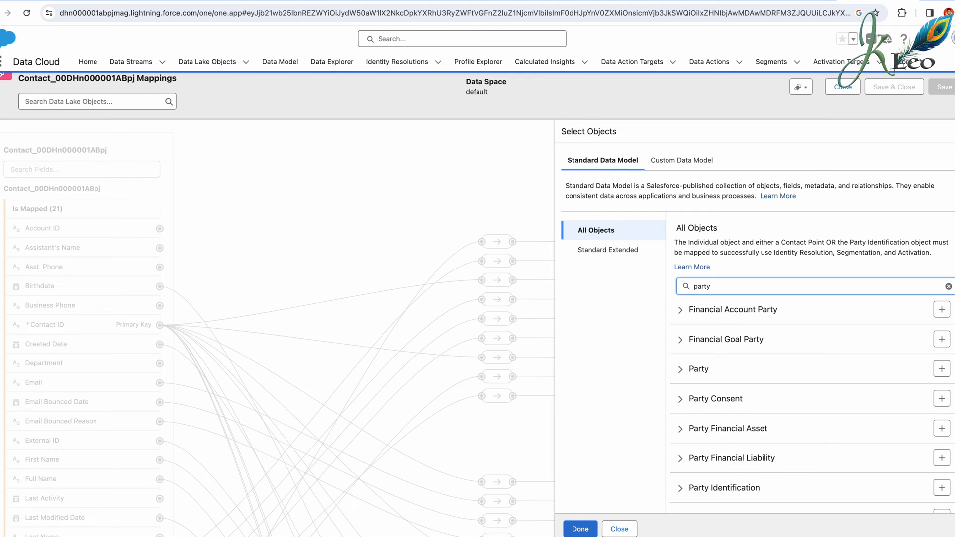
scroll(751, 454, "down", 1)
left_click(941, 432)
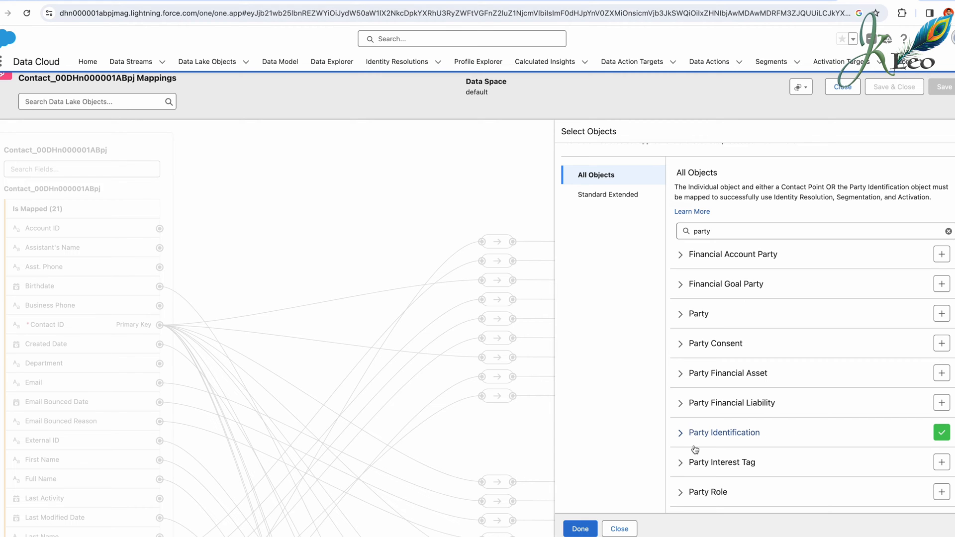
left_click(587, 526)
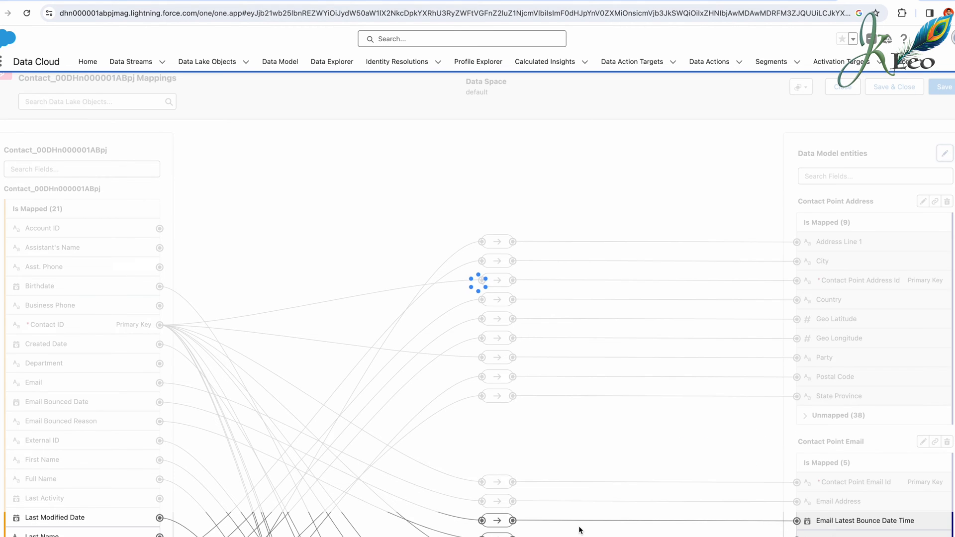
- Remove the Created Date and Last Modified Date mappings from the Party Identification object
scroll(830, 366, "down", 15)
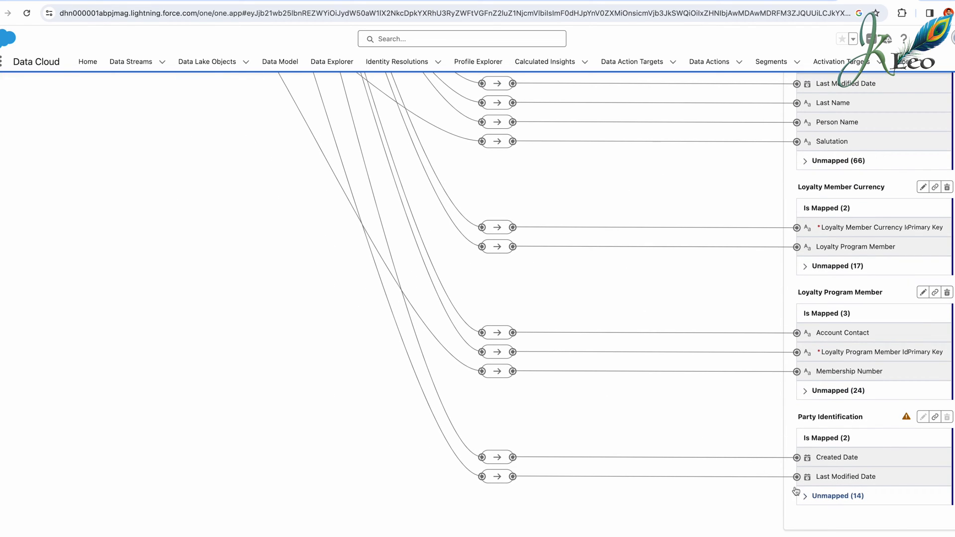
left_click(495, 463)
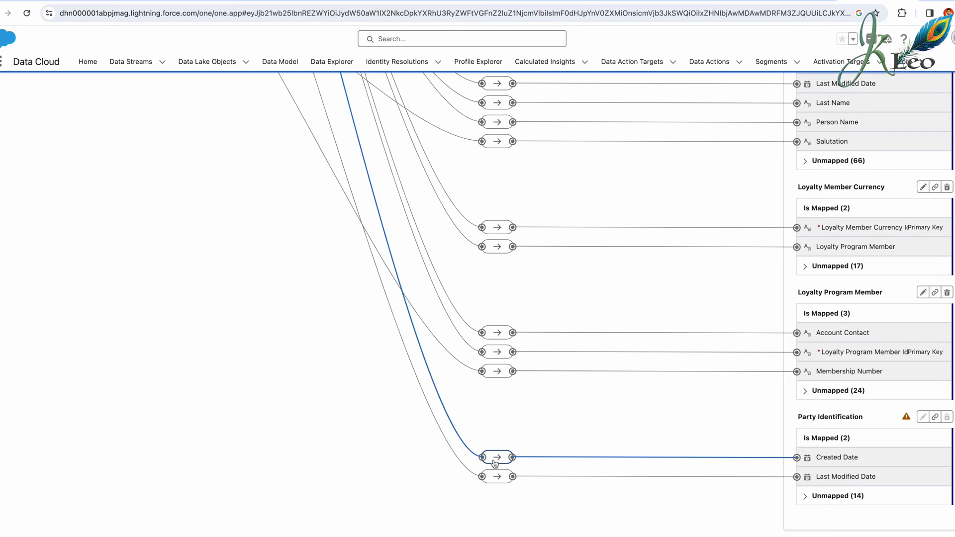
left_click(494, 463)
left_click(537, 435)
left_click(497, 479)
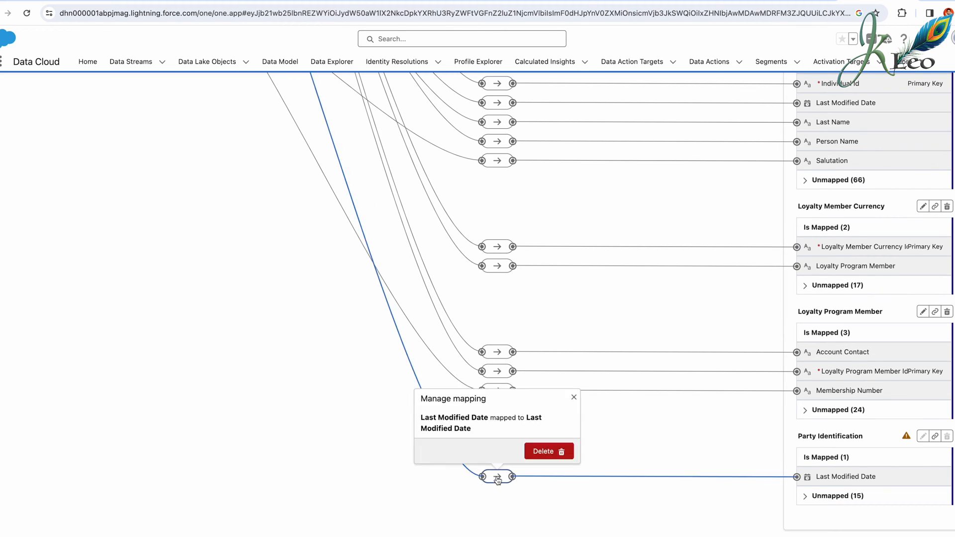
left_click(536, 452)
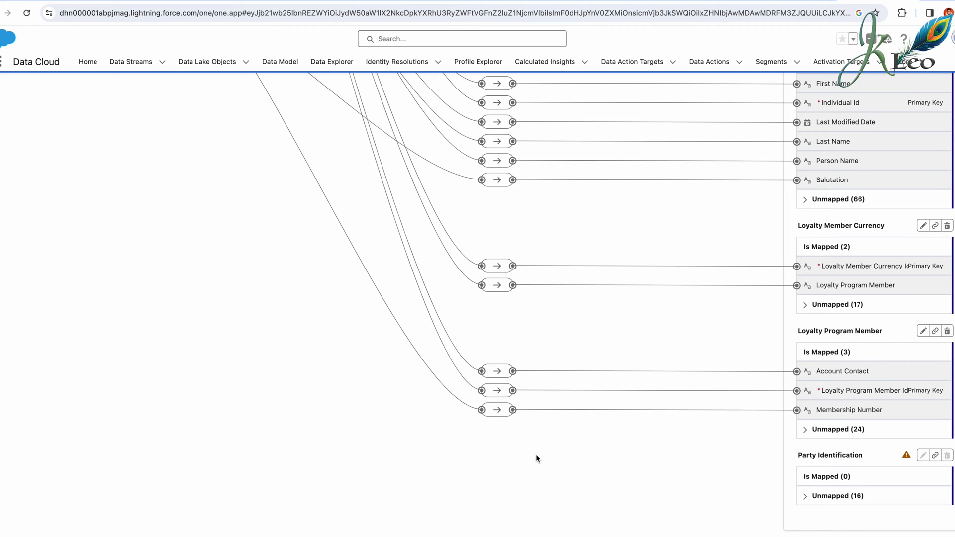
- Map Contact ID to the Party Identification Id primary key of the Party Identification object
scroll(335, 277, "up", 10)
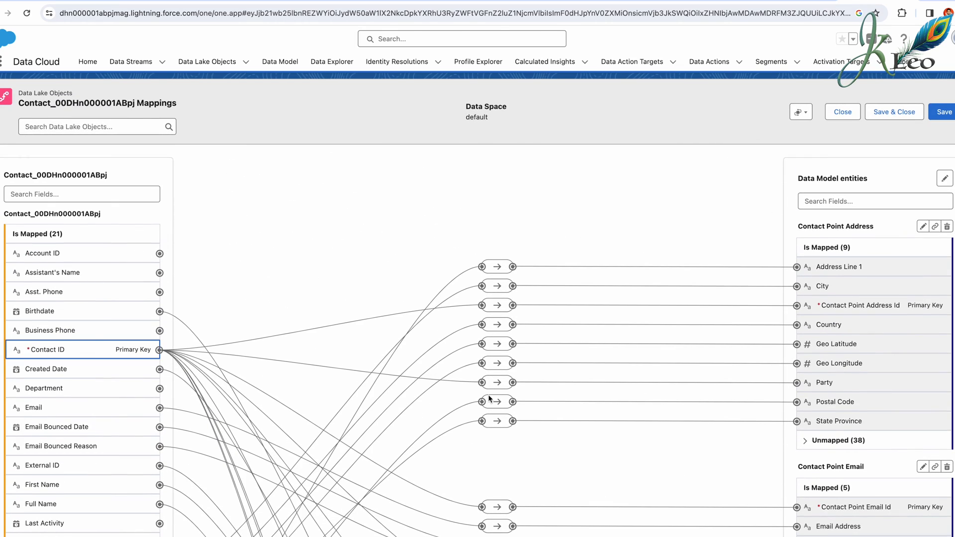
scroll(489, 398, "down", 10)
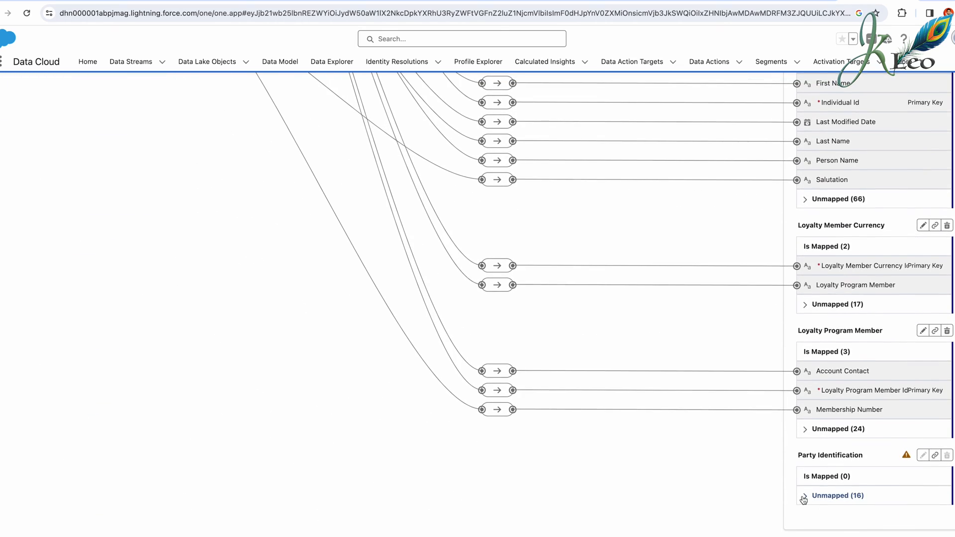
left_click(805, 496)
scroll(805, 493, "down", 6)
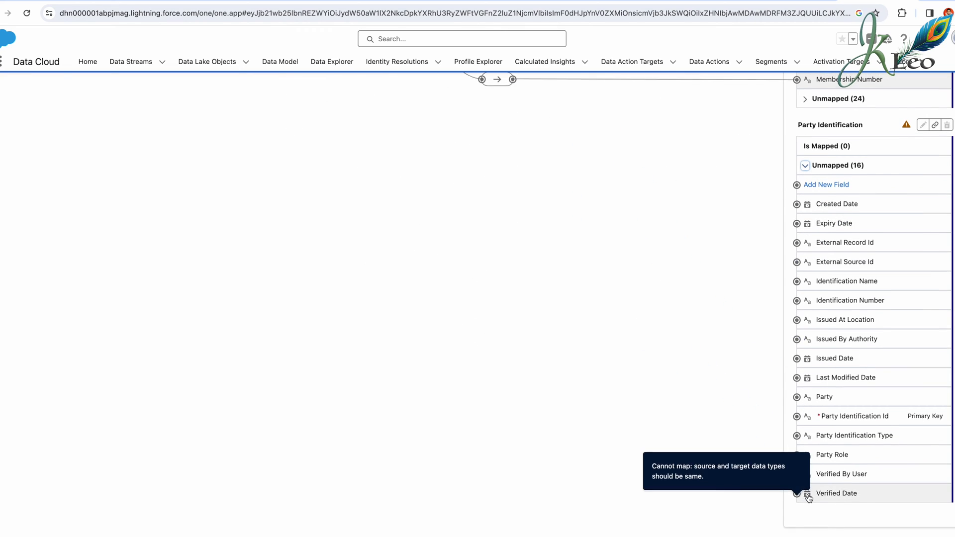
left_click_drag(825, 297, 848, 423)
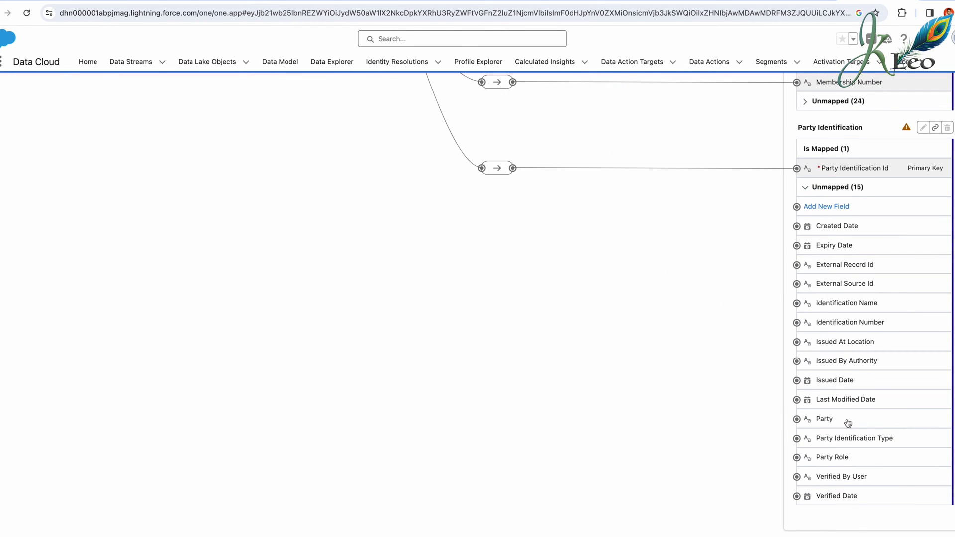
- Find the RAVG Retail Membership Number source field and map it to the Identification Number field of the Party Identification object
scroll(413, 338, "up", 14)
scroll(414, 338, "down", 1)
scroll(413, 338, "down", 1)
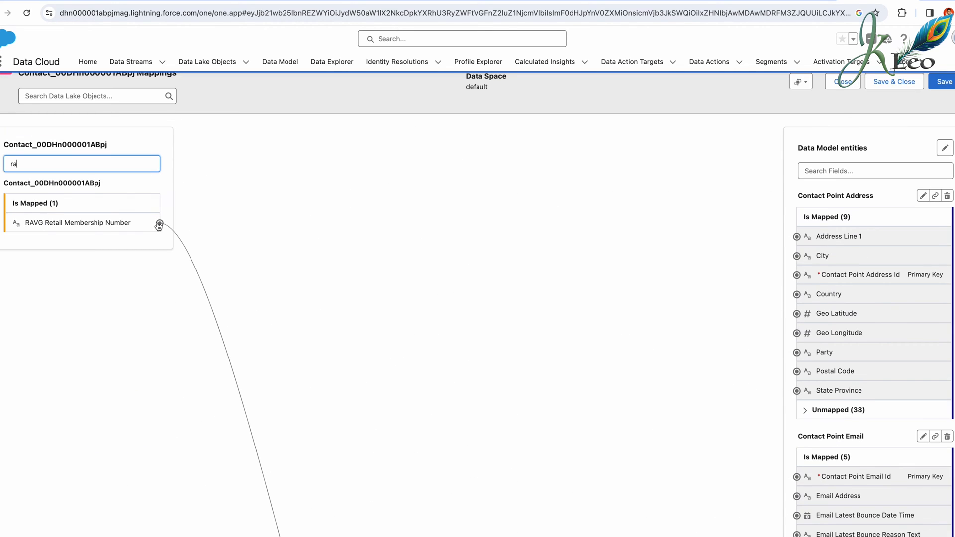
type("vg loyal")
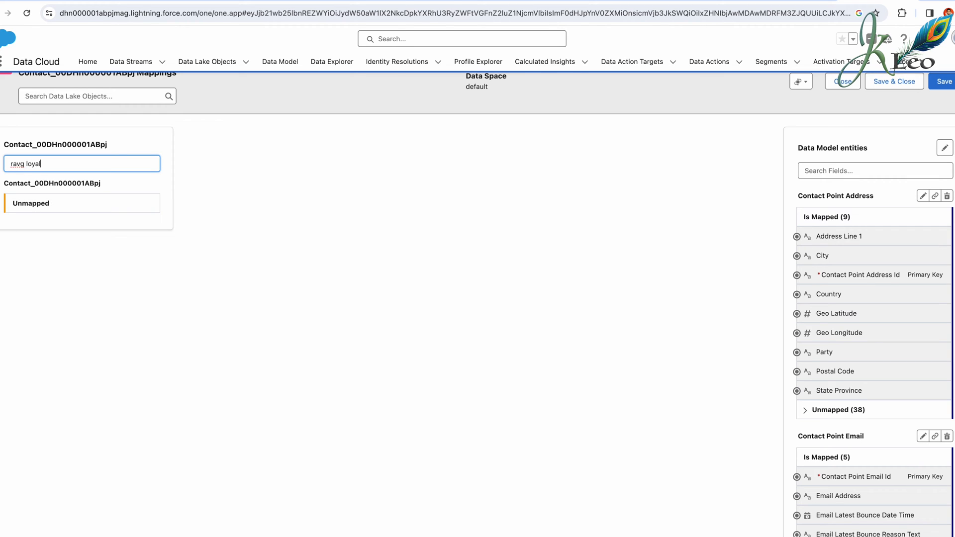
type("ty ID")
triple_click(62, 163)
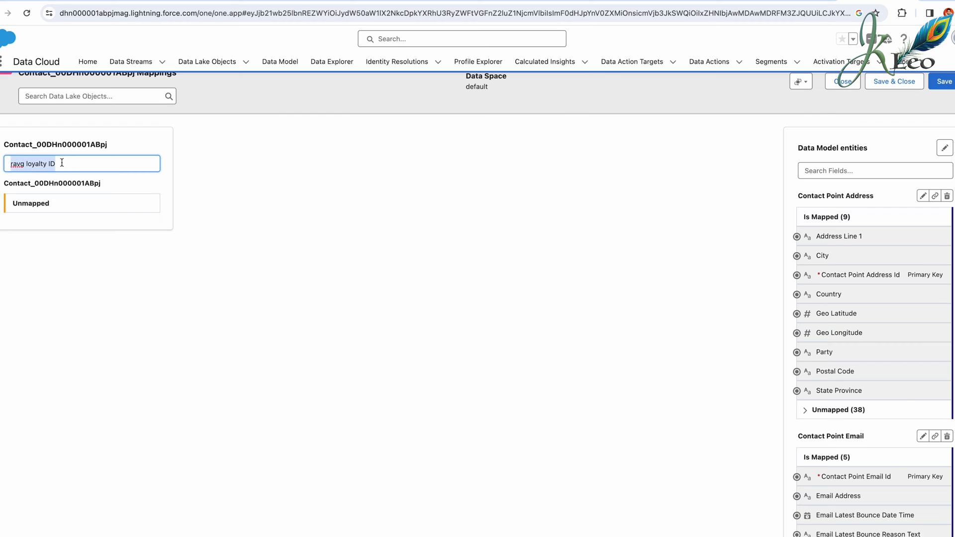
key("BackSpace")
type("rav")
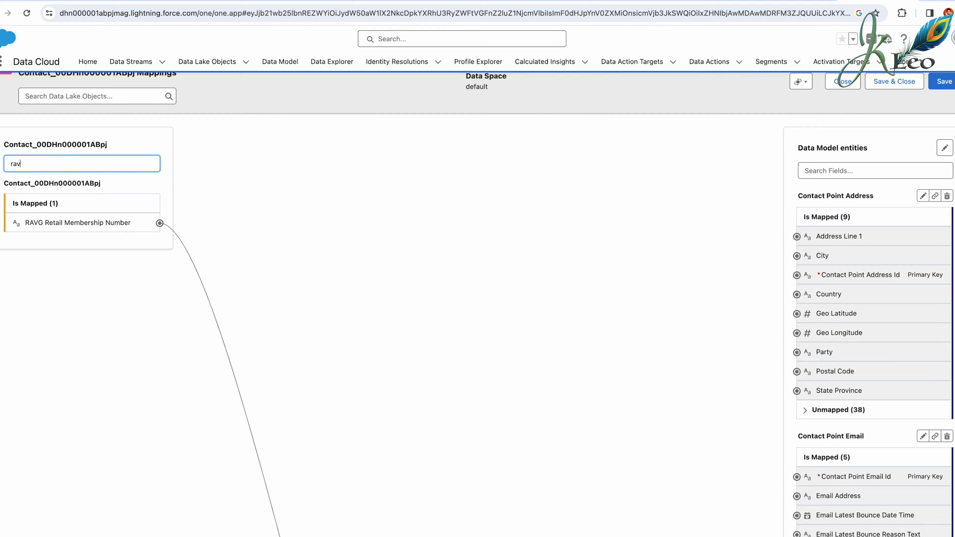
left_click(157, 224)
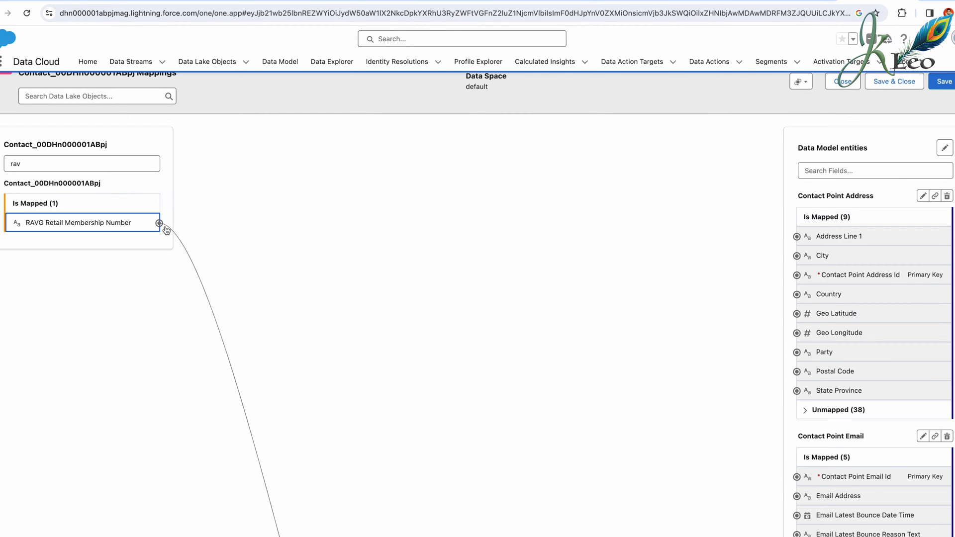
scroll(542, 377, "down", 1)
scroll(541, 377, "down", 10)
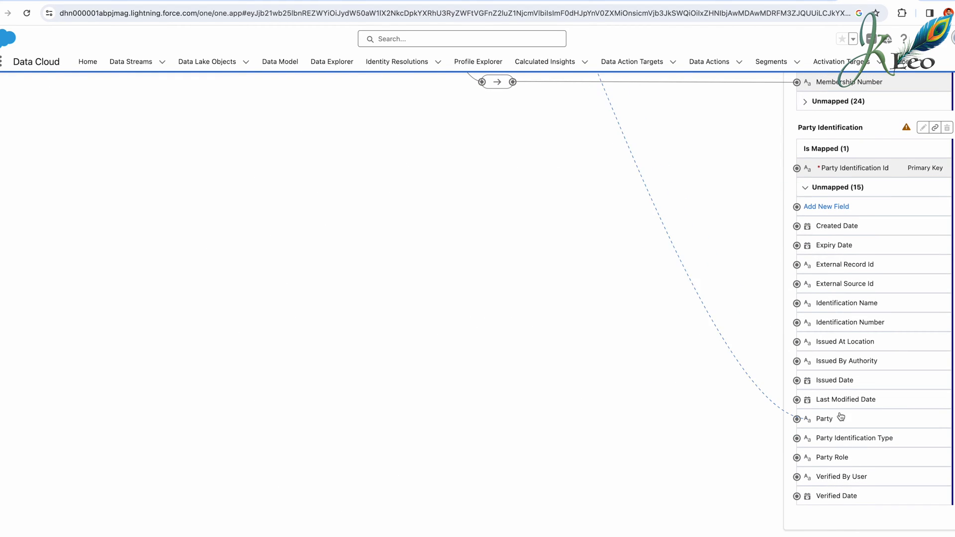
left_click(839, 323)
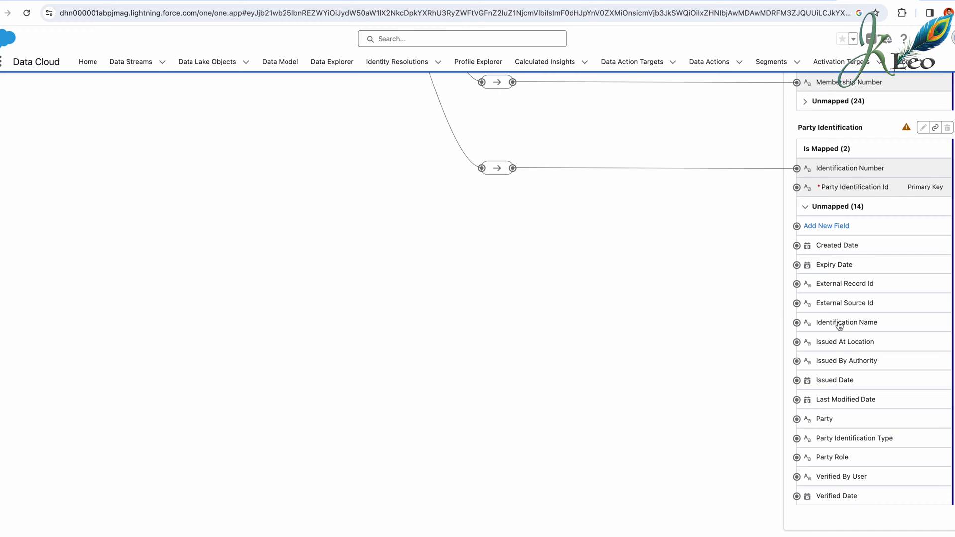
- Clear the source field search, map Contact ID to the Party field of the Party Identification object, and save the mappings
scroll(409, 341, "up", 10)
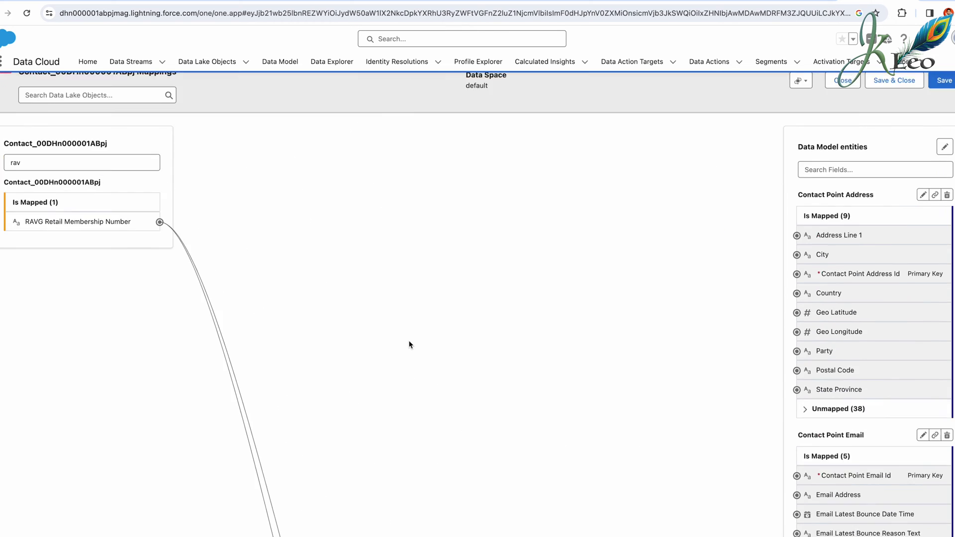
double_click(83, 192)
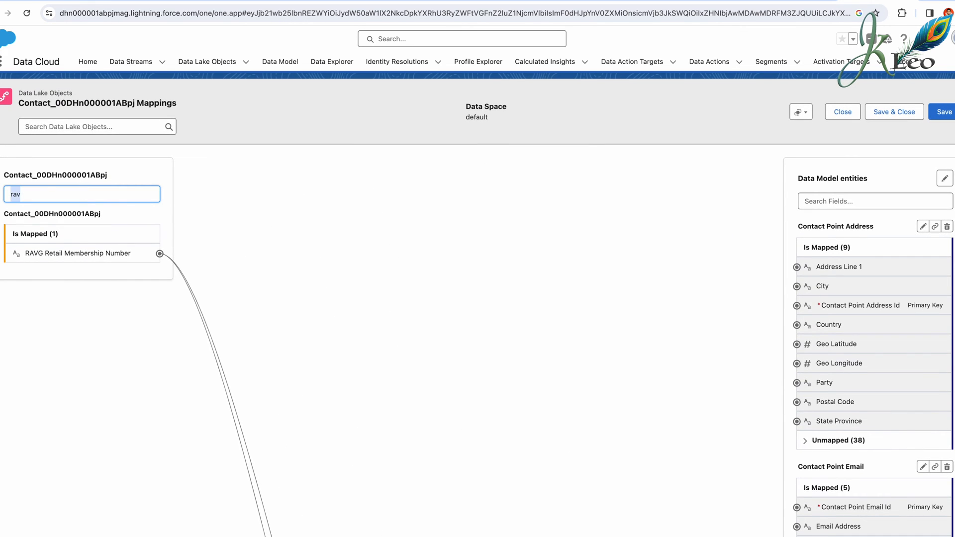
key("BackSpace")
left_click(152, 349)
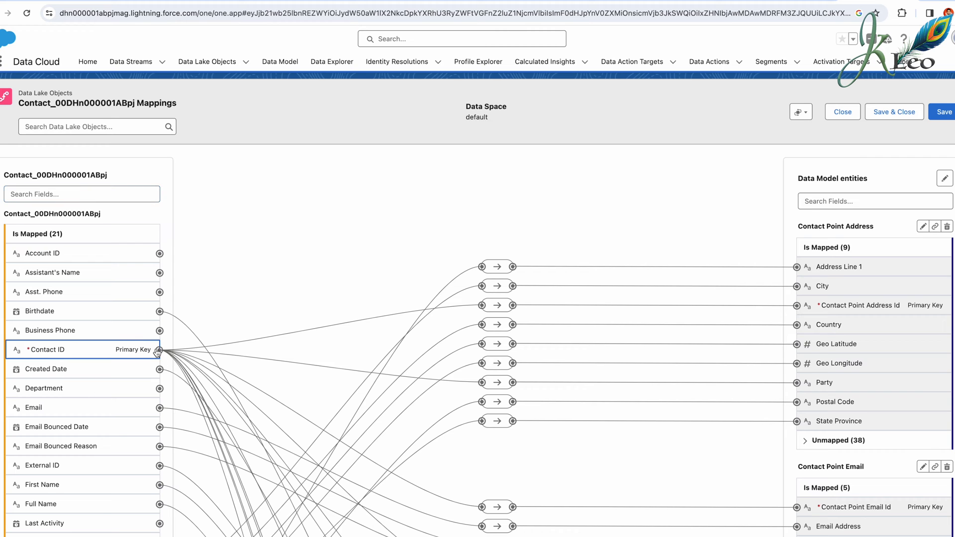
scroll(530, 362, "down", 15)
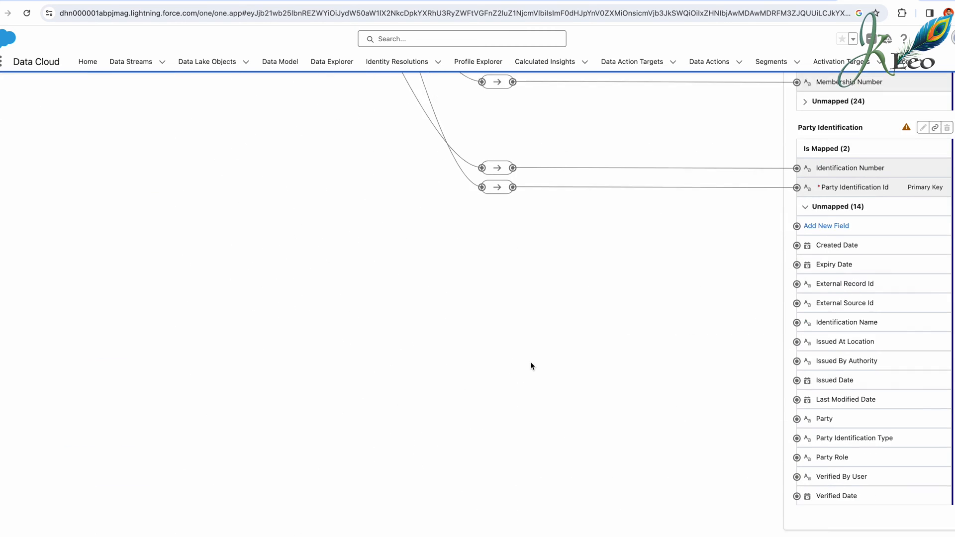
left_click(801, 420)
scroll(711, 280, "up", 15)
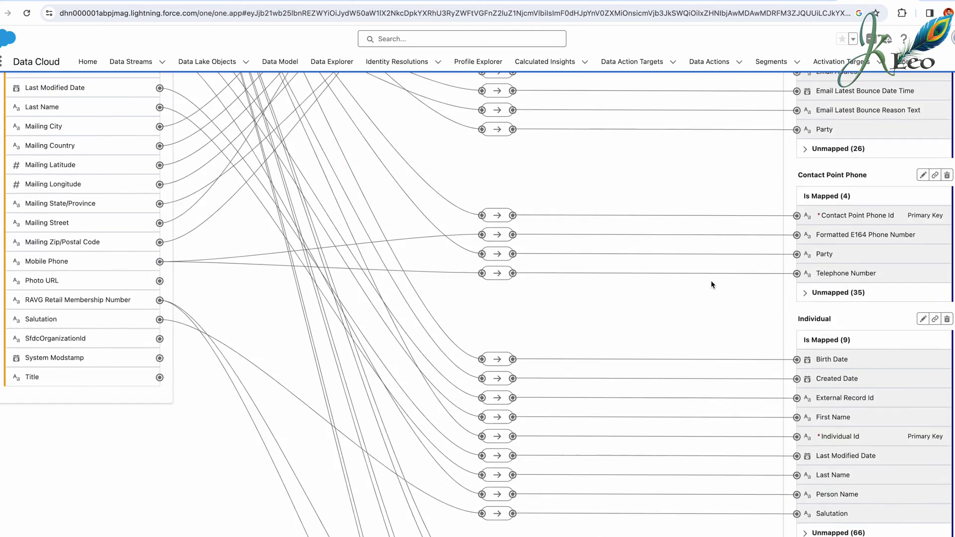
left_click(943, 116)
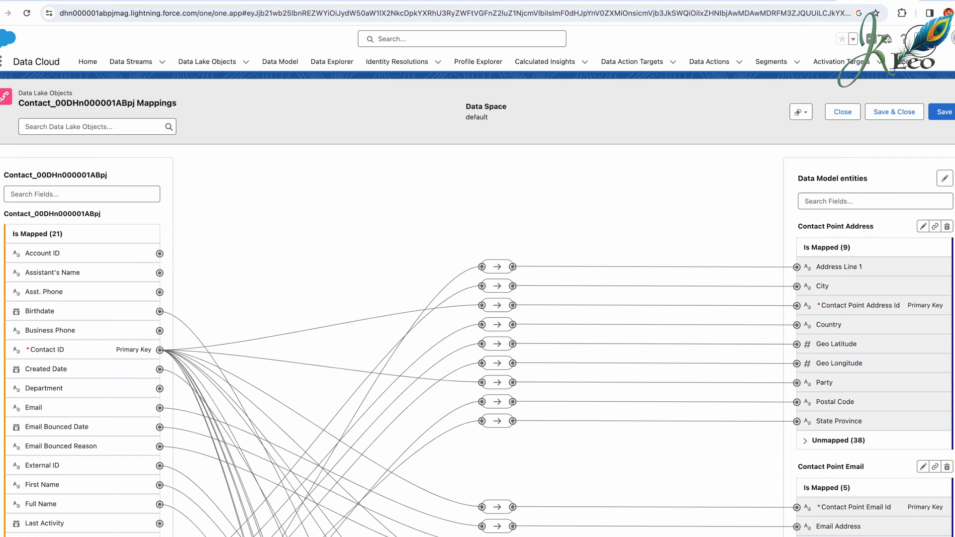
- Go to Salesforce Setup, search for "per" and open the Data Cloud Salesforce Connector permission set
left_click(920, 39)
left_click(889, 68)
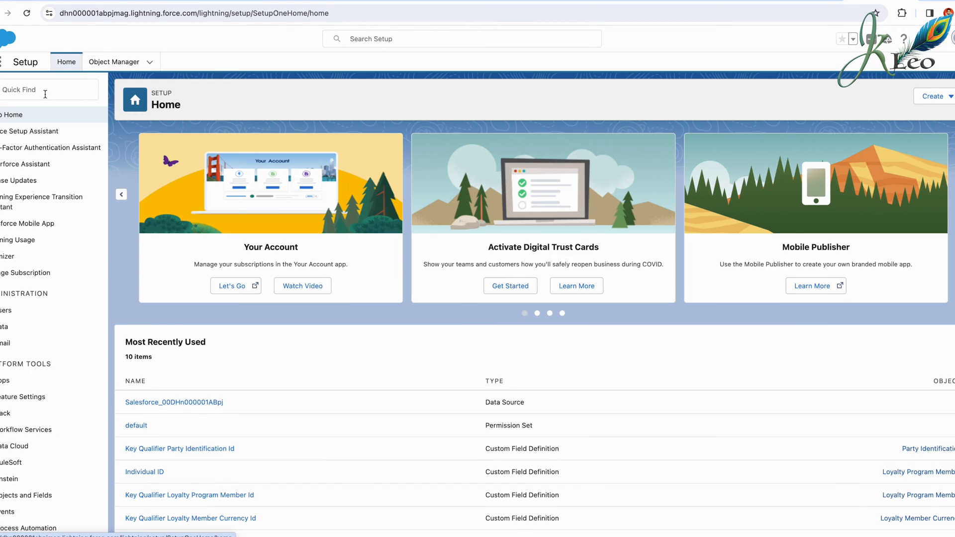
left_click(50, 89)
type("per")
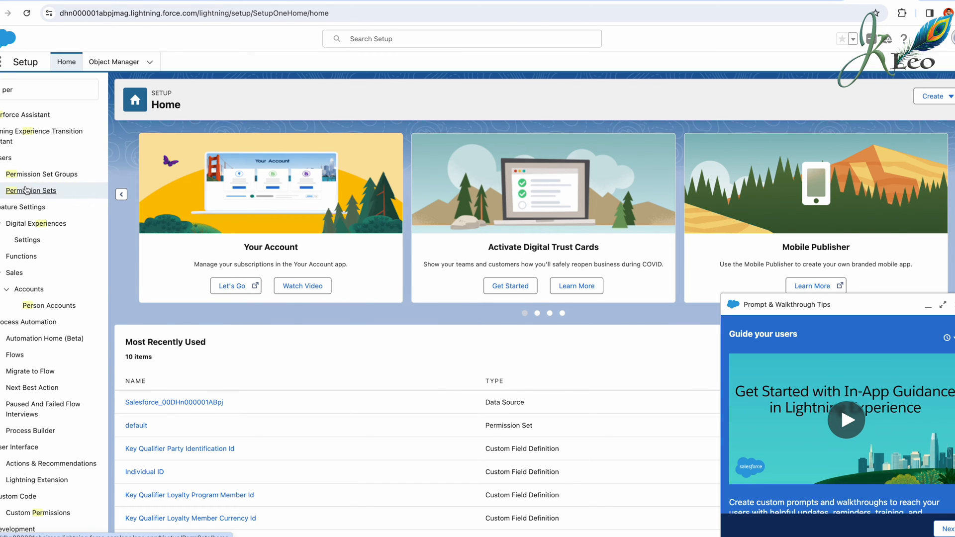
left_click(26, 191)
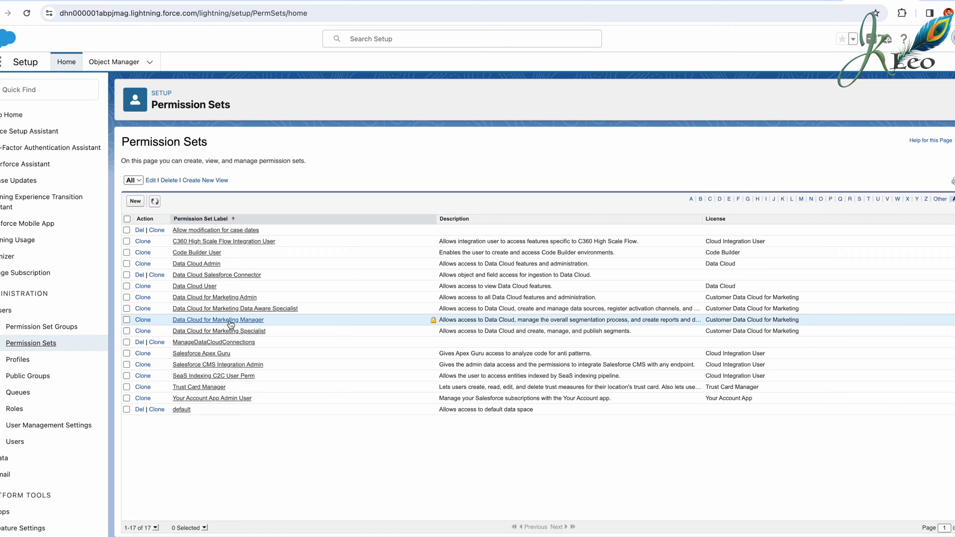
left_click(246, 277)
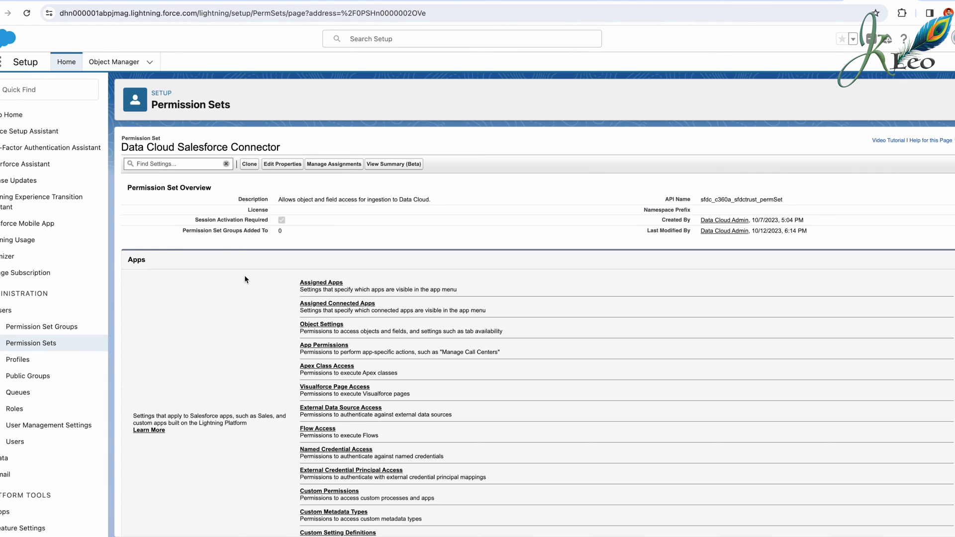
- In the permission set's object settings for Contacts, grant read access to RAVG Retail Points Balance and save
left_click(340, 325)
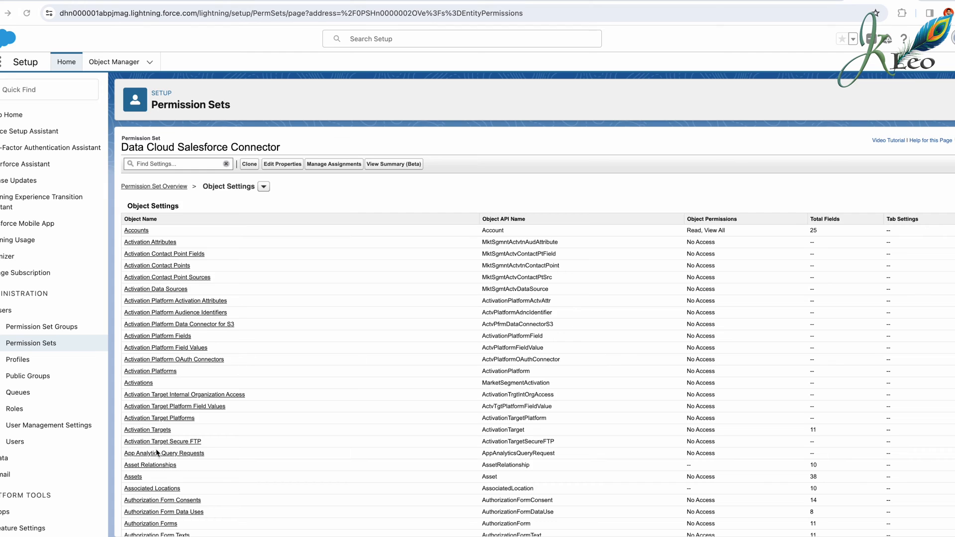
scroll(156, 453, "down", 7)
left_click(138, 496)
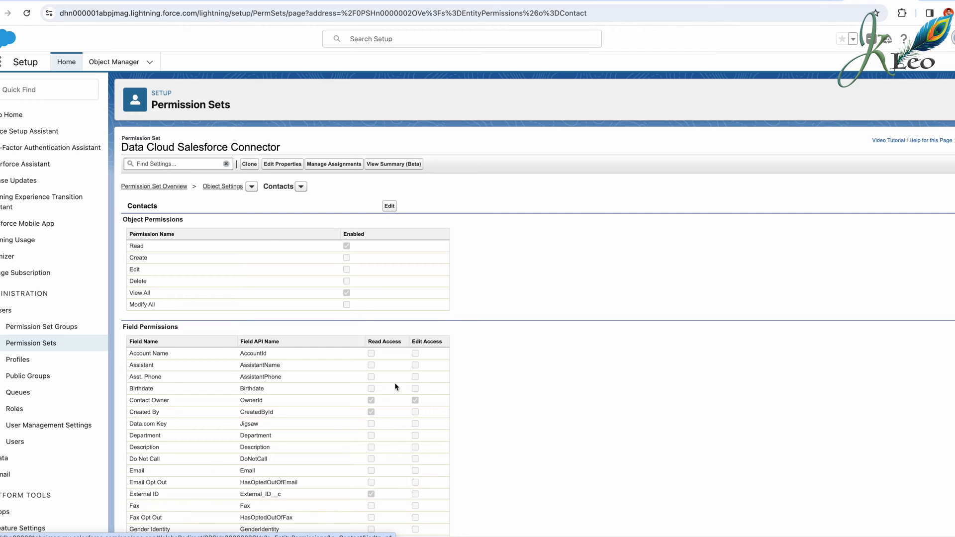
left_click(389, 206)
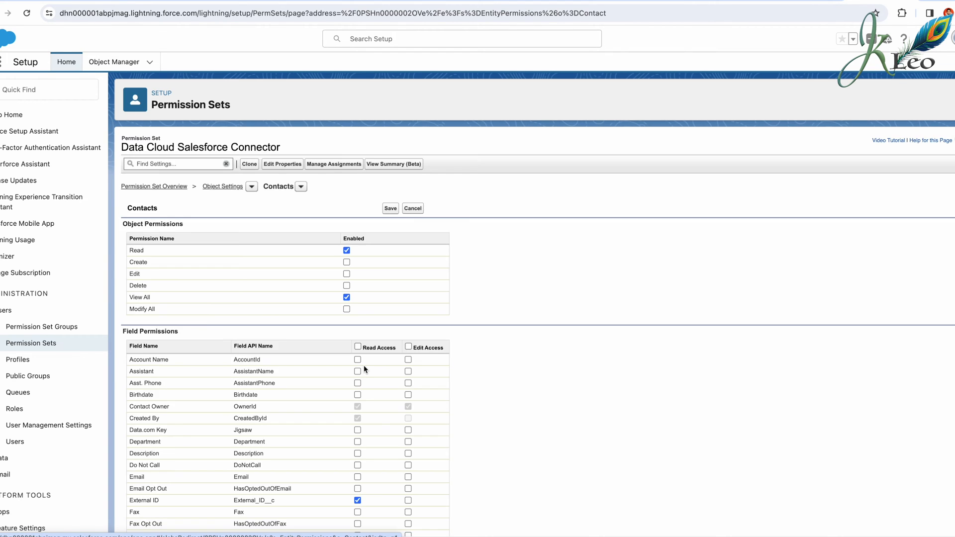
scroll(293, 460, "down", 5)
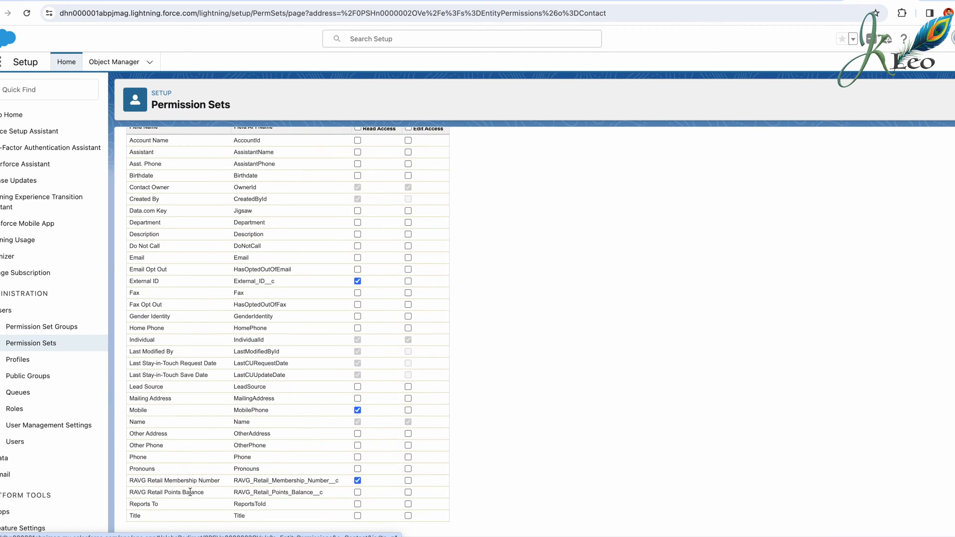
left_click(357, 491)
scroll(385, 313, "up", 1)
scroll(386, 312, "down", 1)
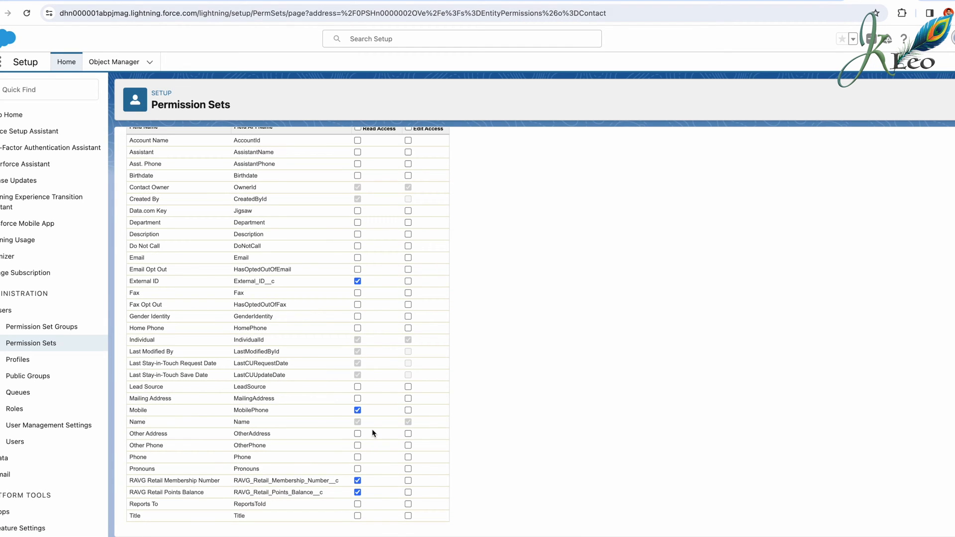
scroll(373, 433, "up", 4)
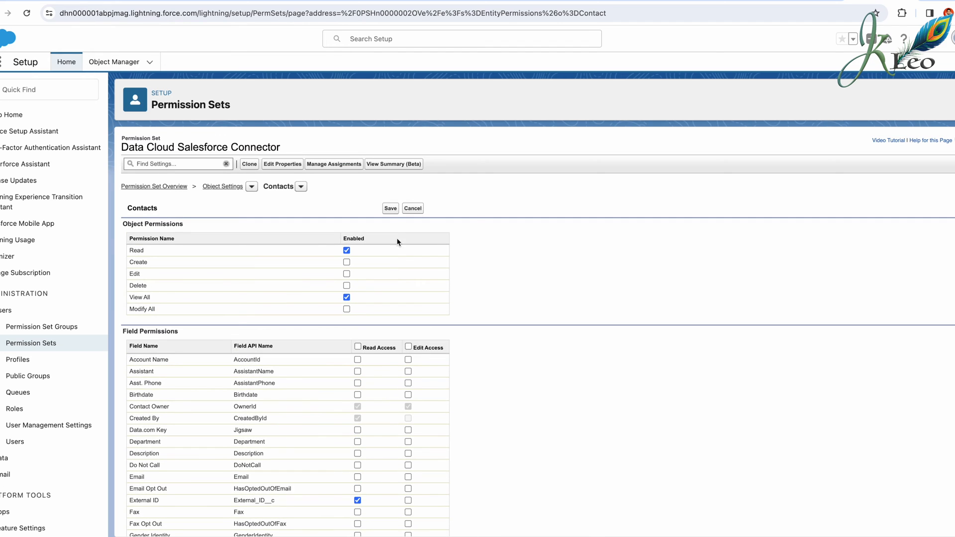
left_click(390, 210)
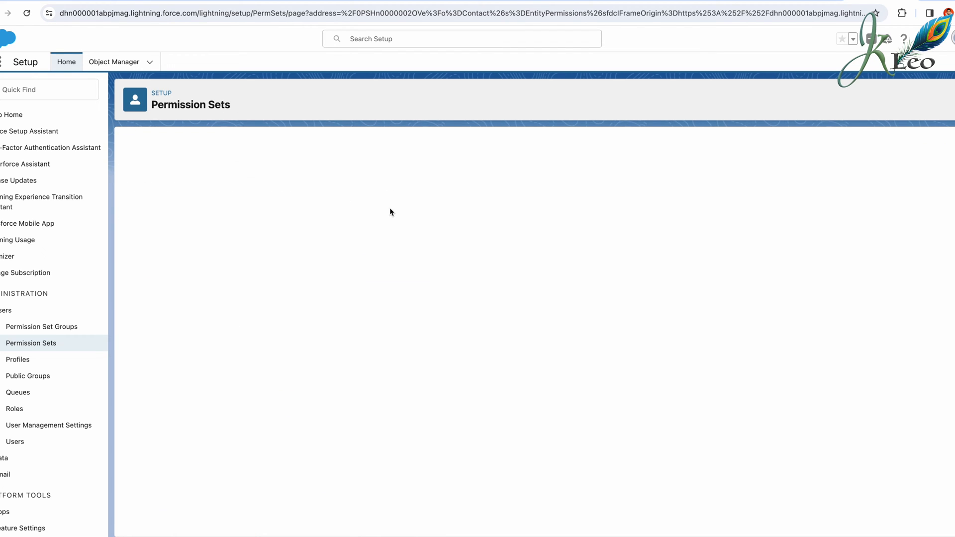
- Return to Data Cloud, open the Contact_00DHn000001ABpj data stream and start adding source fields to it
left_click(803, 1)
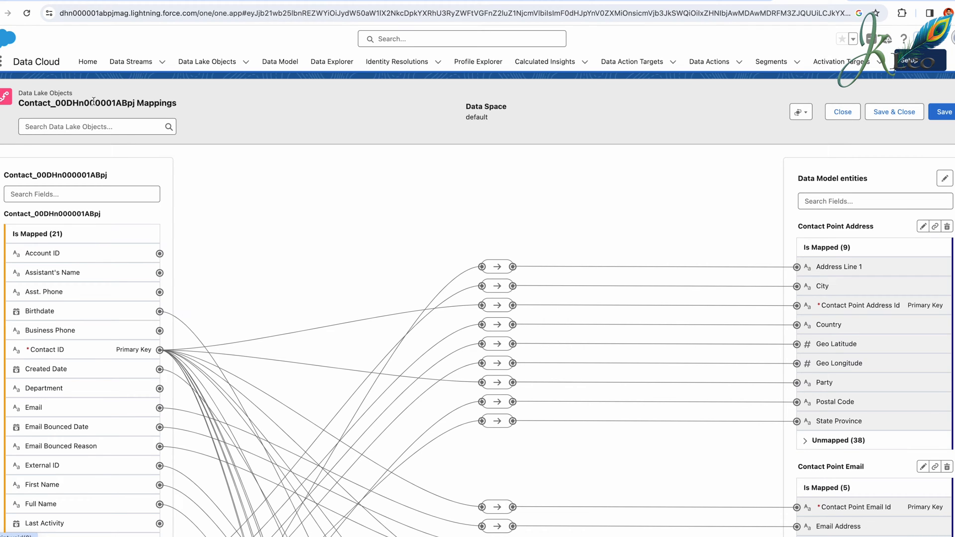
left_click(130, 62)
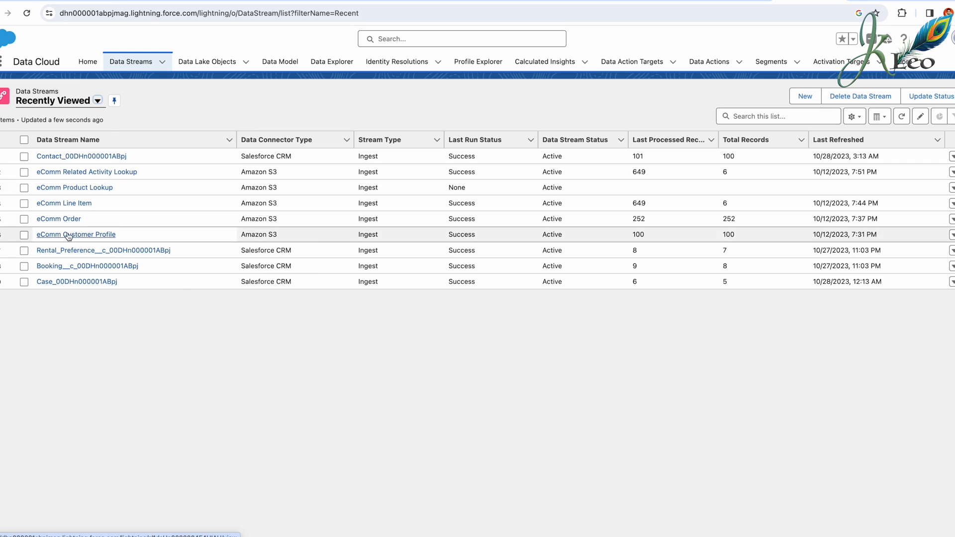
left_click(76, 156)
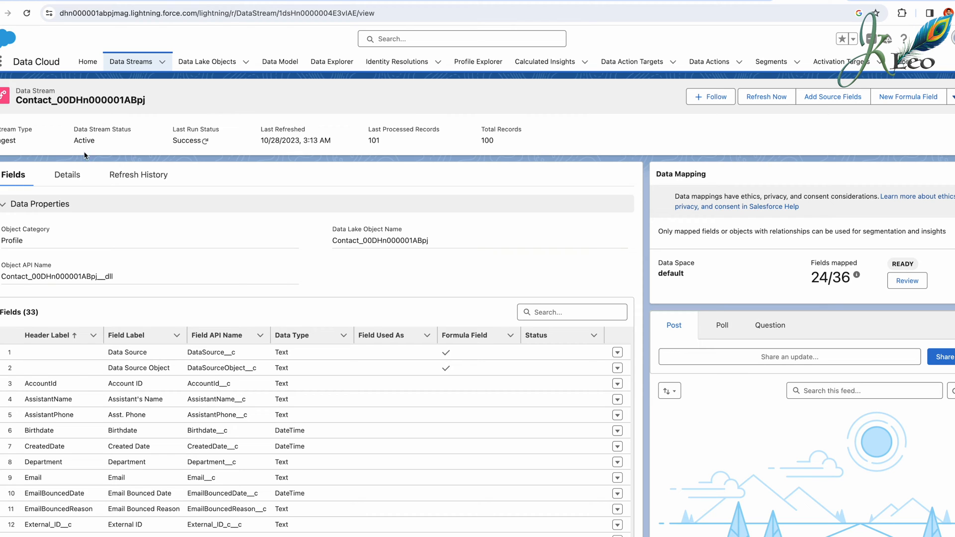
left_click(833, 96)
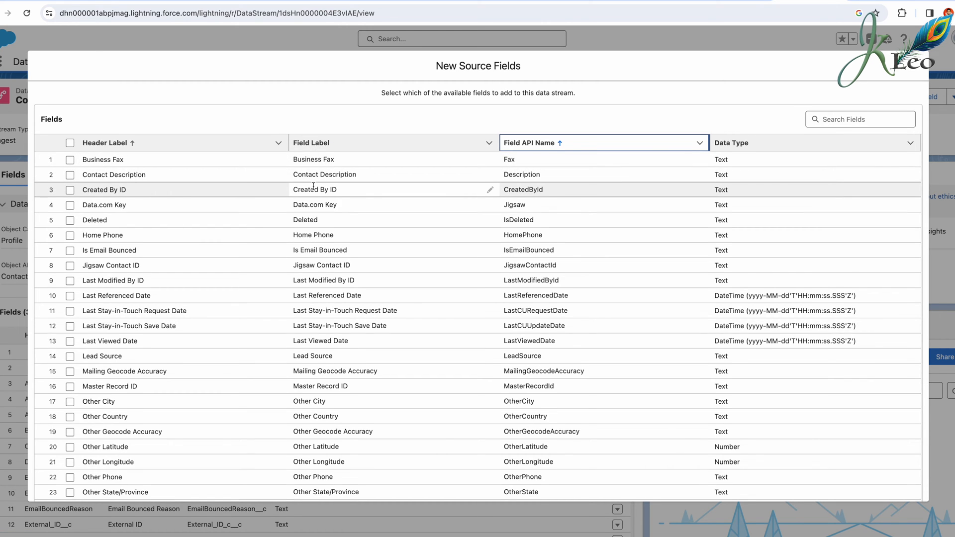
- Change the field label of the RAVG Retail Points Balance source field to "RAVG Loyalty Points Balance"
scroll(313, 185, "down", 3)
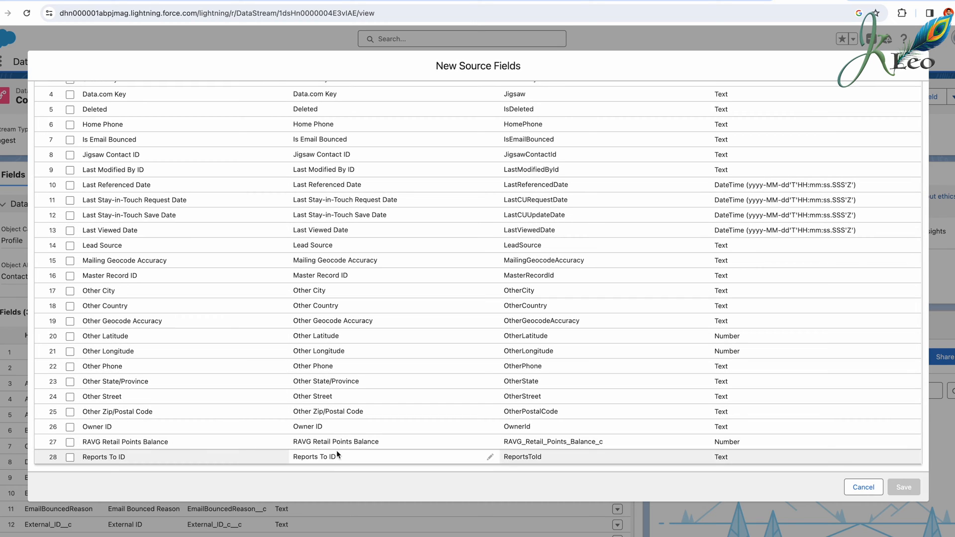
left_click(341, 441)
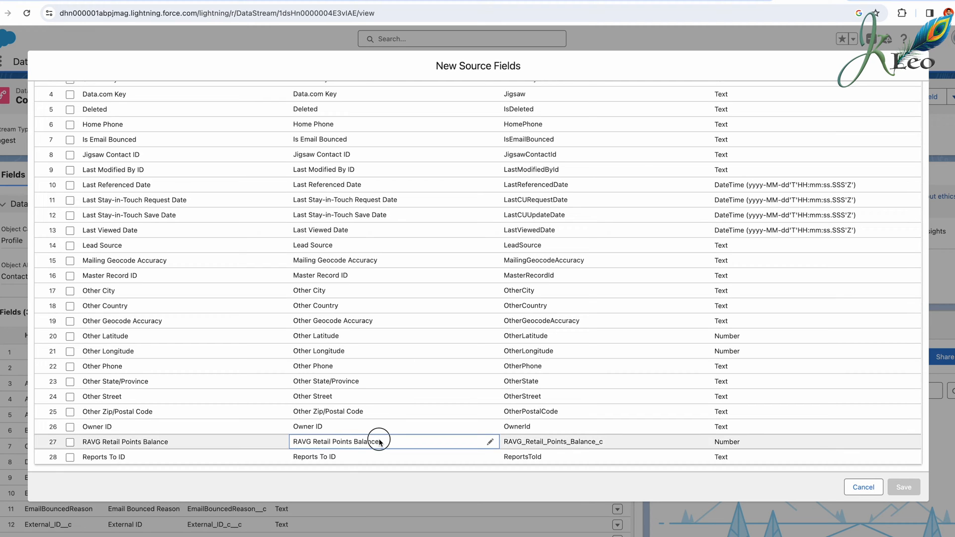
left_click(489, 441)
triple_click(390, 445)
type("RAVG Loyalty Points Balance")
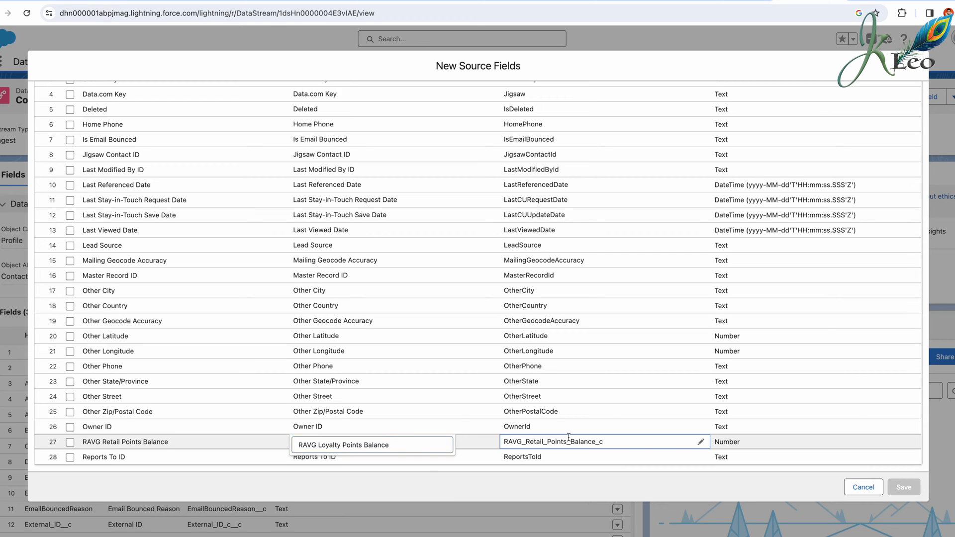
- Set the API name of the RAVG Retail Points Balance source field to RAVG_Loyalty_Points_Balance__c
left_click(665, 441)
left_click(700, 447)
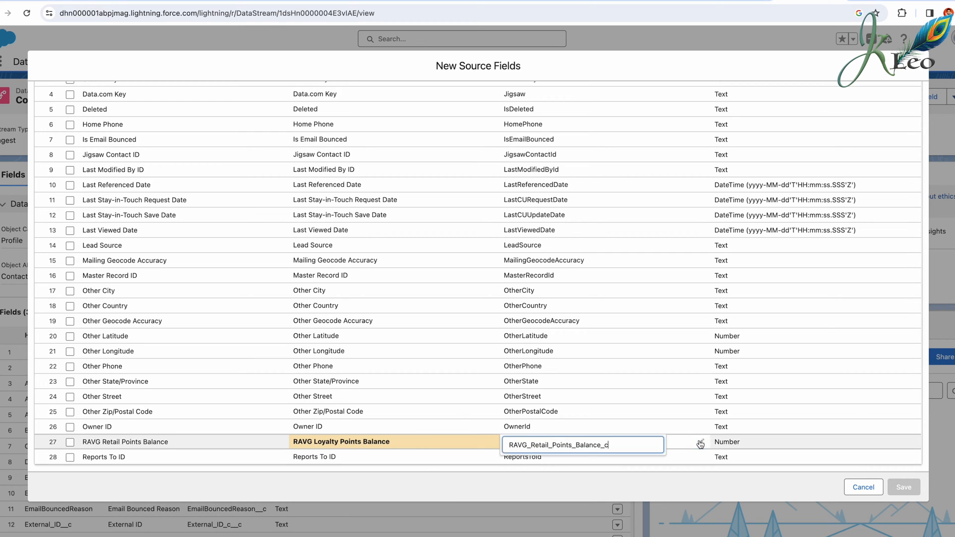
triple_click(620, 440)
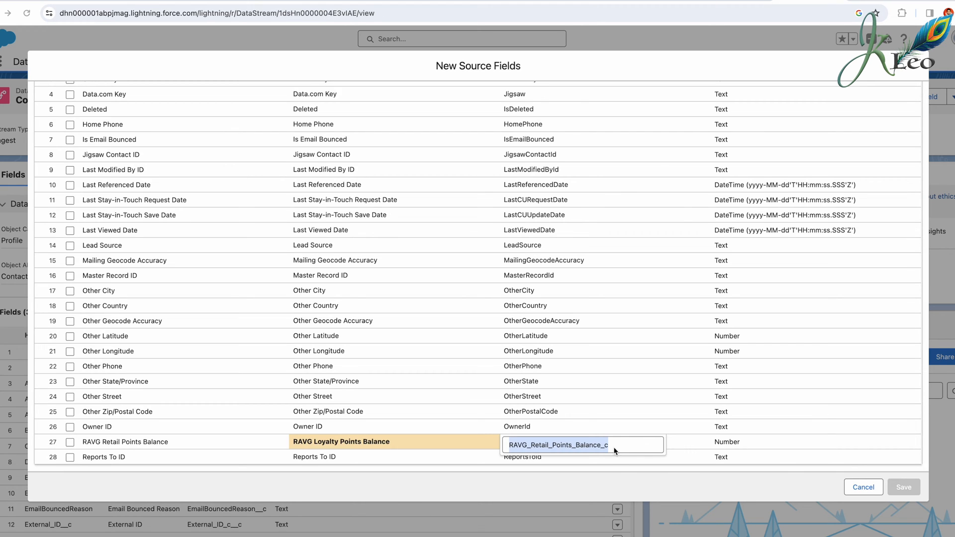
type("RAVG_Loyalty_Points_Balance__c")
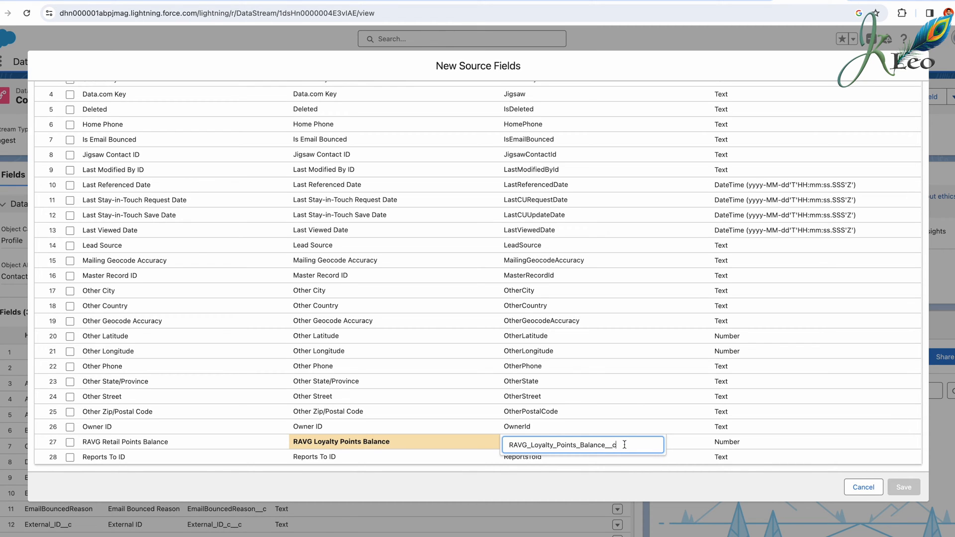
left_click(697, 438)
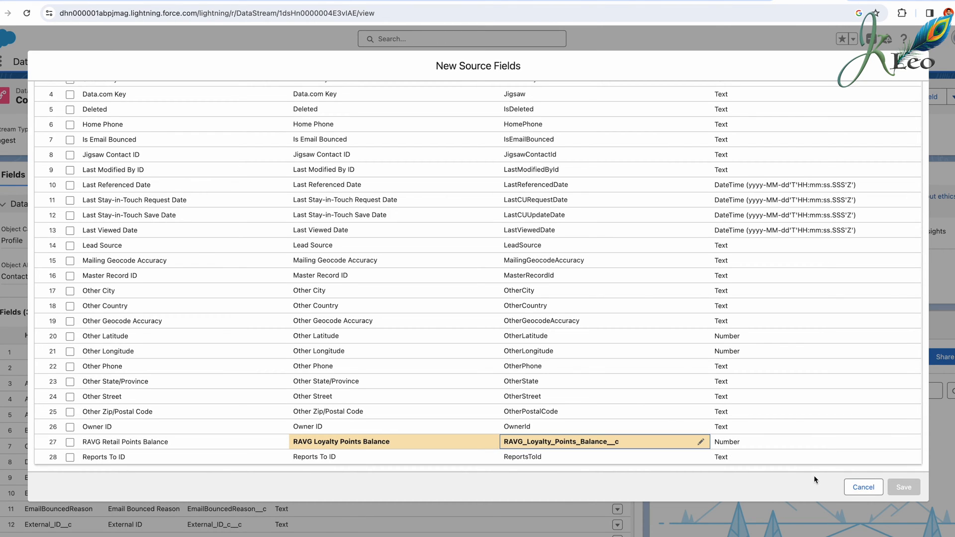
- Select the RAVG Retail Points Balance source field and try to save it to the data stream
scroll(794, 368, "up", 3)
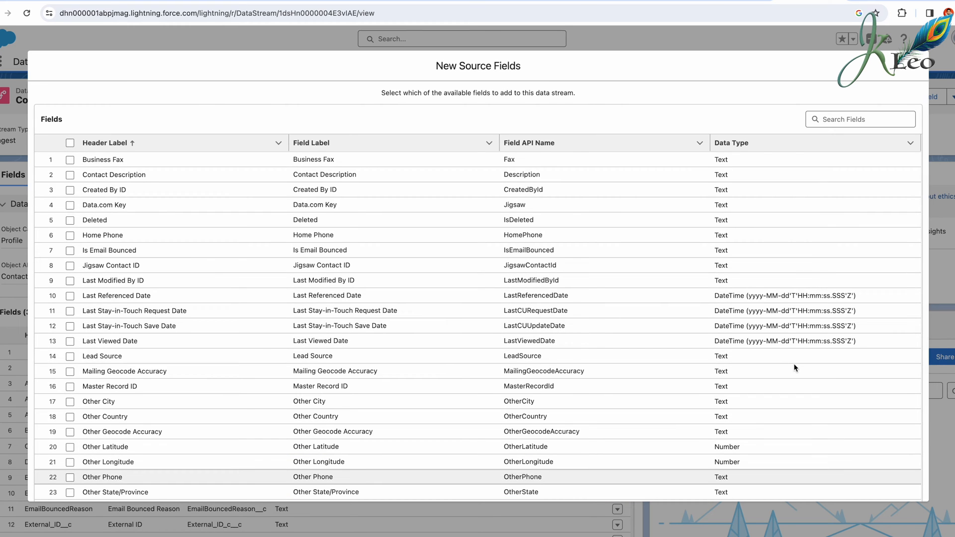
scroll(794, 368, "down", 3)
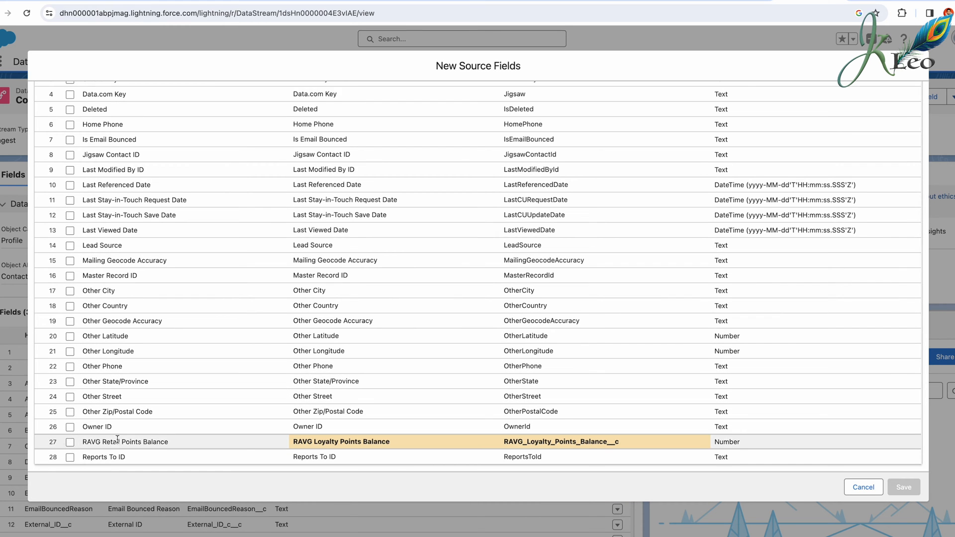
left_click(69, 442)
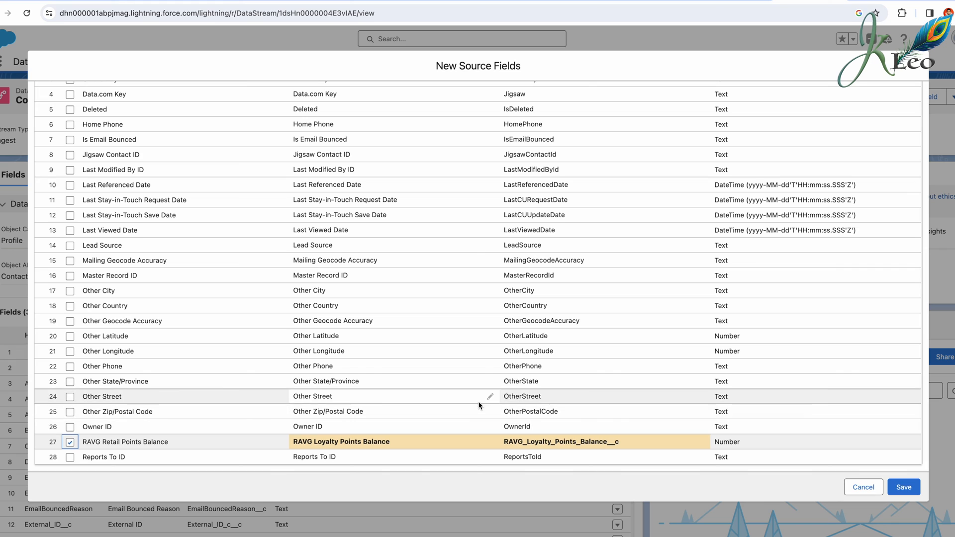
left_click(901, 488)
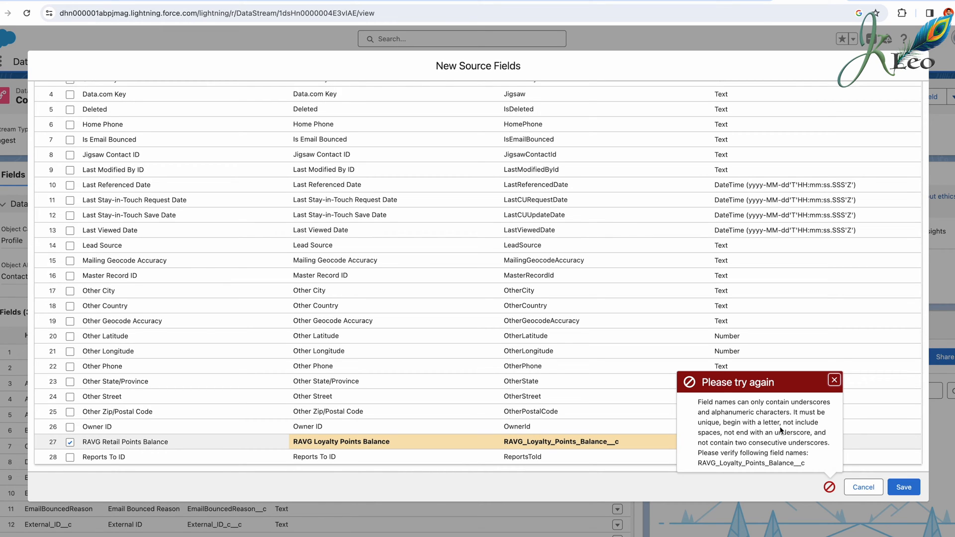
- Correct the source field's API name to RAVG_Loyalty_Points_Balance_c and save the new source field
left_click(834, 380)
key("BackSpace")
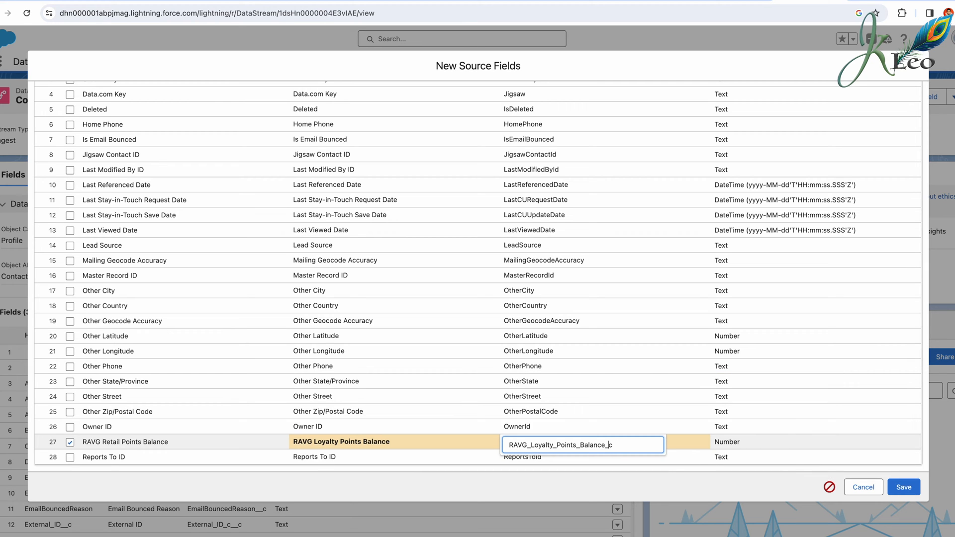
left_click(701, 492)
left_click(903, 488)
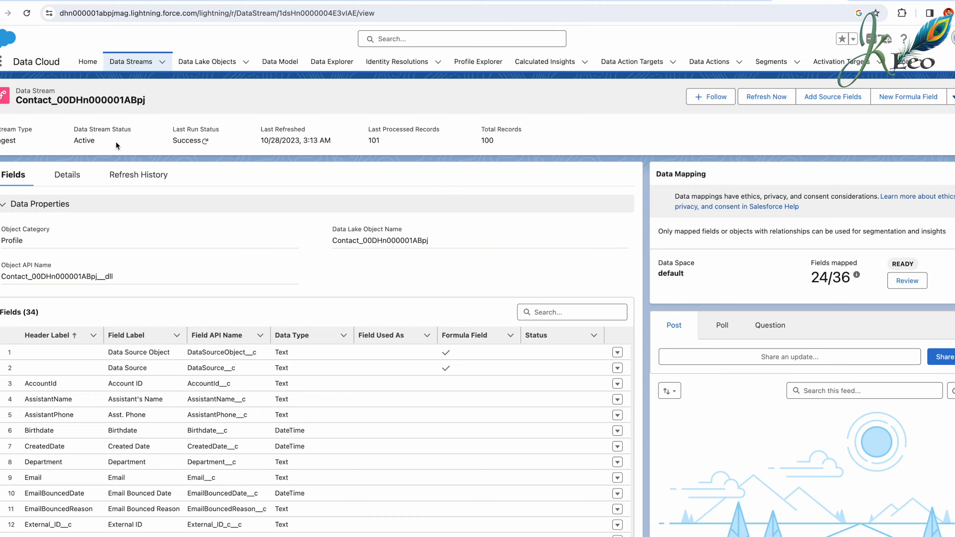
- Start a new formula field labelled "RAVG Loyalty Points Bucket" with the return type Text
left_click(205, 141)
left_click(902, 104)
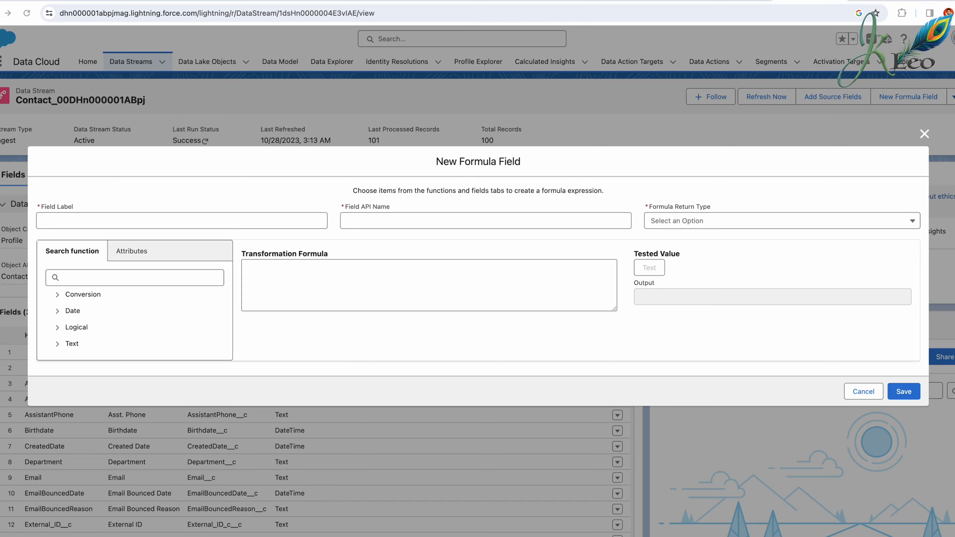
left_click(235, 225)
type("RAVG Loyalty Points Bucket")
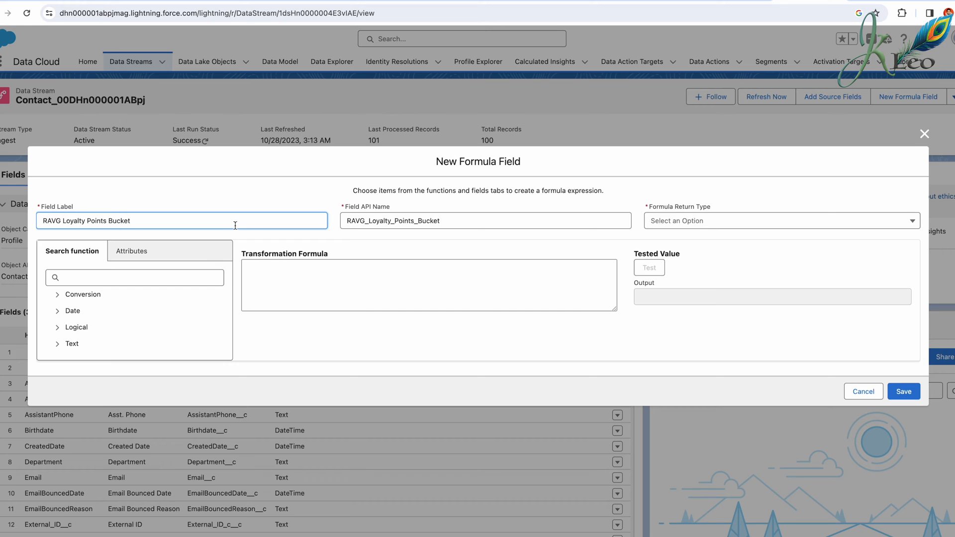
left_click(687, 220)
left_click(681, 248)
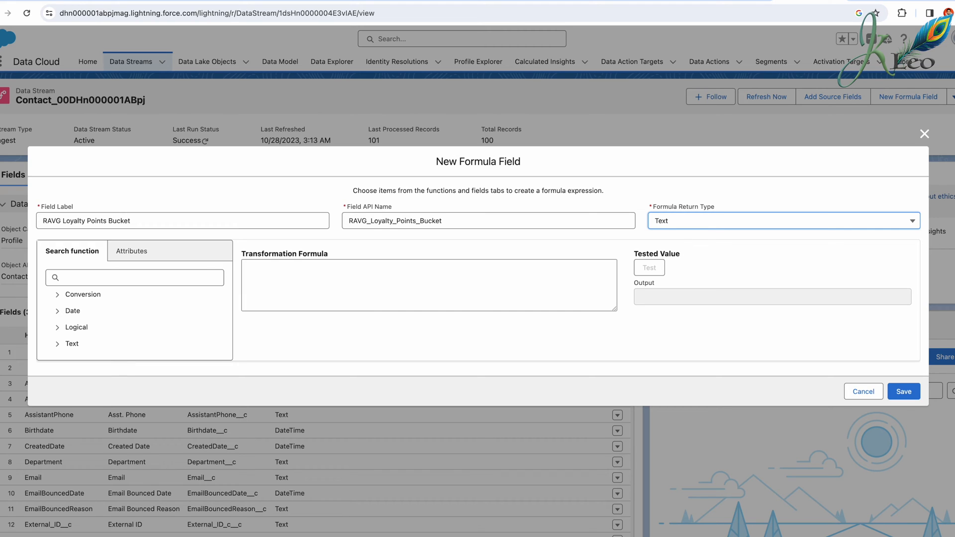
- Enter a nested IF formula on RAVG_Retail_Points_Balance__c: Low up to 3000, Medium up to 5000, High below 15000, otherwise Extreme
key("super+Tab")
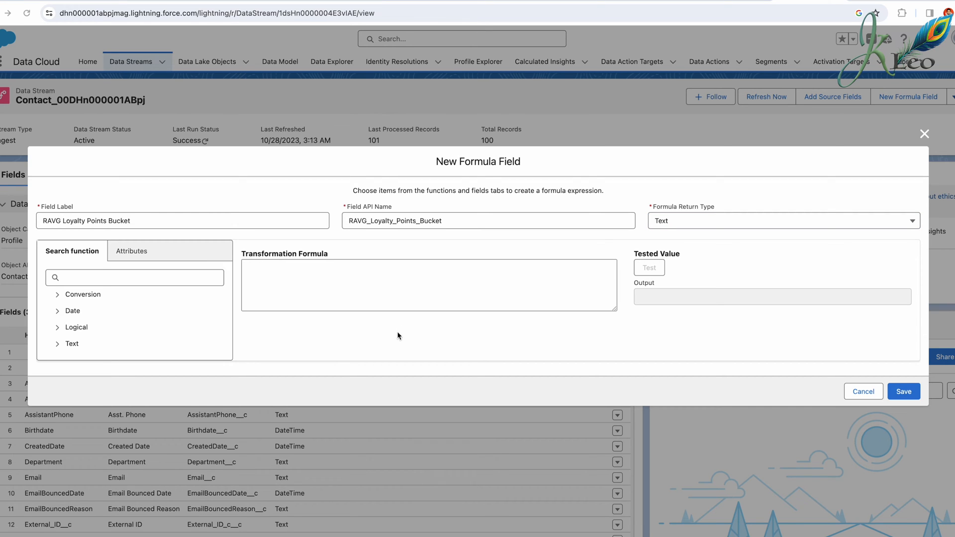
left_click(376, 274)
left_click(375, 274)
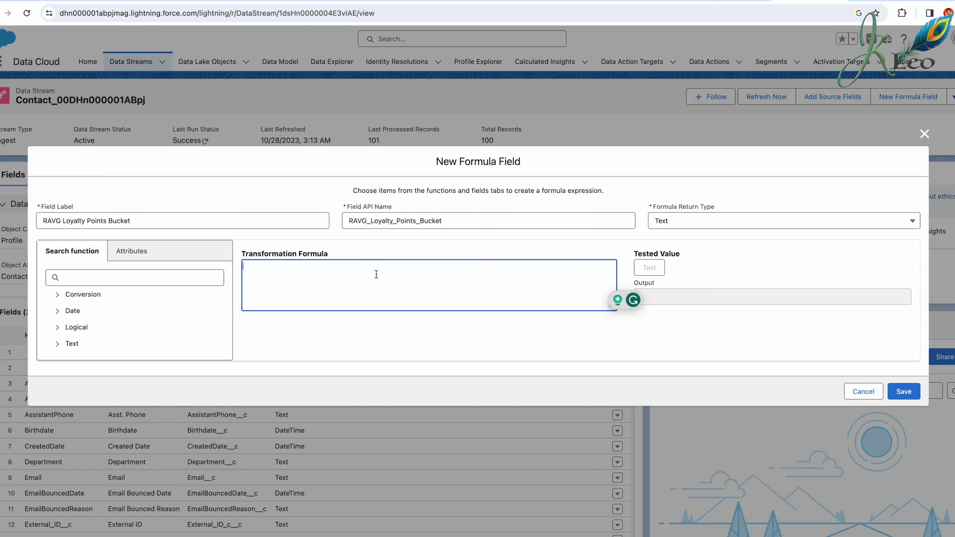
type("IF(   sourceField['RAVG_Retail_Points_Balance__c'] <= 3000, \"Low\",  IF(   sourceField['RAVG_Retail_Points_Balance__c'] <= 5000, \"Medium\", IF(   sourceField['RAVG_Retail_Points_Balance__c'] < 15000, \"High\", \"Extreme\" )))")
- Test the bucket formula with RAVG Retail Points Balance values of 3000 and 3001
left_click(668, 279)
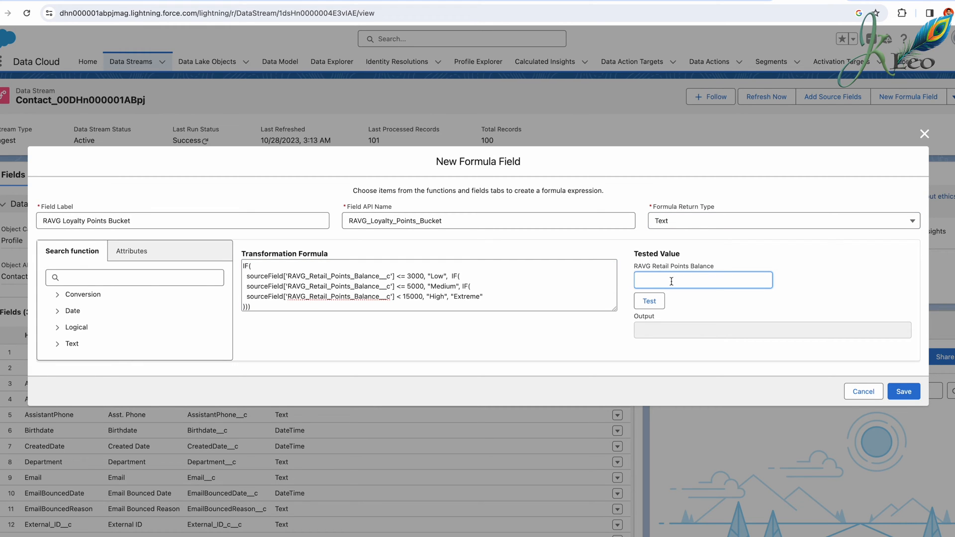
type("3000")
left_click(651, 302)
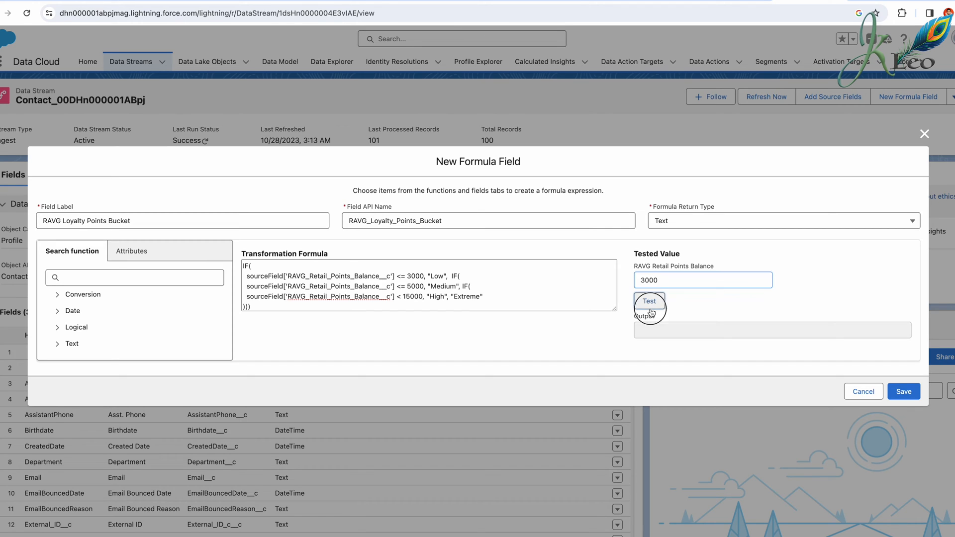
double_click(666, 280)
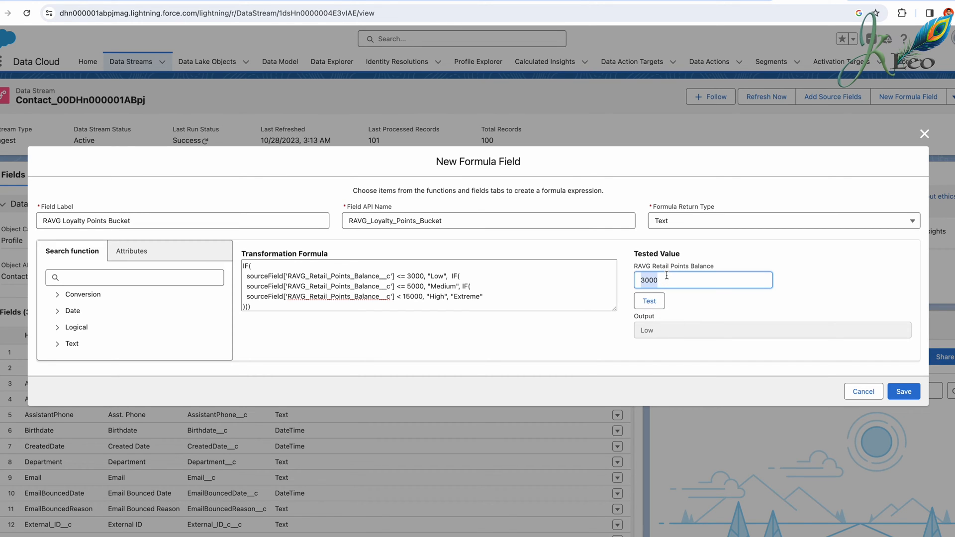
left_click(667, 280)
key("BackSpace")
type("1")
left_click(648, 302)
- Test the bucket formula with a points balance of 5001 and save the formula field
left_click(662, 281)
left_click_drag(646, 280, 635, 280)
type("5")
left_click(650, 302)
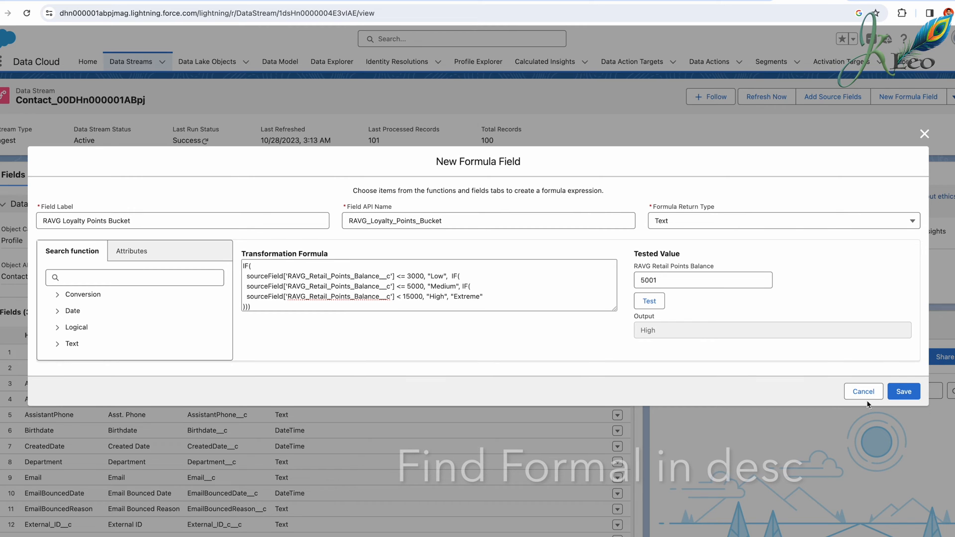
left_click(904, 392)
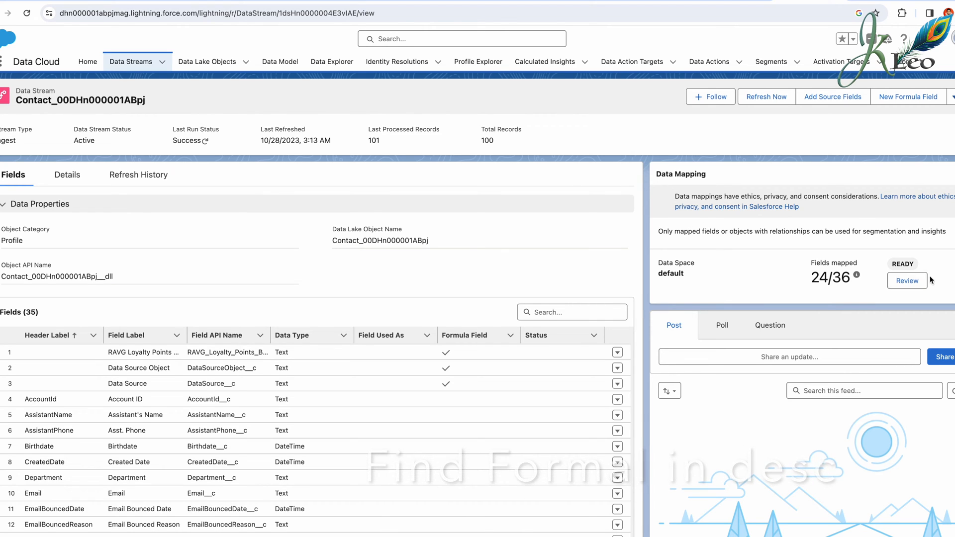
- In the data stream's mappings, map RAVG Loyalty Points Balance to Points Balance of Loyalty Member Currency and save
left_click(911, 280)
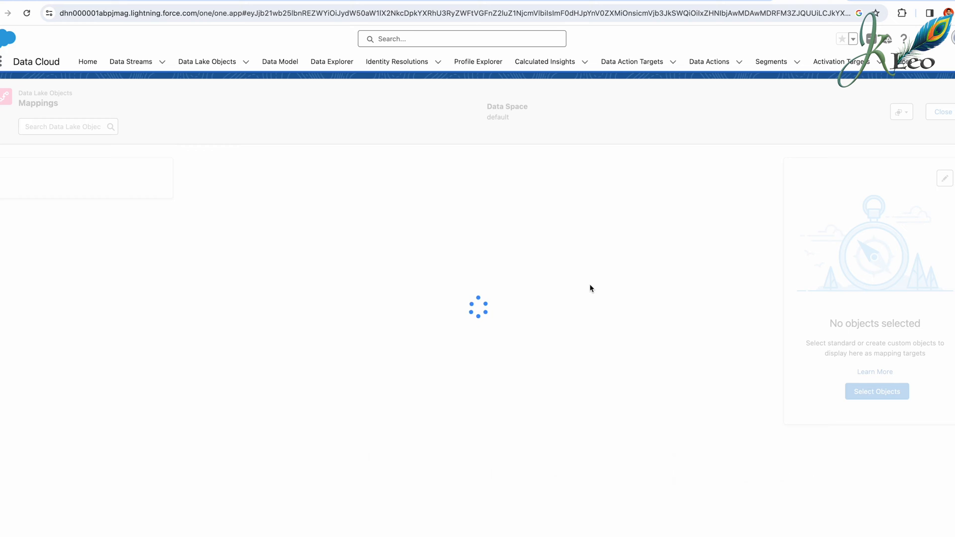
scroll(95, 343, "down", 8)
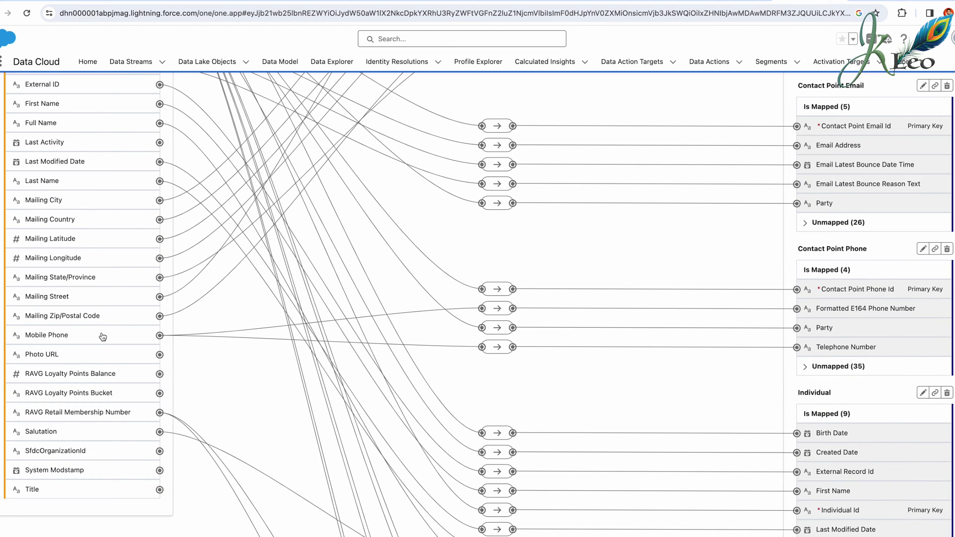
scroll(102, 337, "up", 8)
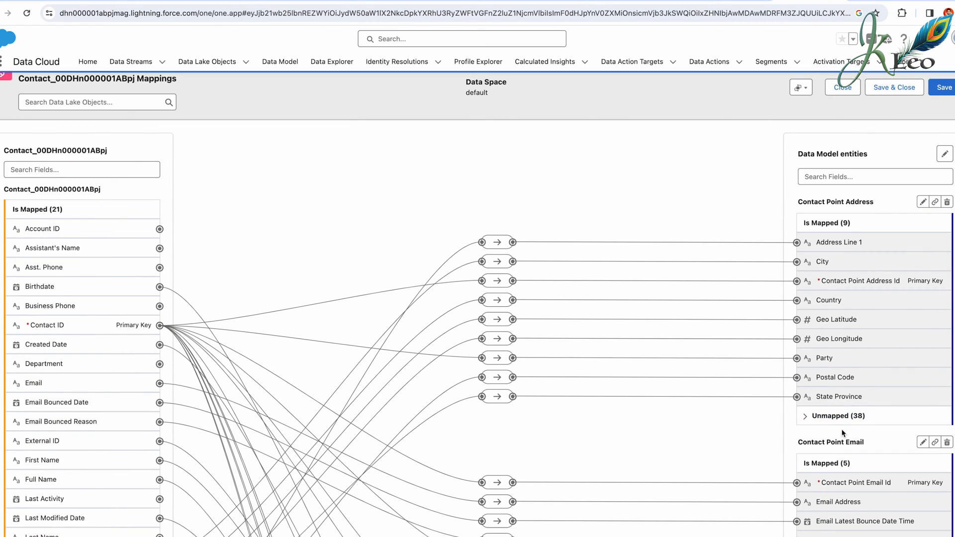
scroll(842, 433, "down", 20)
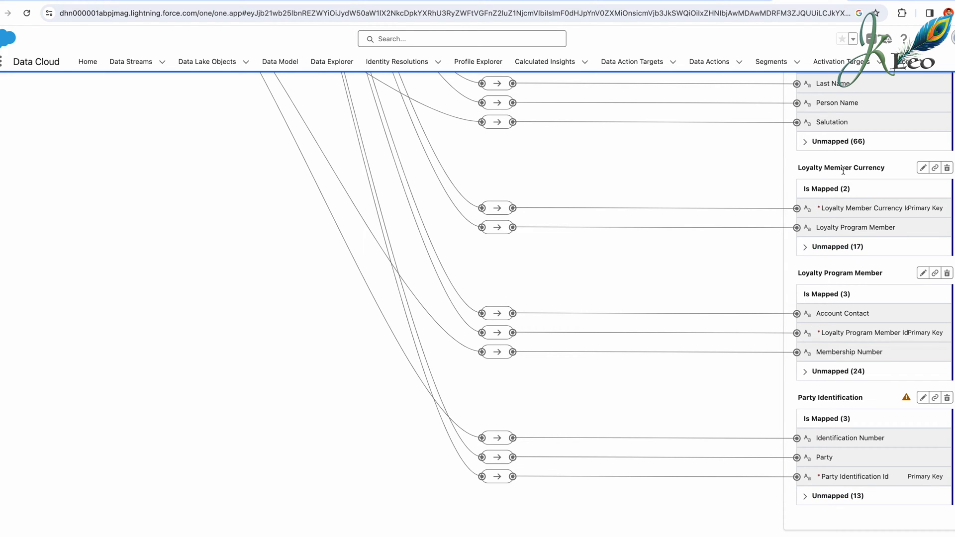
left_click(834, 249)
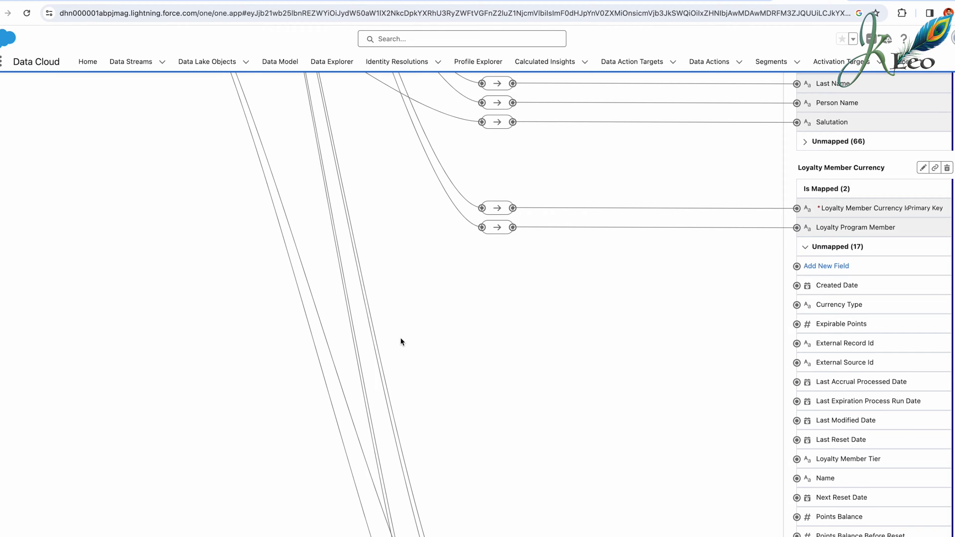
scroll(401, 341, "up", 10)
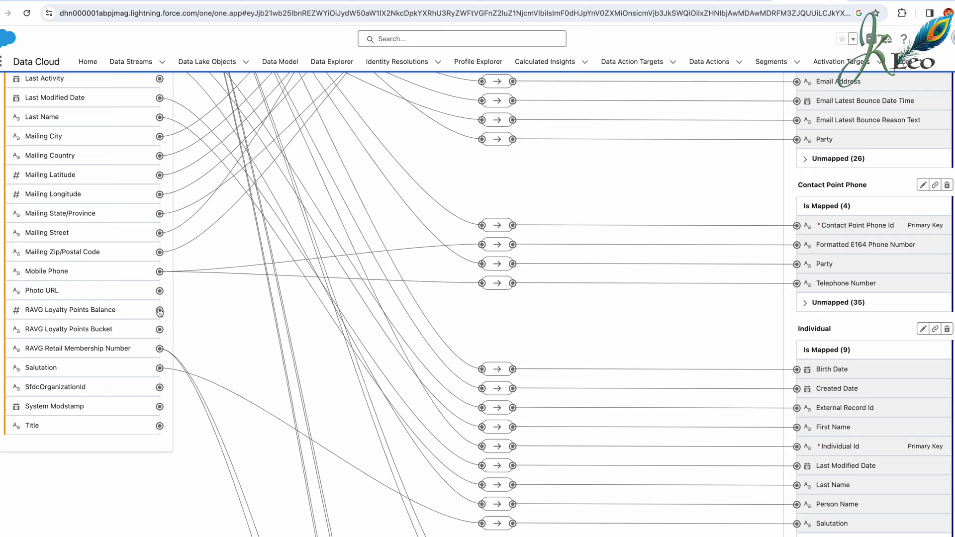
left_click(159, 310)
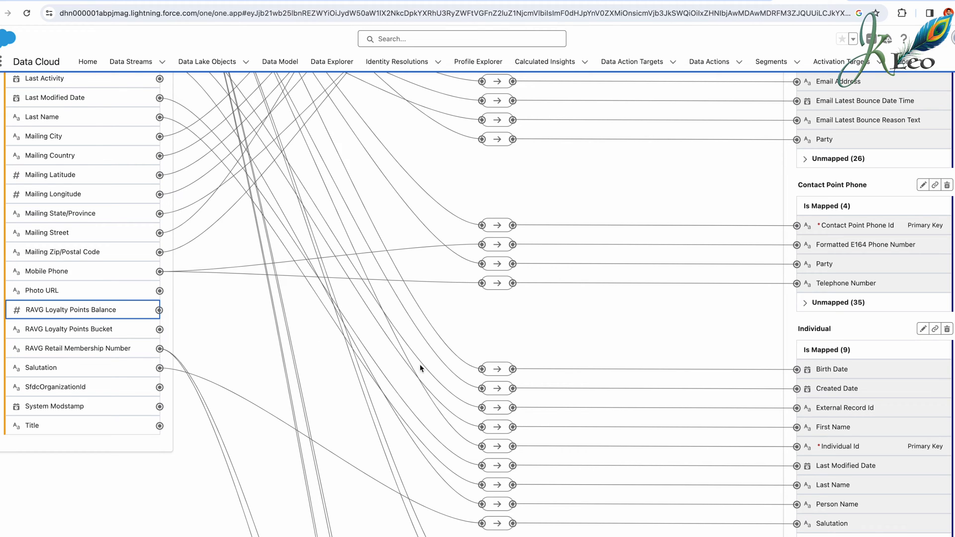
scroll(725, 429, "down", 10)
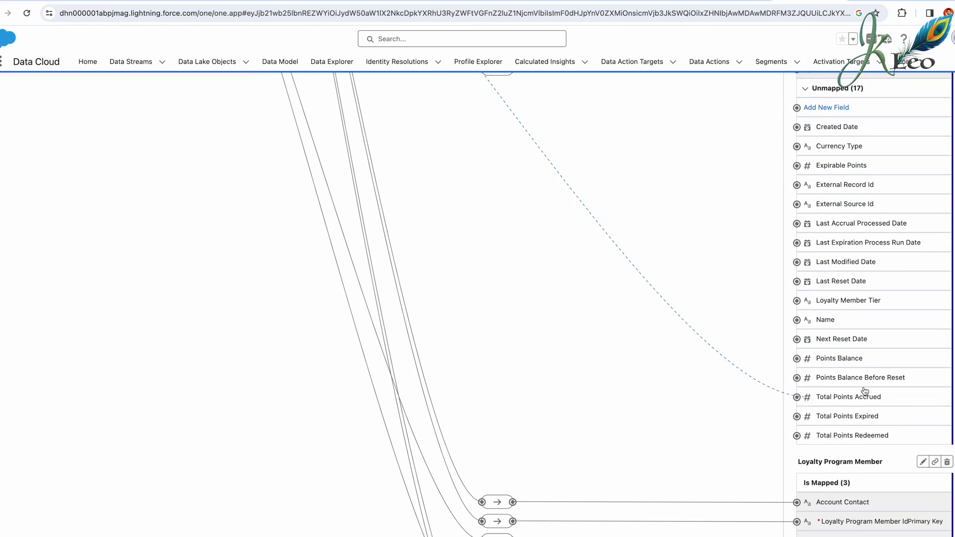
left_click(850, 362)
scroll(701, 345, "up", 15)
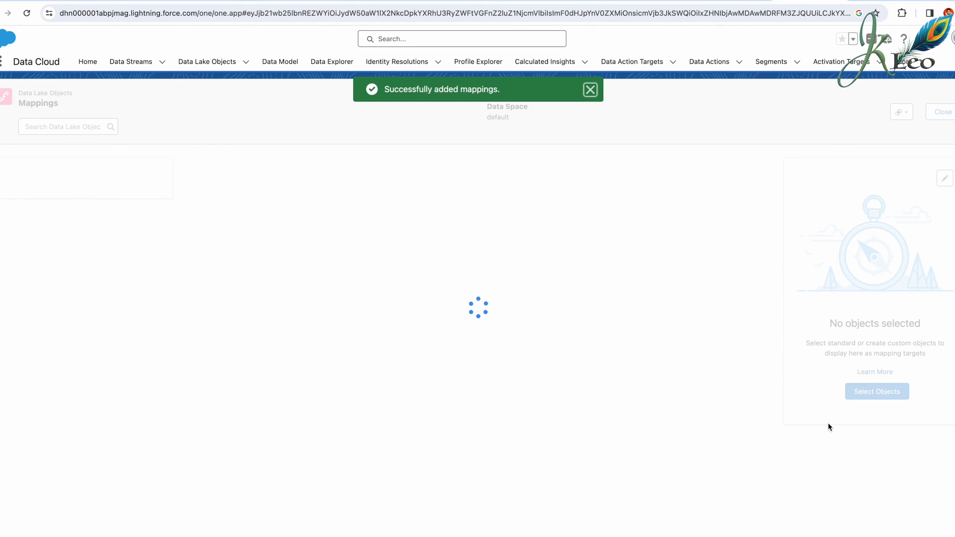
- Add a Text field "Points Bucket" with value suggestion enabled to the Loyalty Member Currency object and save it
scroll(844, 393, "down", 3)
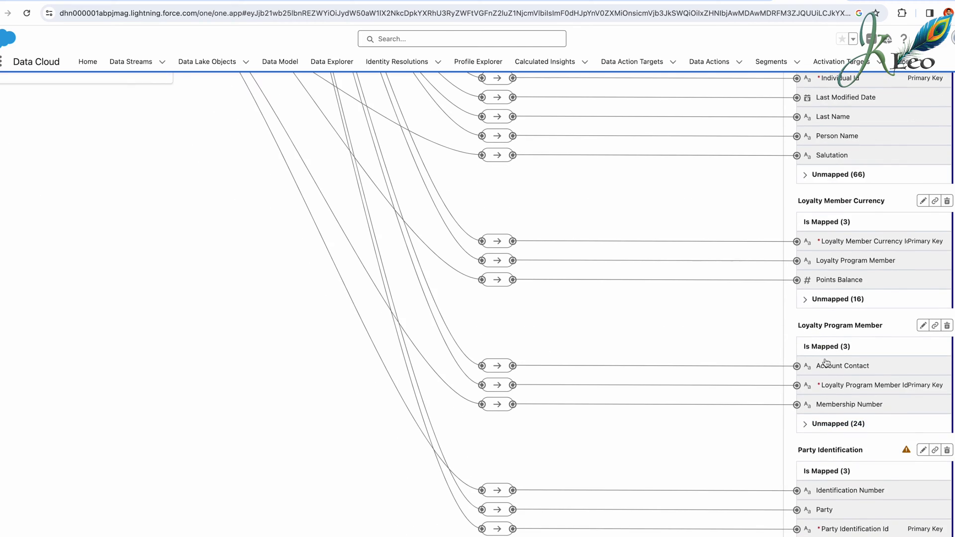
left_click(835, 299)
left_click(833, 318)
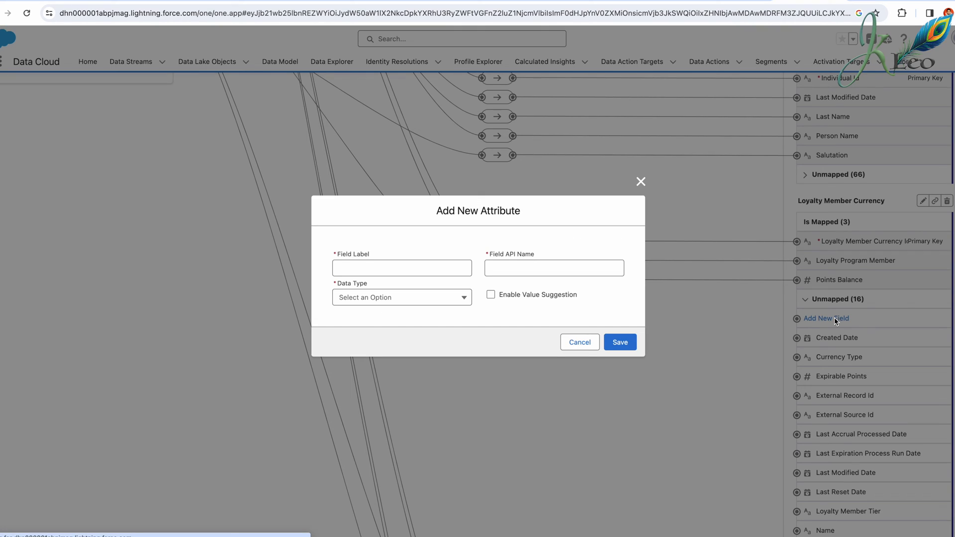
left_click(404, 268)
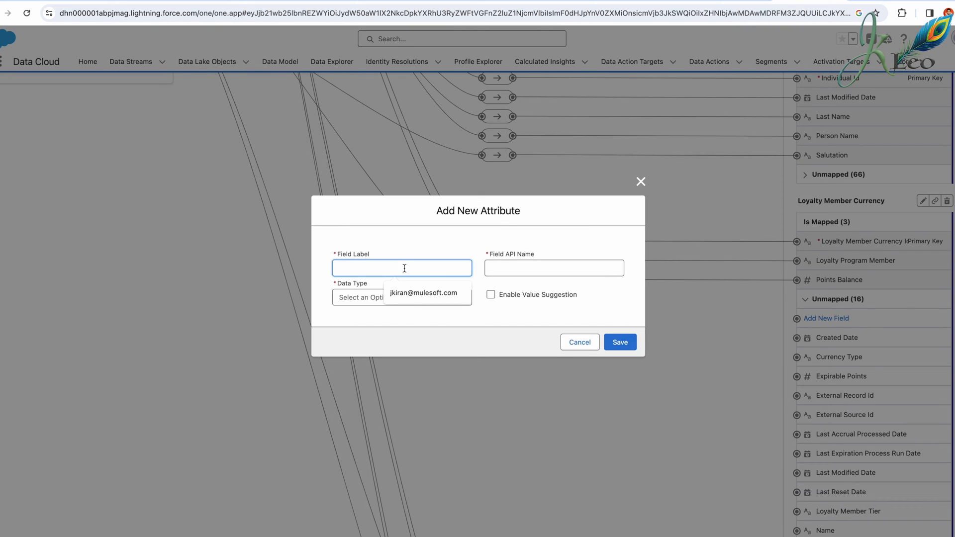
type("Points ")
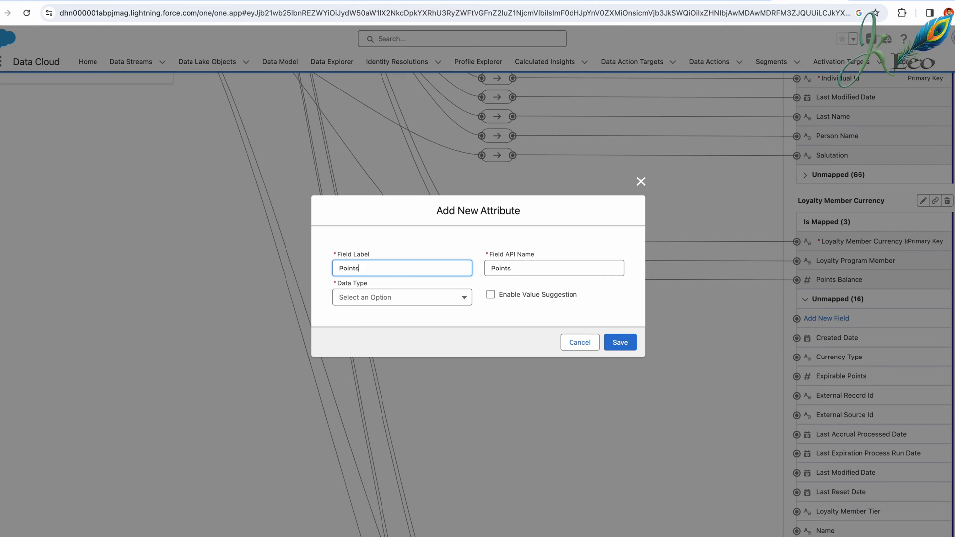
type("Bucket")
left_click(394, 297)
left_click(380, 315)
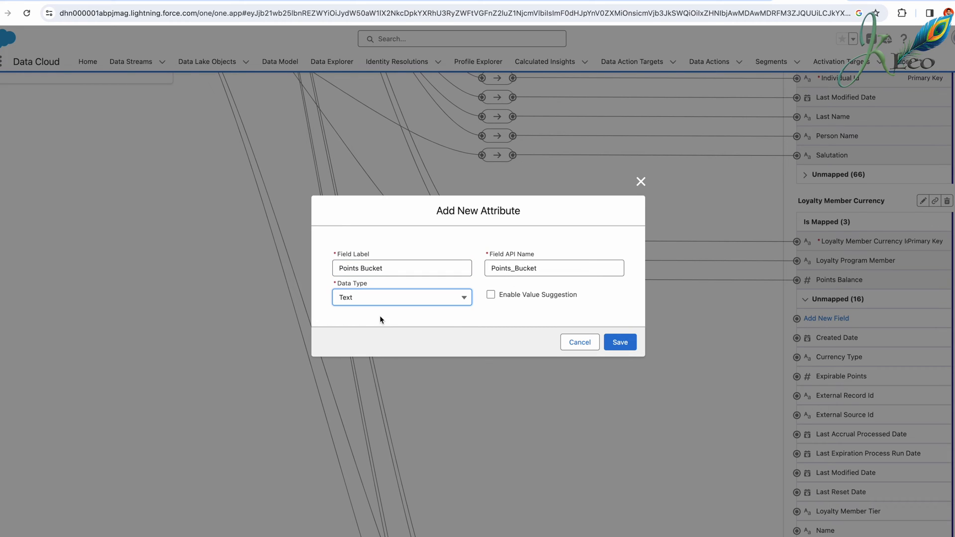
left_click(454, 325)
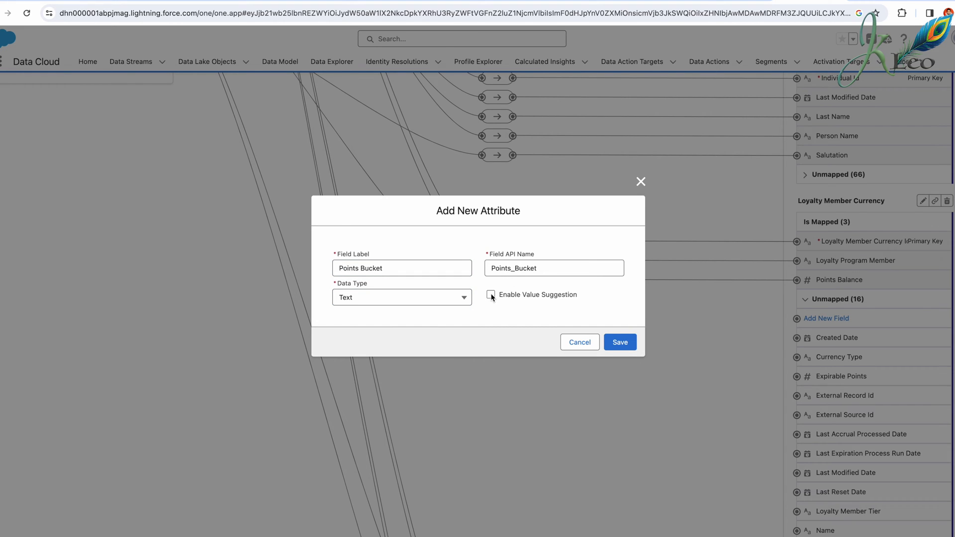
left_click(491, 294)
left_click(618, 349)
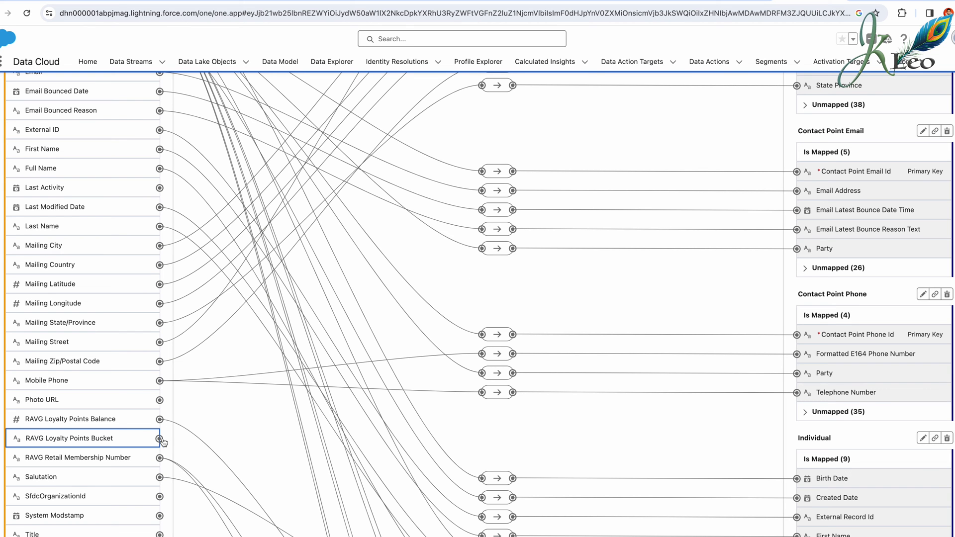
- Map RAVG Loyalty Points Bucket to the custom Points Bucket field of Loyalty Member Currency and save the mappings
scroll(869, 392, "down", 8)
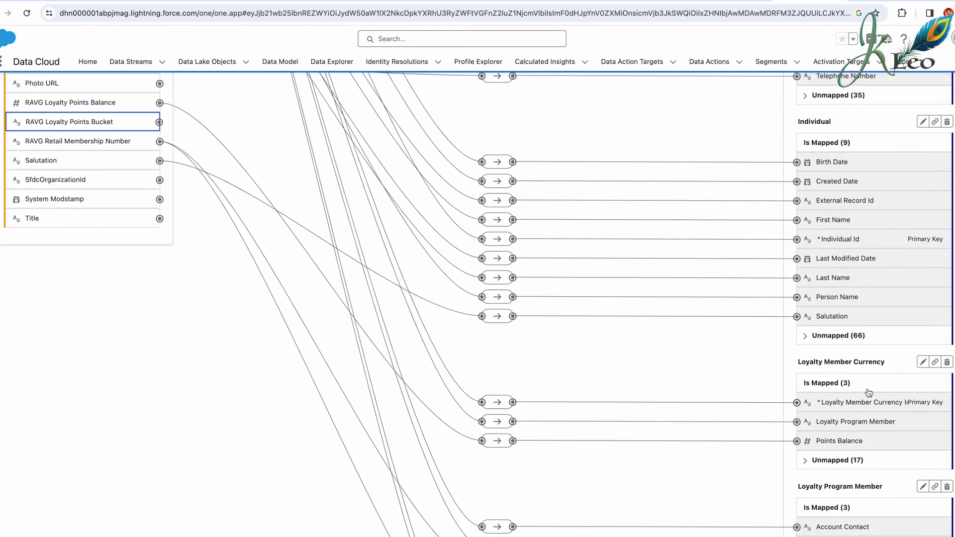
scroll(868, 393, "down", 3)
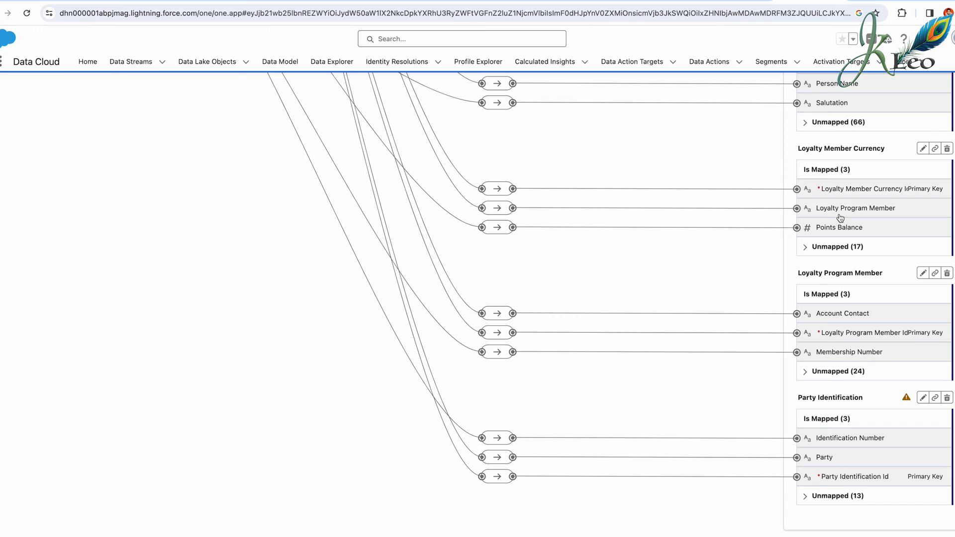
left_click(827, 247)
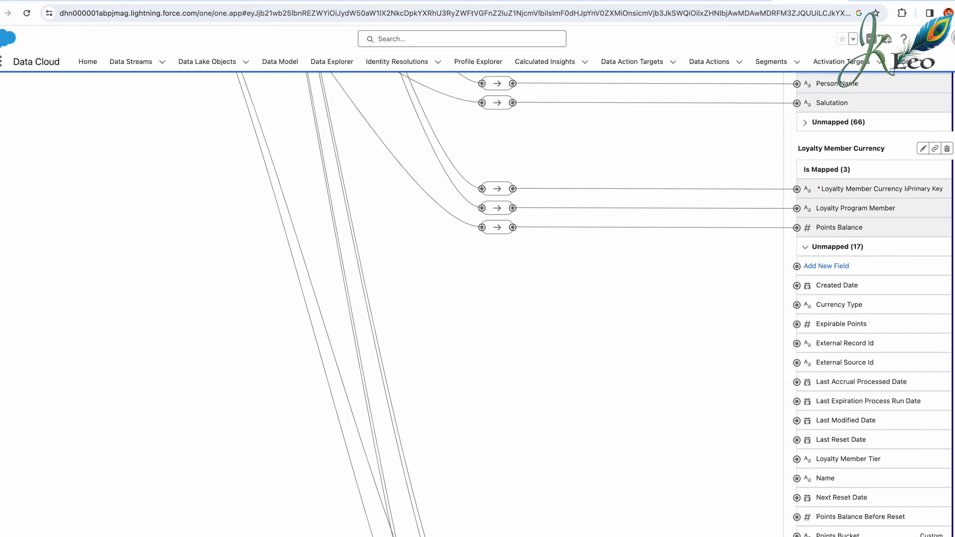
scroll(696, 278, "down", 3)
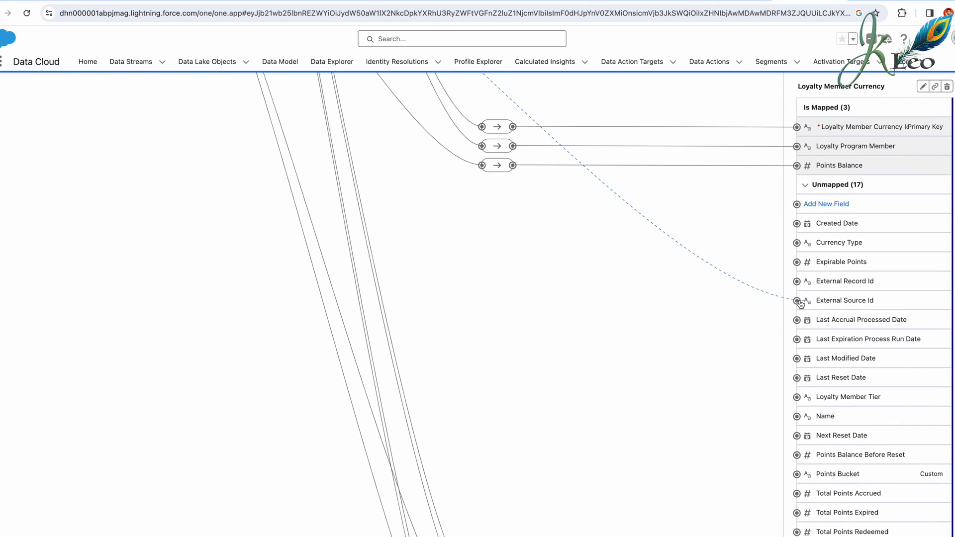
scroll(688, 316, "up", 3)
left_click(497, 242)
scroll(358, 257, "up", 6)
scroll(426, 336, "down", 4)
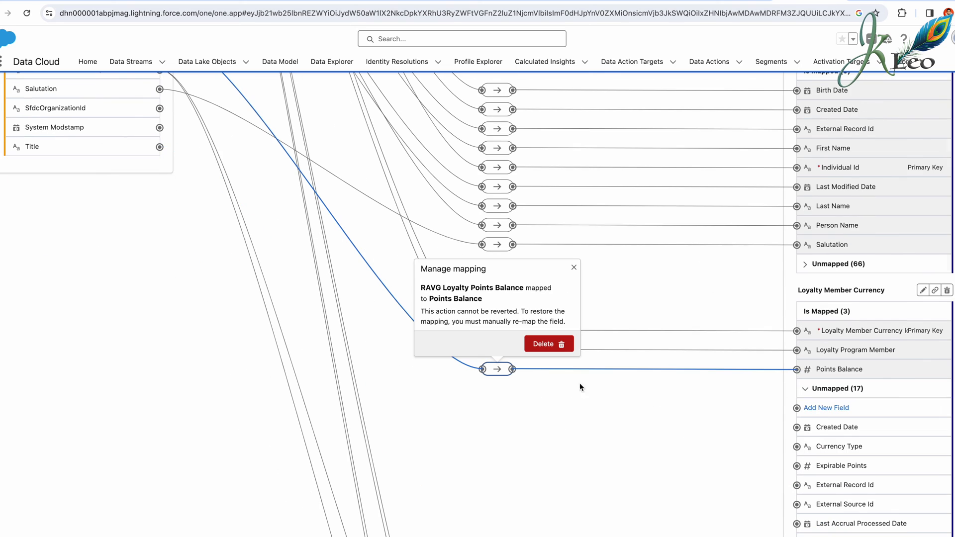
scroll(671, 408, "down", 5)
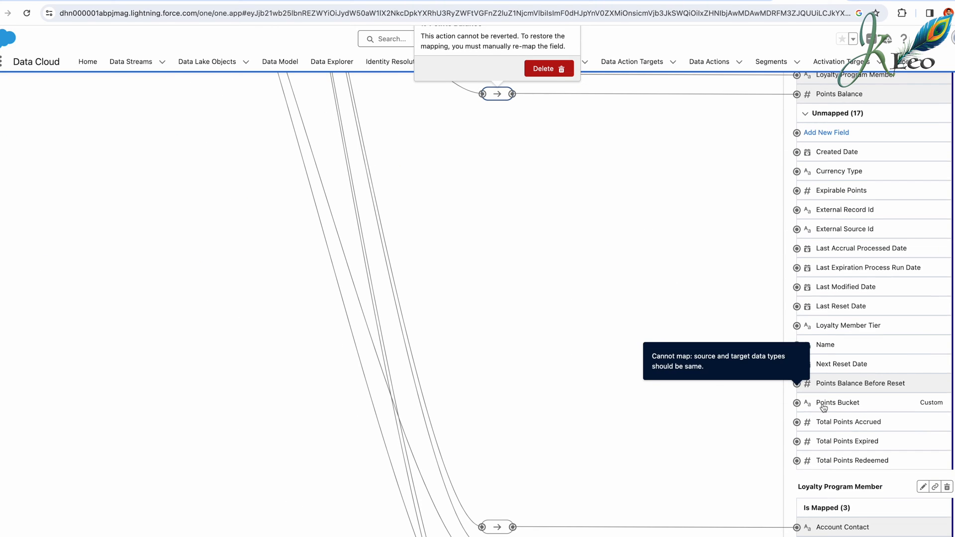
left_click(797, 404)
scroll(654, 351, "up", 6)
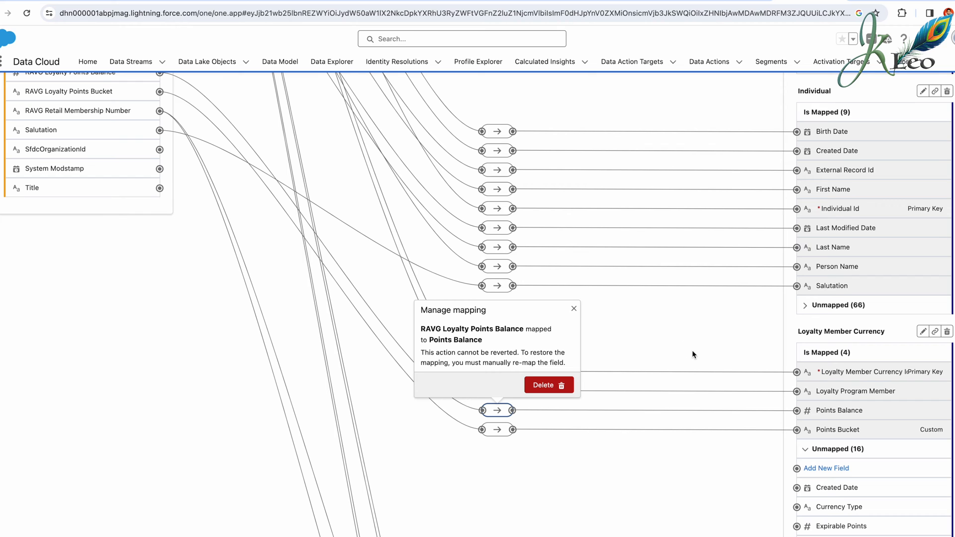
left_click(574, 308)
scroll(761, 305, "up", 10)
left_click(943, 123)
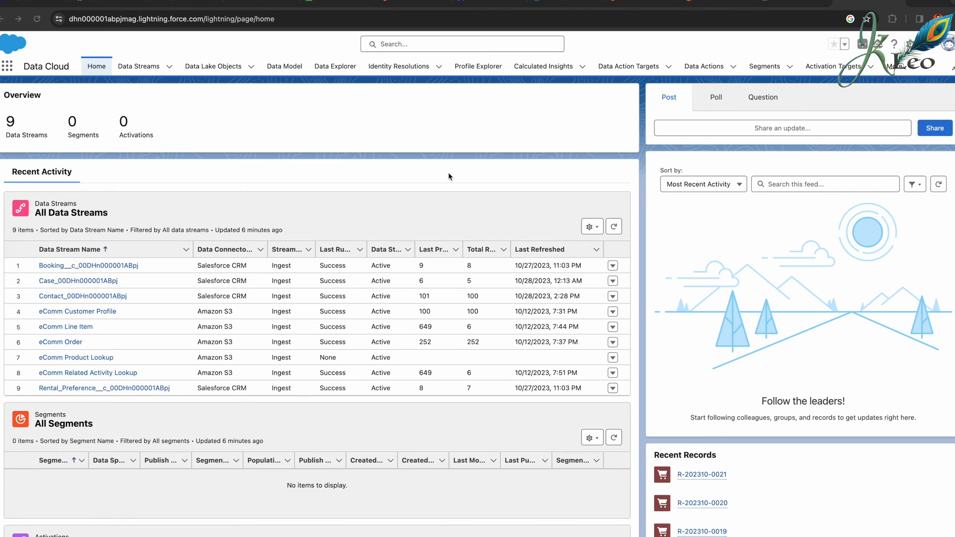
left_click(282, 68)
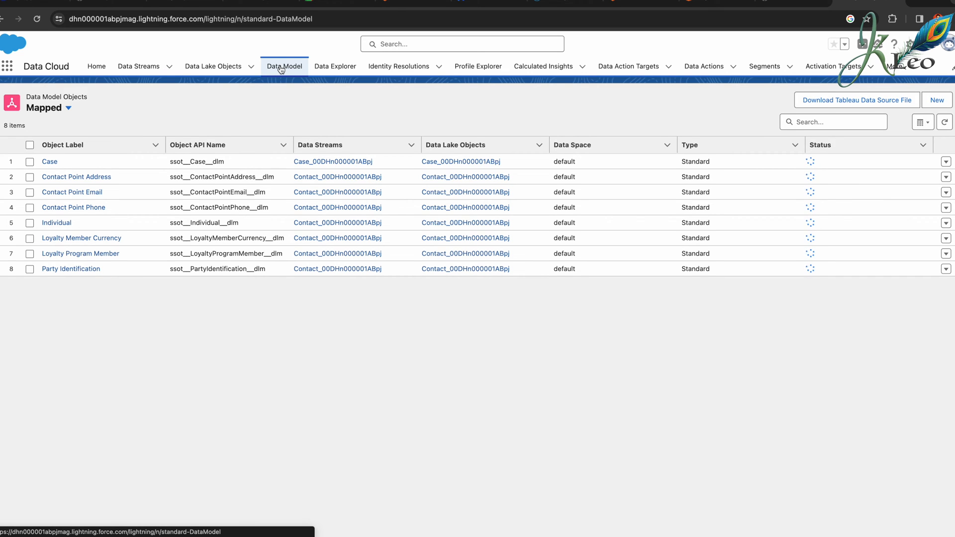
left_click(96, 254)
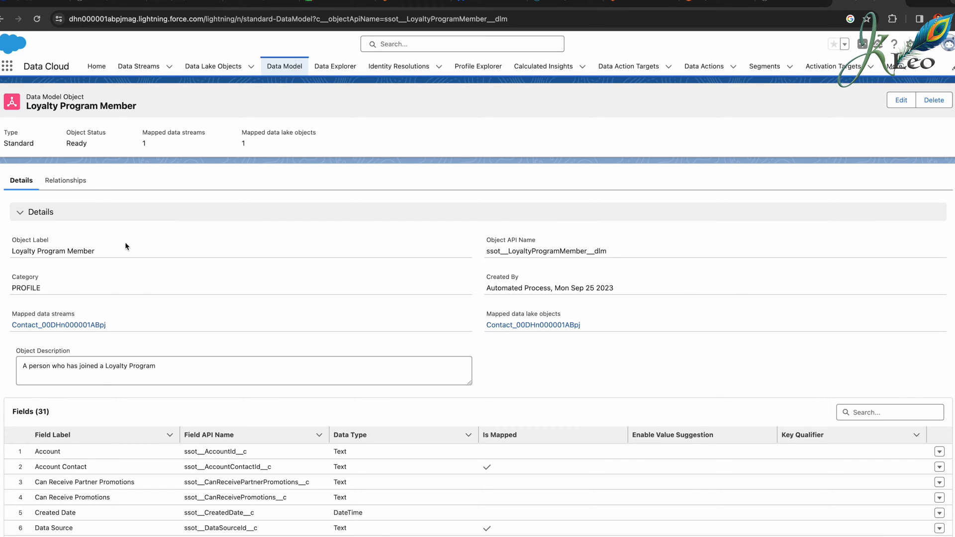
left_click(65, 180)
left_click(922, 215)
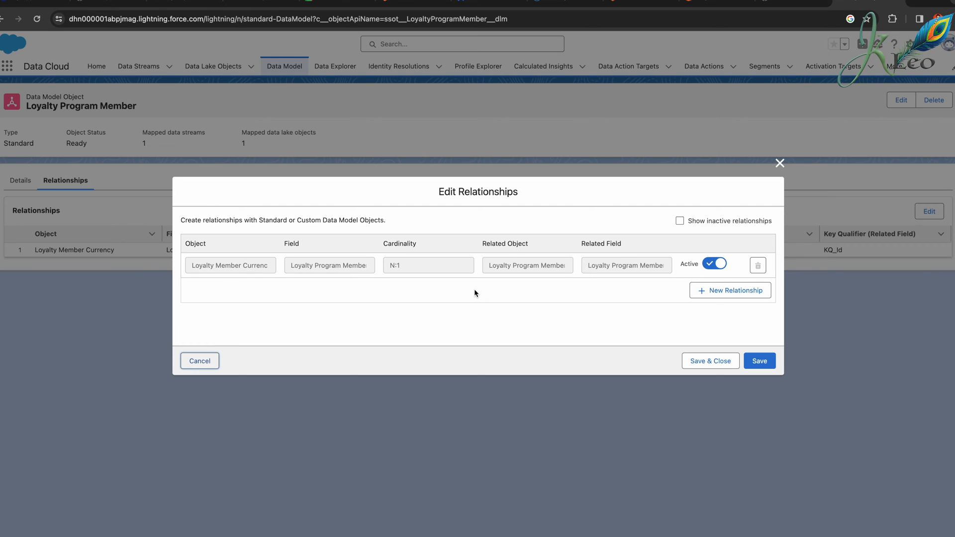
left_click(721, 292)
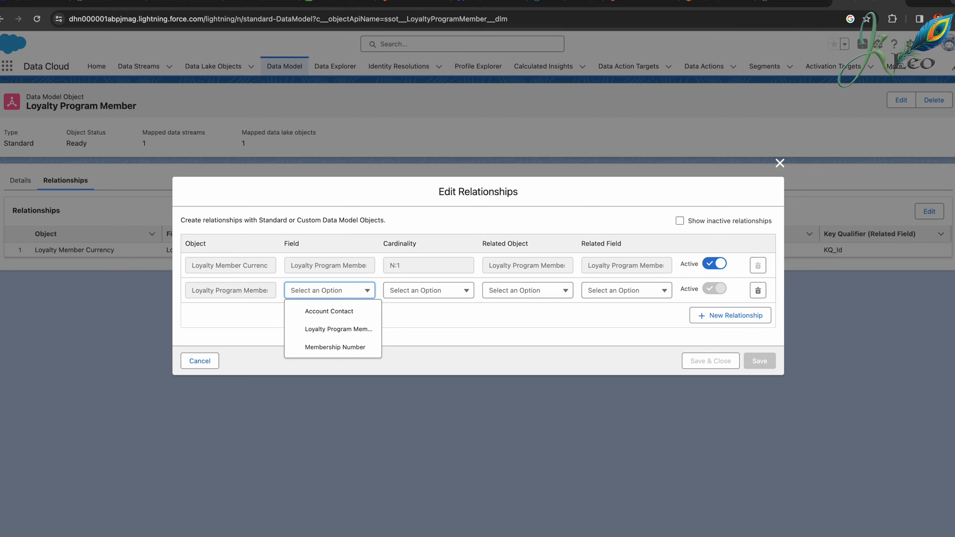
left_click(655, 2)
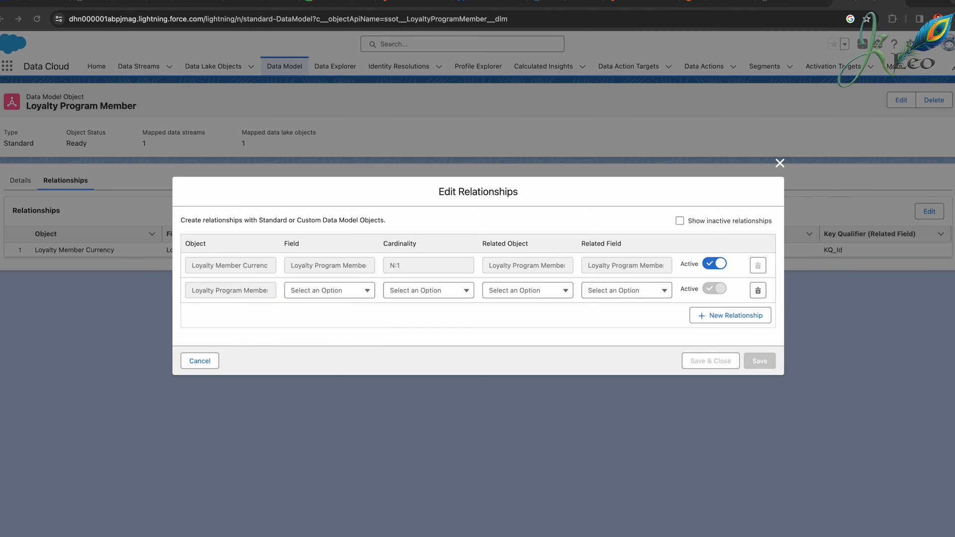
left_click(348, 290)
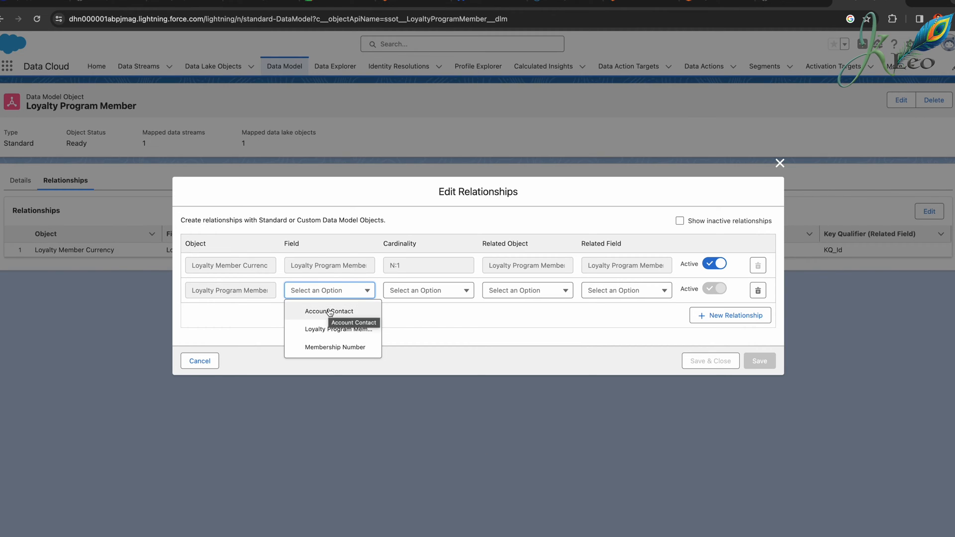
left_click(432, 292)
left_click(405, 311)
left_click(517, 291)
left_click(517, 310)
left_click(604, 294)
left_click(351, 292)
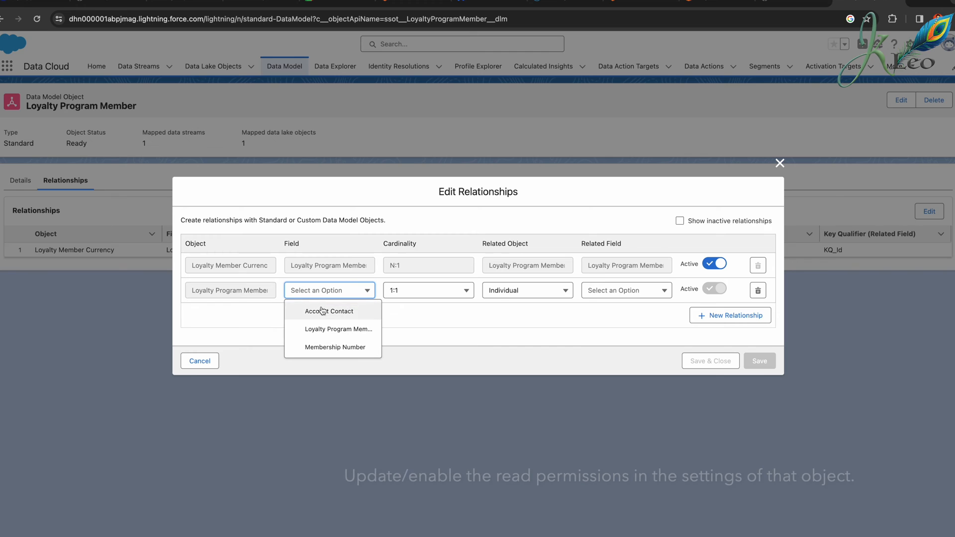
left_click(722, 358)
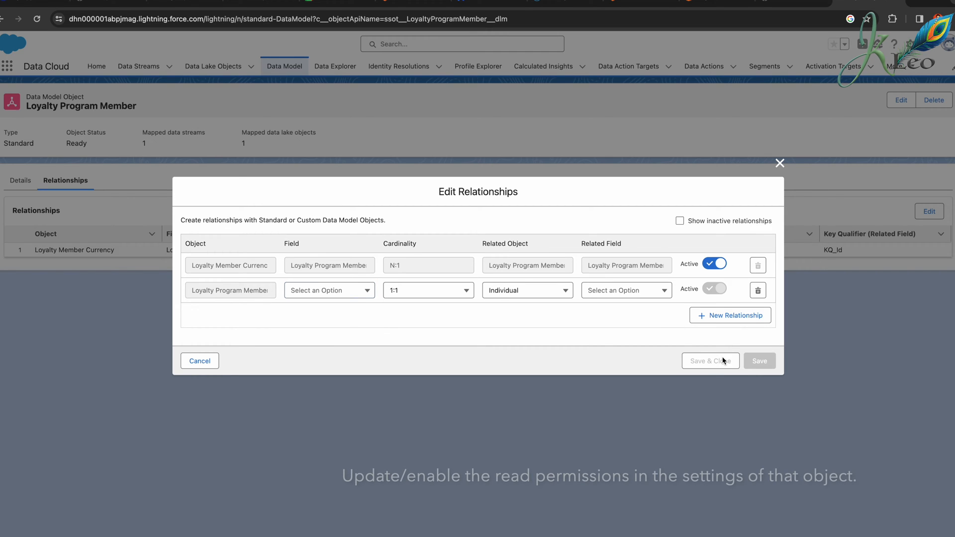
left_click(780, 163)
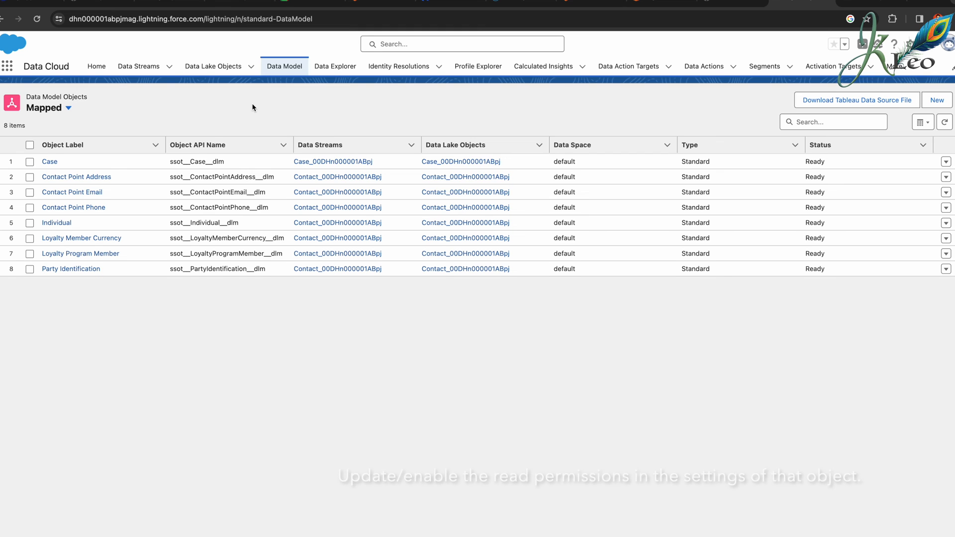
- In the Loyalty Program Member data model object, start a new relationship using field Individual ID with 1:1 cardinality
left_click(91, 254)
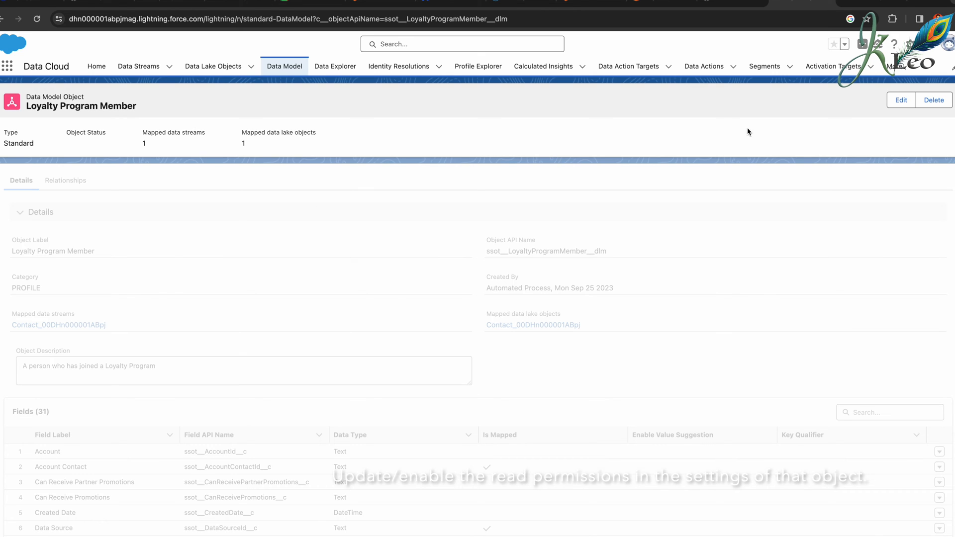
left_click(76, 182)
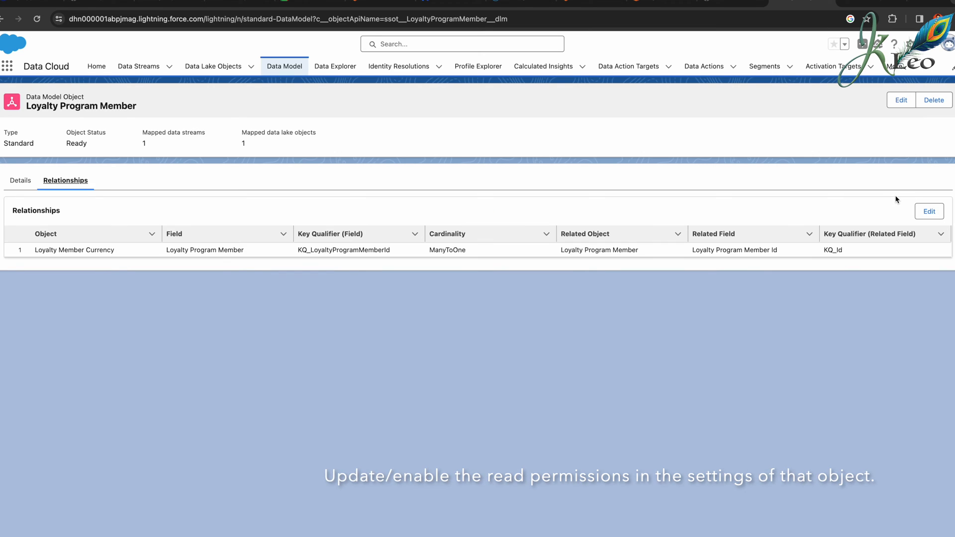
left_click(926, 212)
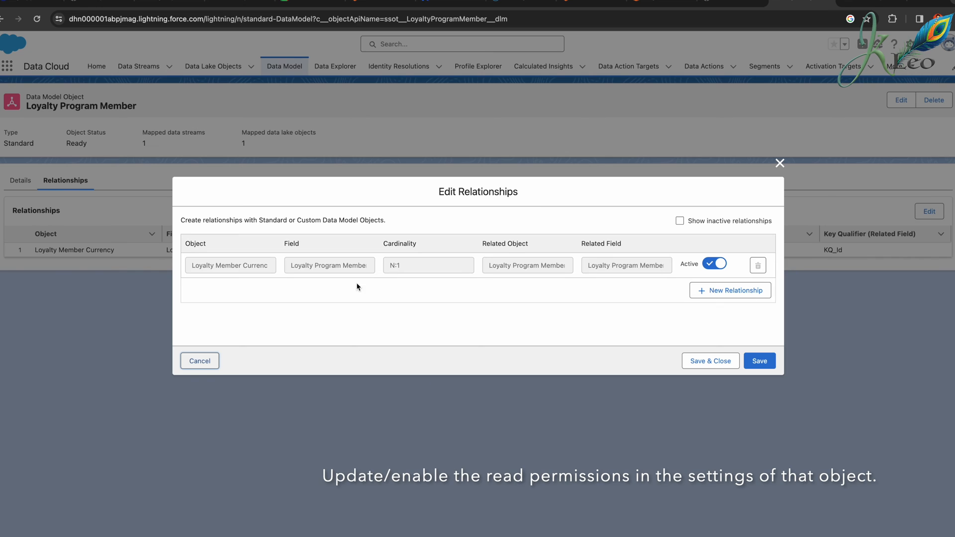
left_click(738, 292)
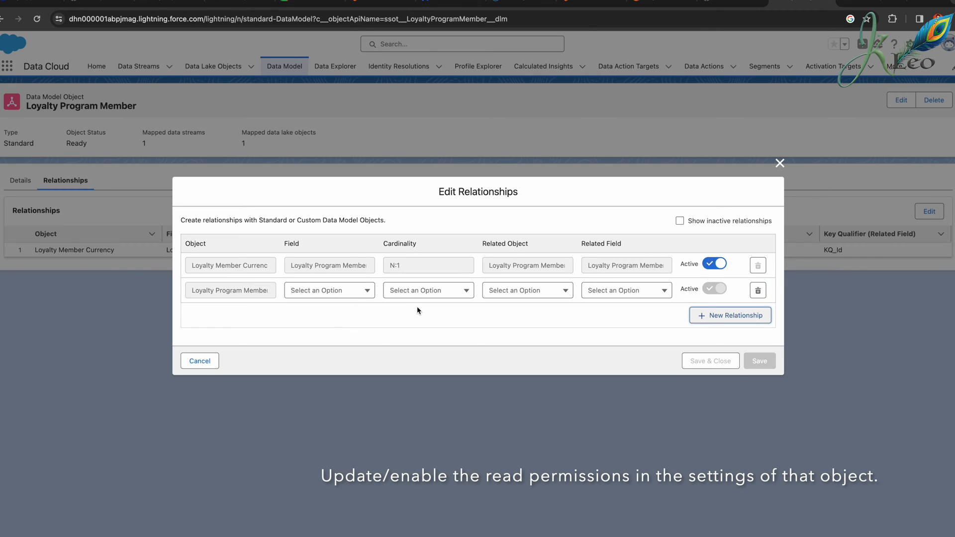
left_click(363, 291)
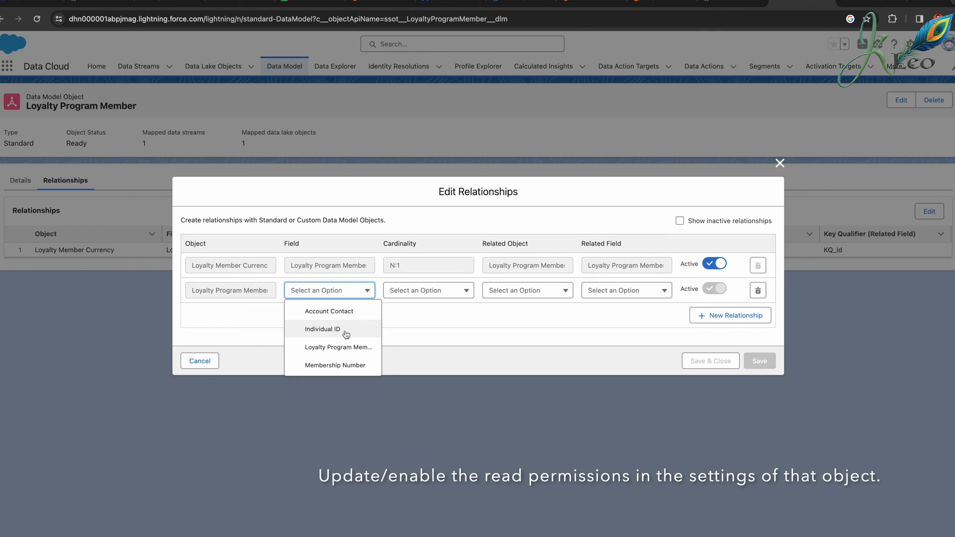
left_click(343, 330)
left_click(447, 298)
left_click(431, 312)
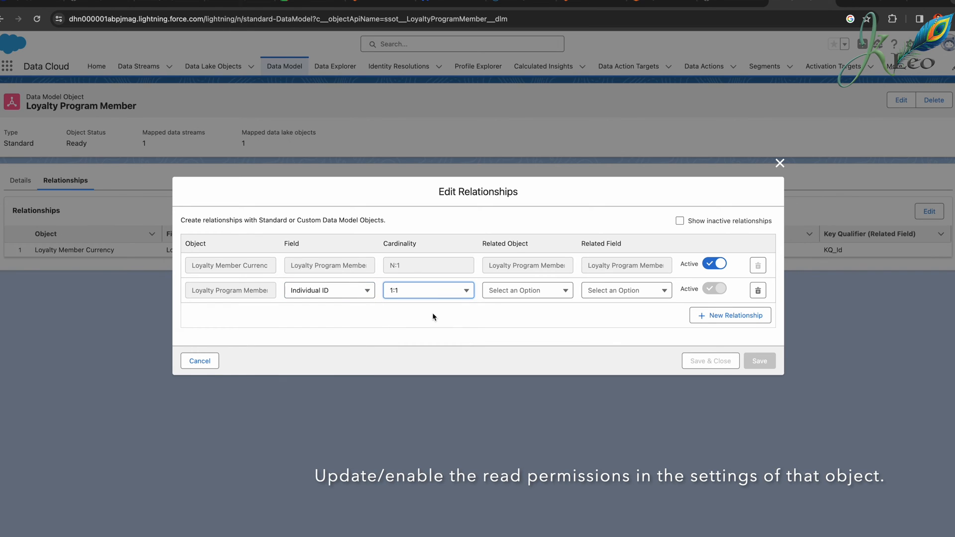
- Set the new relationship's related object to Individual and its related field to Individual Id, and save it
left_click(550, 297)
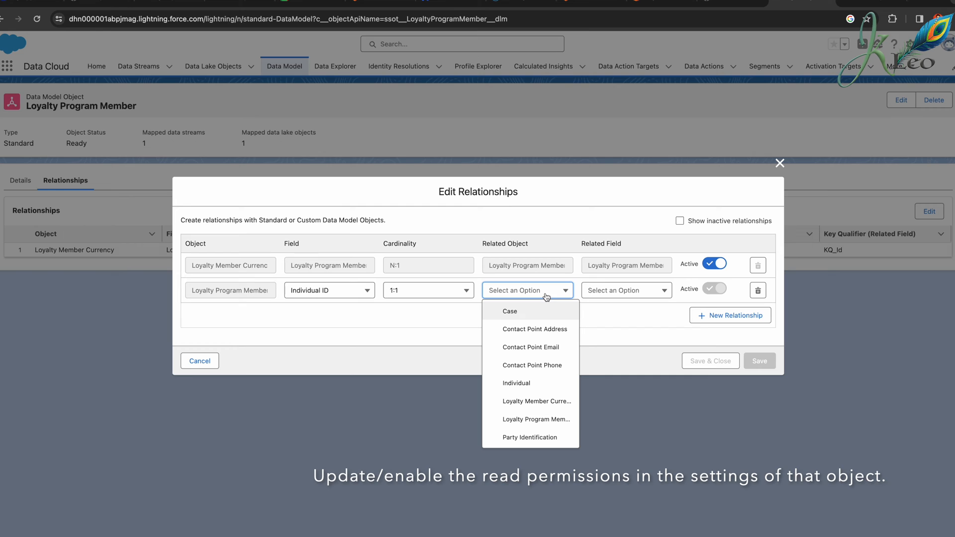
left_click(537, 384)
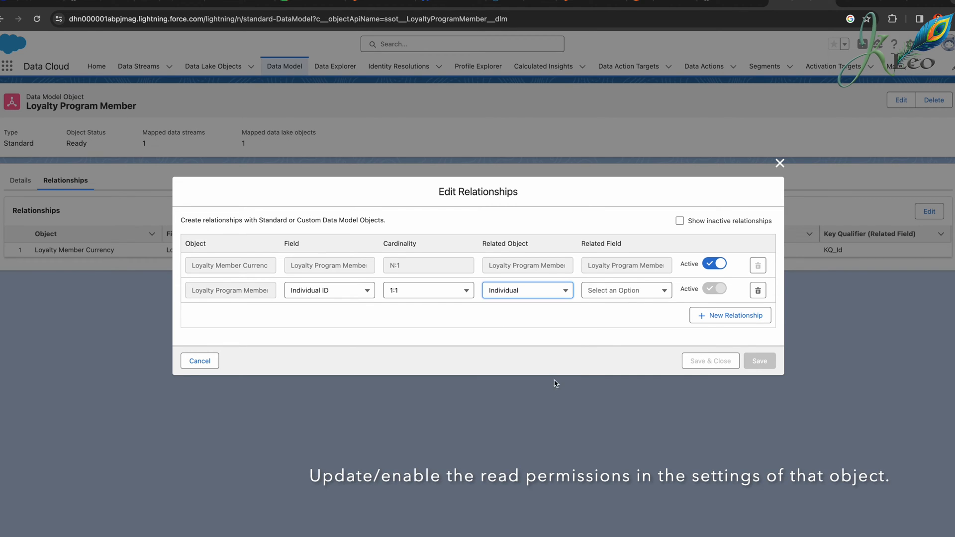
left_click(639, 294)
left_click(625, 348)
left_click(629, 319)
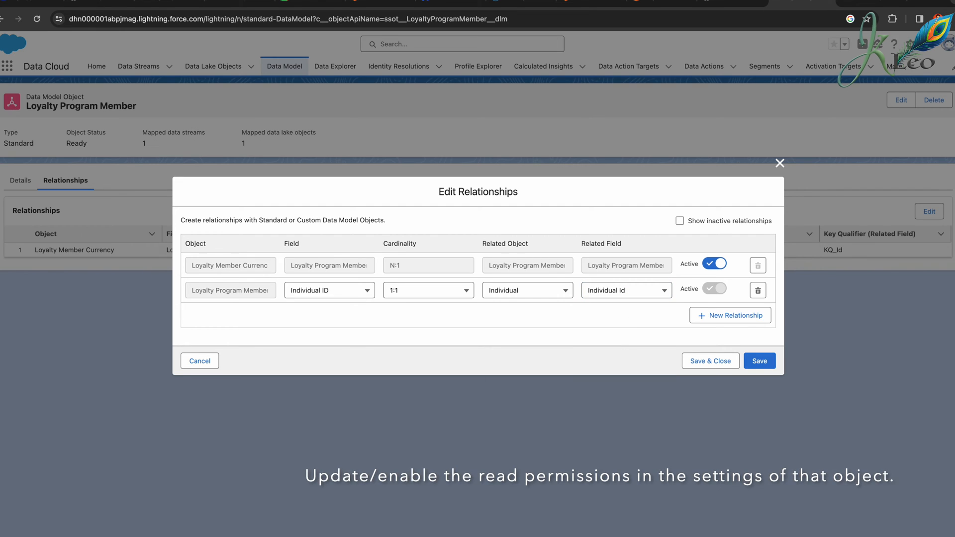
left_click(769, 358)
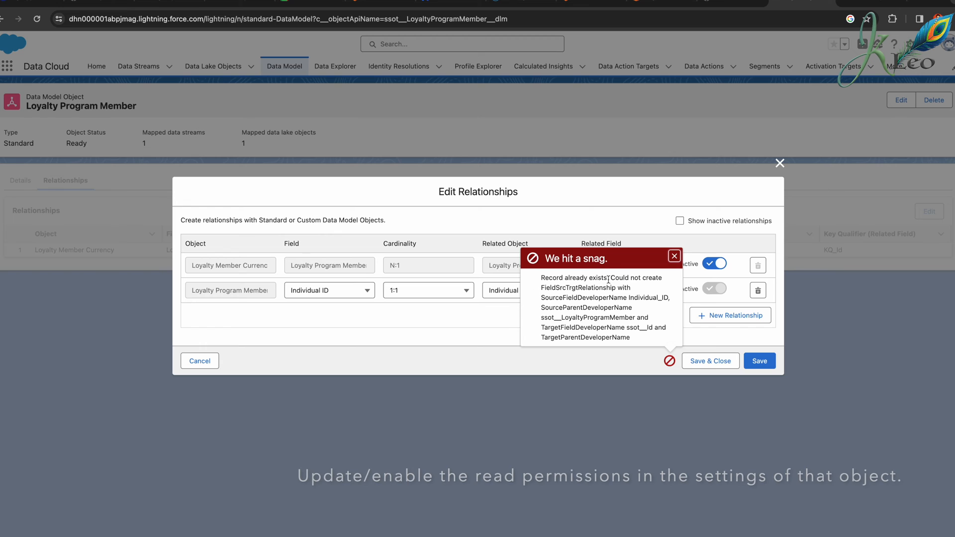
- Dismiss the error message, save the Loyalty Program Member relationships again and close the relationship editor
left_click_drag(564, 277, 615, 318)
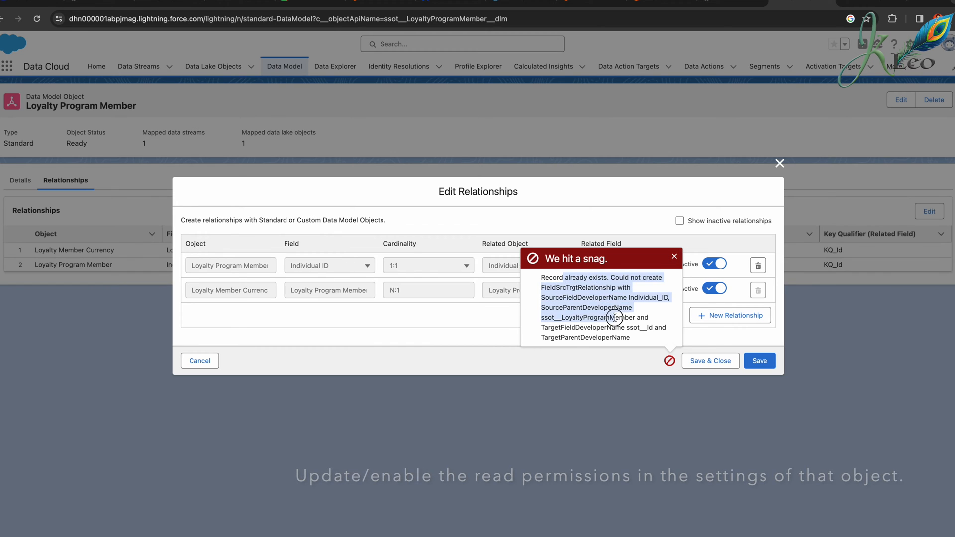
left_click(615, 318)
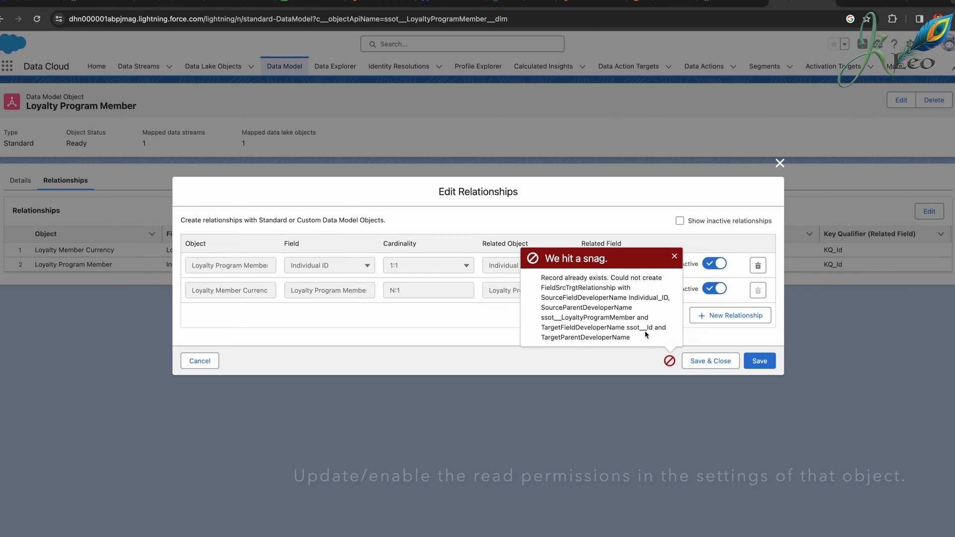
left_click(655, 362)
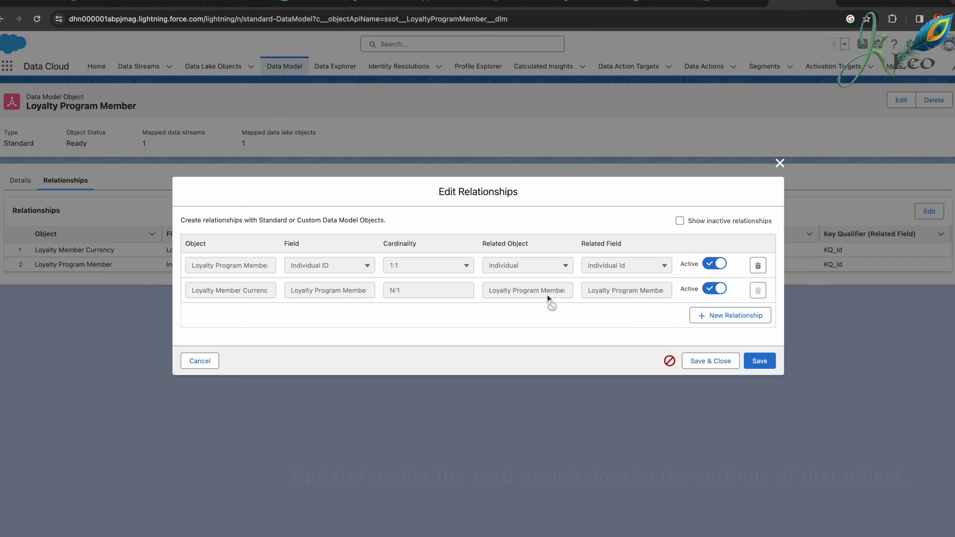
left_click(693, 357)
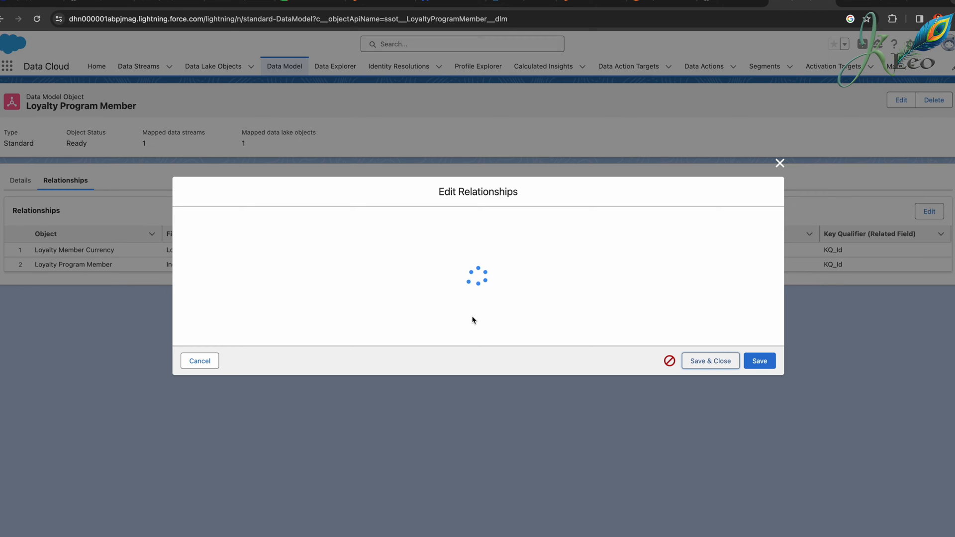
left_click(779, 162)
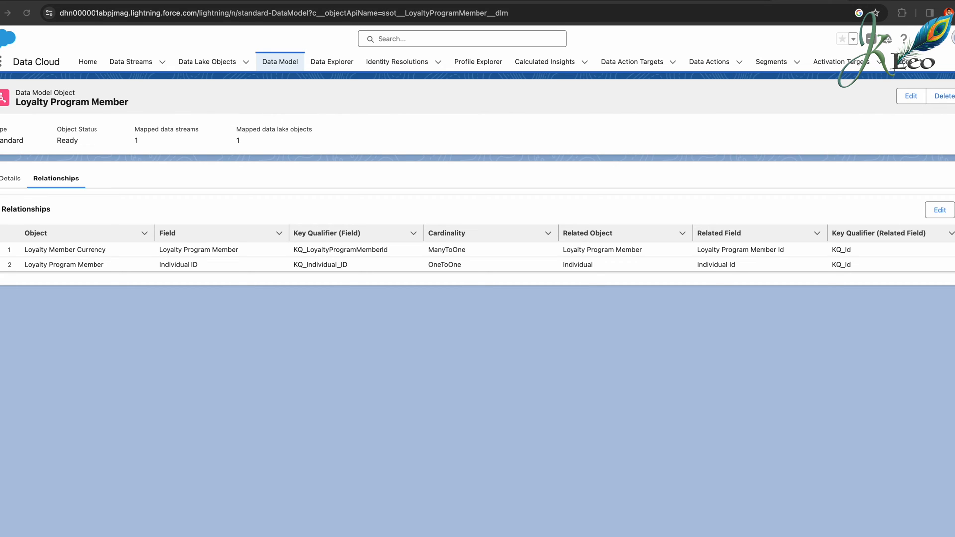
- Open the Case data stream's field mappings for review
left_click(137, 64)
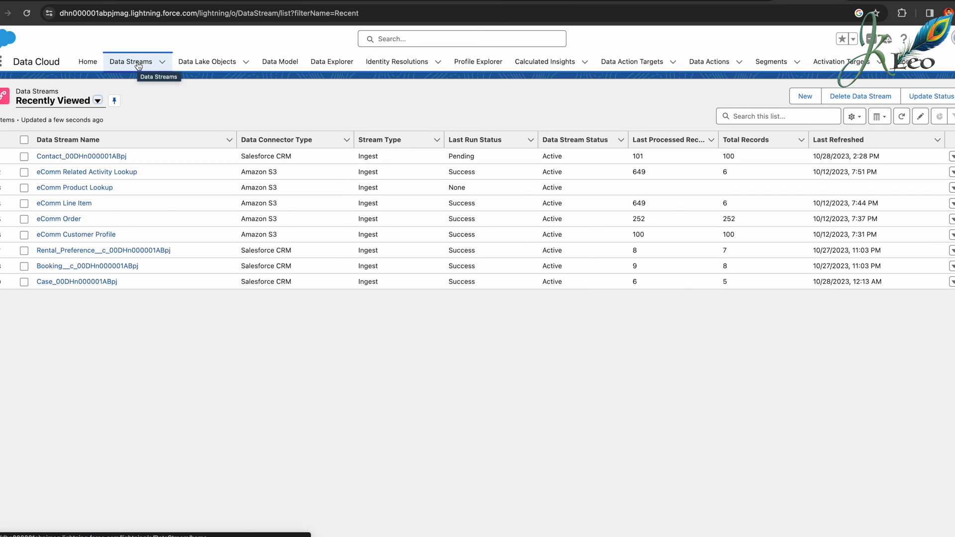
left_click(94, 282)
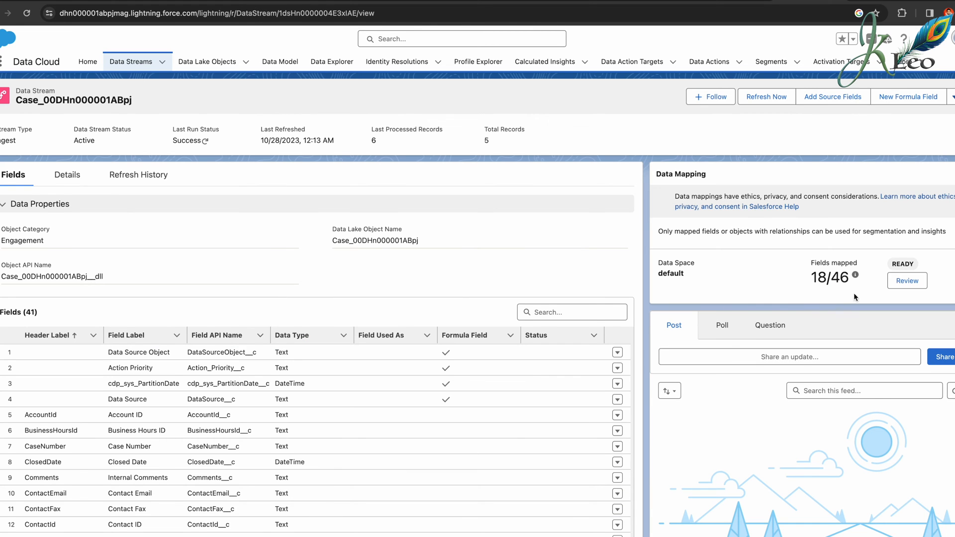
left_click(893, 281)
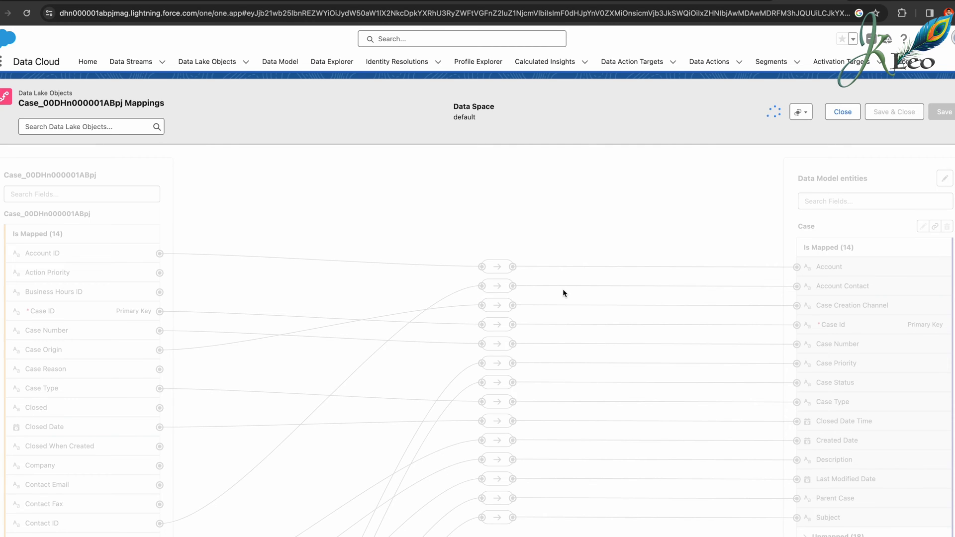
- Add a custom Text field labelled Is Escalated, with value suggestion enabled, to the Case data model entity and save it
scroll(692, 273, "down", 1)
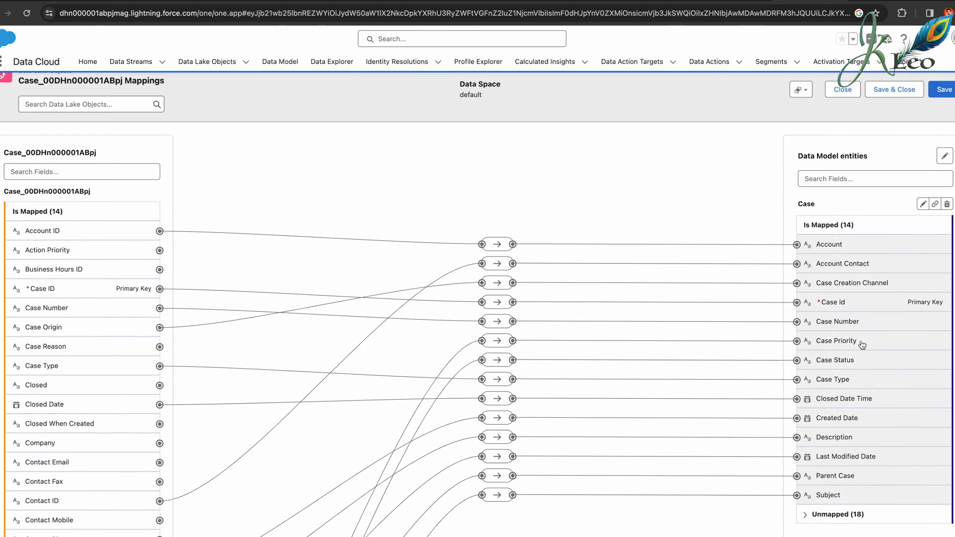
scroll(861, 345, "down", 3)
left_click(833, 394)
scroll(825, 338, "down", 2)
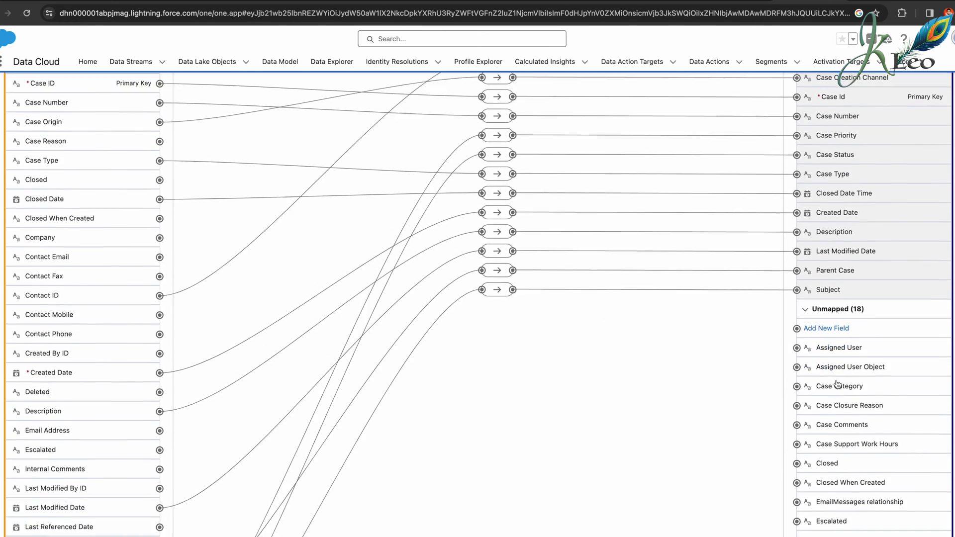
left_click(824, 330)
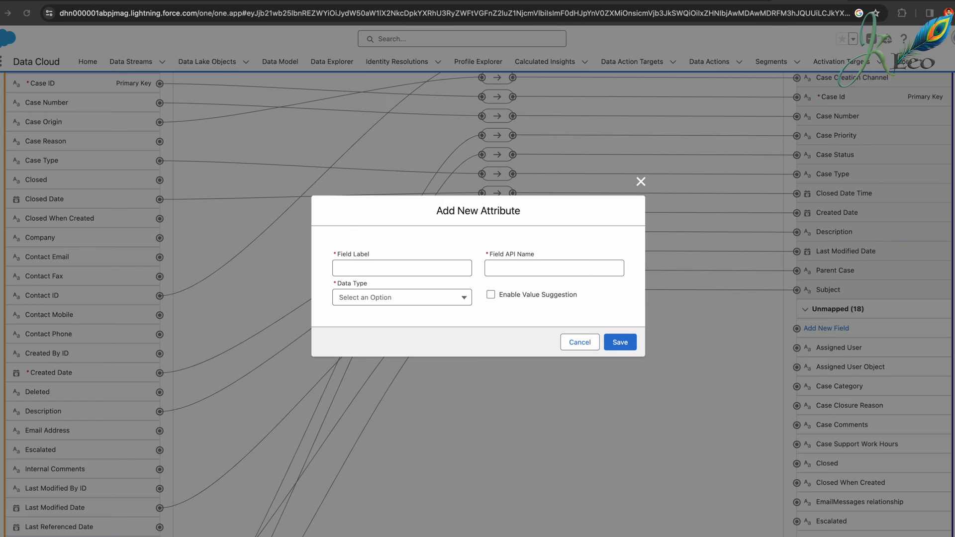
left_click(363, 268)
type("Is Escalated")
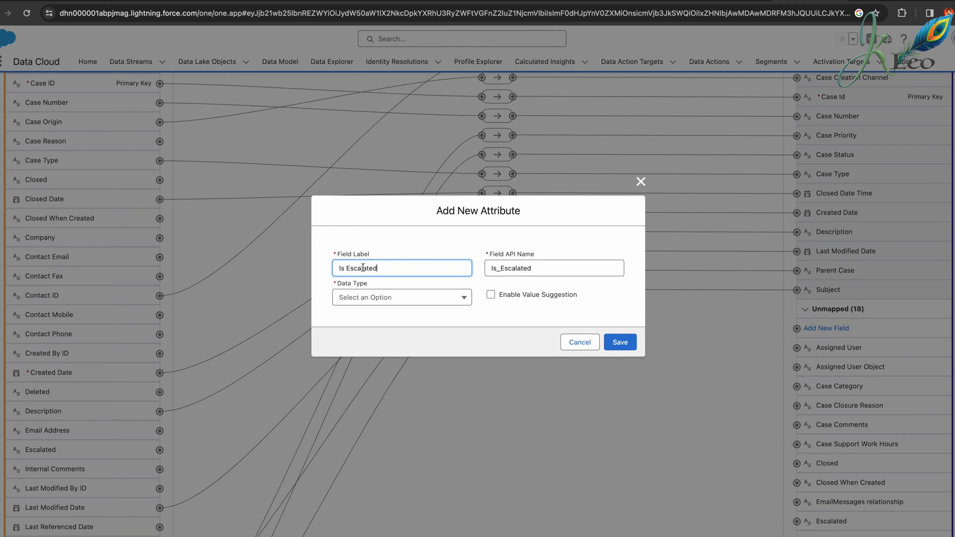
left_click(375, 297)
left_click(370, 322)
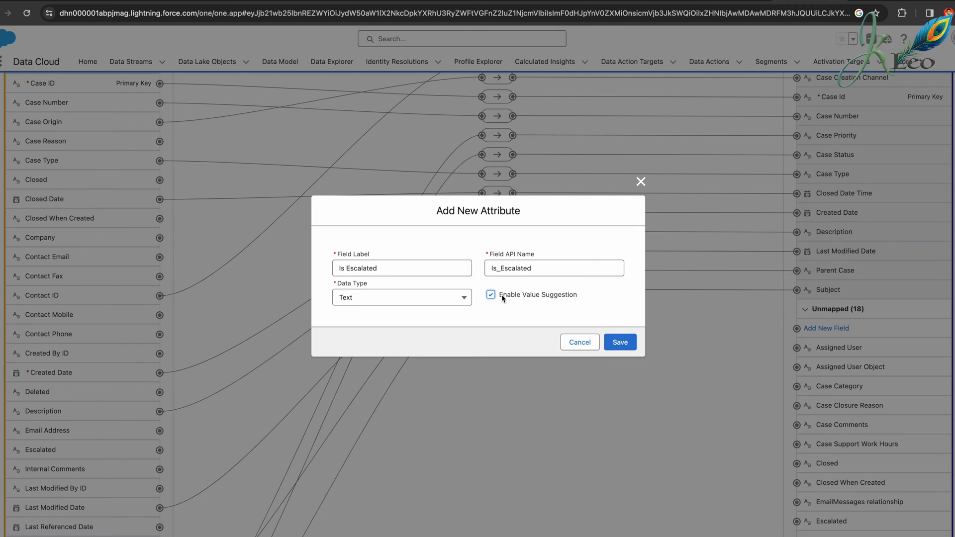
left_click(622, 344)
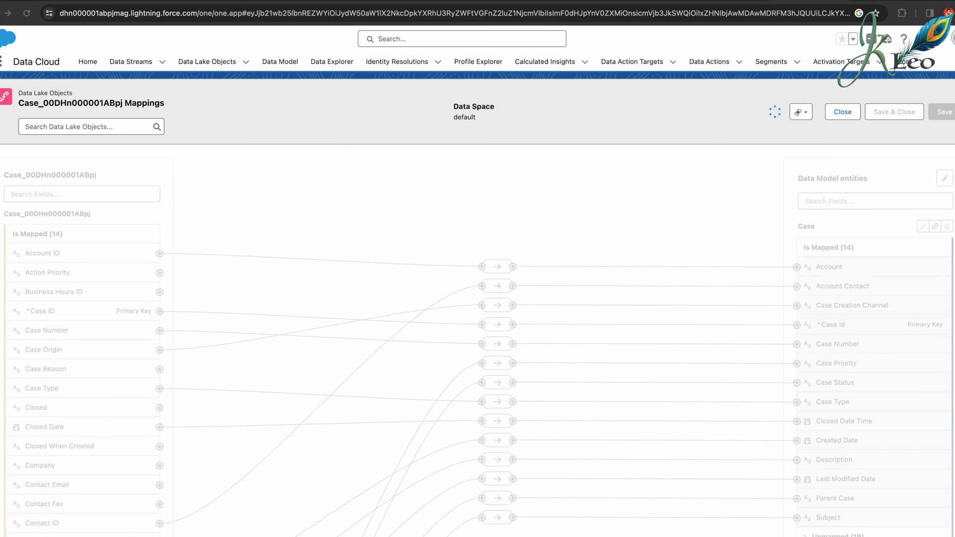
- Create a custom Case field labelled Case Creation Reason with data type Text and value suggestion enabled, and save it
scroll(817, 321, "down", 10)
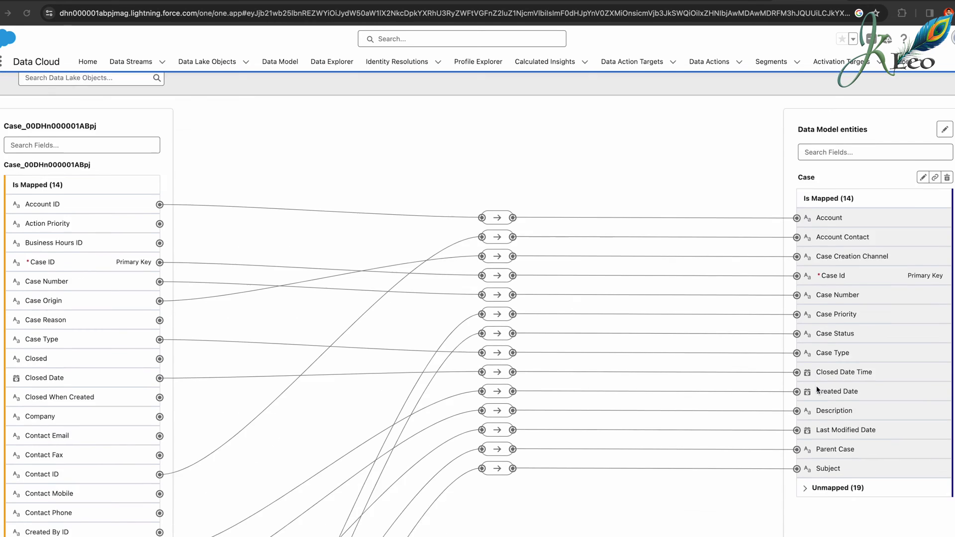
left_click(838, 145)
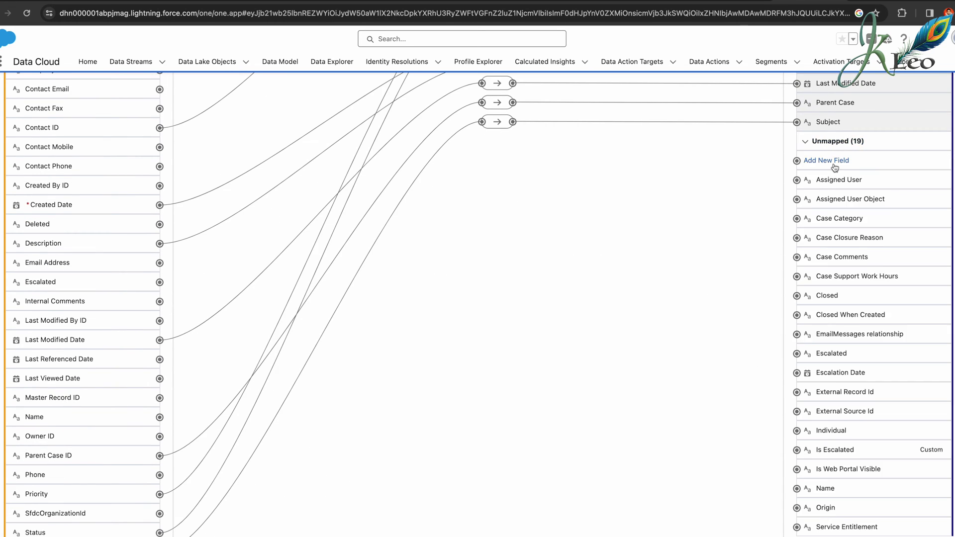
left_click(832, 160)
left_click(402, 268)
type("Case Creation Reason")
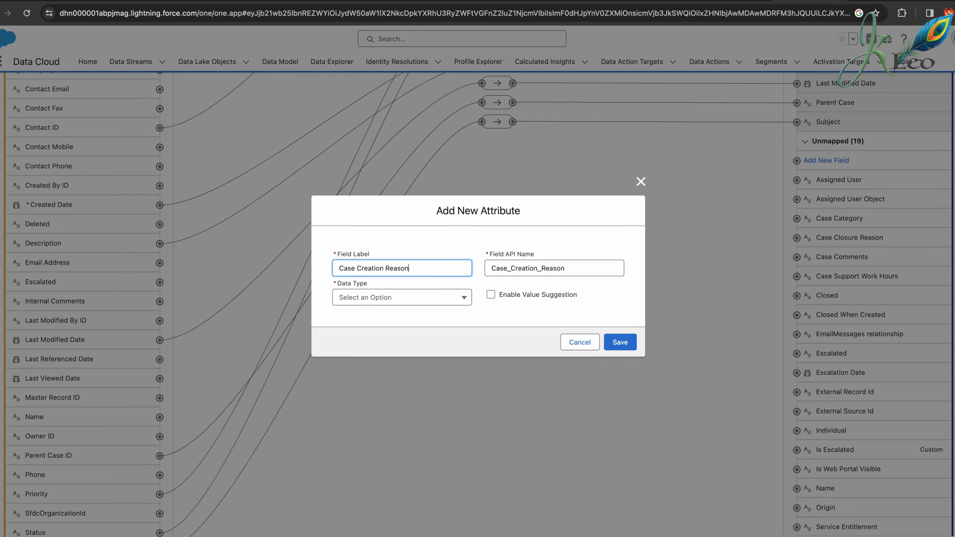
left_click(429, 298)
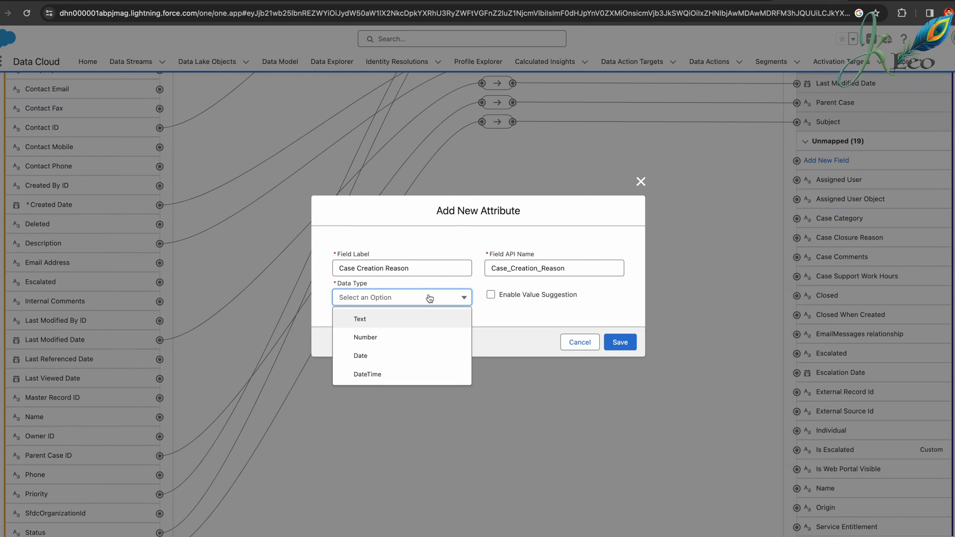
left_click(399, 320)
left_click(490, 294)
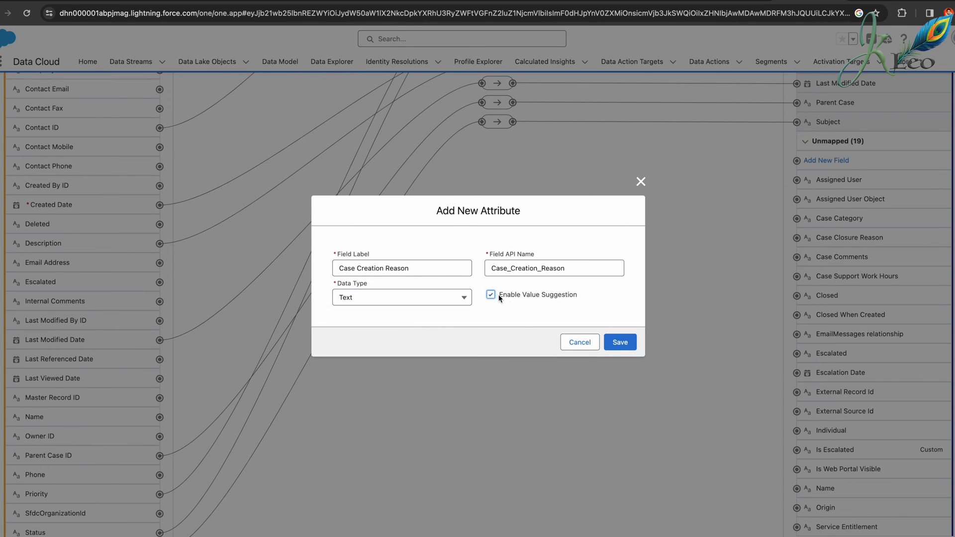
left_click(620, 343)
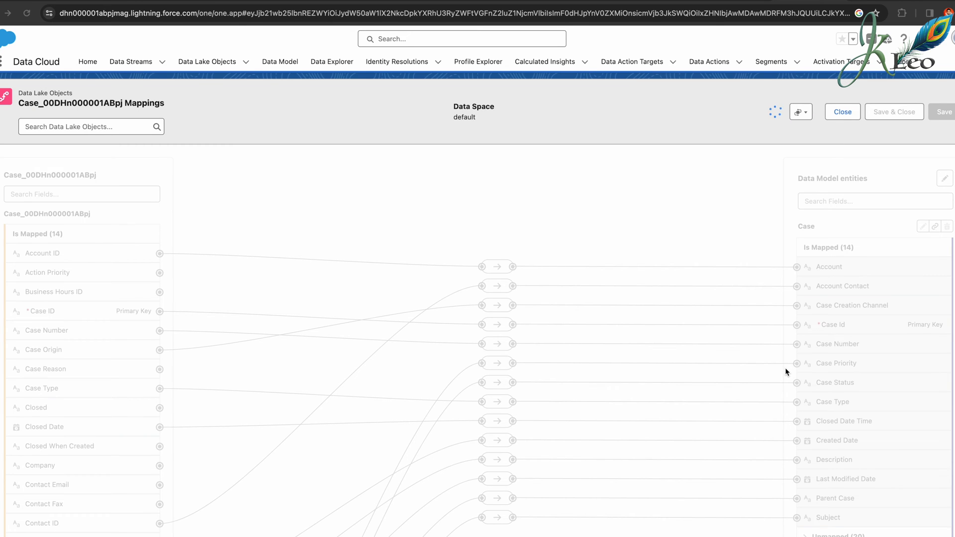
- Create a custom Case field labelled Action Priority with data type Text and value suggestion enabled, and save it
scroll(785, 368, "down", 5)
left_click(820, 284)
left_click(821, 302)
left_click(395, 269)
type("Action Priority")
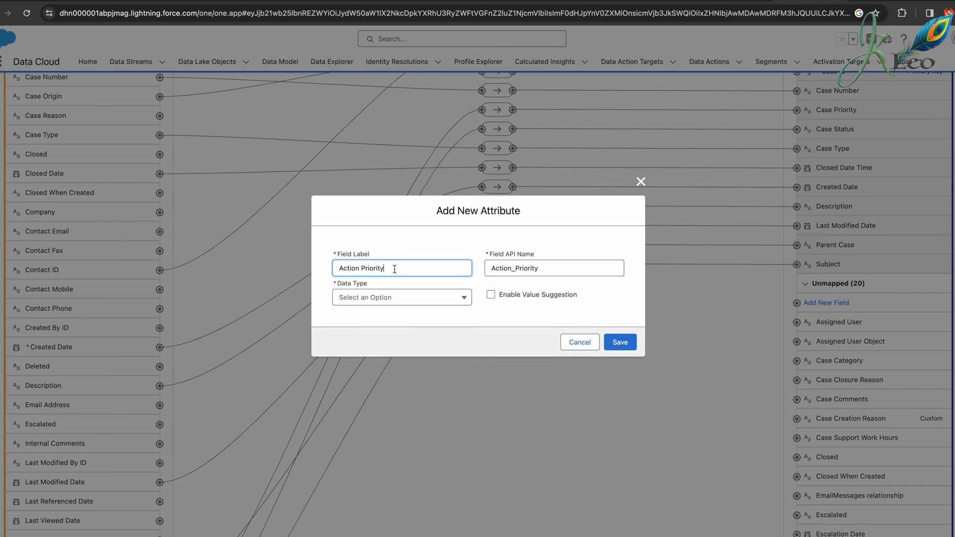
left_click(468, 298)
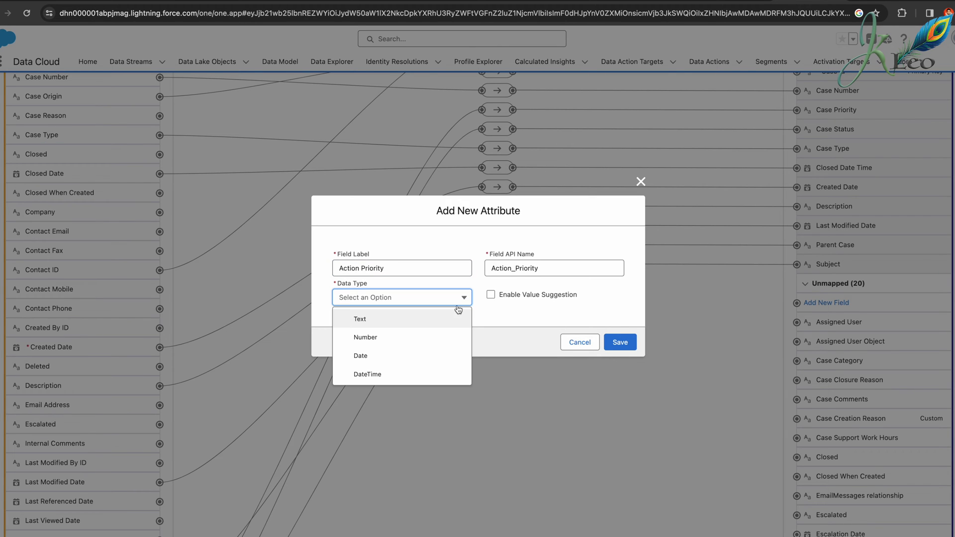
left_click(402, 322)
left_click(490, 295)
left_click(620, 343)
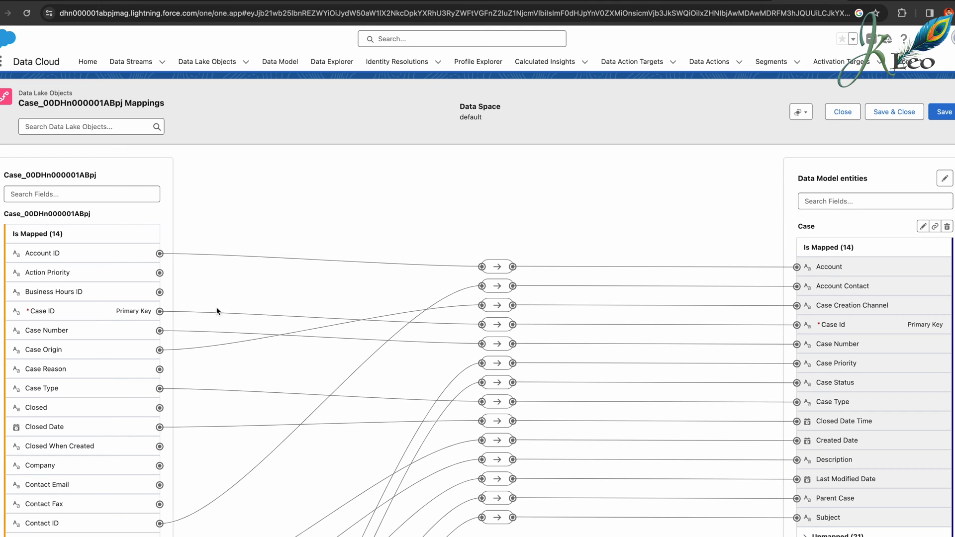
- Map the source field Action Priority to the custom Action Priority field, and Case Reason to Case Creation Reason
left_click(159, 273)
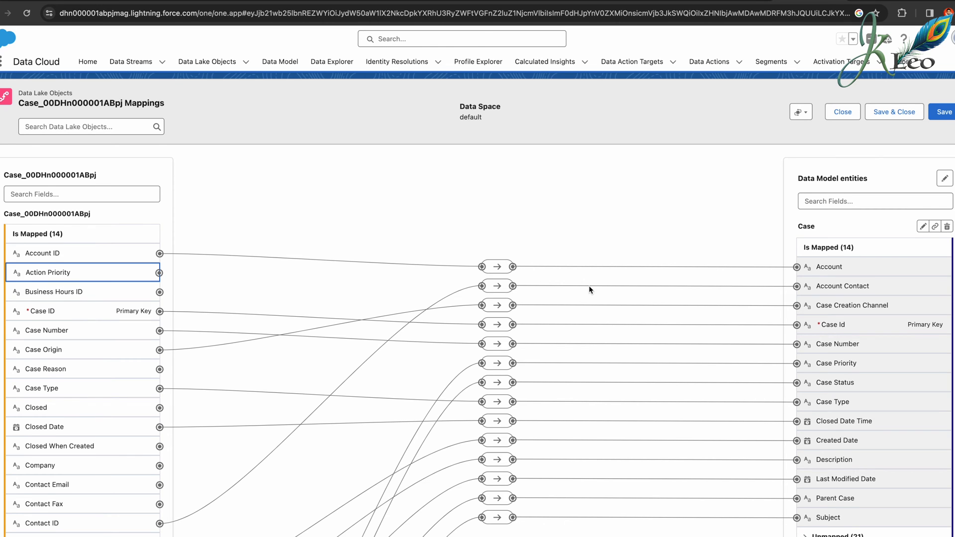
scroll(819, 363, "down", 5)
left_click(848, 345)
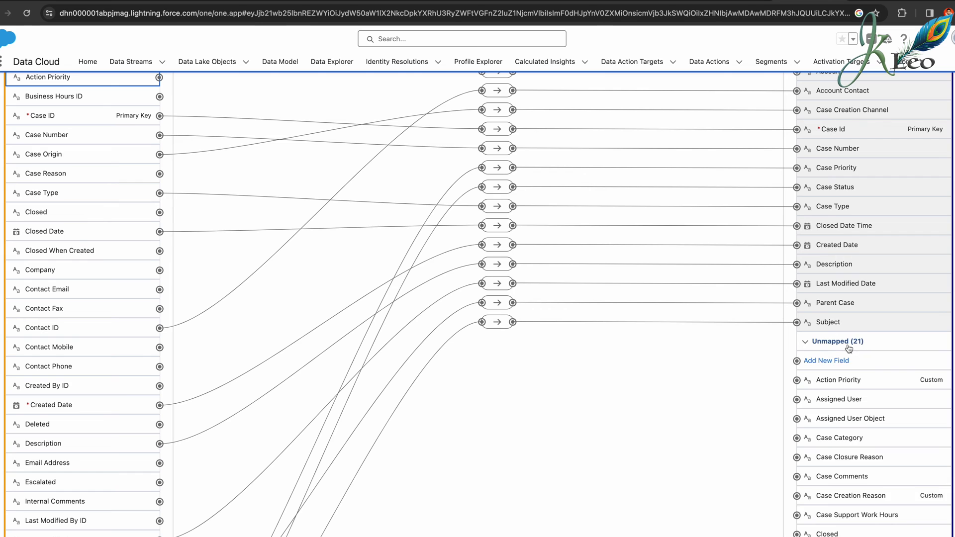
scroll(848, 348, "down", 2)
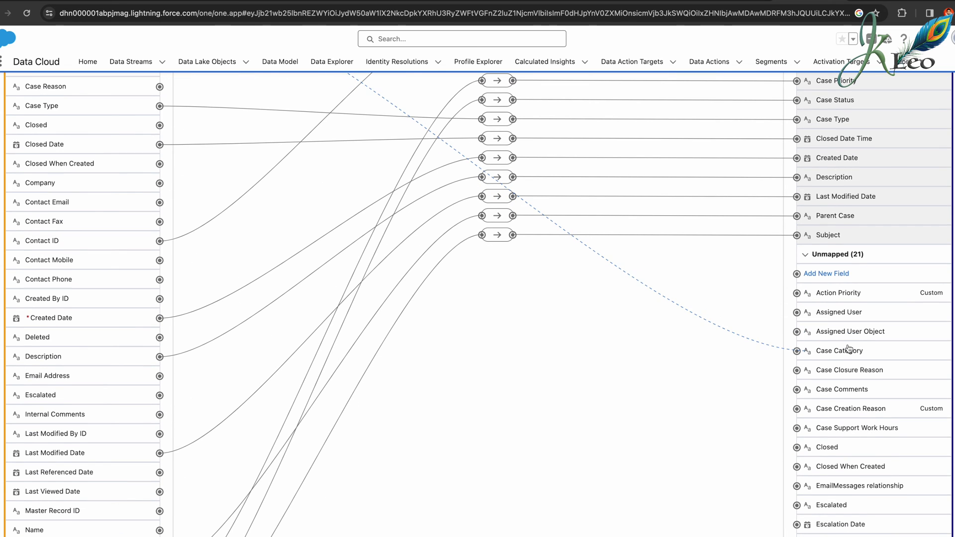
left_click(827, 294)
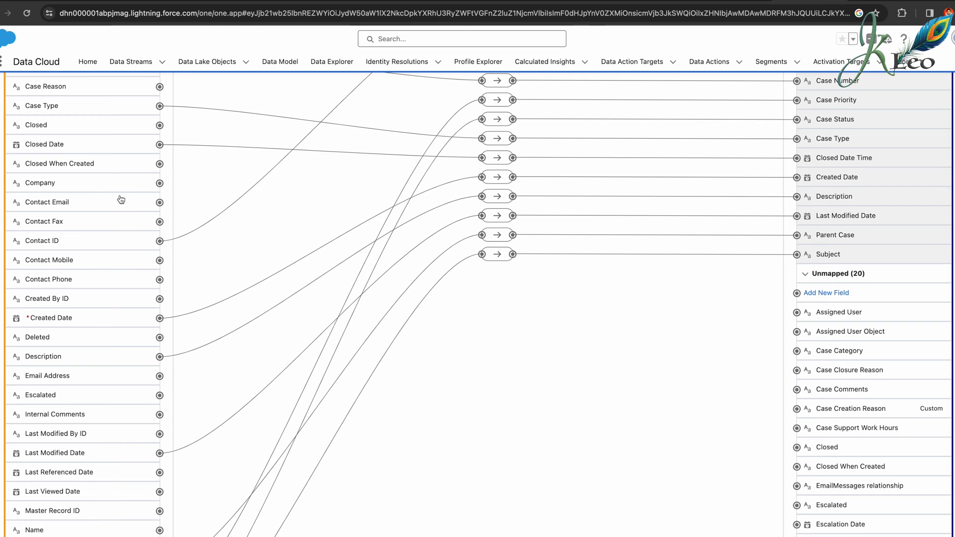
left_click(159, 87)
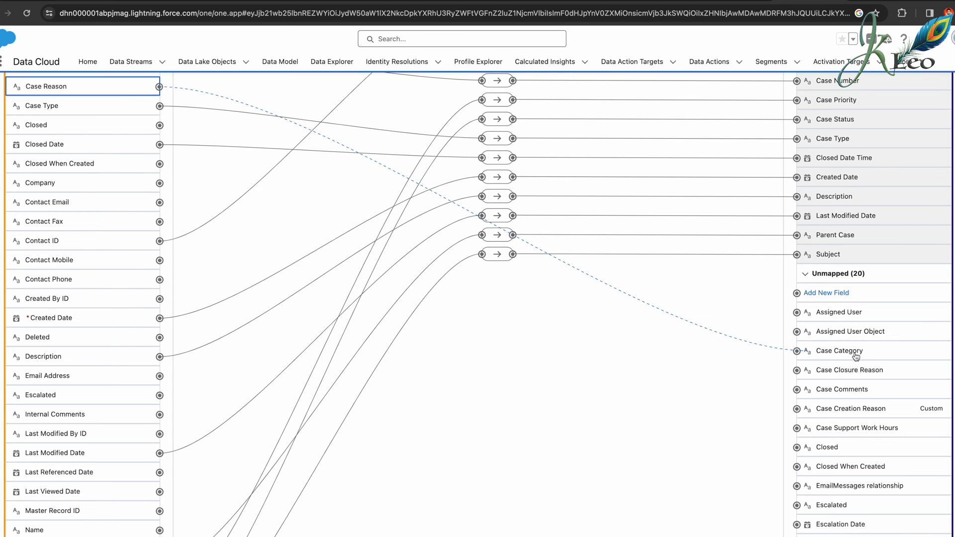
left_click(830, 409)
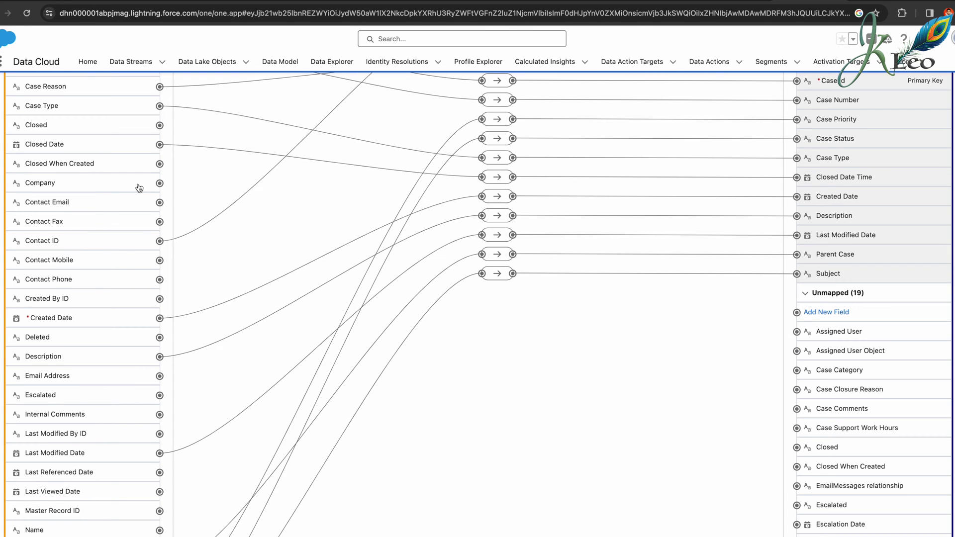
- Map the source field Escalated to the custom Is Escalated field, and save and close the Case mappings
left_click(160, 395)
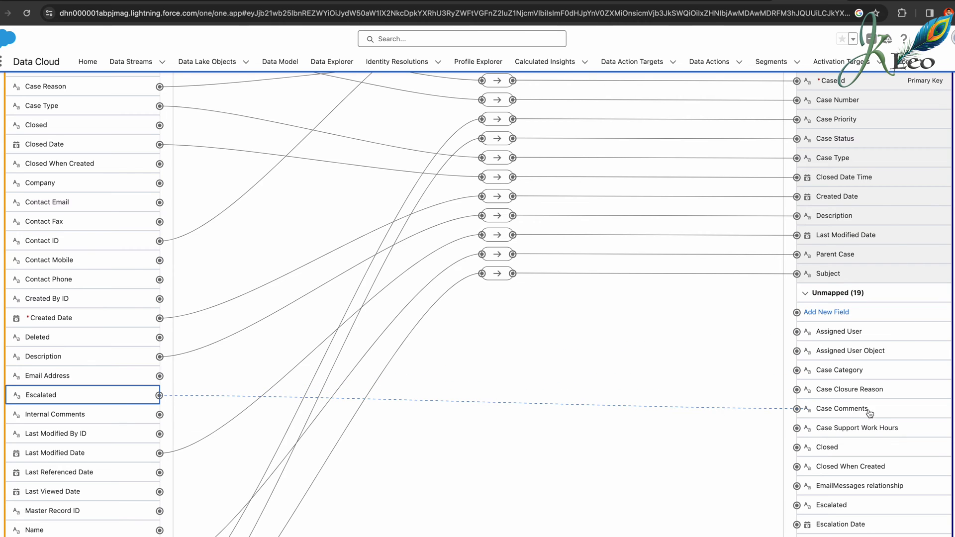
scroll(839, 431, "down", 5)
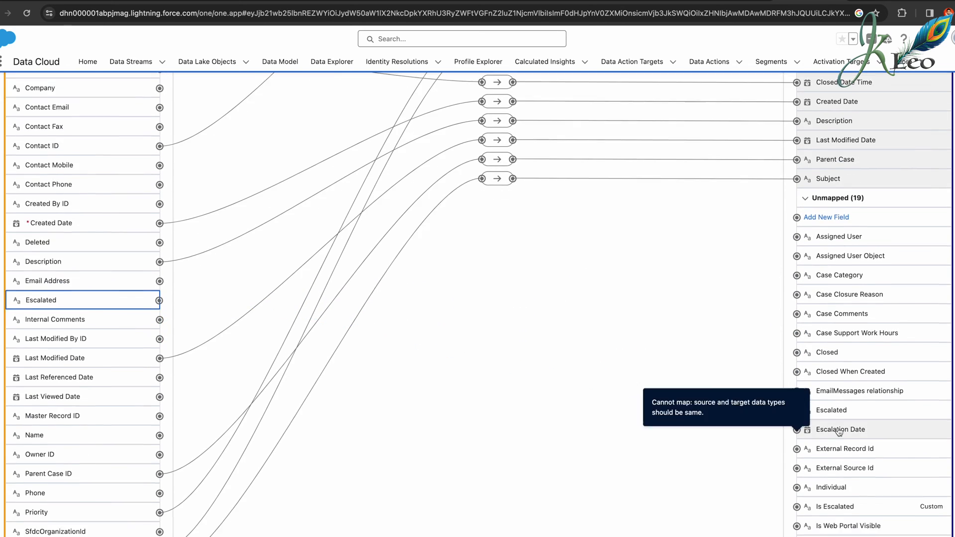
left_click(816, 424)
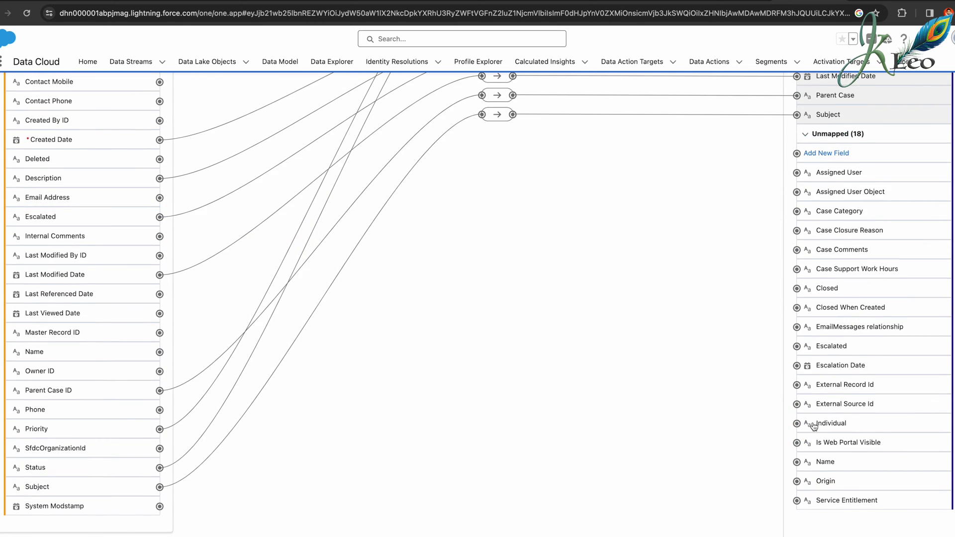
scroll(672, 338, "up", 8)
scroll(671, 338, "up", 3)
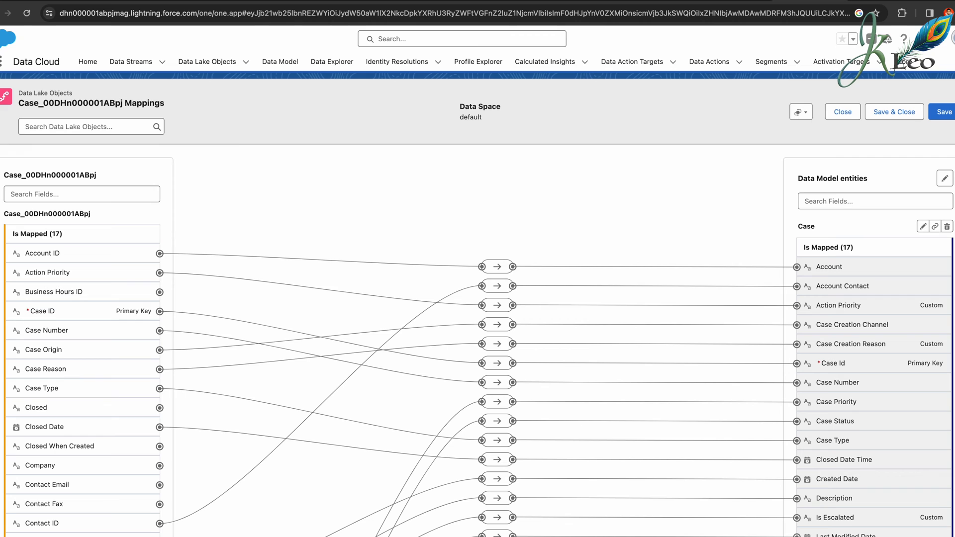
left_click(913, 113)
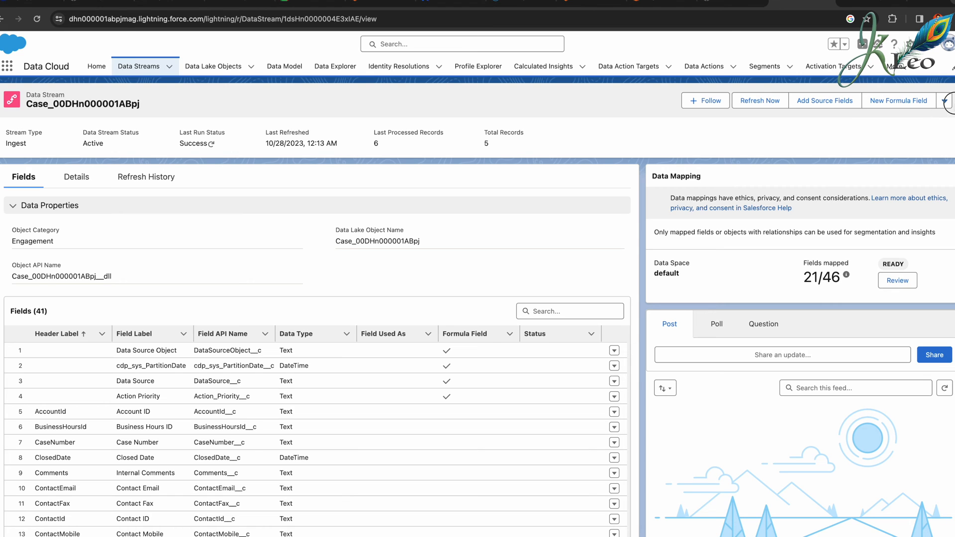
- Leave the Case data stream and open the Case object from the list of mapped data model objects
left_click(942, 102)
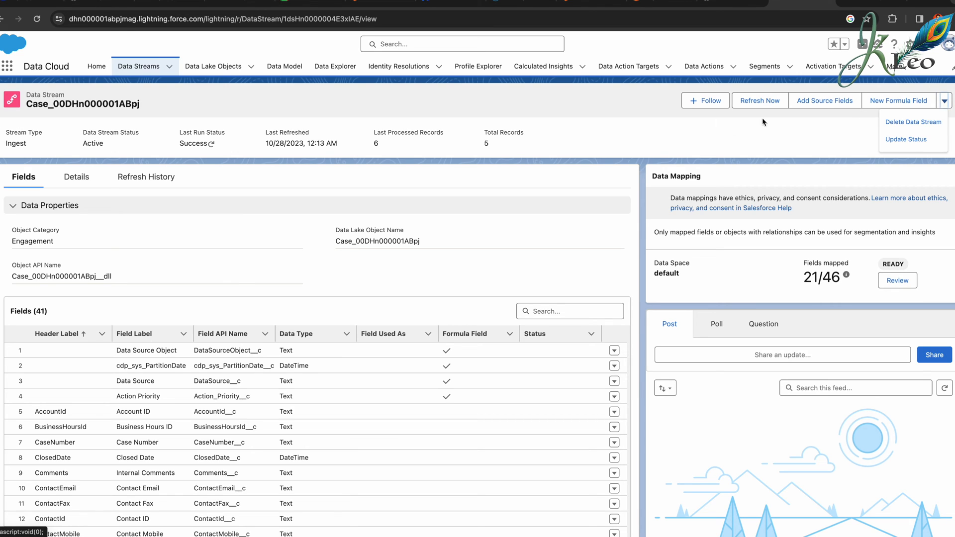
left_click(148, 69)
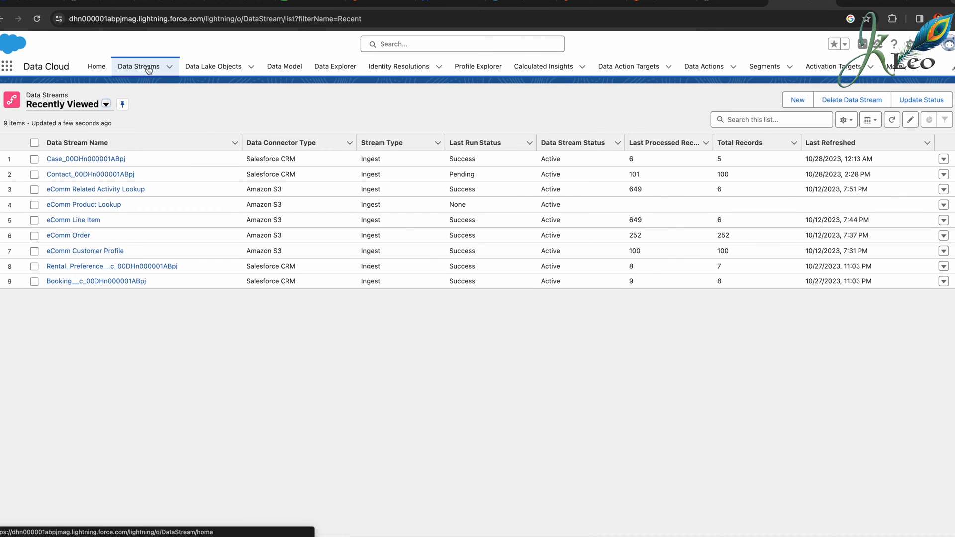
left_click(281, 69)
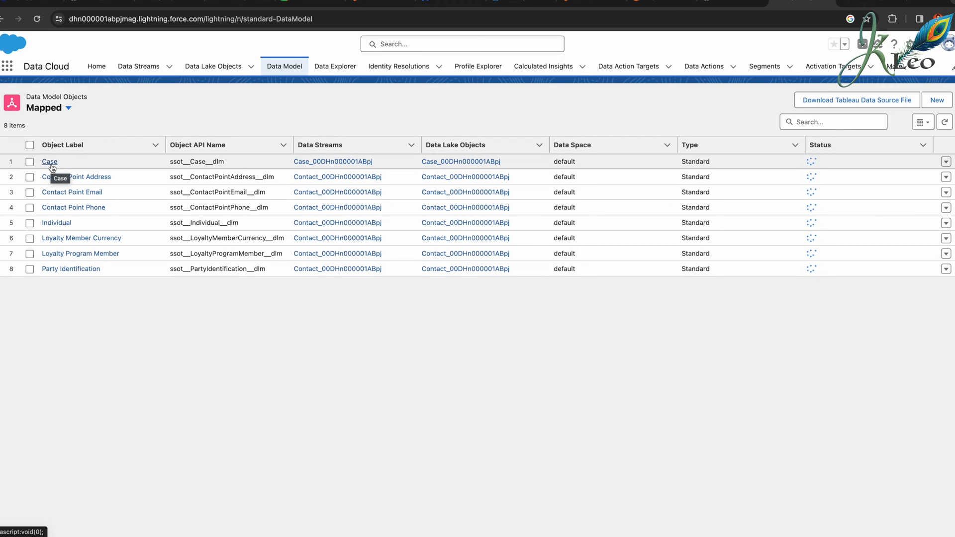
left_click(946, 162)
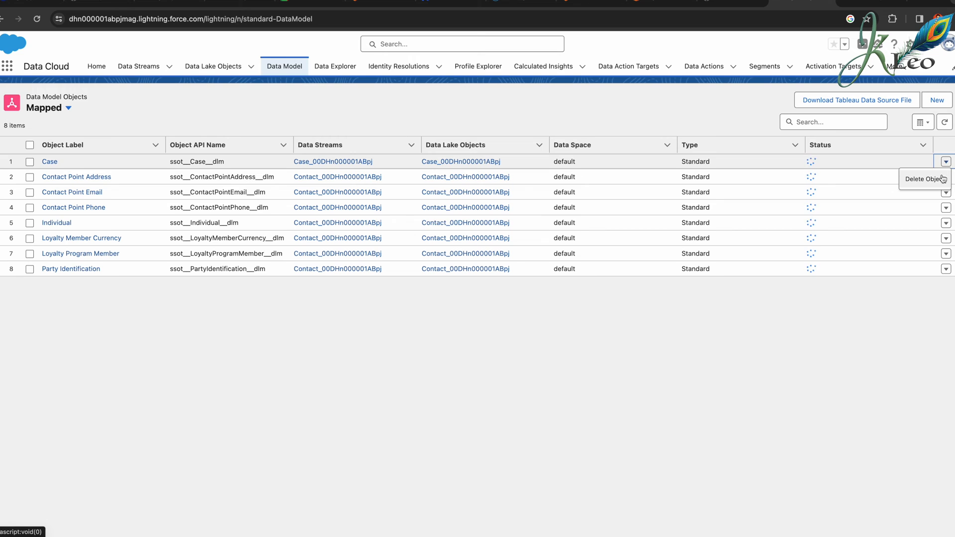
left_click(859, 362)
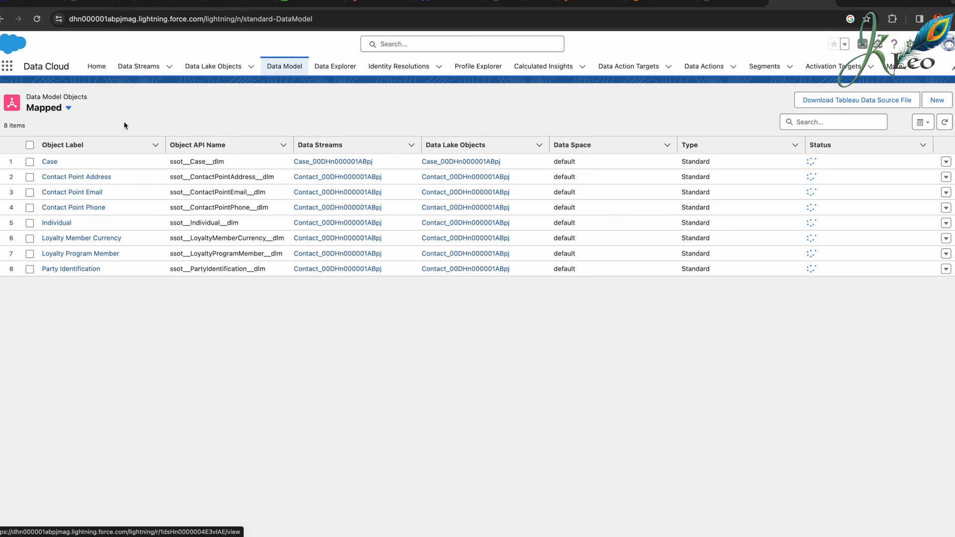
left_click(50, 162)
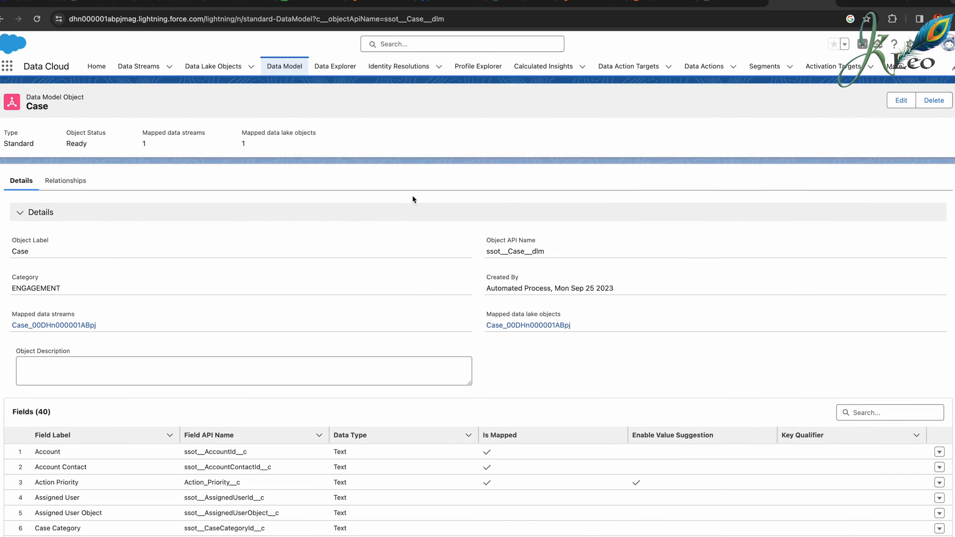
- Add a new relationship to the Case object on the Account Contact field with N:1 cardinality
left_click(62, 184)
left_click(930, 212)
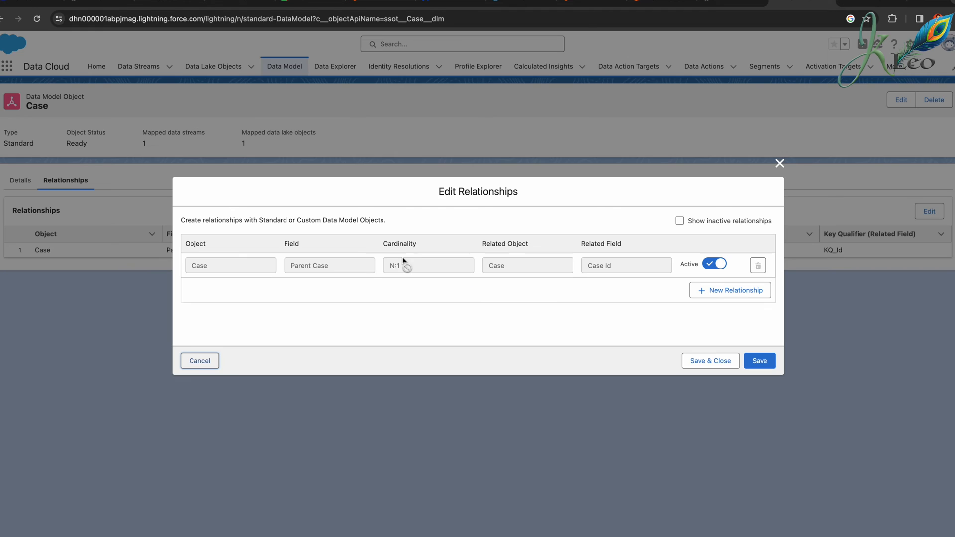
left_click(719, 288)
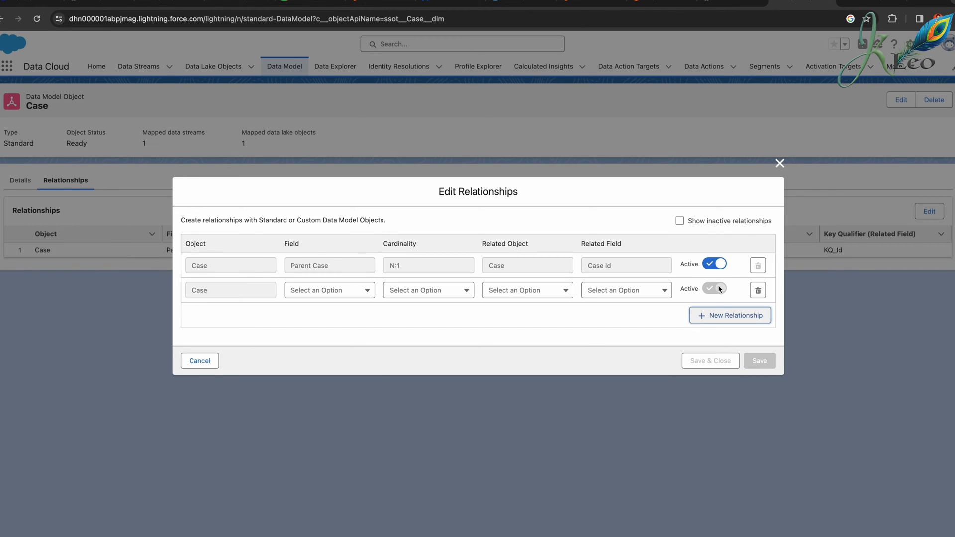
left_click(325, 293)
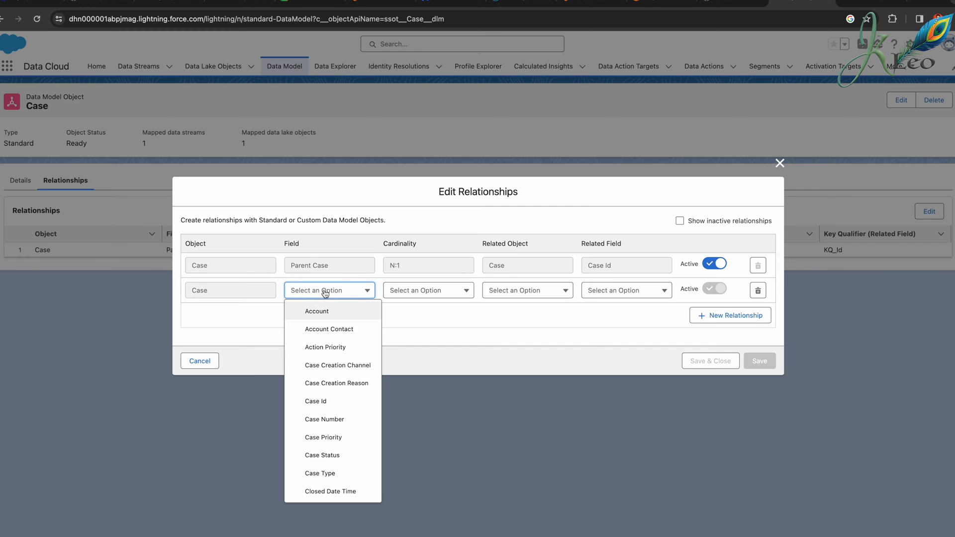
left_click(333, 330)
left_click(428, 291)
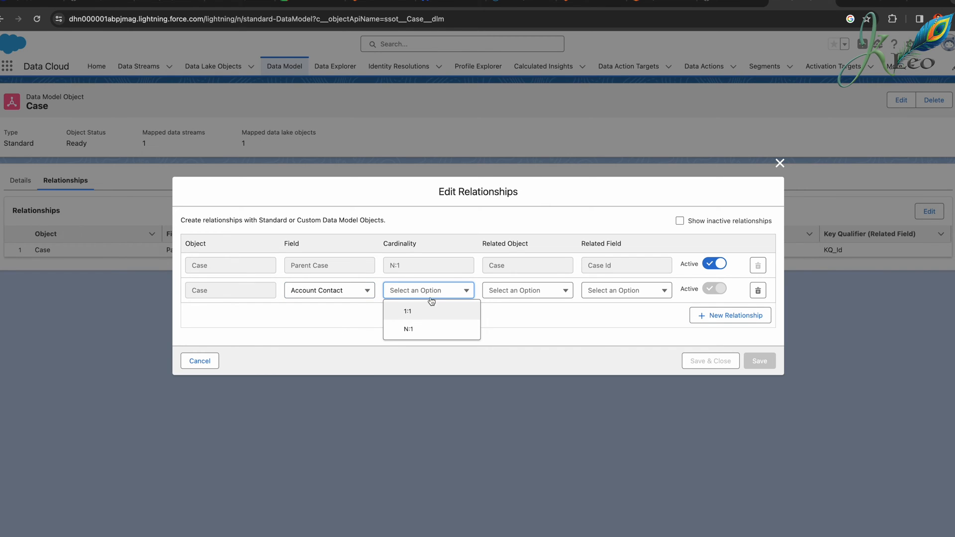
left_click(427, 330)
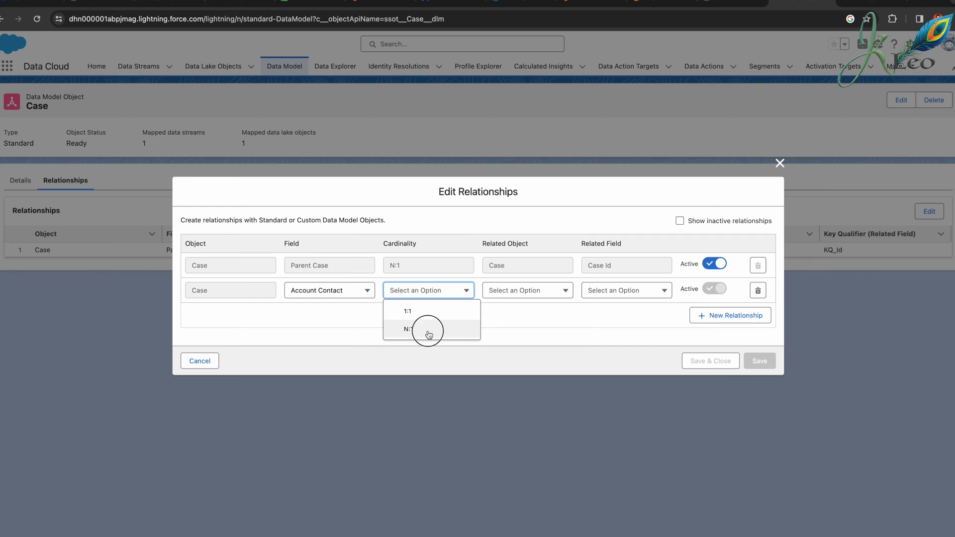
- Relate Account Contact to the Individual Id field of the Individual object, and save and close the Case relationships
left_click(517, 293)
left_click(522, 382)
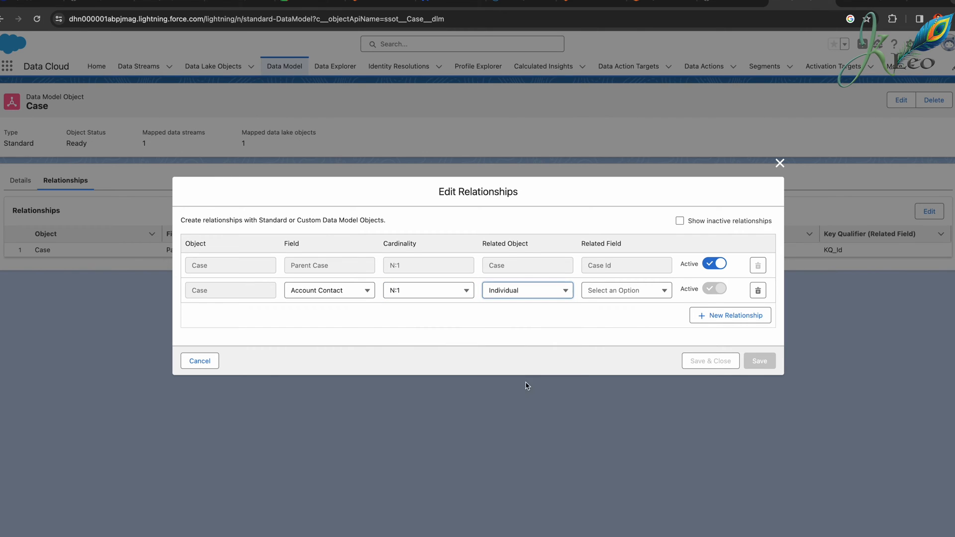
left_click(607, 292)
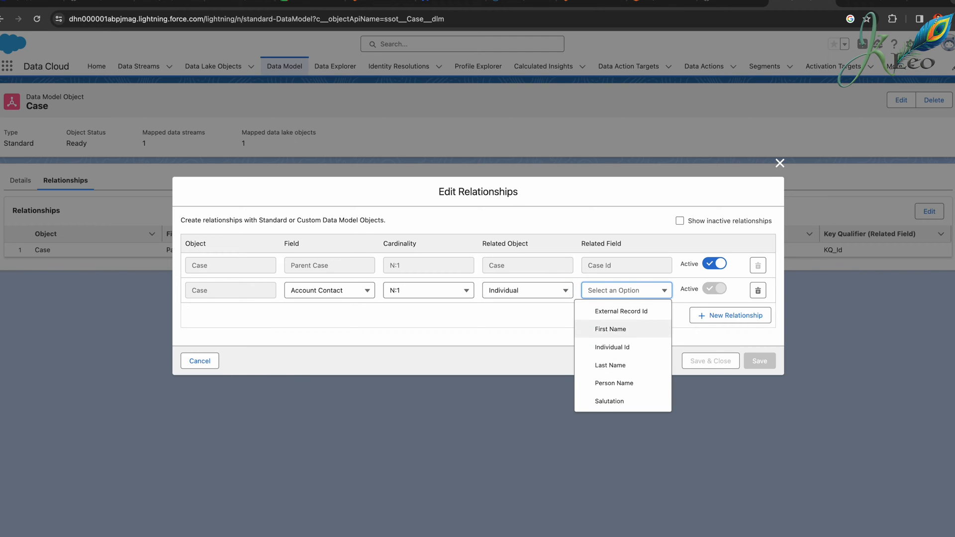
left_click(624, 349)
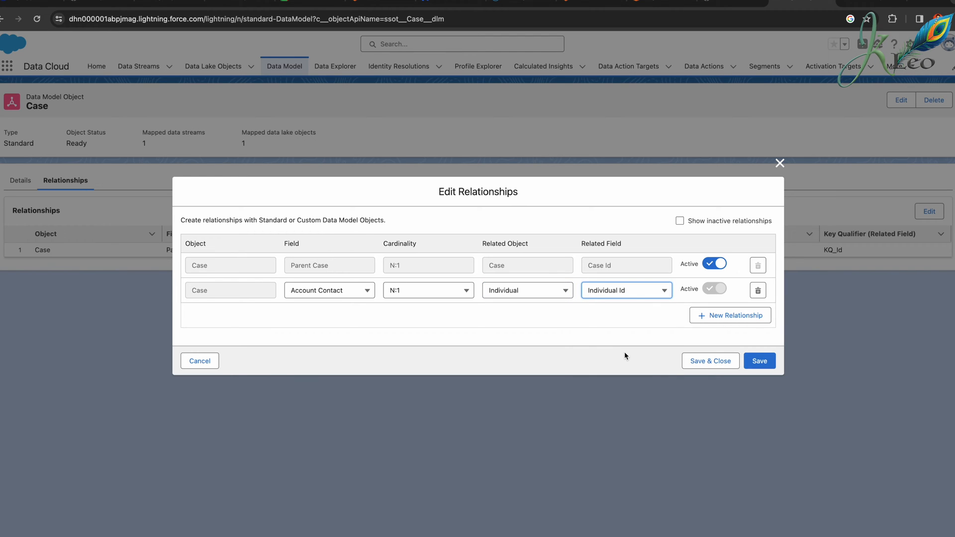
left_click(711, 364)
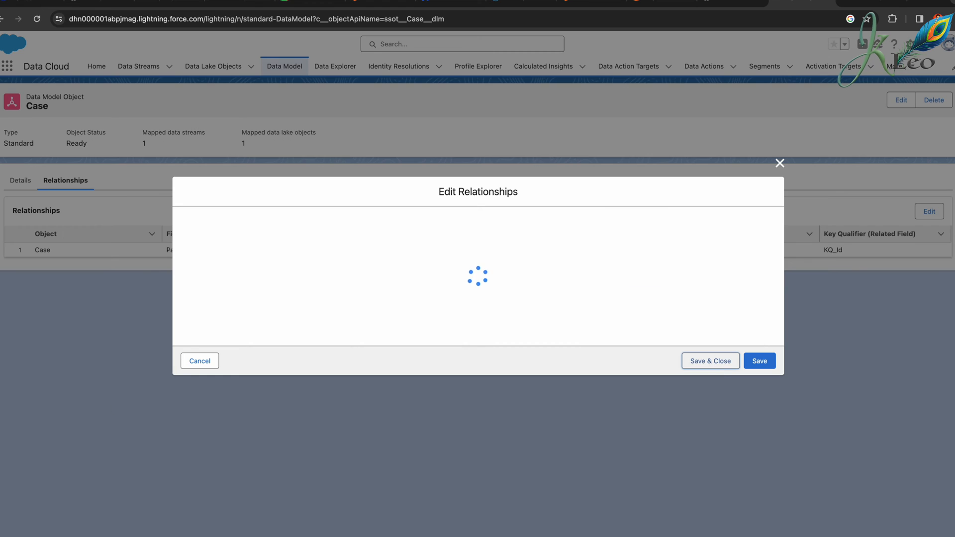
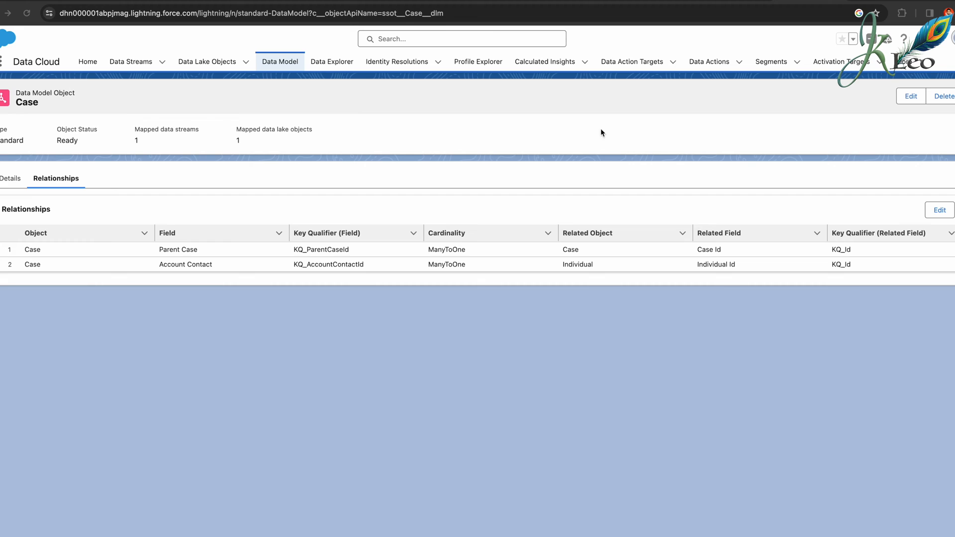
- Open the mappings of the Case data lake object and switch to the Booking data lake object
left_click(207, 61)
left_click(69, 158)
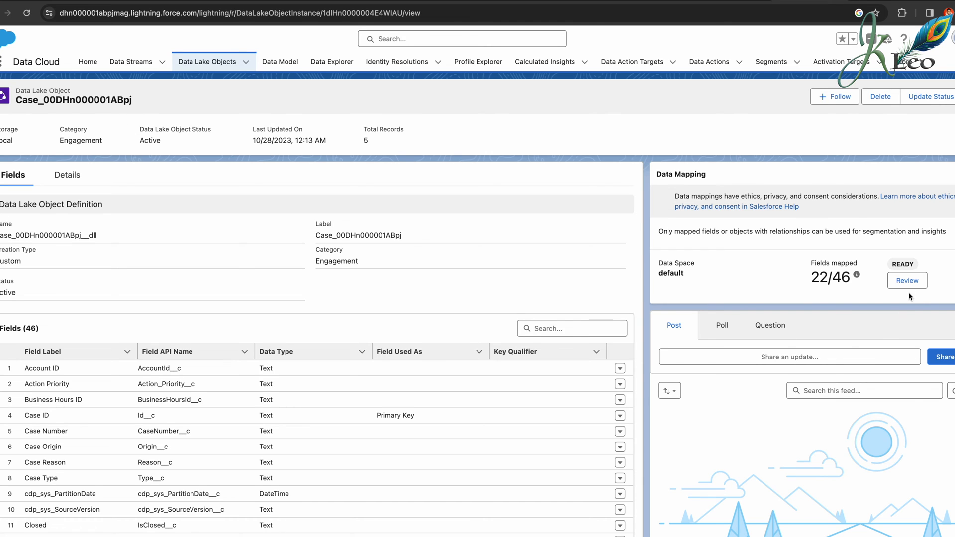
left_click(900, 279)
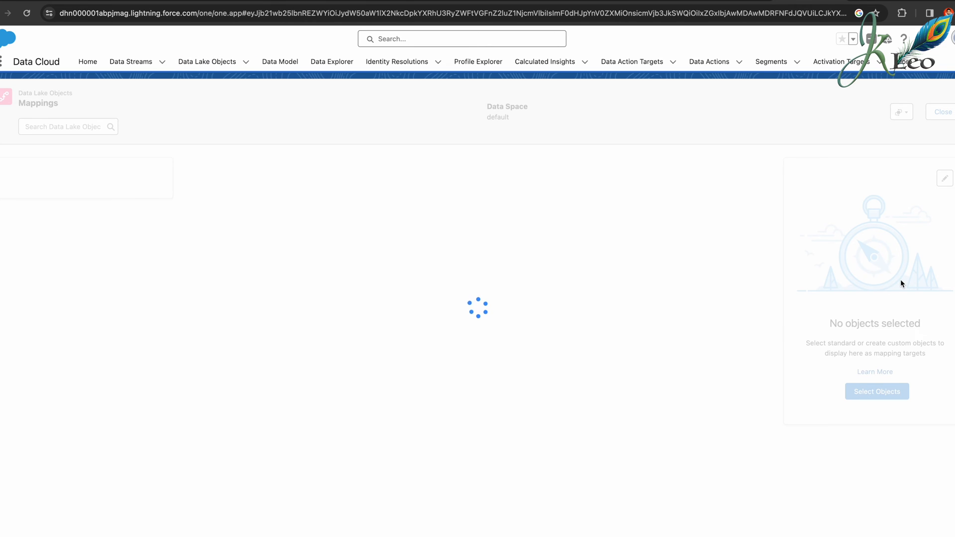
left_click(77, 128)
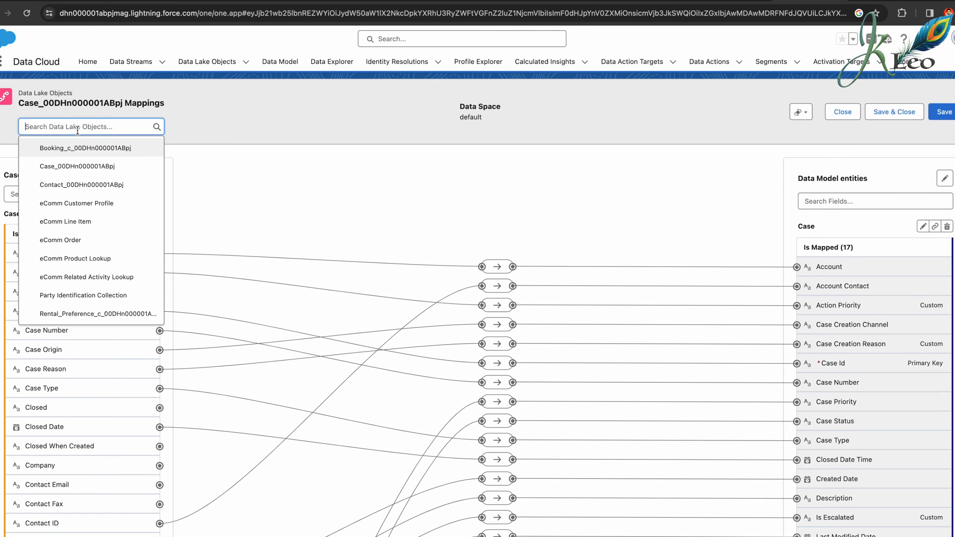
left_click(81, 148)
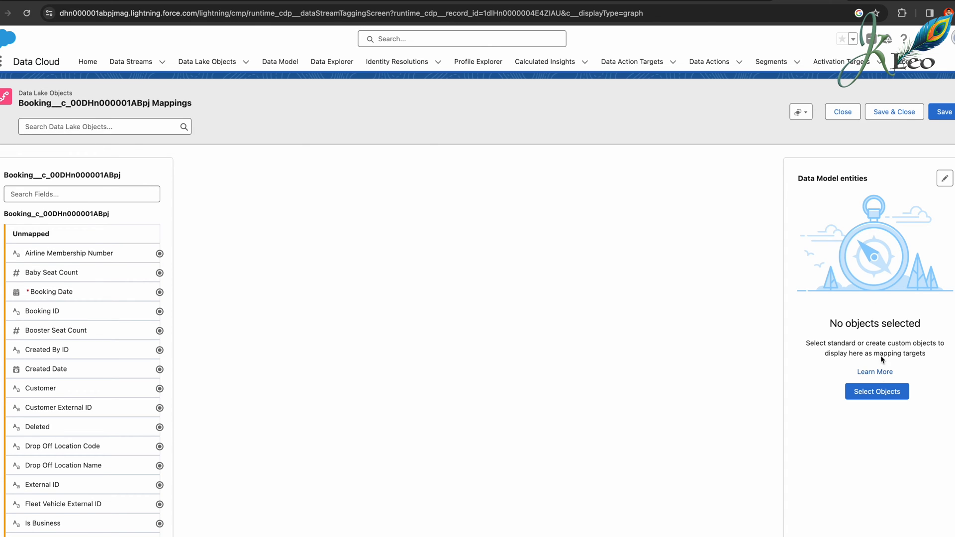
- Start a new custom data model object for the Booking mappings, with label and API name Booking
left_click(875, 391)
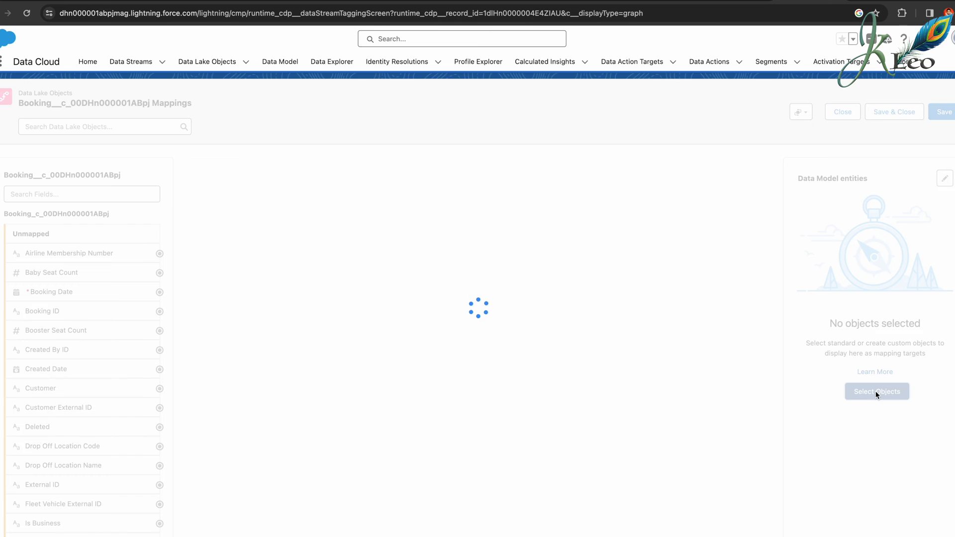
left_click(671, 184)
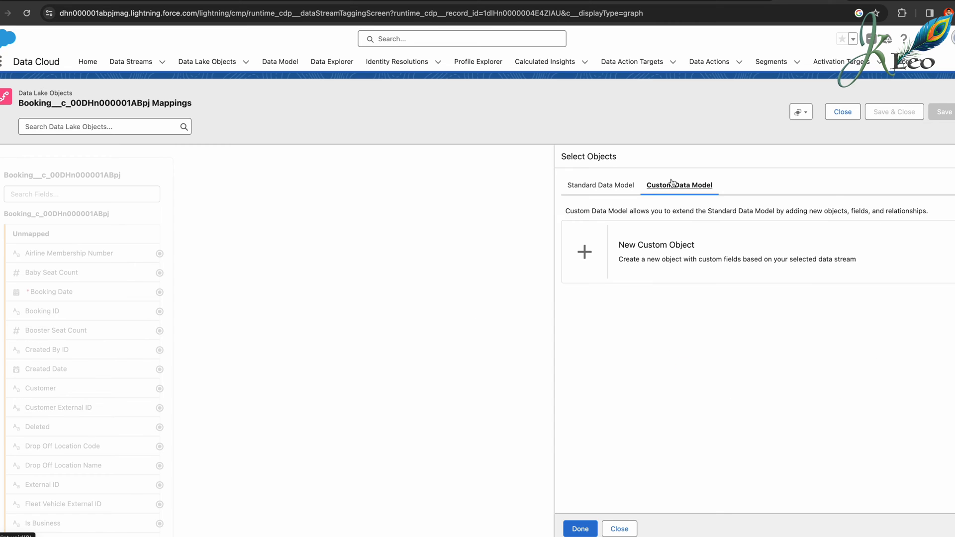
left_click(595, 252)
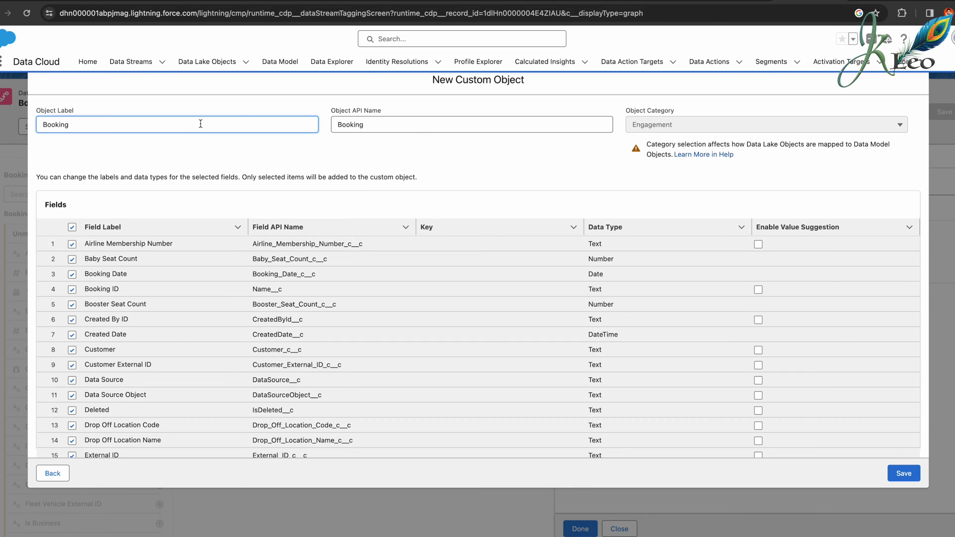
left_click(216, 149)
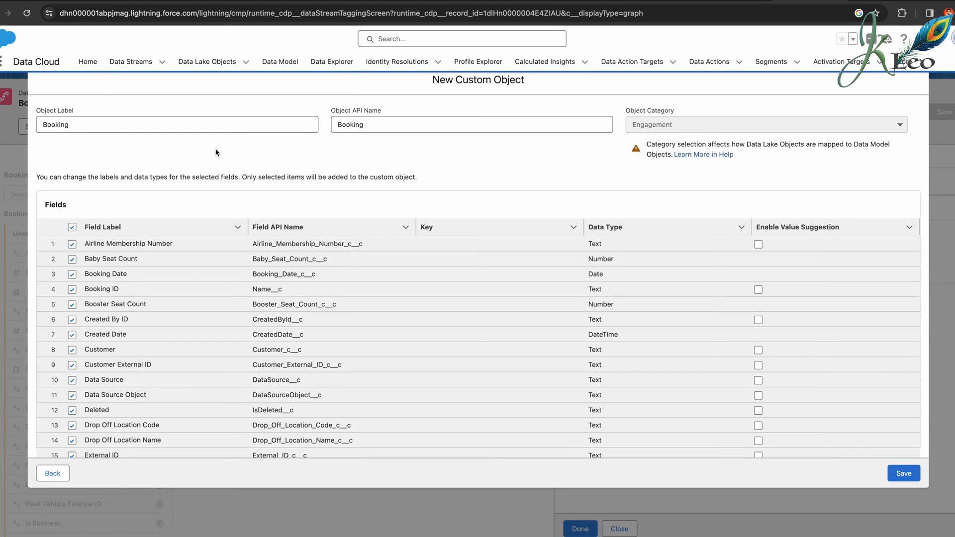
- Exclude Created By ID, Customer External ID, Is Business, Is Leisure, Owner ID and System Modstamp from the custom Booking object
left_click(72, 320)
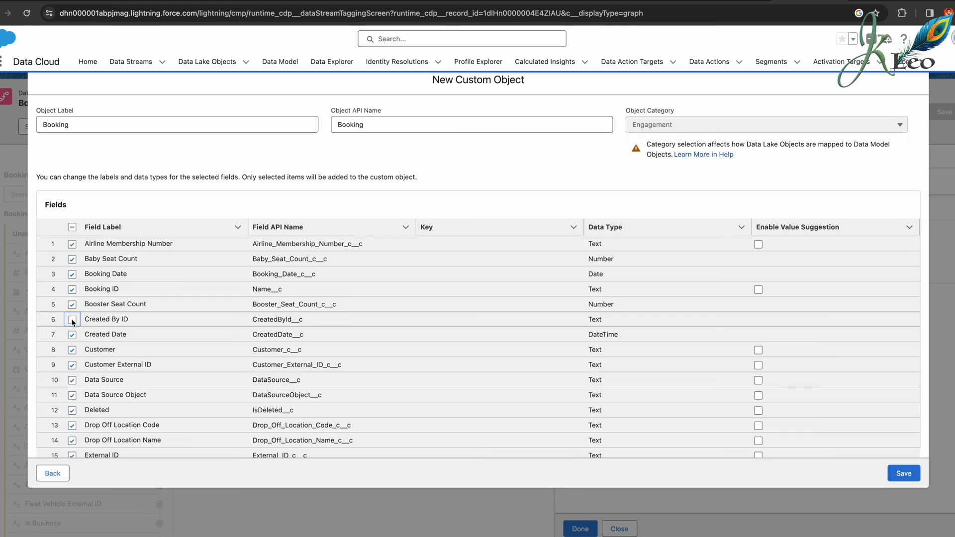
left_click(71, 365)
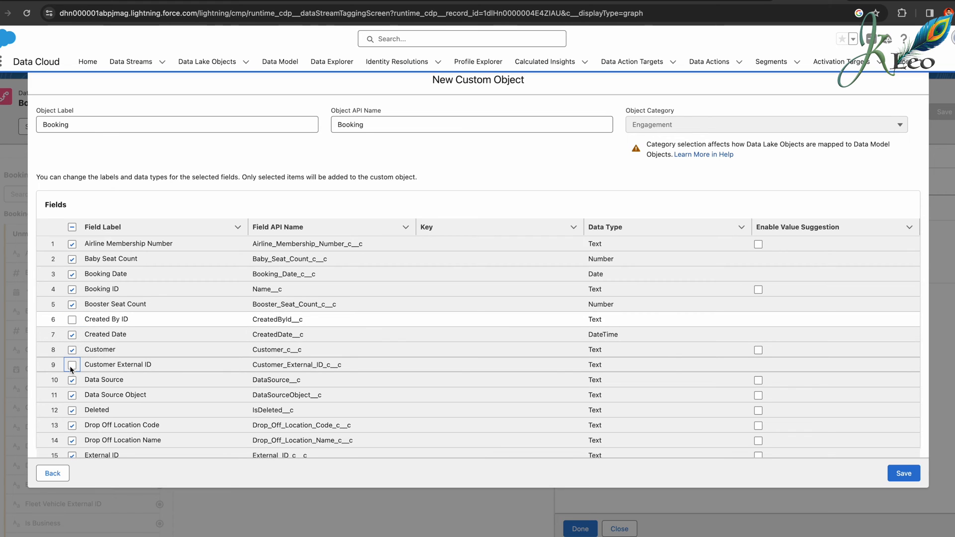
scroll(91, 374, "down", 3)
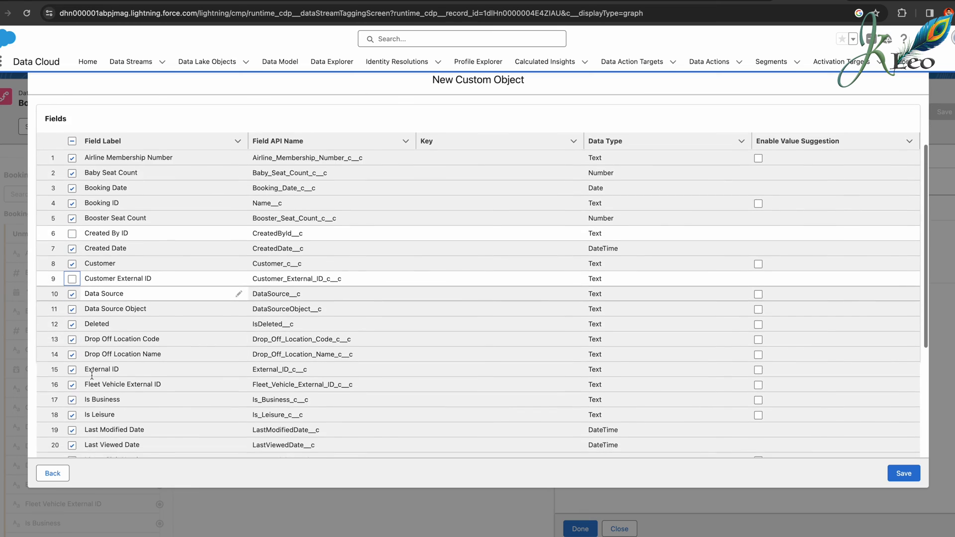
left_click(71, 360)
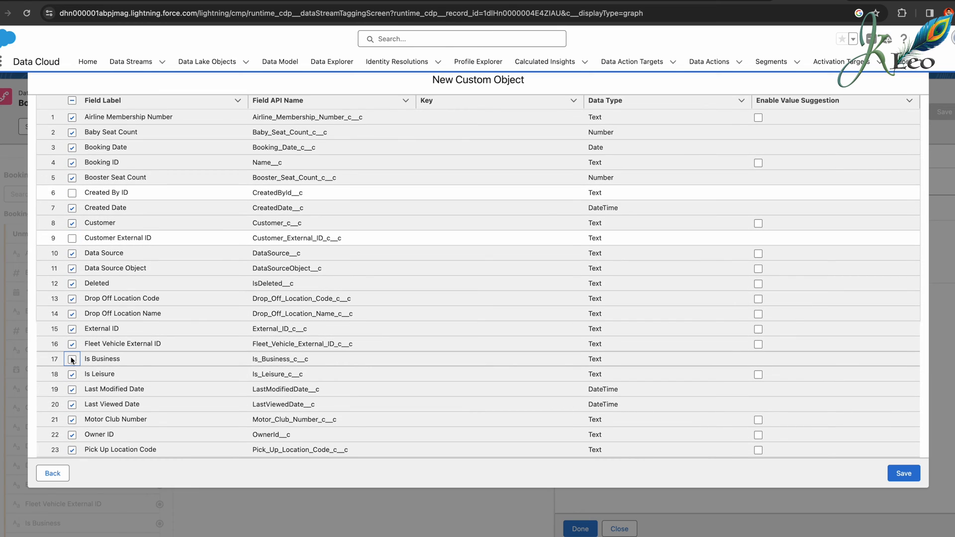
left_click(72, 374)
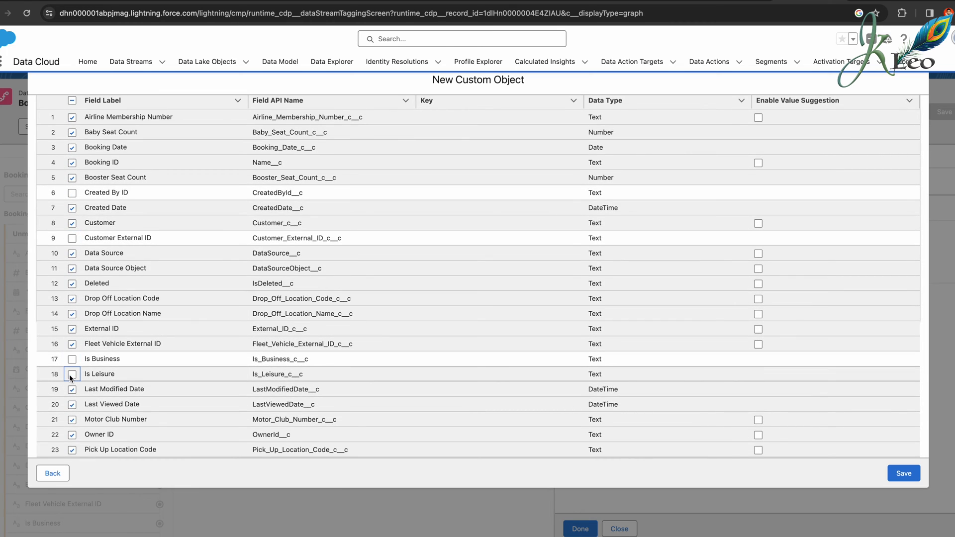
left_click(72, 435)
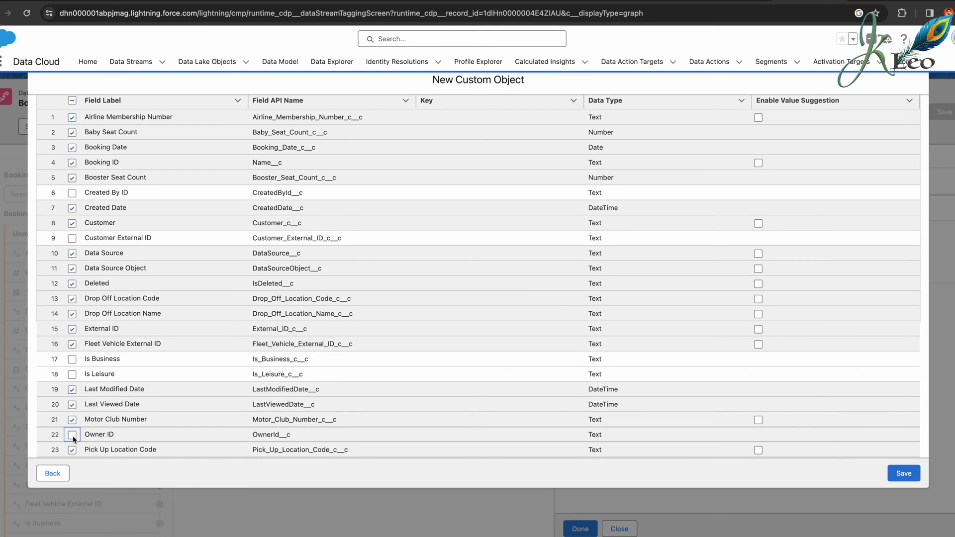
scroll(72, 436, "down", 2)
scroll(73, 435, "down", 5)
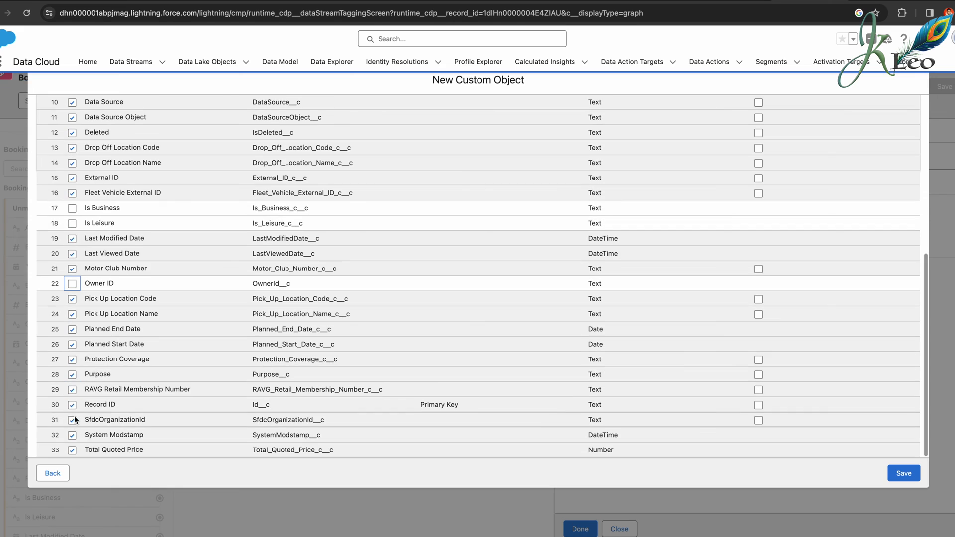
left_click(72, 435)
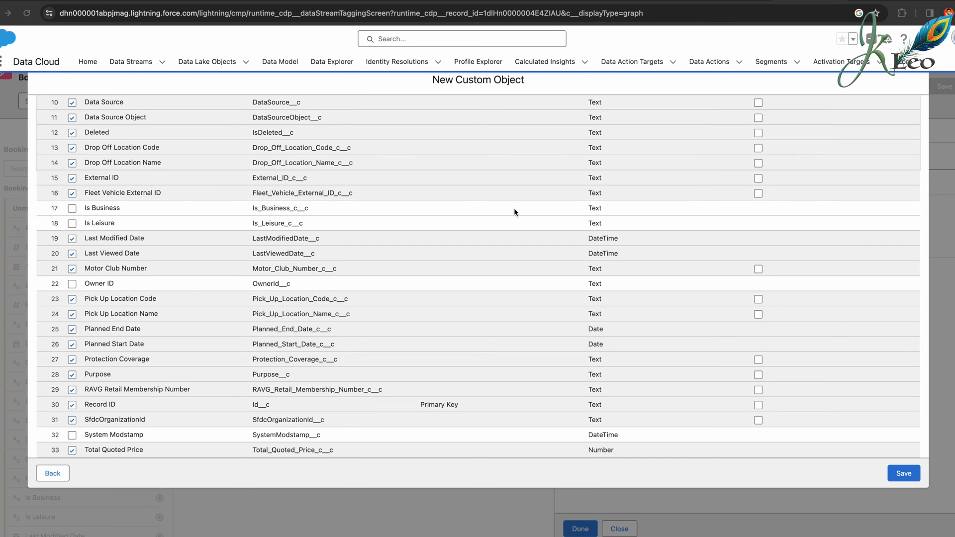
- Relabel the Booking ID field of the new custom object as Booking Reference Number
scroll(514, 208, "up", 6)
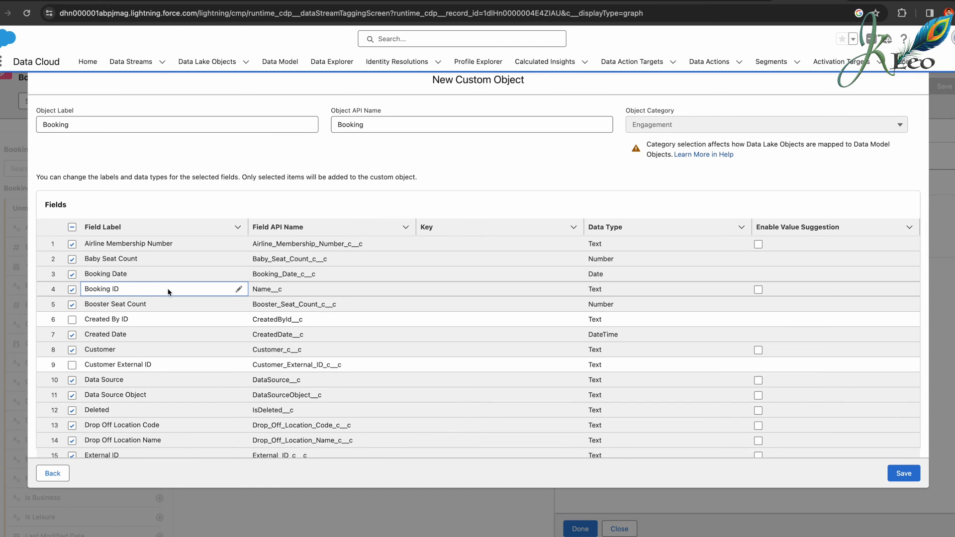
left_click(239, 288)
key("shift+alt+Left")
key("shift+alt+Left")
type("Booking Reference Number")
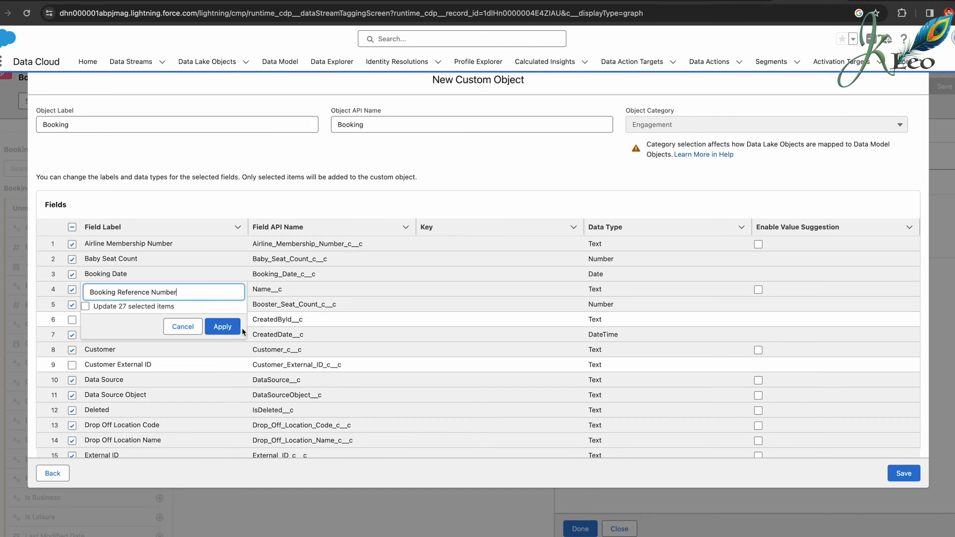
left_click(226, 327)
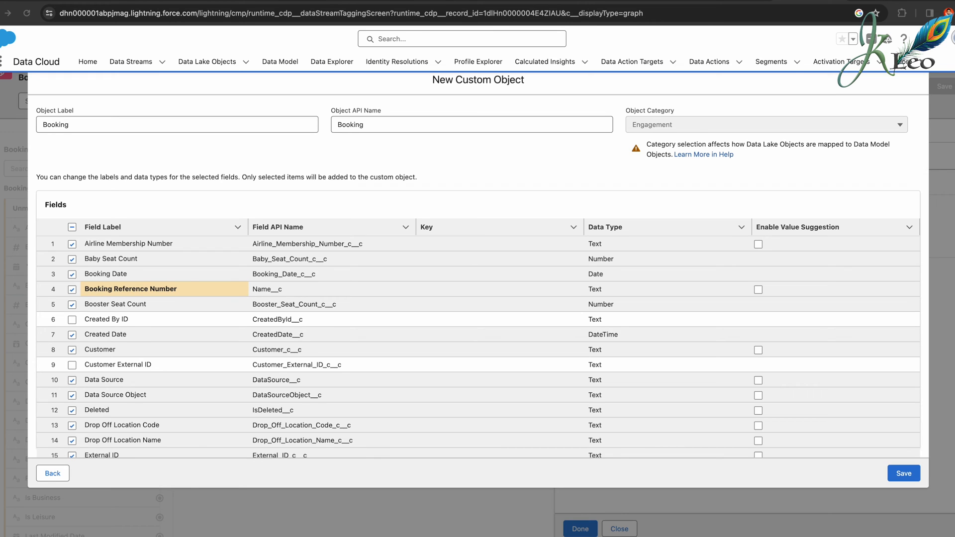
- Relabel the Deleted field of the new custom object as Is Deleted
scroll(160, 359, "down", 3)
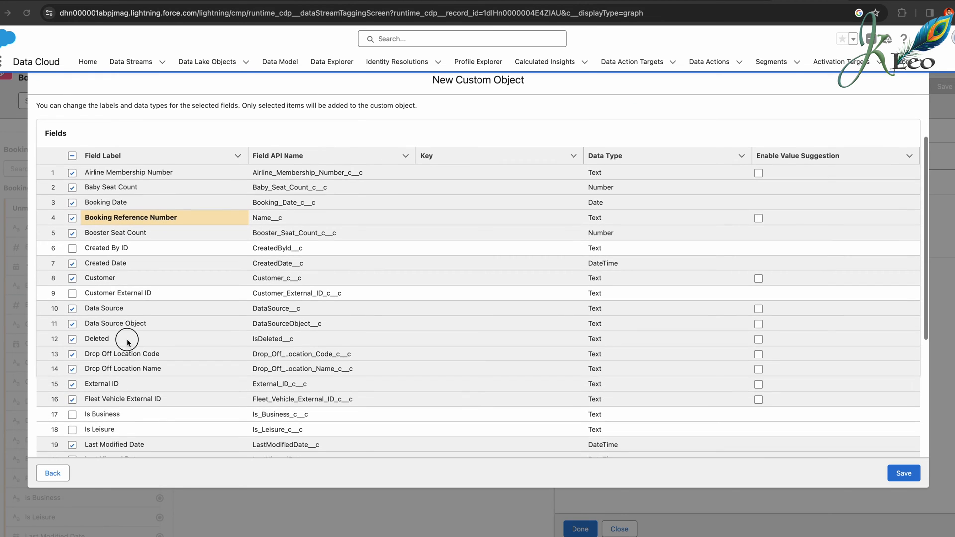
left_click(239, 338)
double_click(154, 340)
type("Is Deleted")
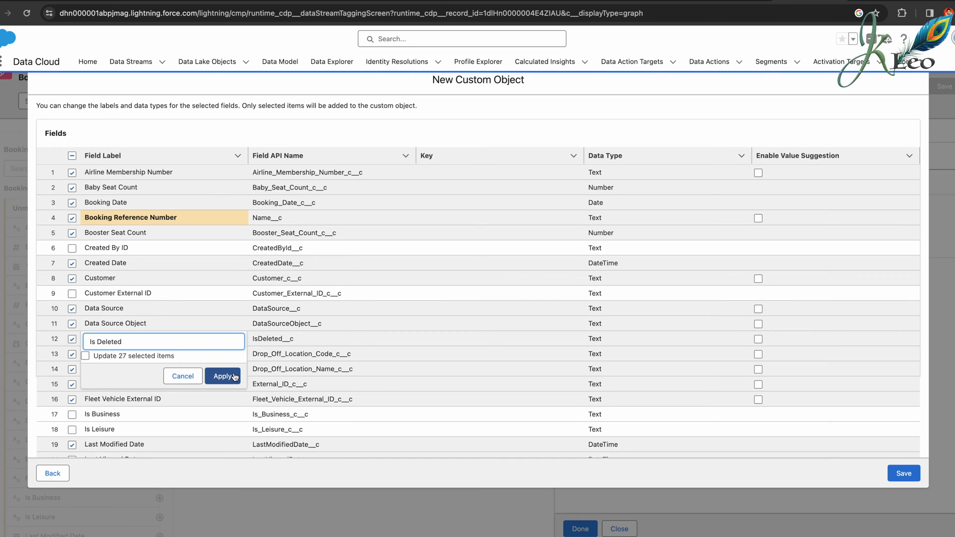
left_click(234, 376)
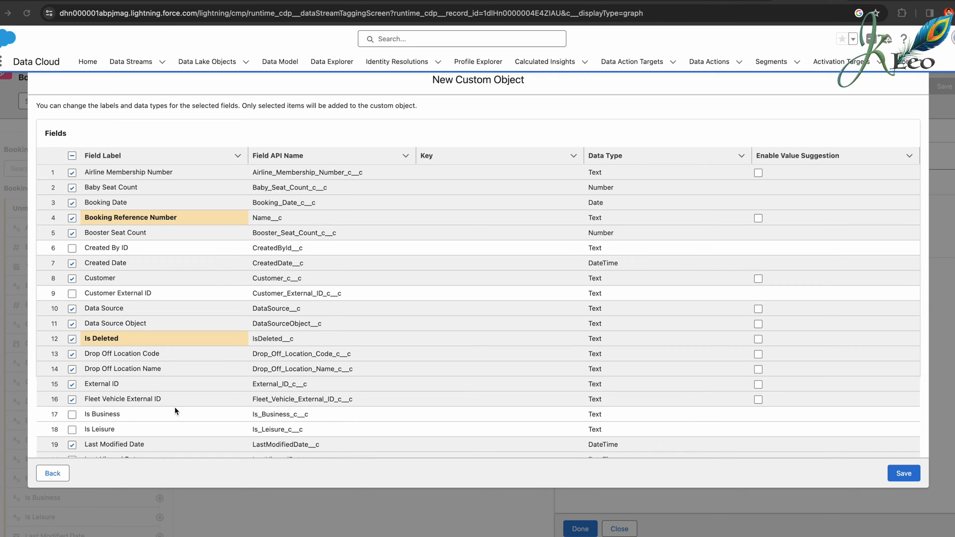
- Relabel the primary key field Record ID of the new custom object as Booking Id
scroll(78, 414, "down", 2)
scroll(130, 405, "down", 7)
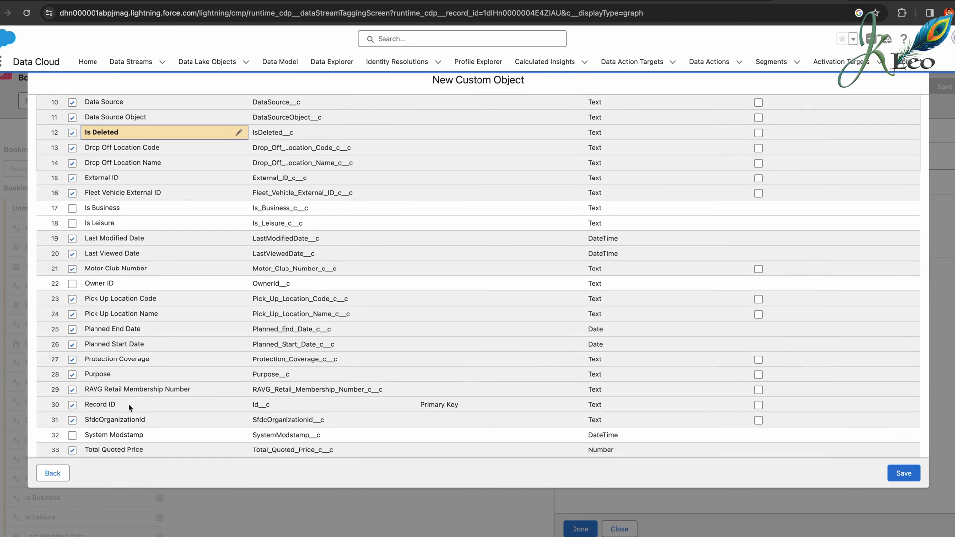
left_click(237, 405)
triple_click(190, 404)
type("Booking Id")
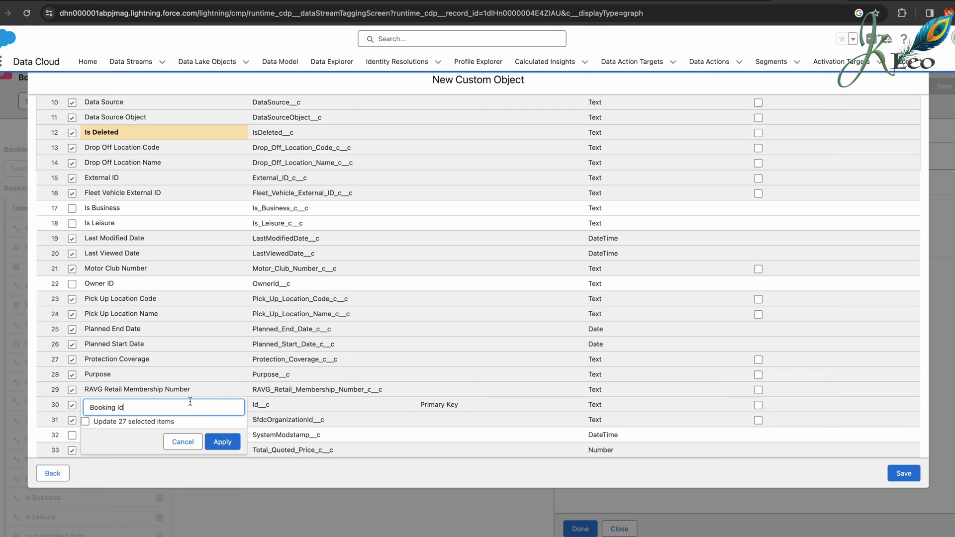
left_click(222, 442)
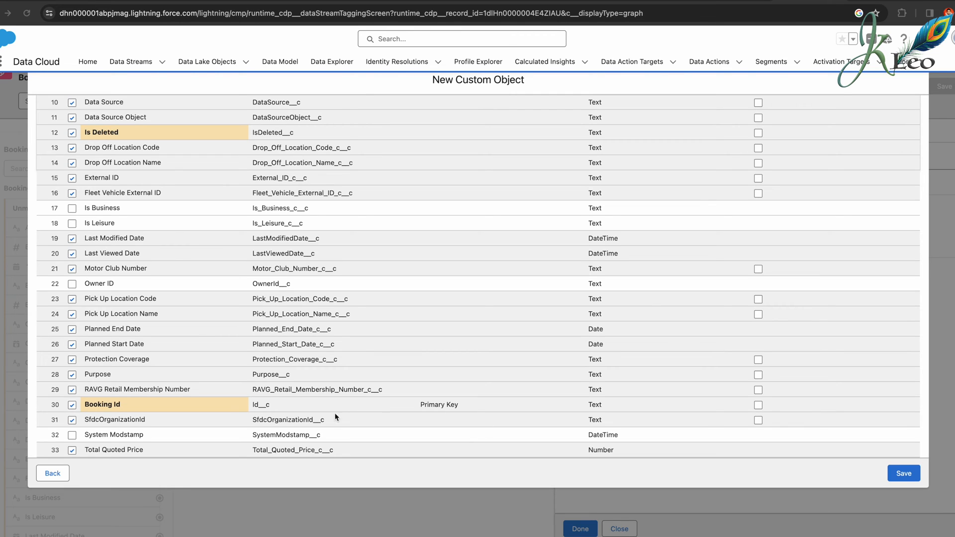
- Relabel the SfdcOrganizationId field of the new custom object as Internal Organization
left_click(242, 420)
double_click(201, 418)
type("Internal Organization")
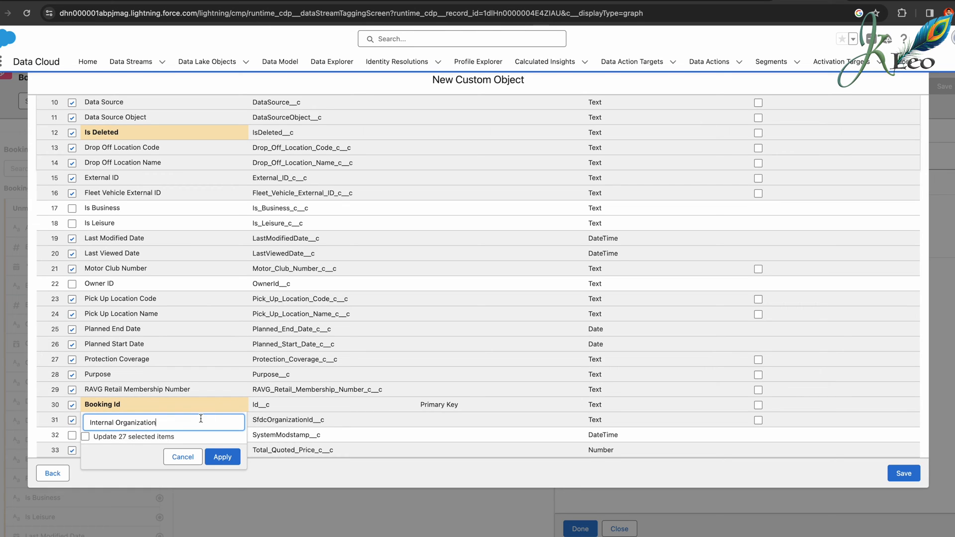
left_click(236, 461)
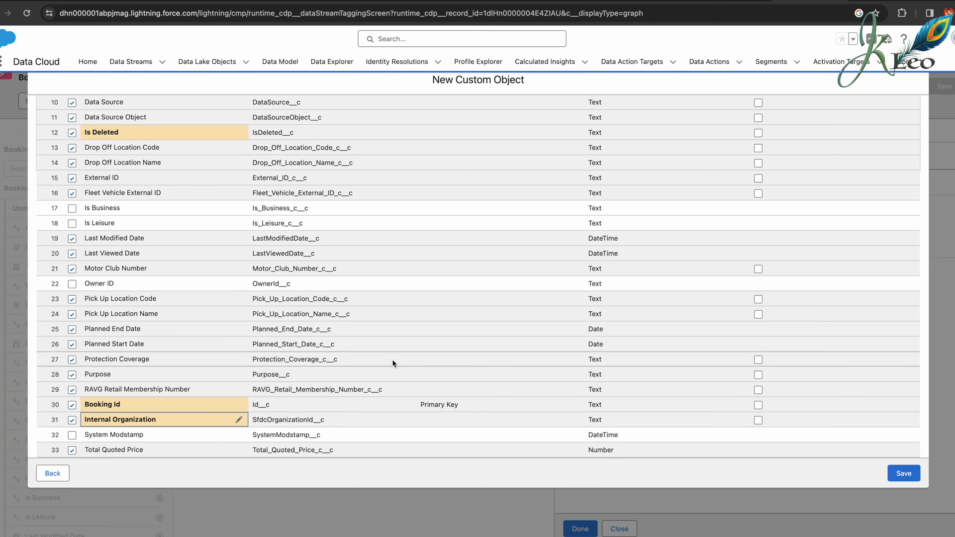
- Enable value suggestion for Drop Off Location Code and Name, Pick Up Location Code and Name, Protection Coverage and Purpose
scroll(393, 363, "up", 10)
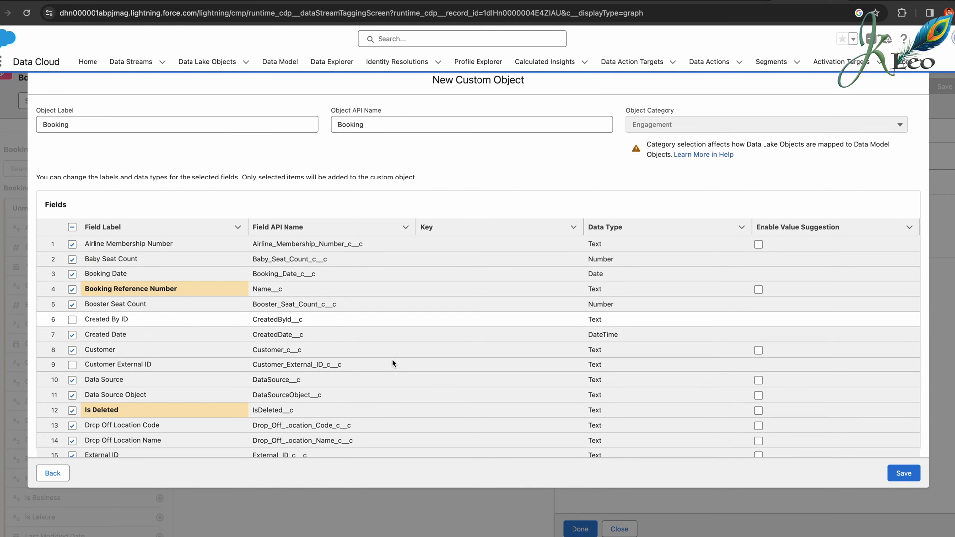
scroll(208, 361, "down", 3)
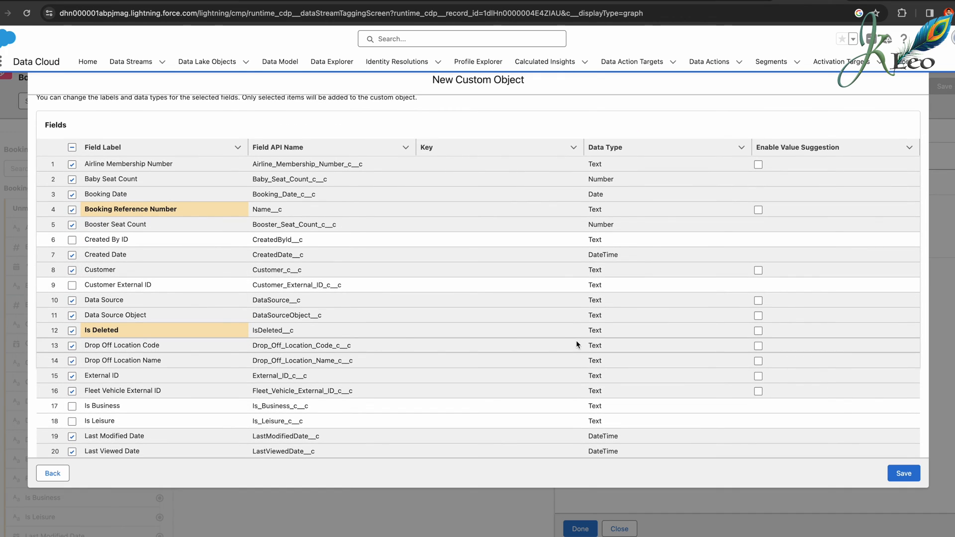
left_click(758, 346)
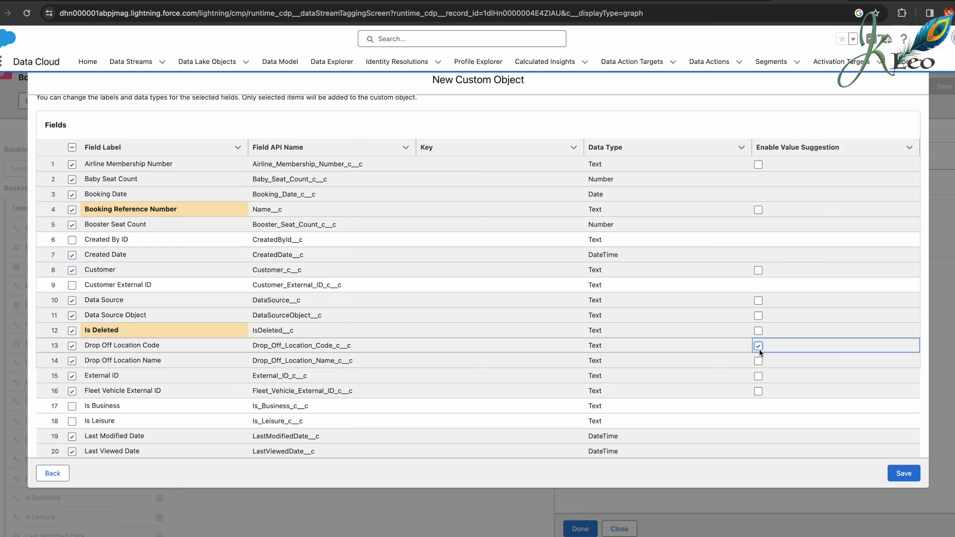
left_click(758, 346)
left_click(760, 358)
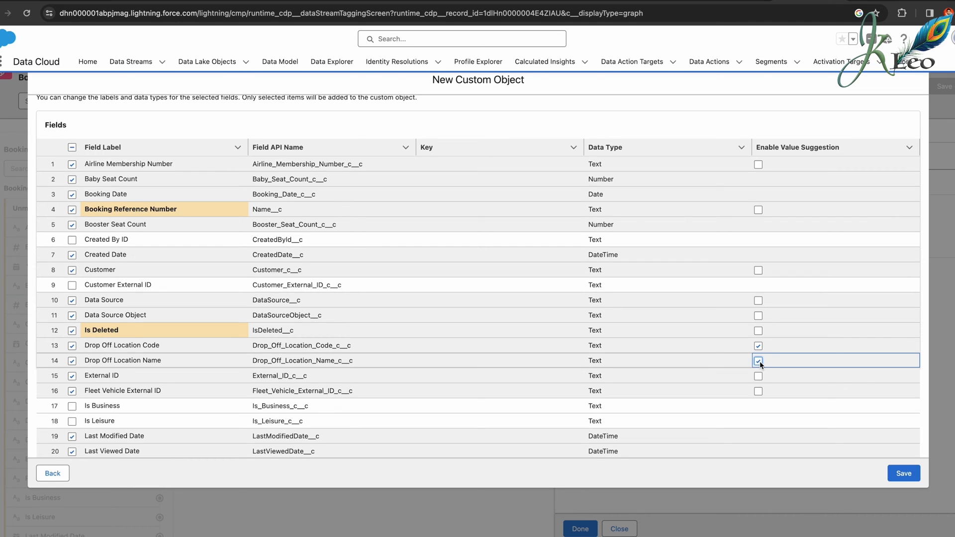
scroll(759, 361, "down", 5)
left_click(758, 299)
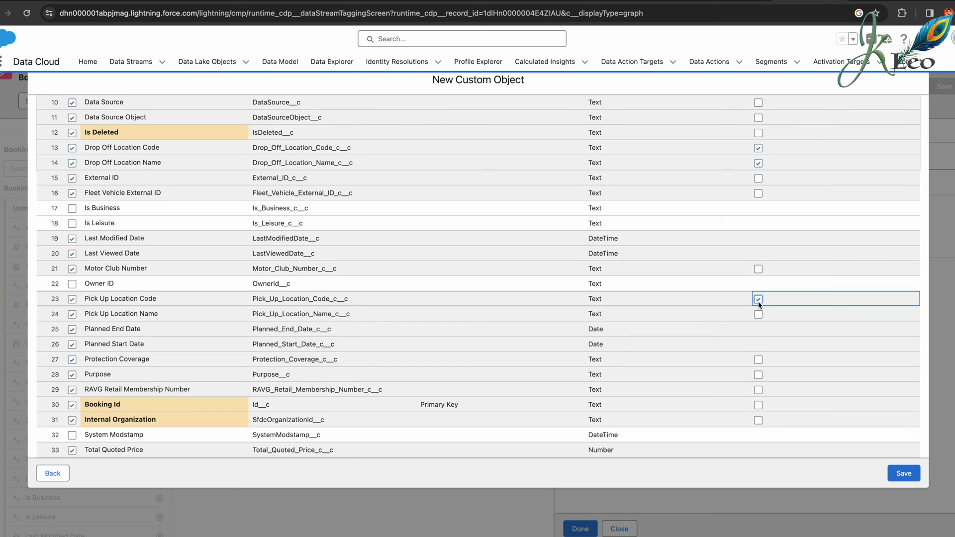
left_click(759, 315)
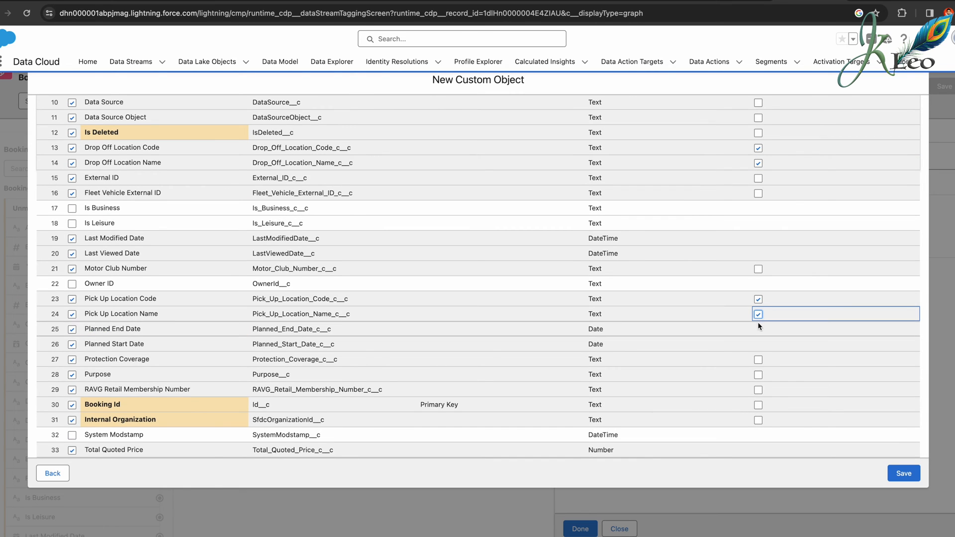
left_click(758, 360)
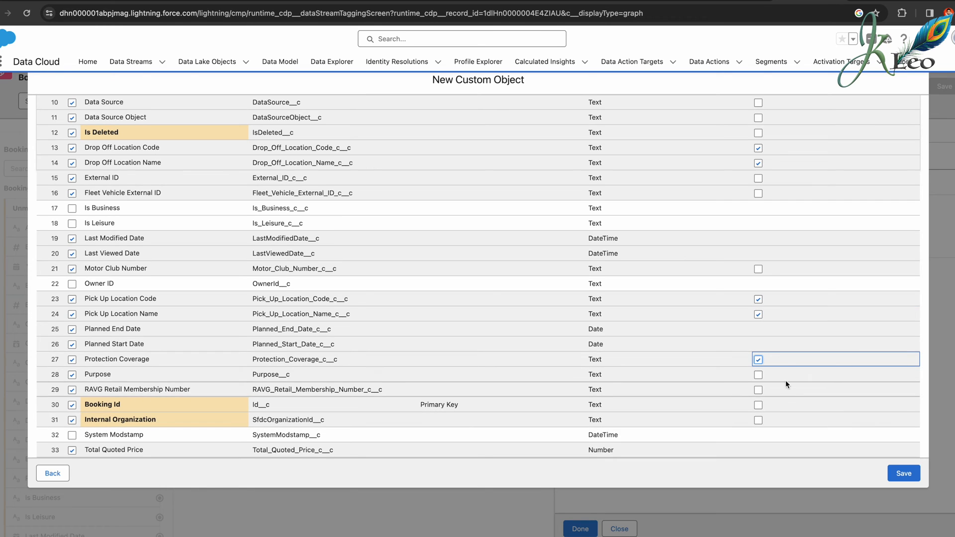
left_click(758, 375)
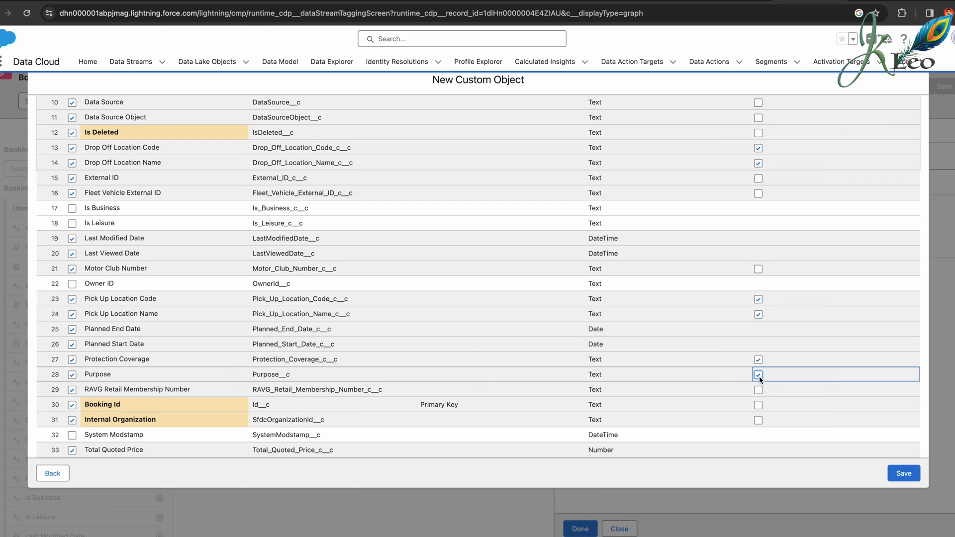
- Save the custom Booking object, then save its field mappings and review them
left_click(902, 475)
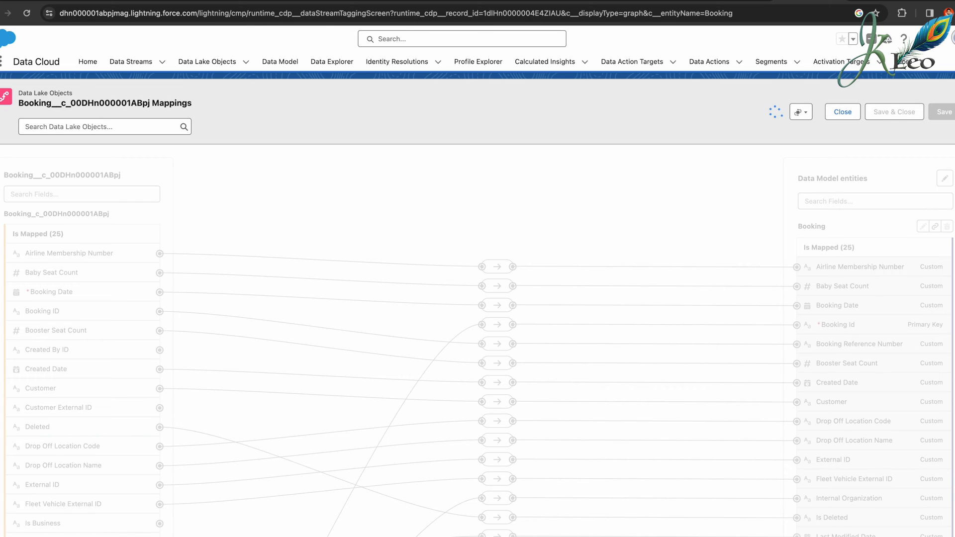
scroll(706, 279, "down", 5)
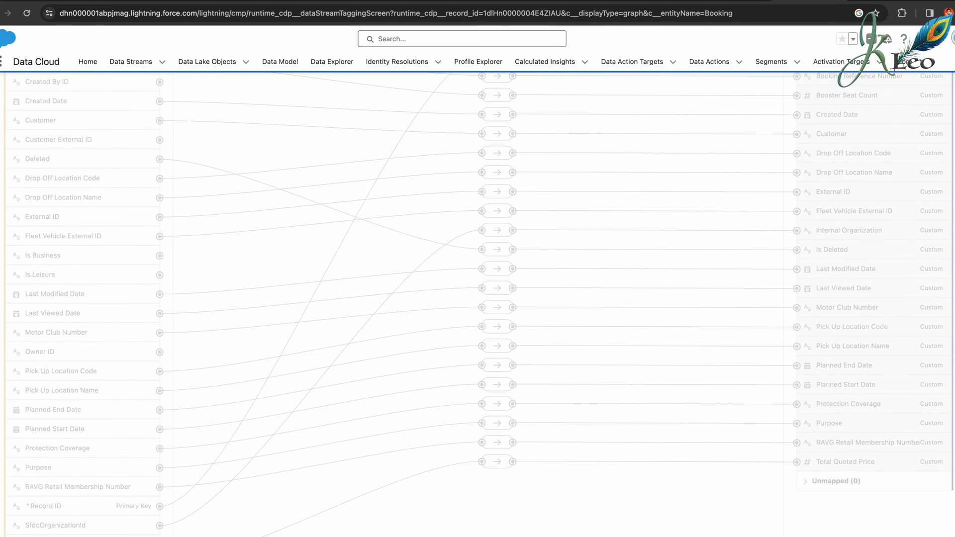
scroll(756, 248, "up", 5)
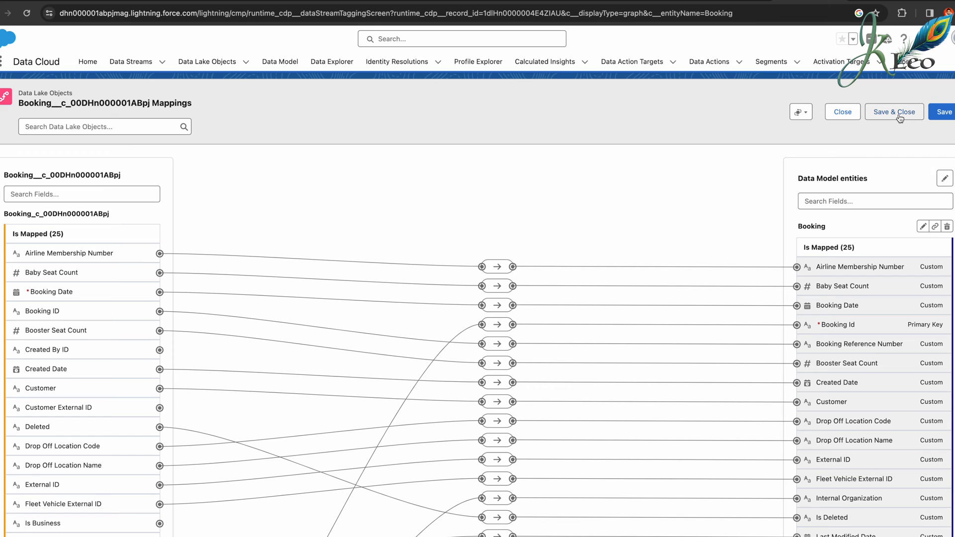
left_click(943, 112)
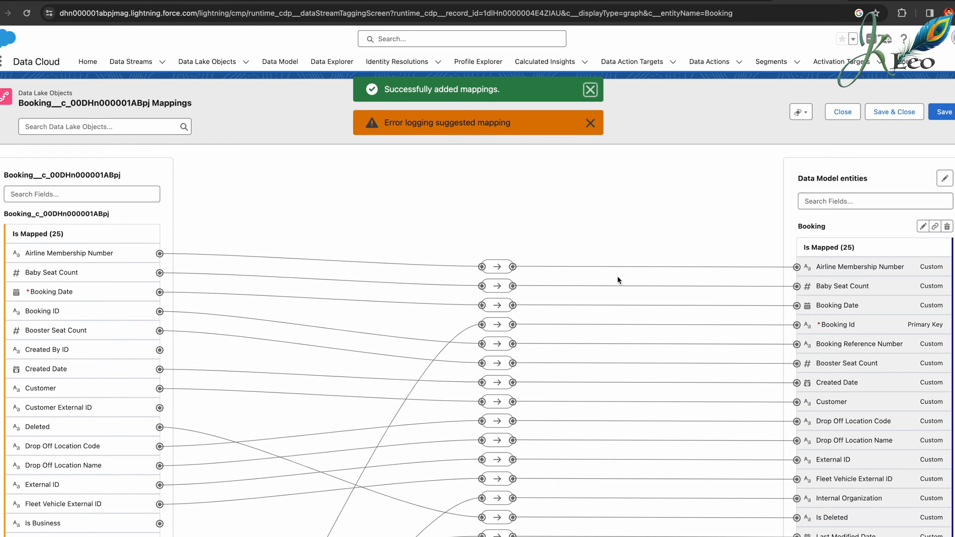
scroll(298, 239, "down", 1)
scroll(60, 304, "down", 2)
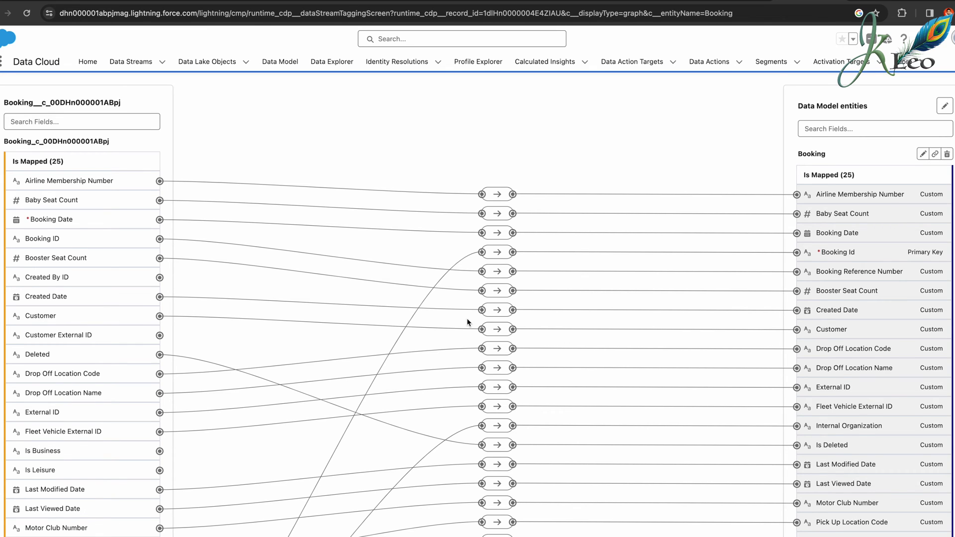
left_click(507, 329)
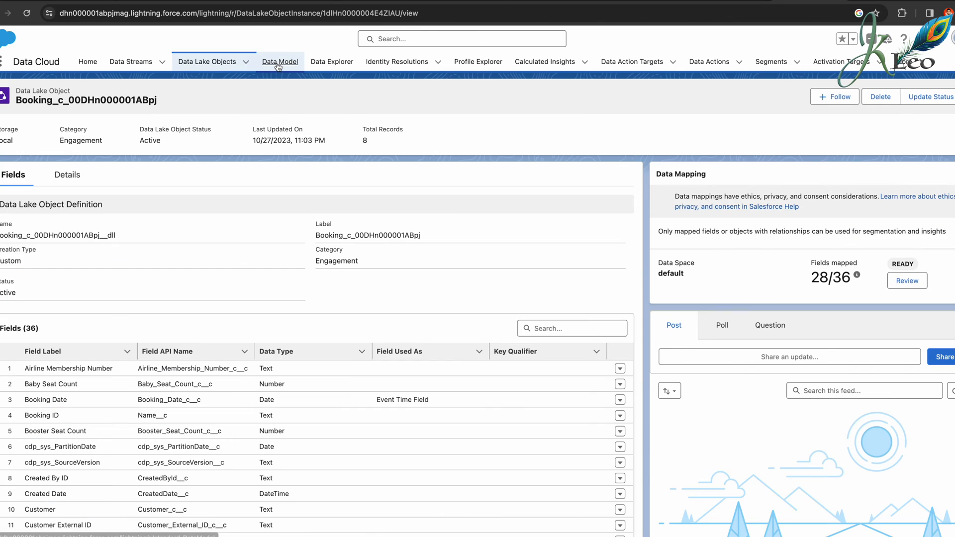
- Open the relationships of the custom Booking data model object
left_click(278, 63)
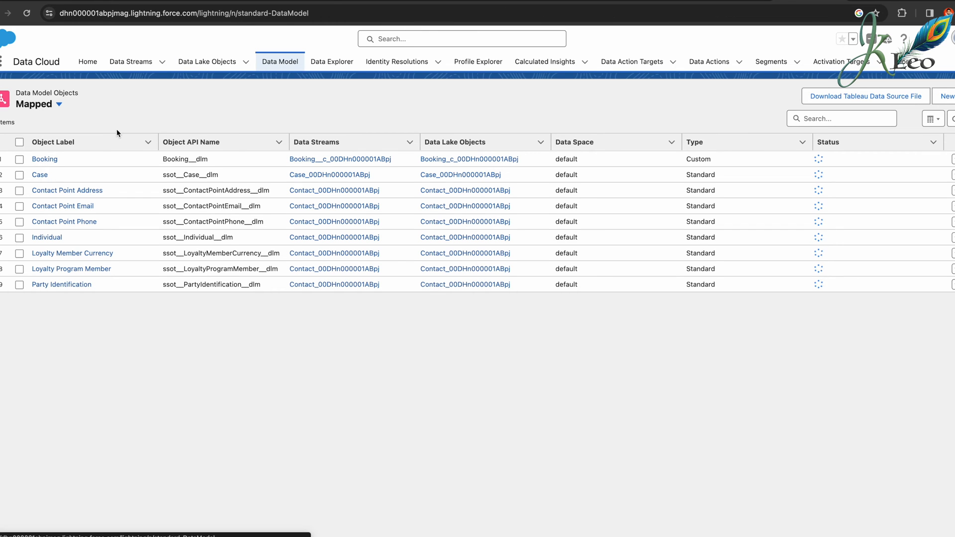
left_click(56, 160)
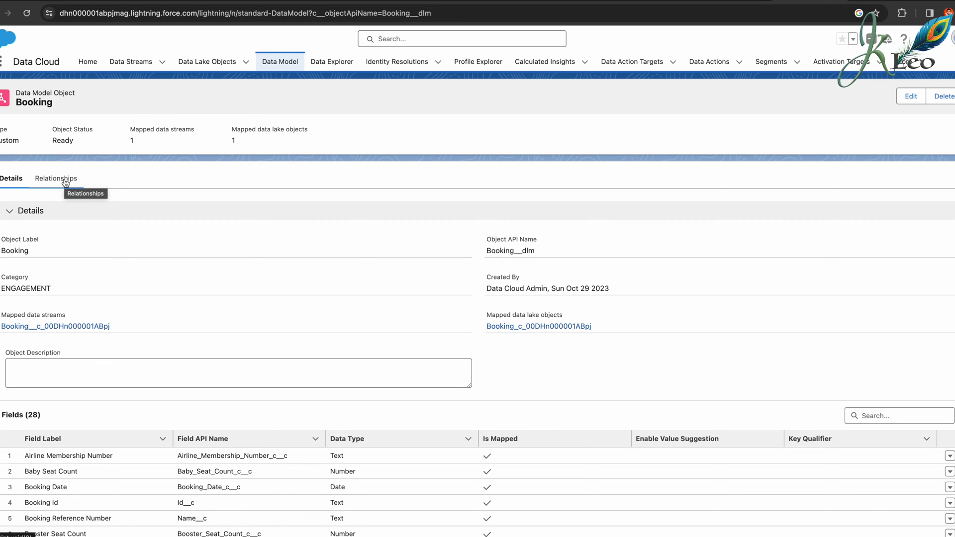
left_click(65, 182)
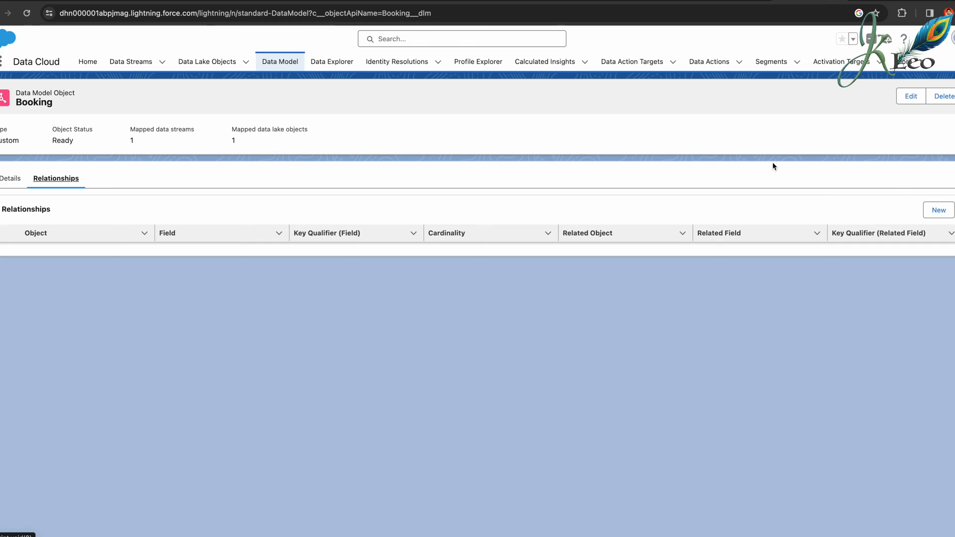
- Create and save an N:1 relationship from Booking's Customer field to the Individual Id field of the Individual object
left_click(932, 211)
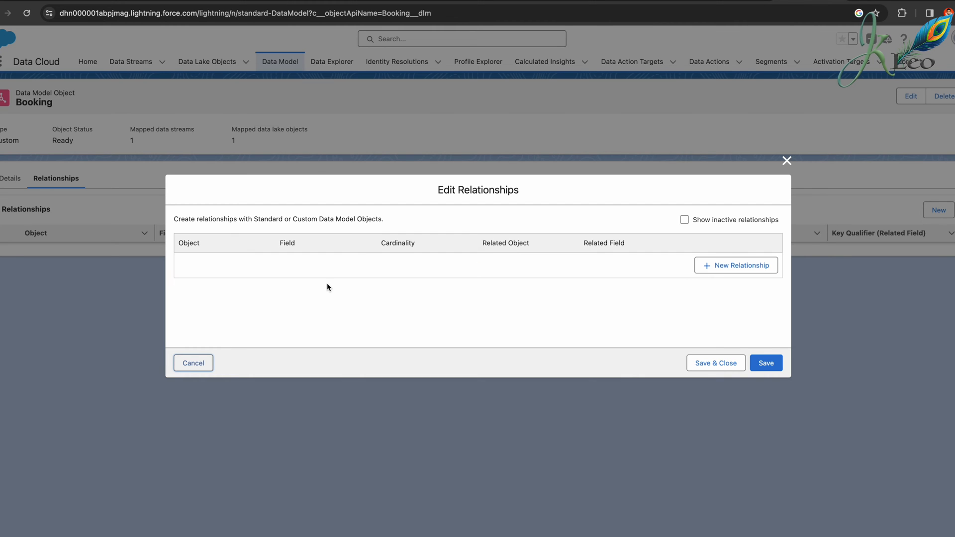
left_click(702, 268)
left_click(351, 270)
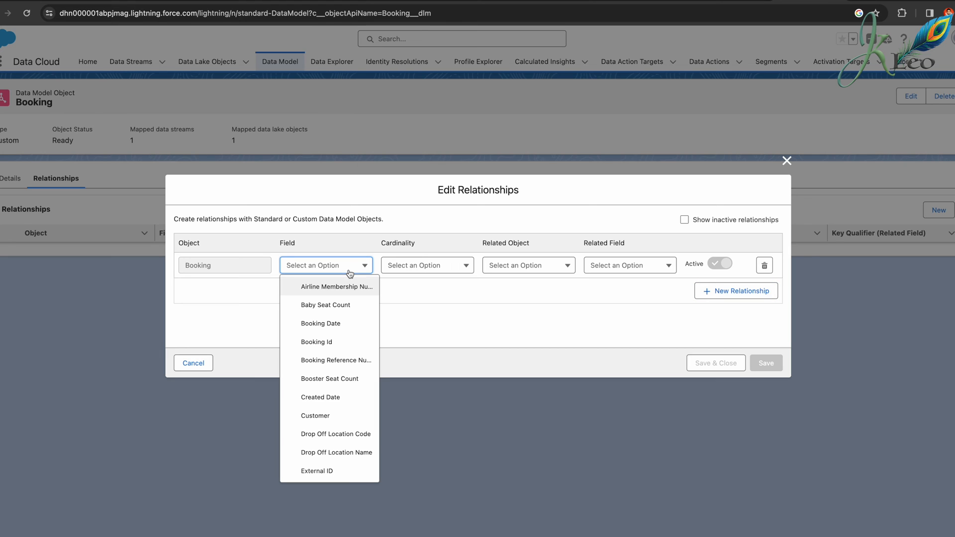
left_click(338, 420)
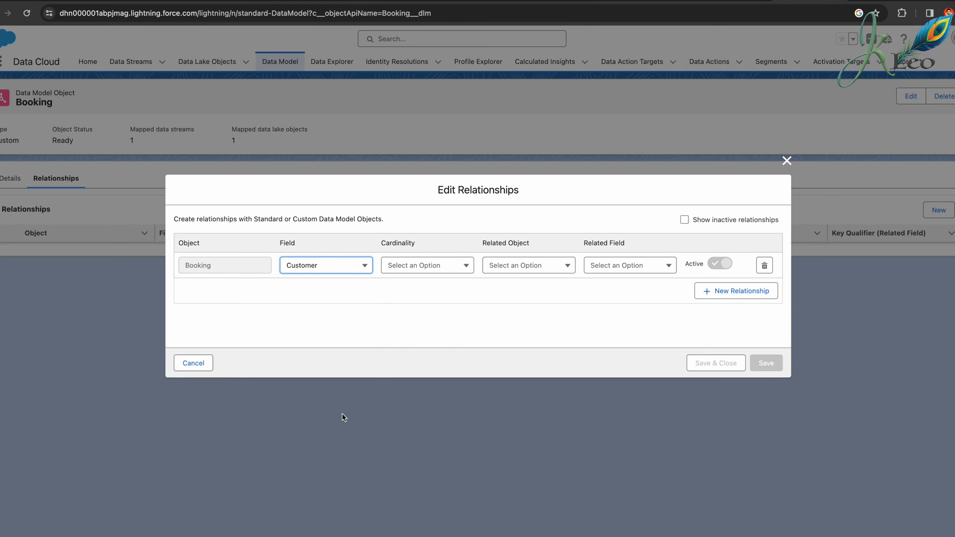
left_click(449, 264)
left_click(420, 304)
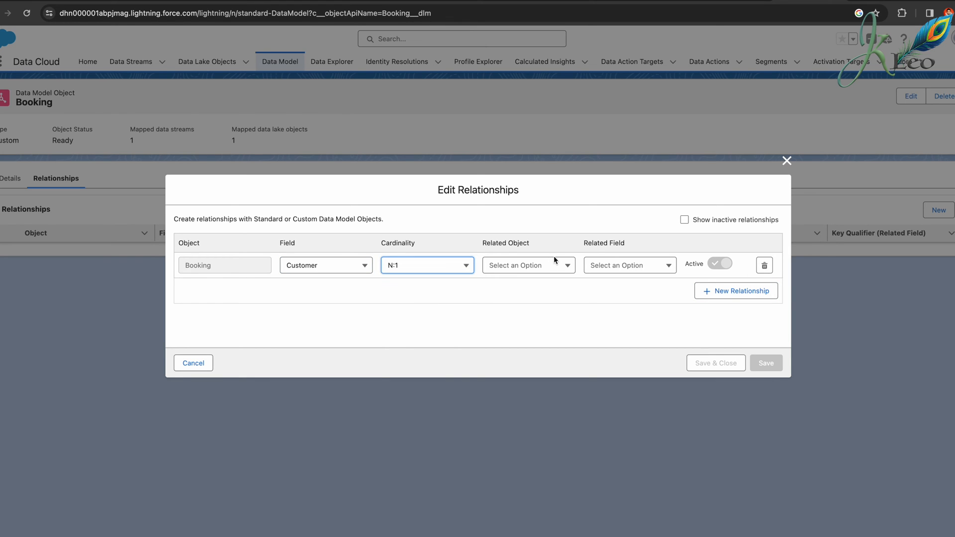
left_click(549, 264)
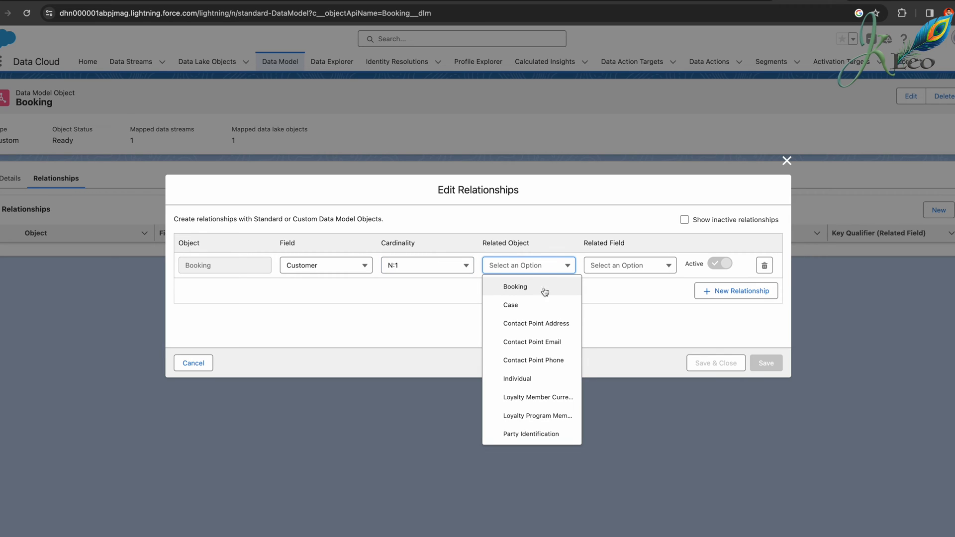
left_click(525, 379)
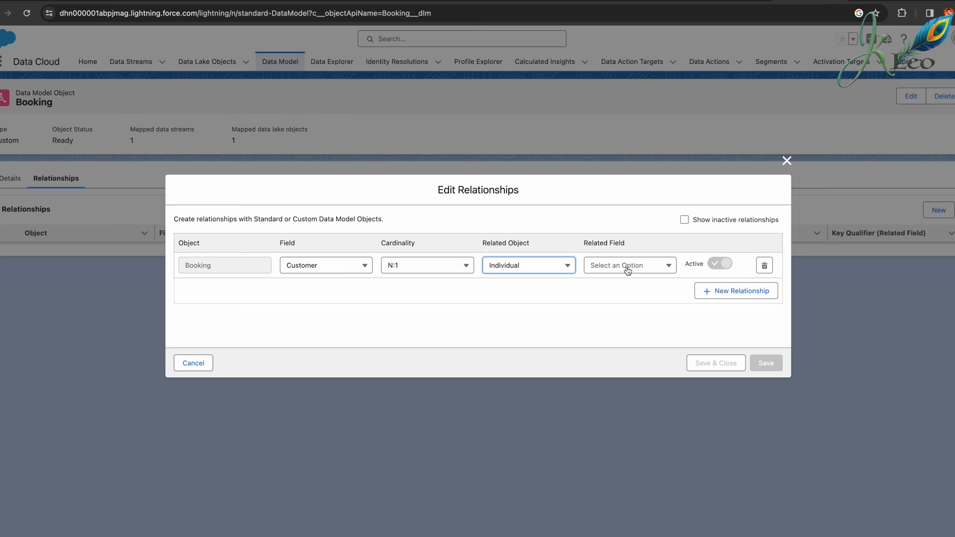
left_click(628, 269)
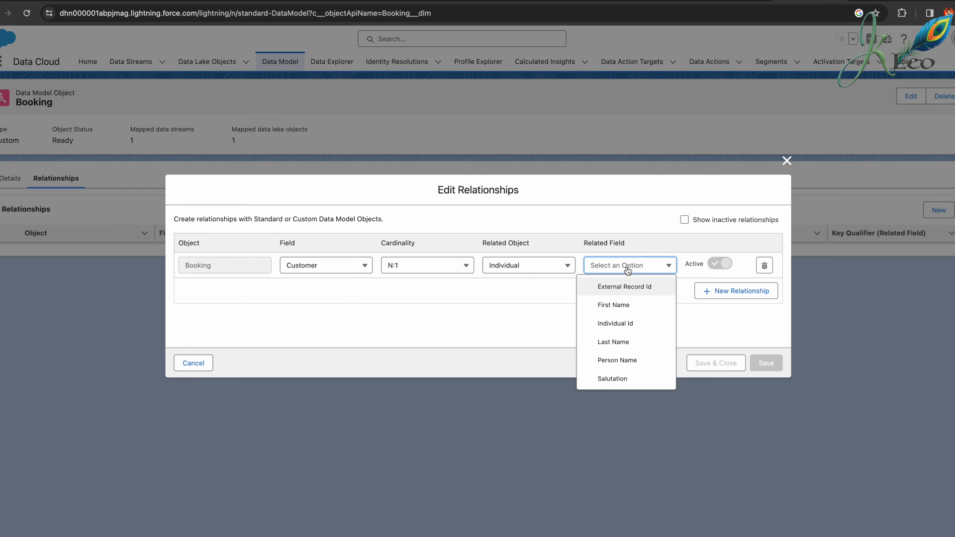
left_click(624, 320)
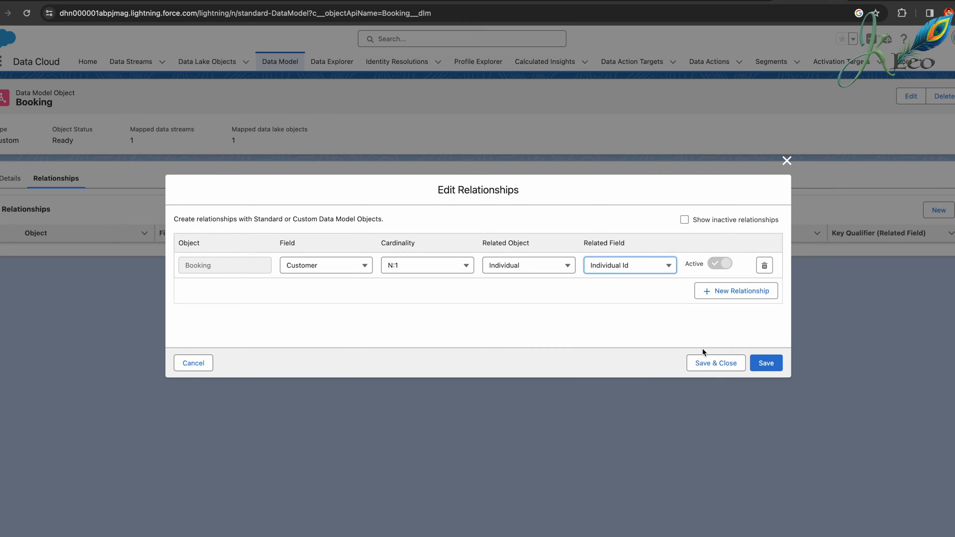
left_click(704, 362)
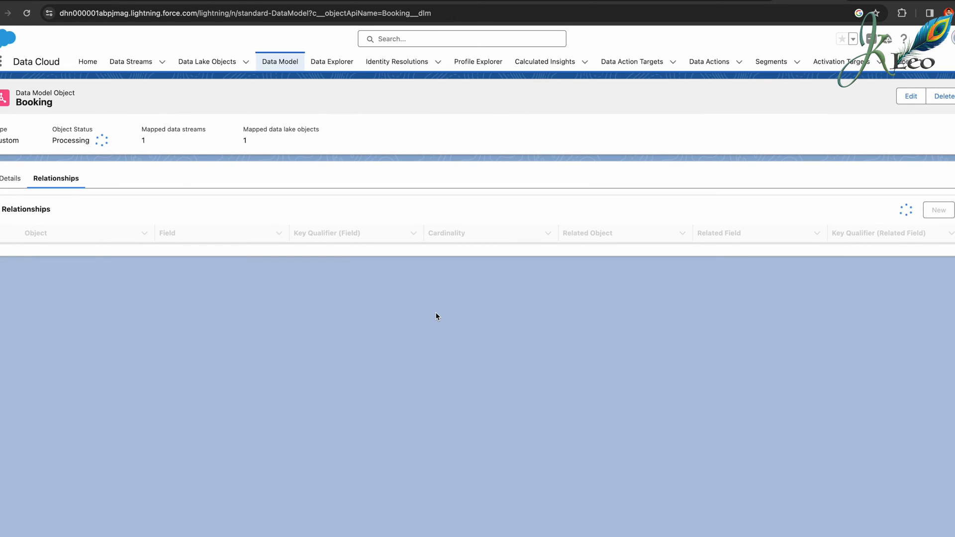
- From the Case data stream's mappings, search for "rental" and switch to the Rental_Preference_c_00DHn000001ABpj data lake object's mappings
left_click(131, 61)
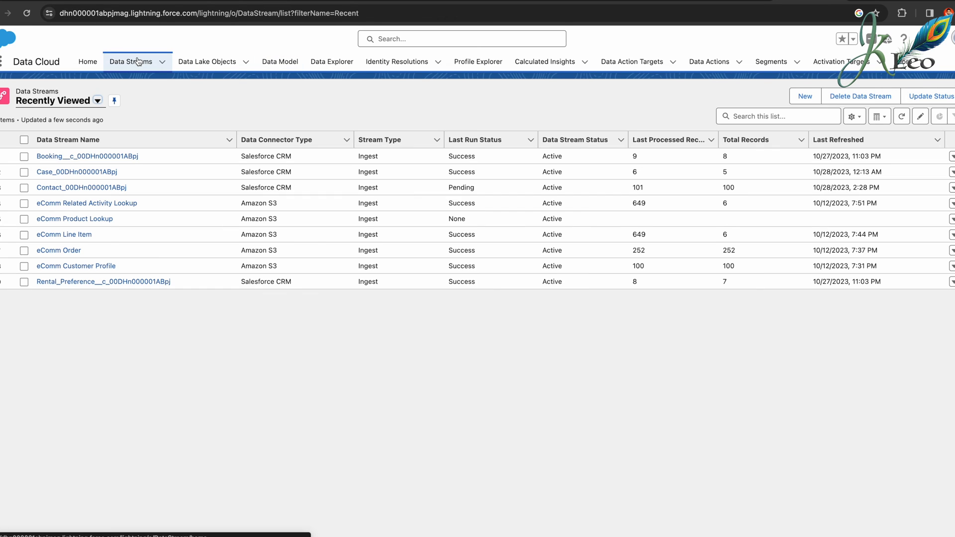
left_click(83, 174)
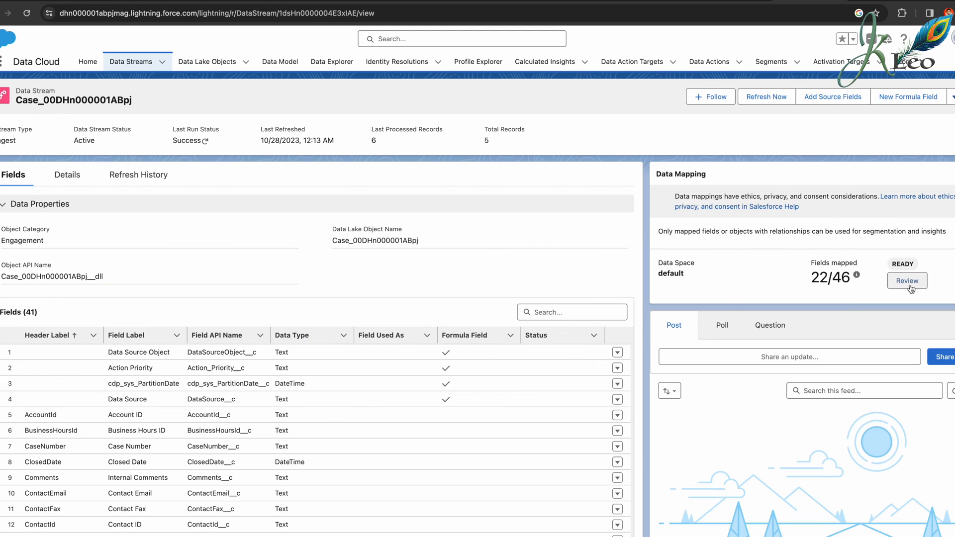
left_click(907, 281)
left_click(85, 127)
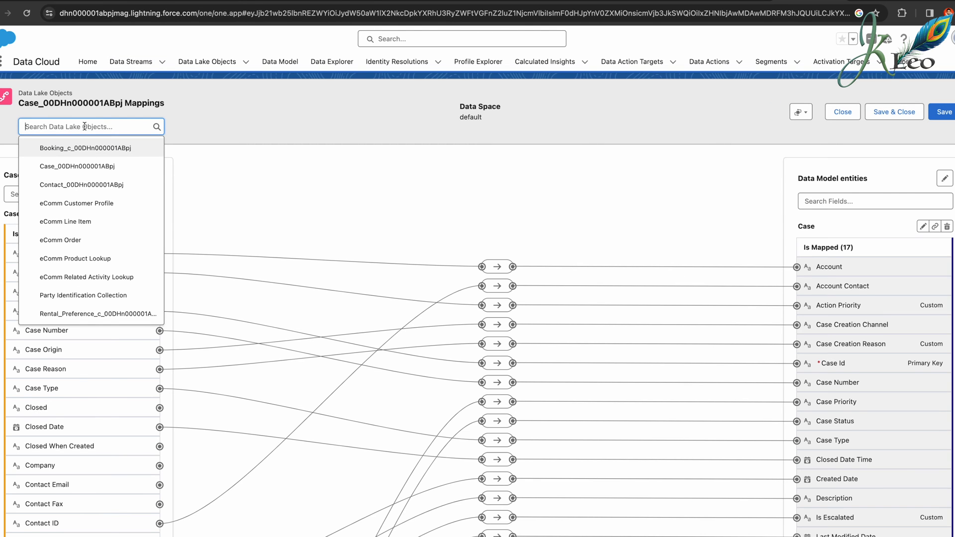
type("rental")
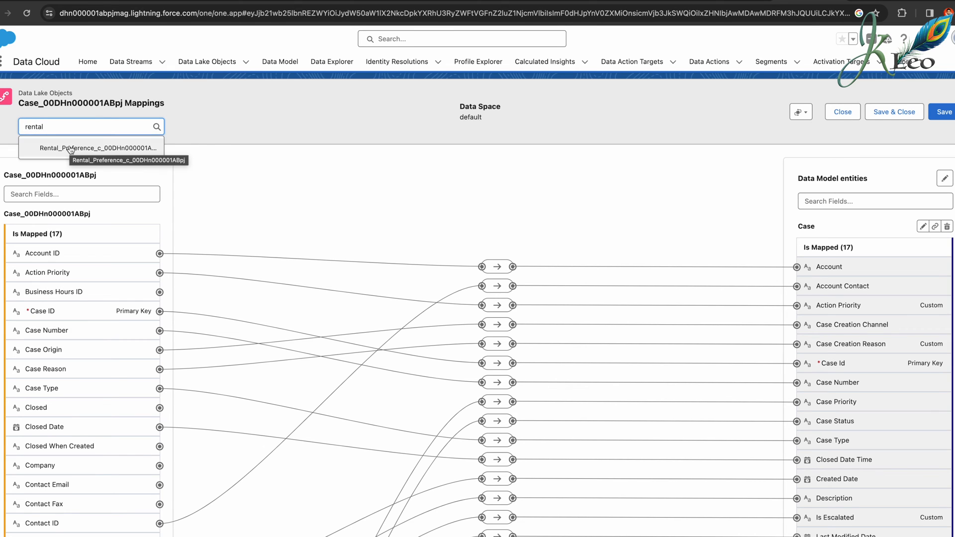
left_click(70, 149)
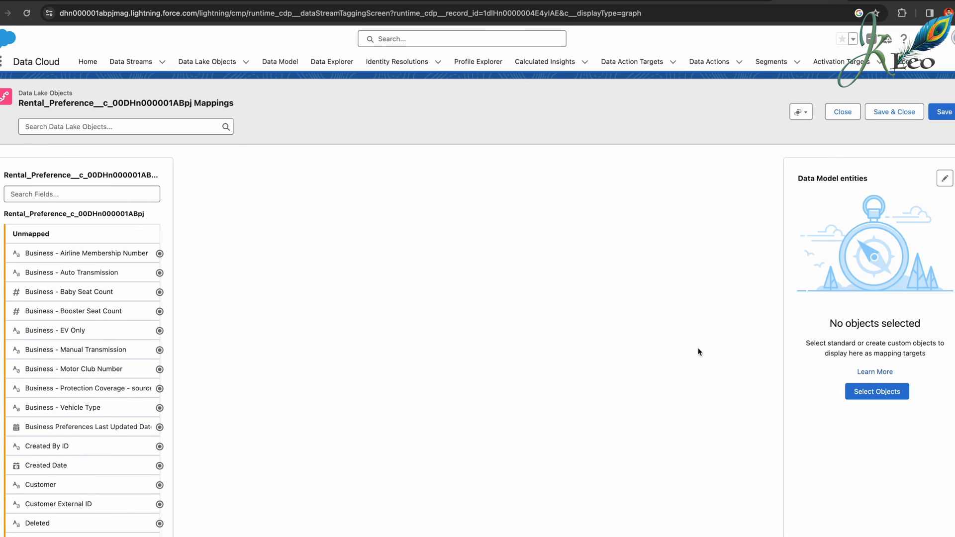
- Start a new custom data model object for the Rental Preference data lake object and label it "Rental"
left_click(868, 393)
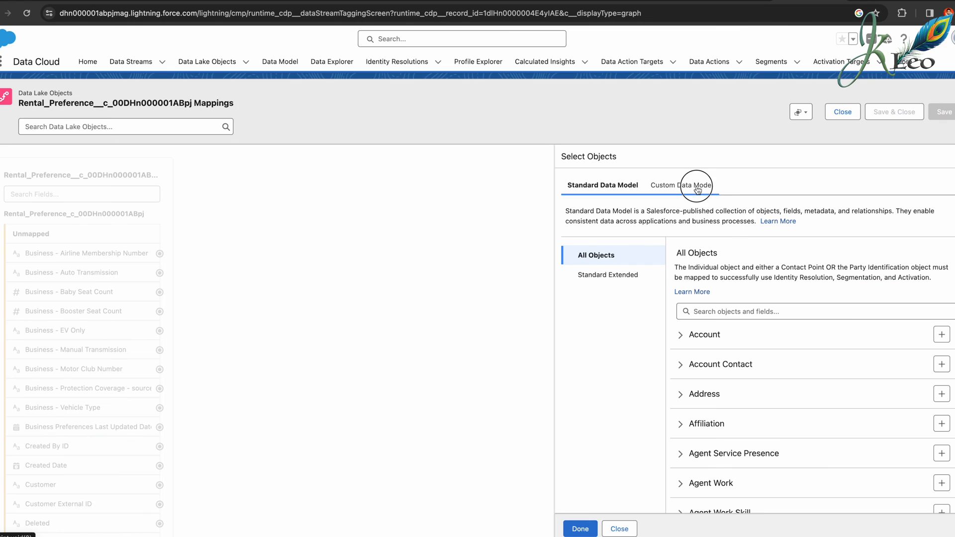
left_click(697, 190)
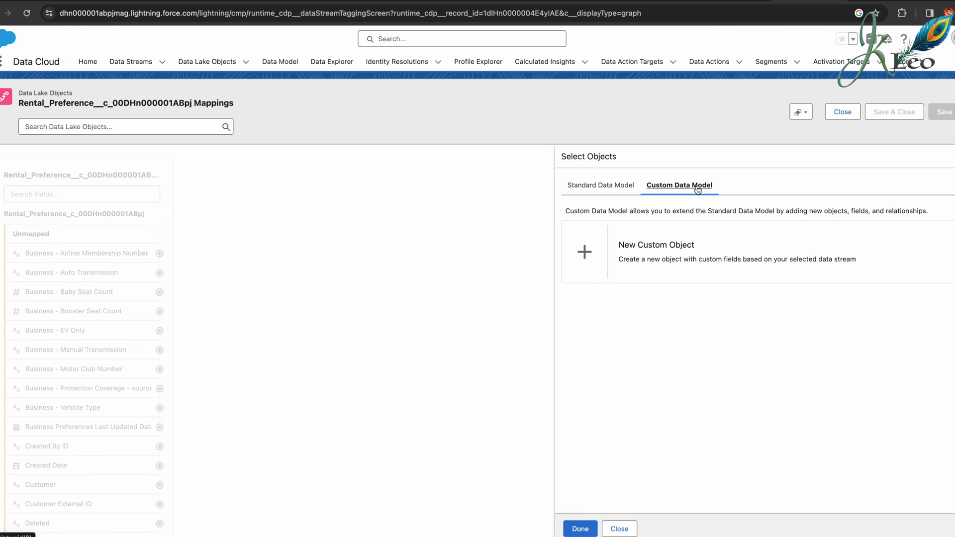
left_click(681, 257)
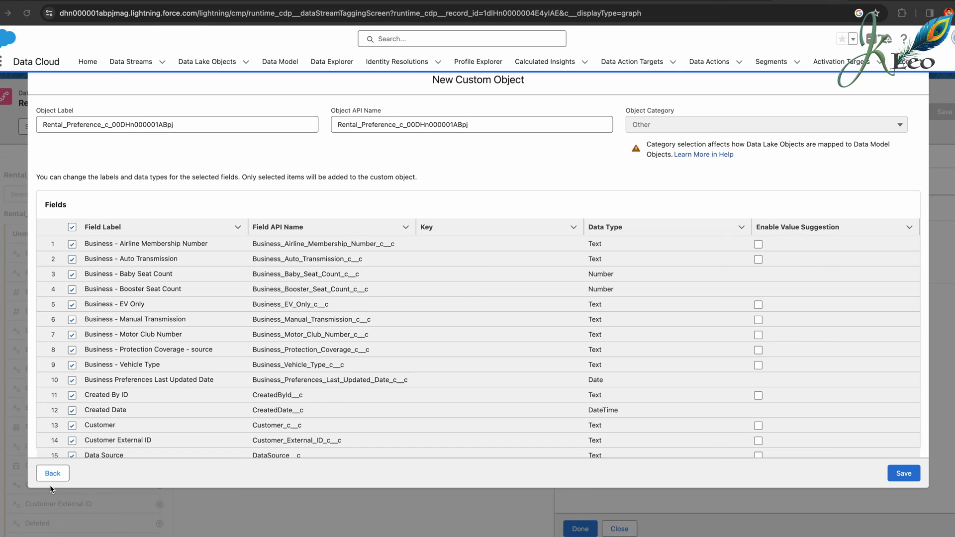
double_click(273, 124)
type("Rental")
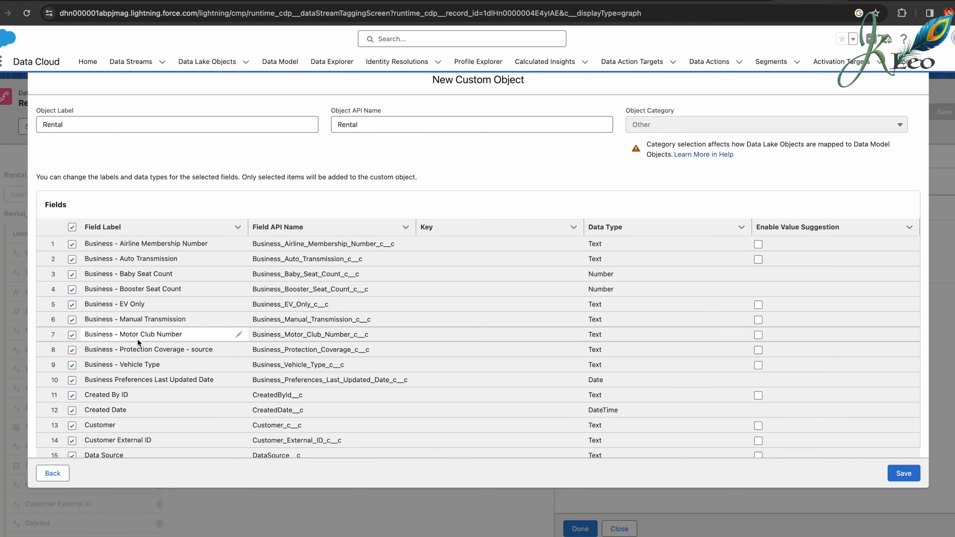
- Exclude the Created By ID and Customer External ID fields from the custom Rental object and review the remaining fields
scroll(137, 340, "down", 3)
left_click(71, 331)
left_click(73, 376)
scroll(73, 377, "down", 5)
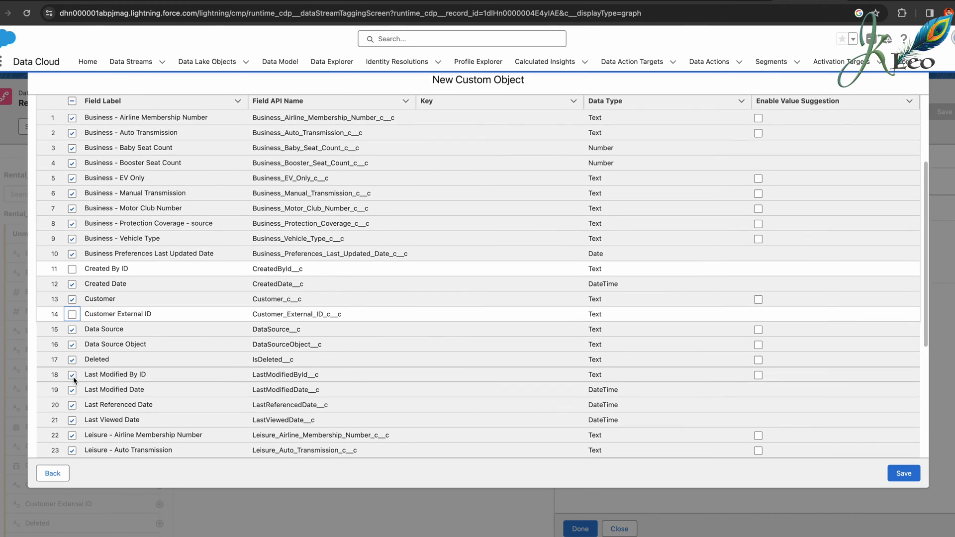
scroll(76, 377, "down", 3)
scroll(76, 377, "up", 5)
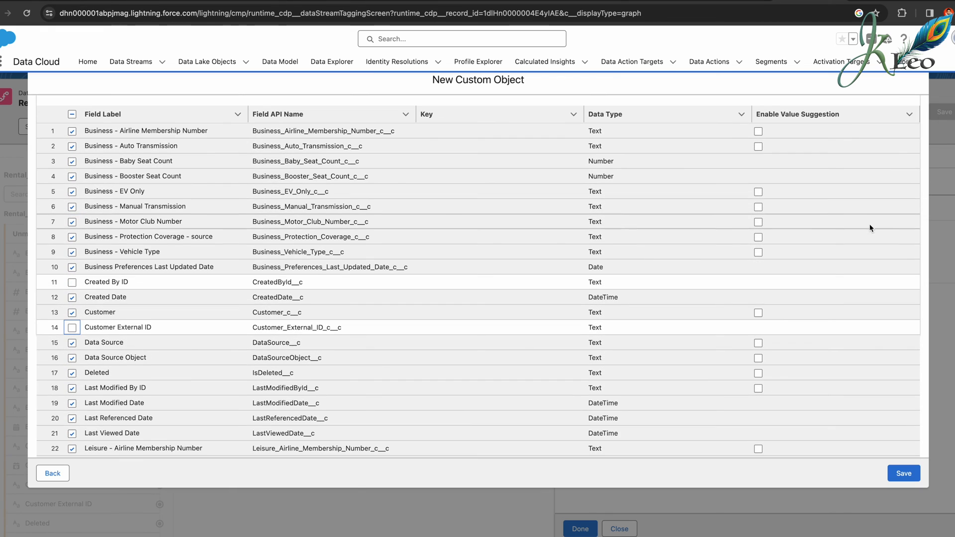
scroll(881, 136, "up", 3)
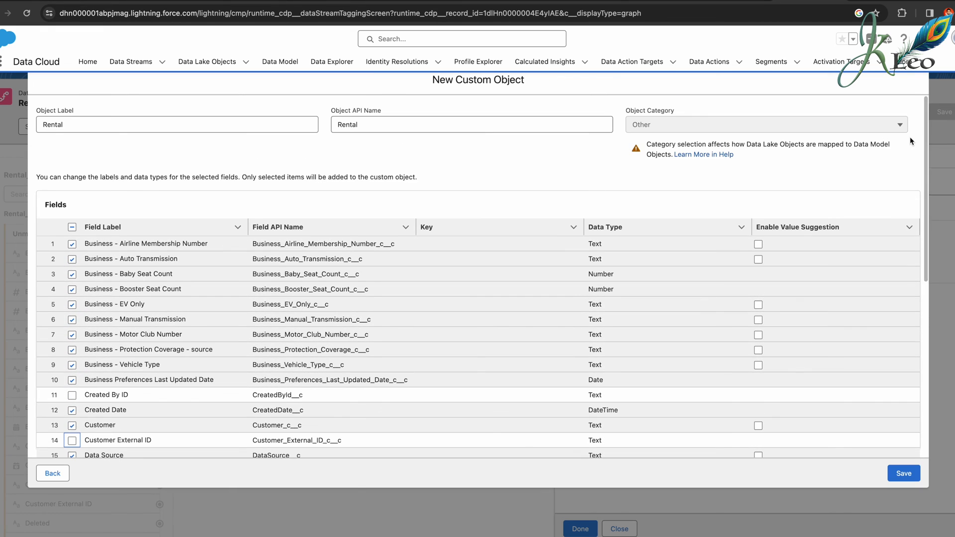
scroll(606, 314, "down", 5)
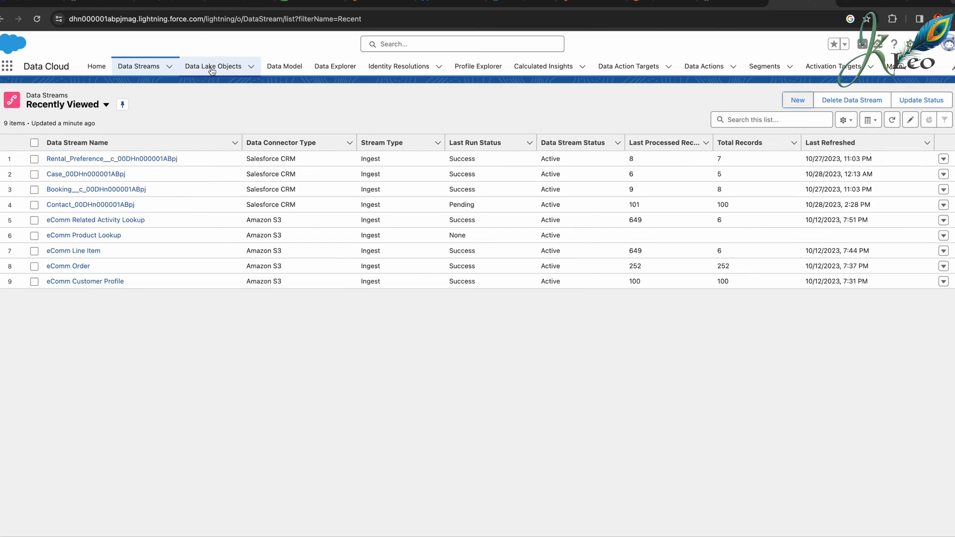
- Open the Party Identification Collection data lake object and start its data mapping
left_click(211, 67)
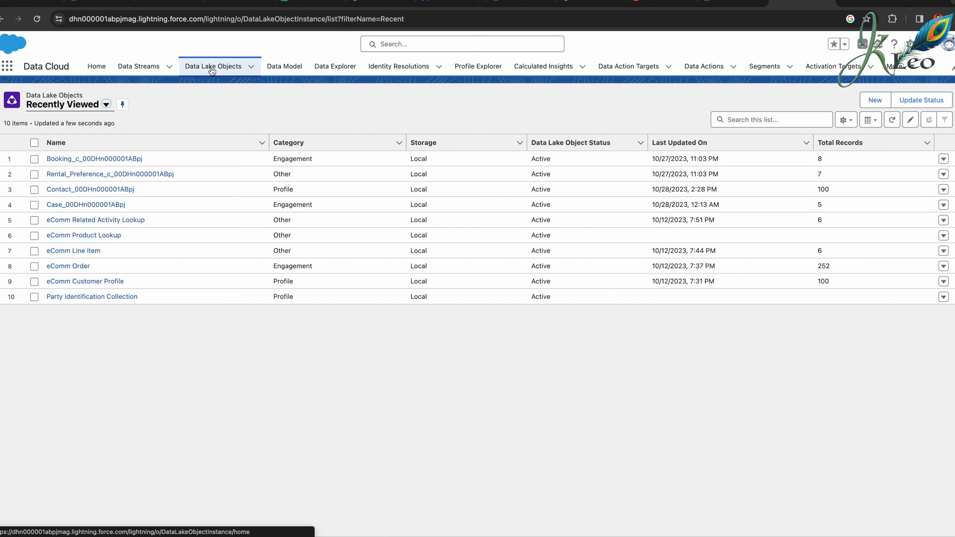
left_click(87, 297)
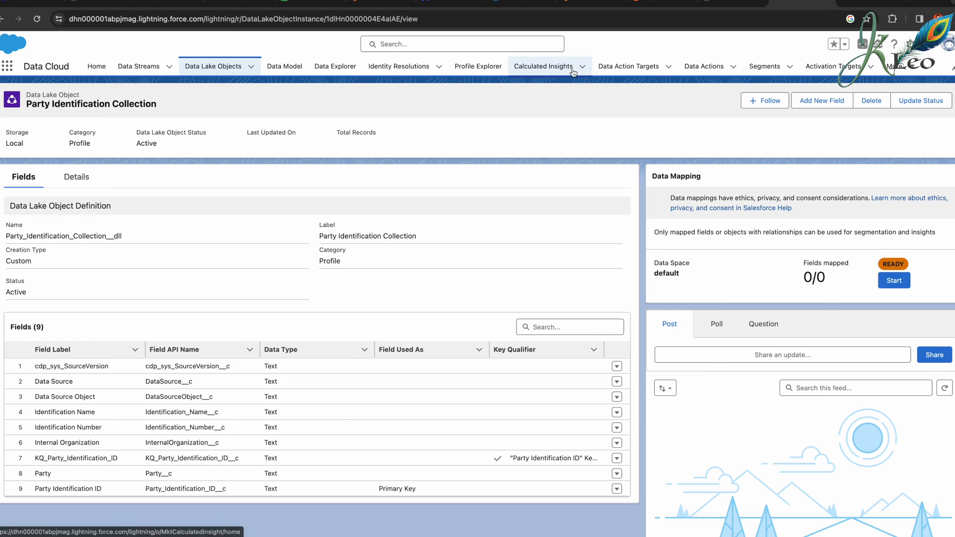
left_click(893, 280)
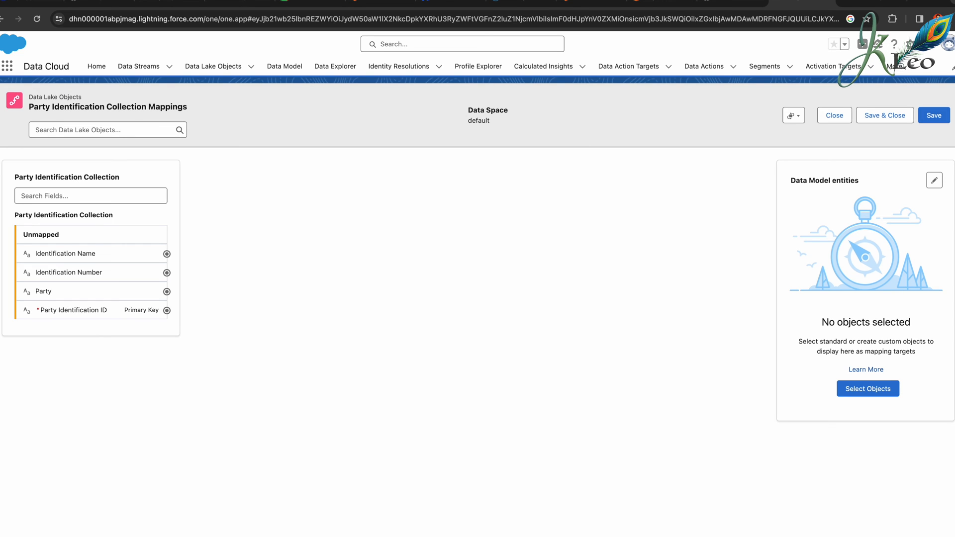
- Switch the Party Identification Collection mappings to the table view
left_click(766, 118)
left_click(793, 116)
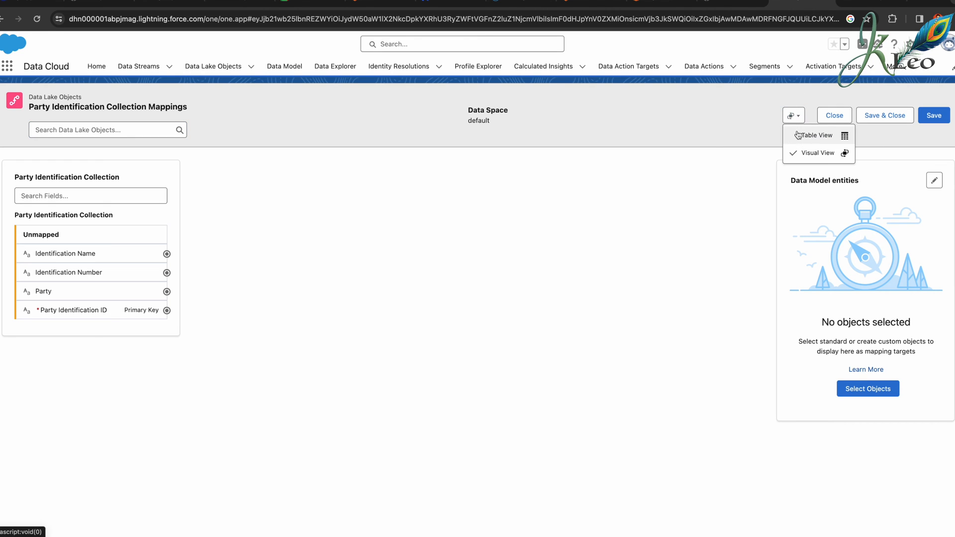
left_click(797, 133)
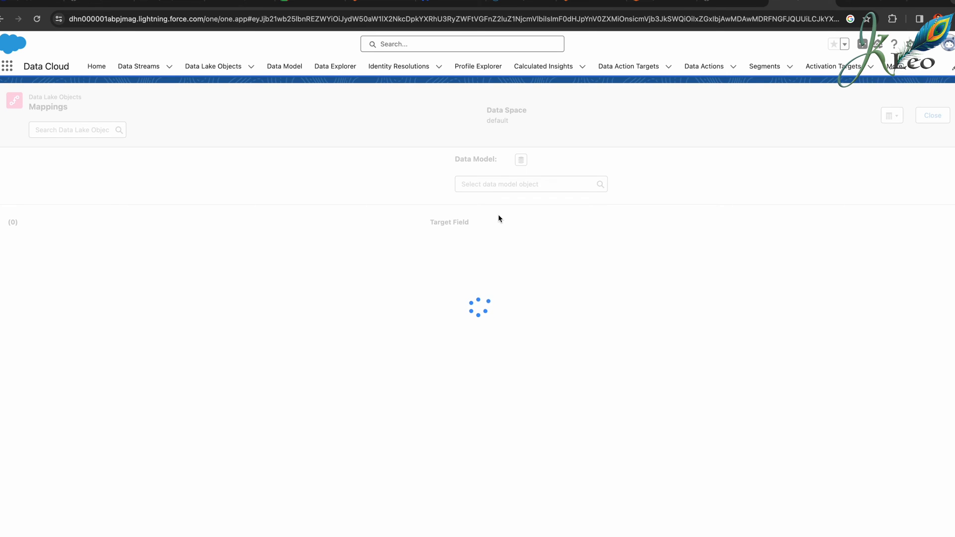
- Search the standard data model for "party", add Party Identification as the mapping target, and save the mappings
left_click(499, 185)
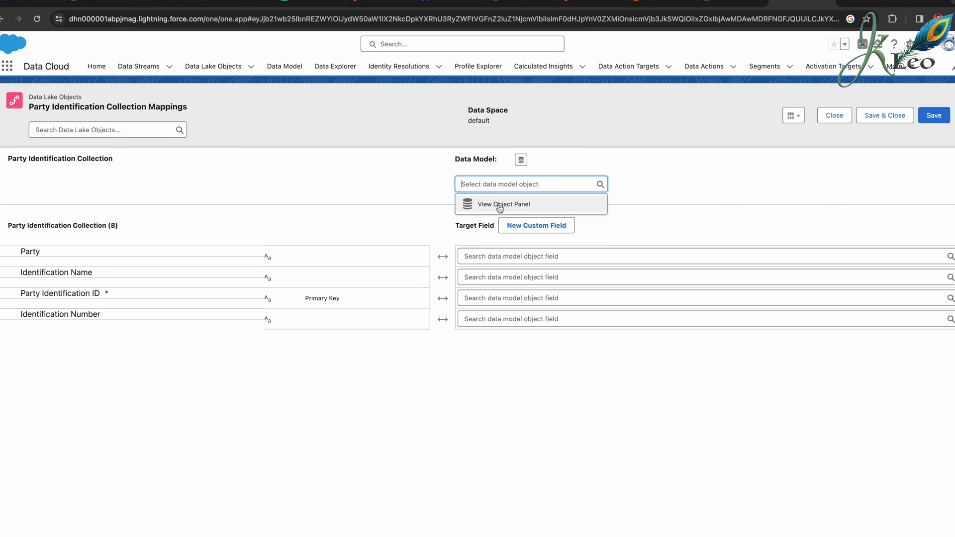
left_click(499, 206)
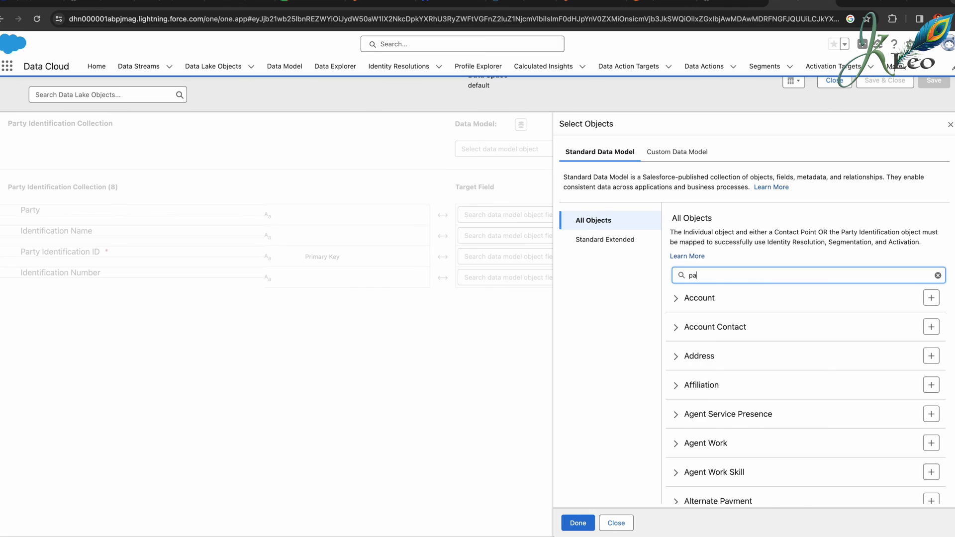
type("rty")
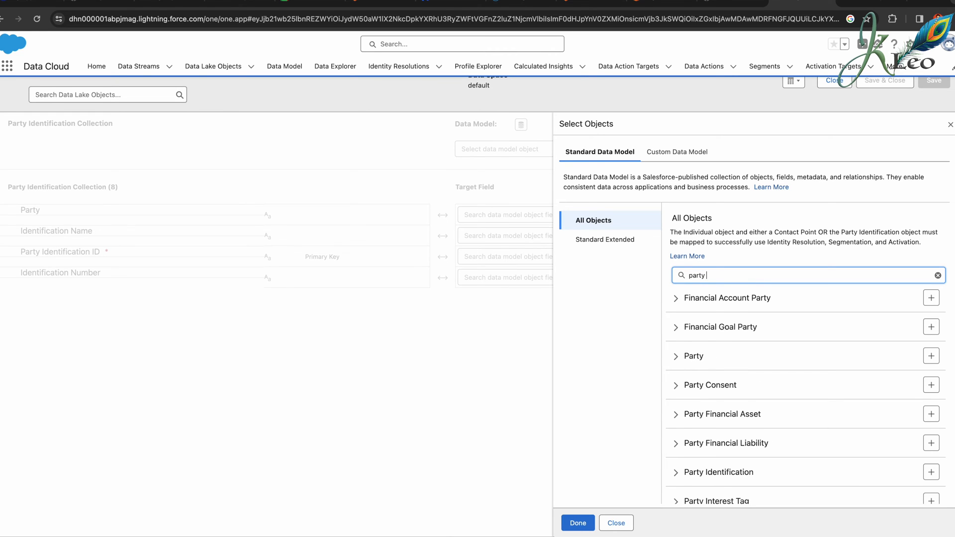
left_click(931, 472)
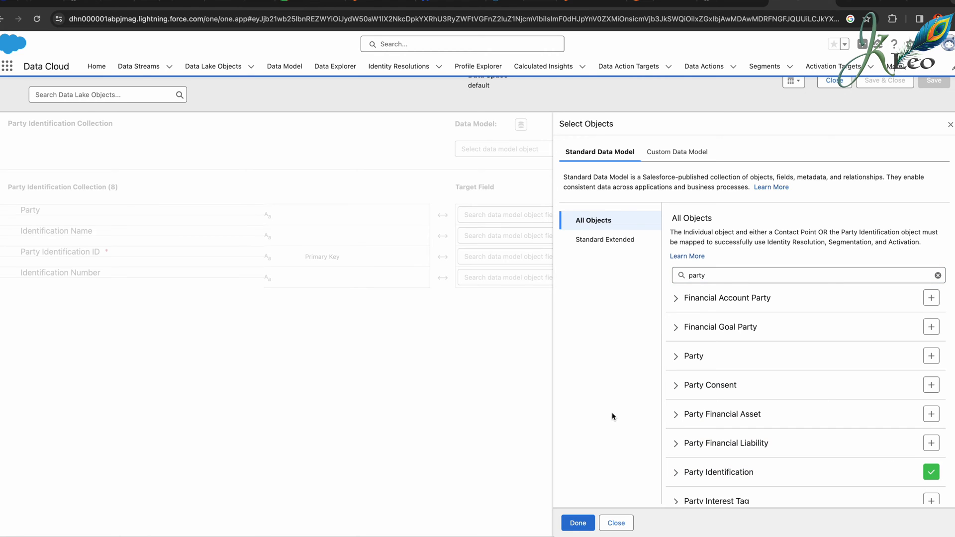
left_click(577, 522)
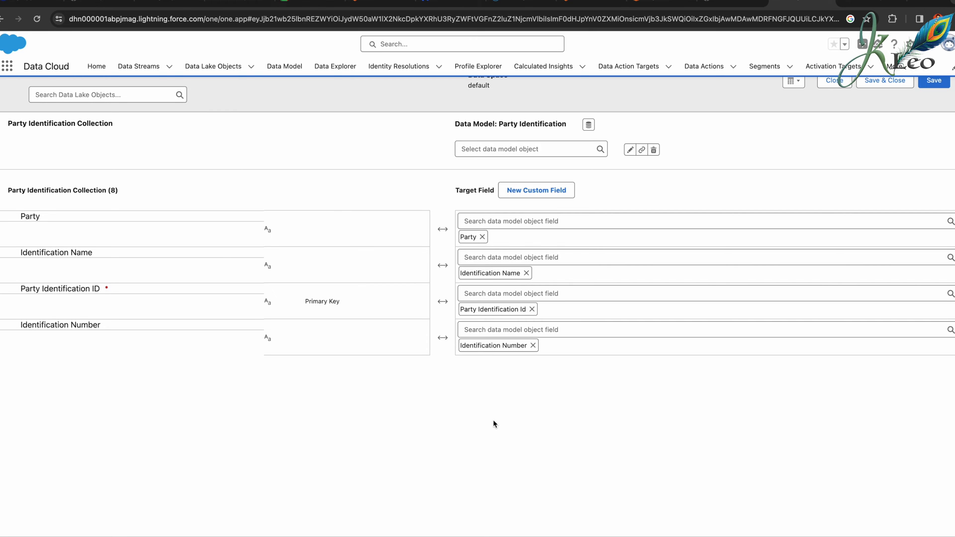
scroll(905, 192, "up", 1)
left_click(932, 120)
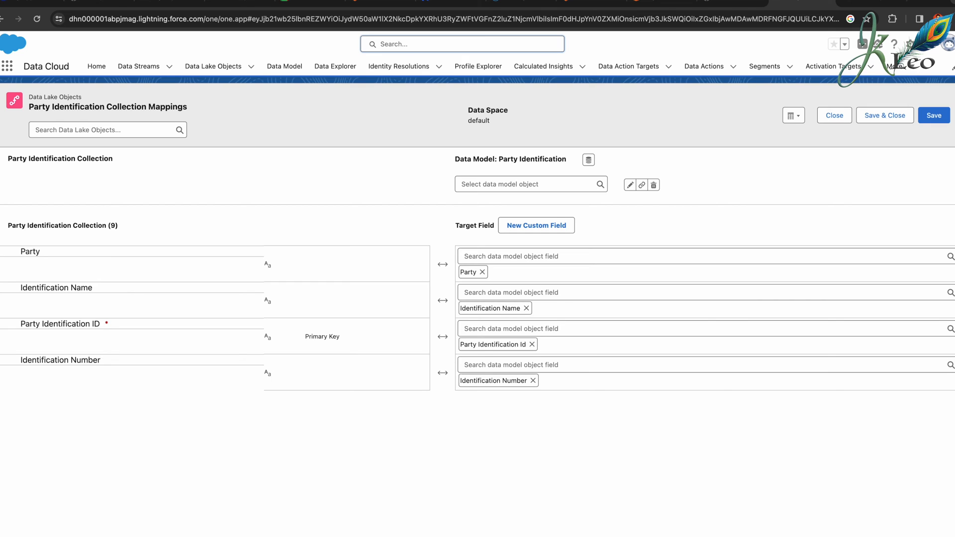
- Switch the mappings to the visual view and review the mapped and unmapped fields of the Party Identification object
left_click(793, 115)
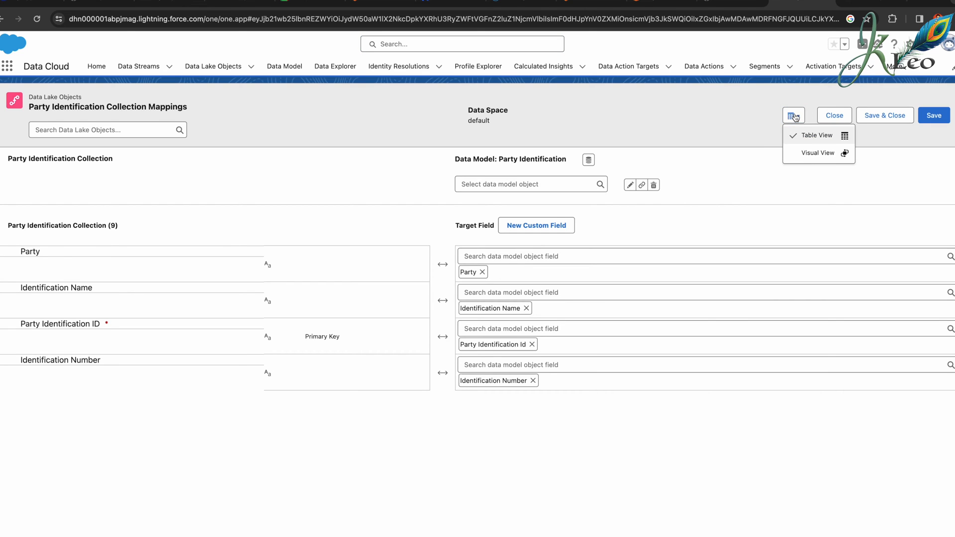
left_click(800, 153)
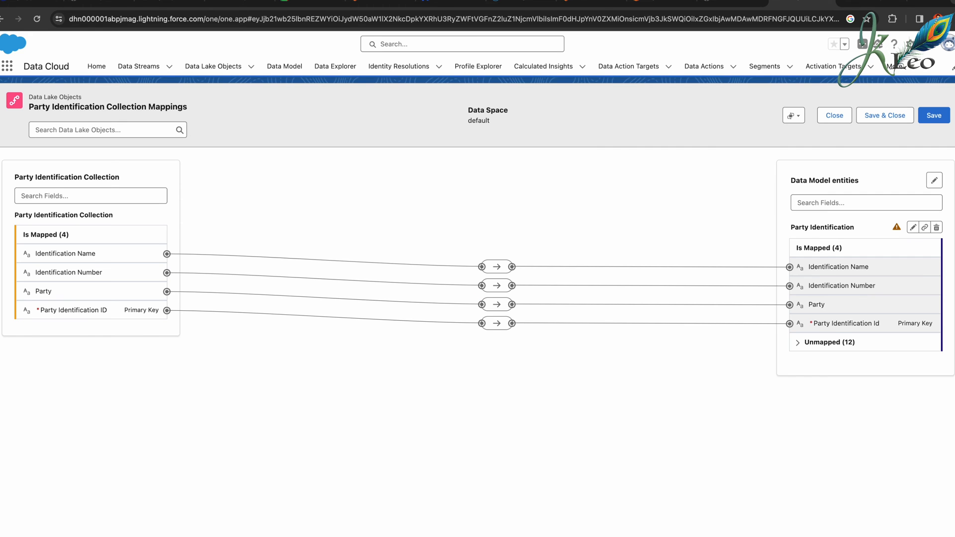
left_click(823, 346)
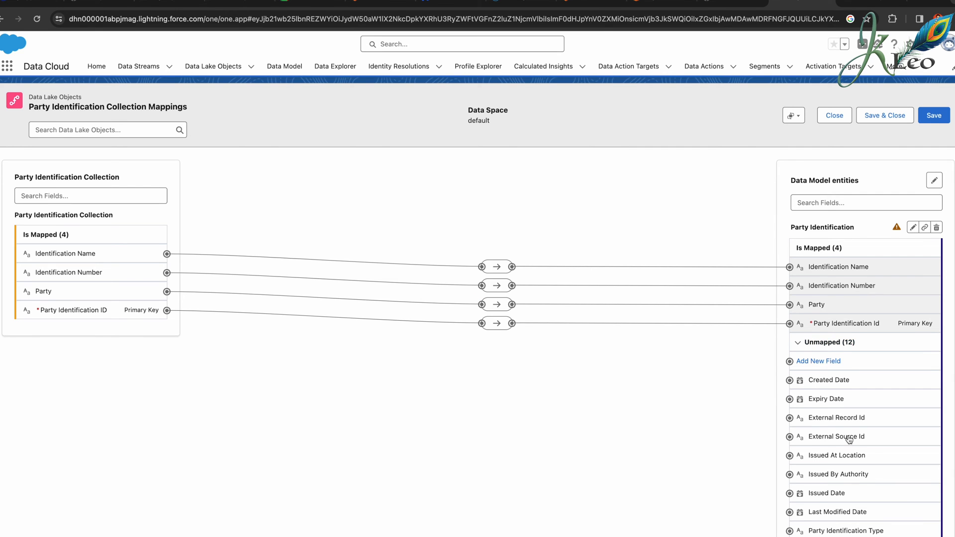
scroll(849, 438, "down", 3)
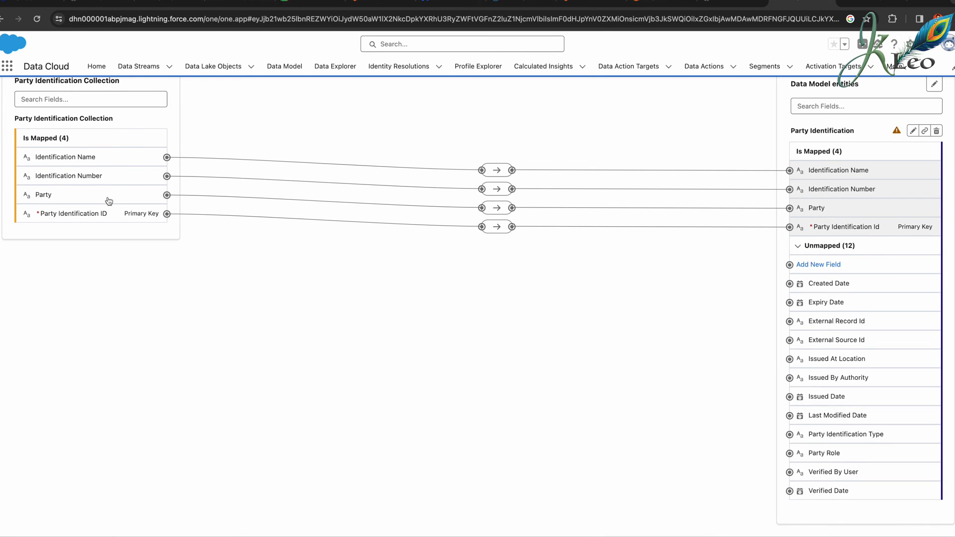
- Save the Party Identification Collection field mappings and dismiss the notification
scroll(107, 199, "up", 2)
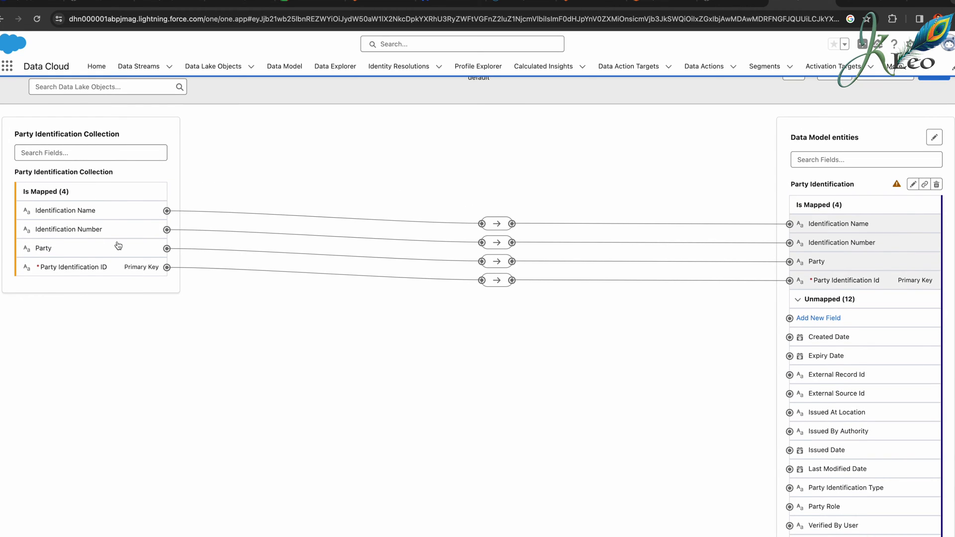
scroll(137, 220, "up", 2)
left_click(933, 121)
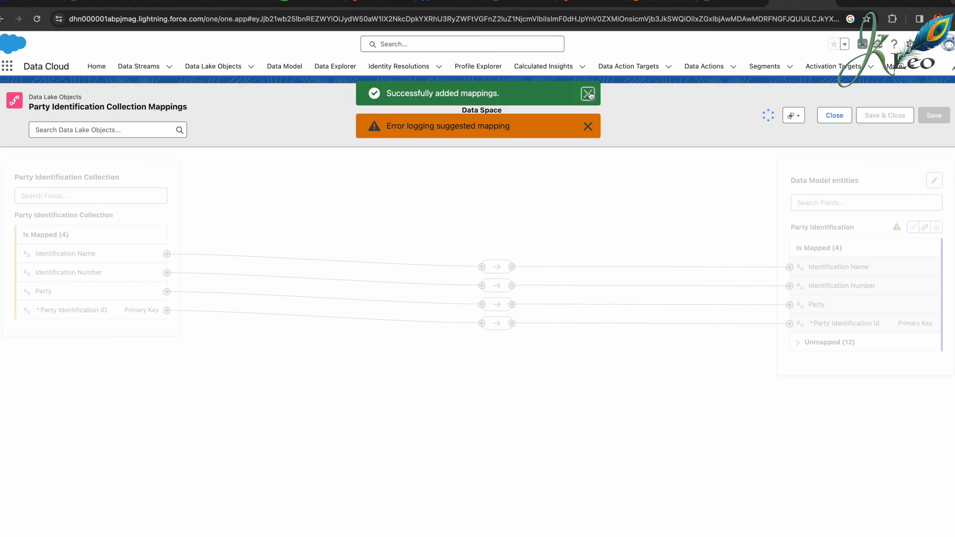
left_click(589, 94)
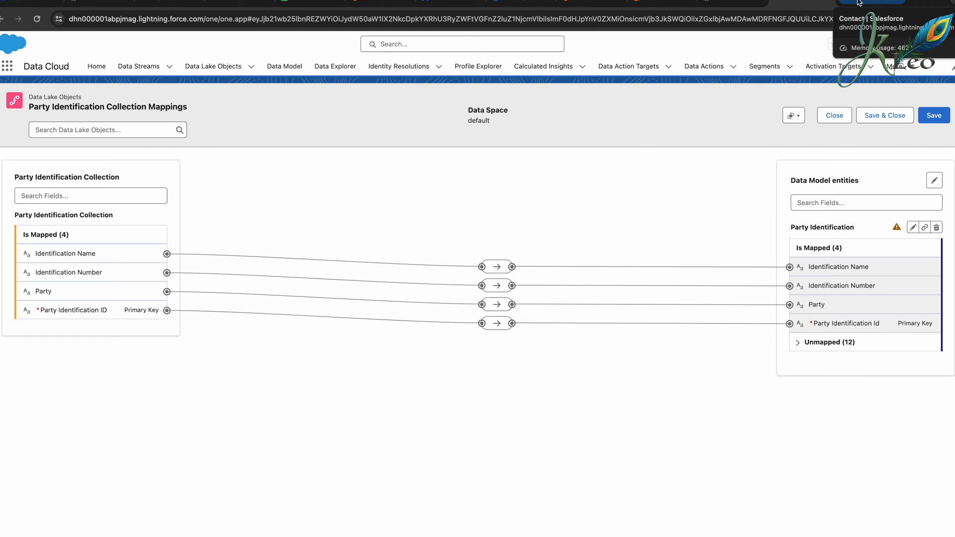
left_click(857, 3)
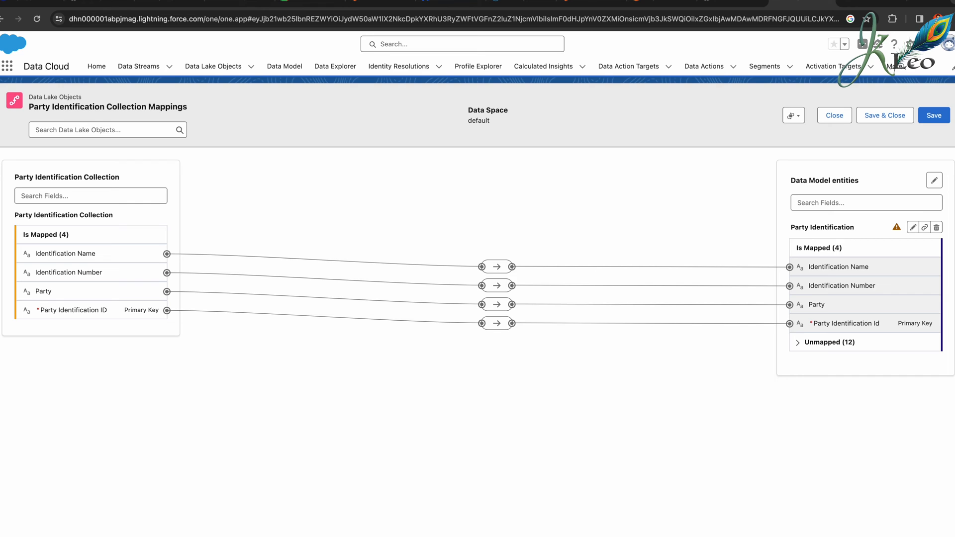
- Start creating a custom data model object from a file in the default data space
left_click(287, 72)
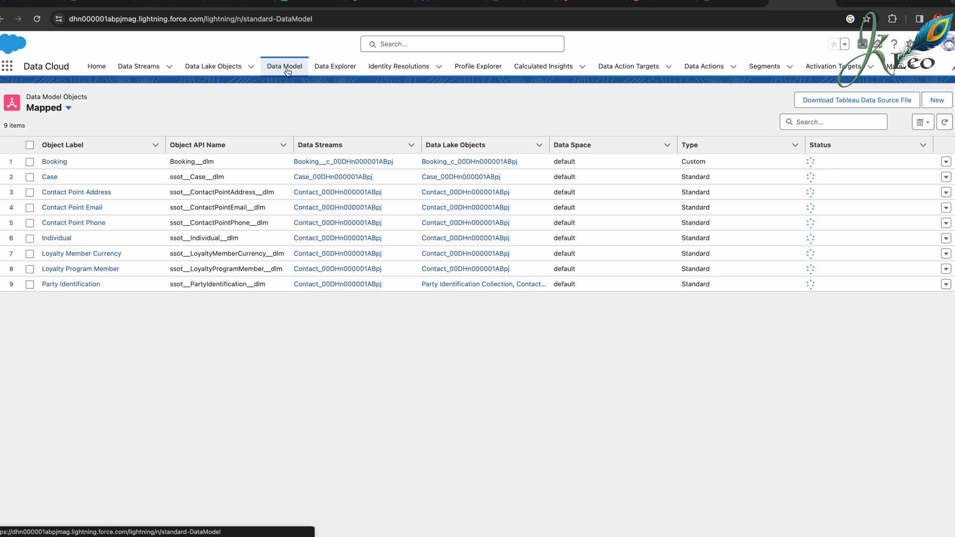
left_click(948, 100)
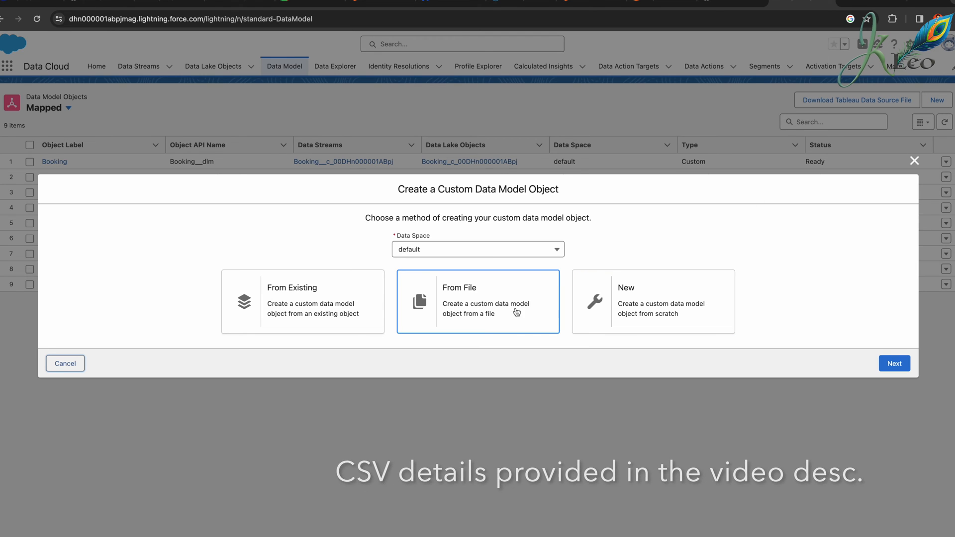
left_click(506, 311)
left_click(894, 364)
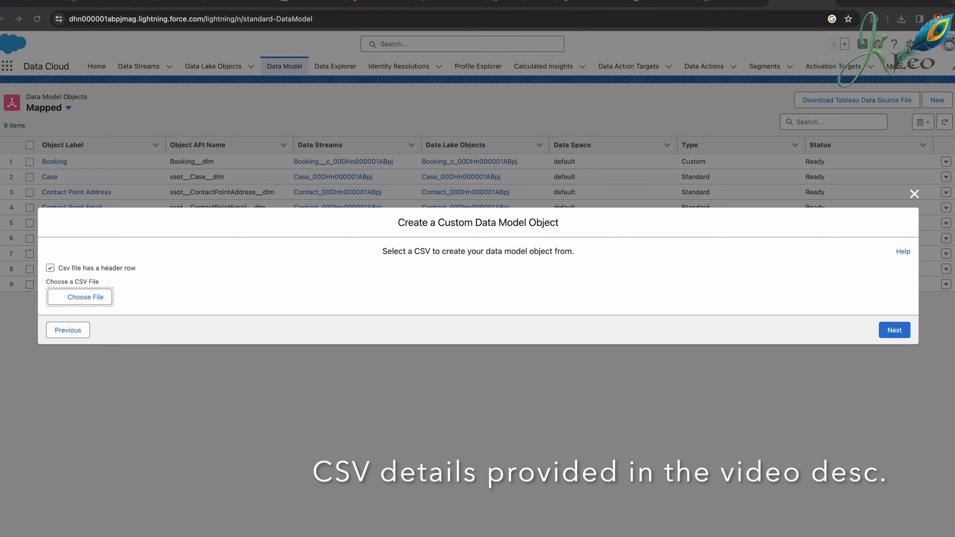
- Preview the column headers of rental_preference_schema_242.csv in Downloads and load the file as the object's field definition
left_click(102, 299)
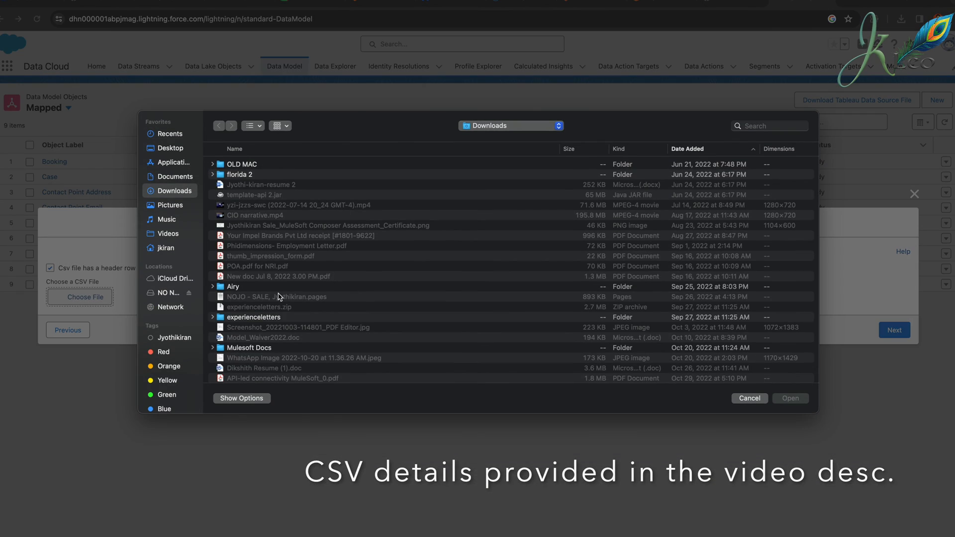
scroll(278, 297, "down", 5)
scroll(278, 297, "down", 3)
left_click(328, 373)
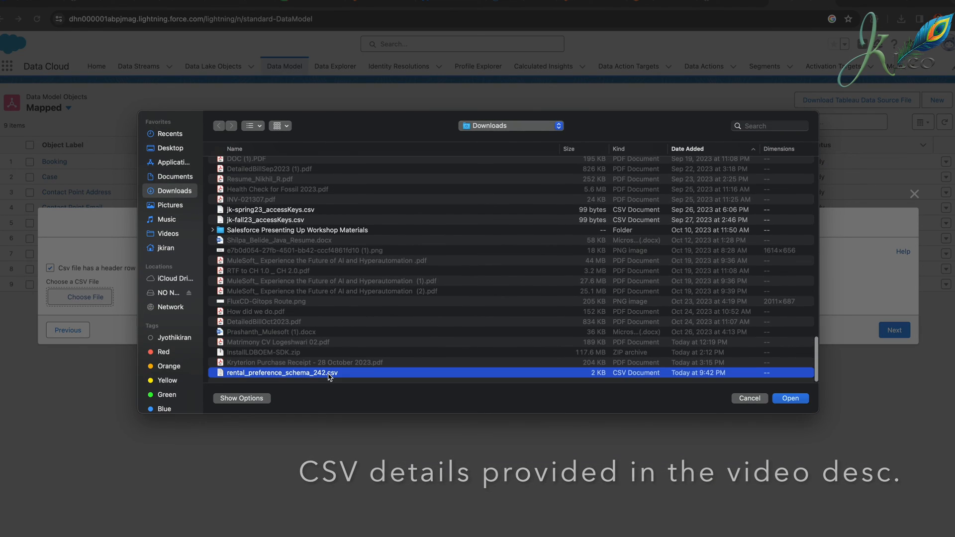
key("space")
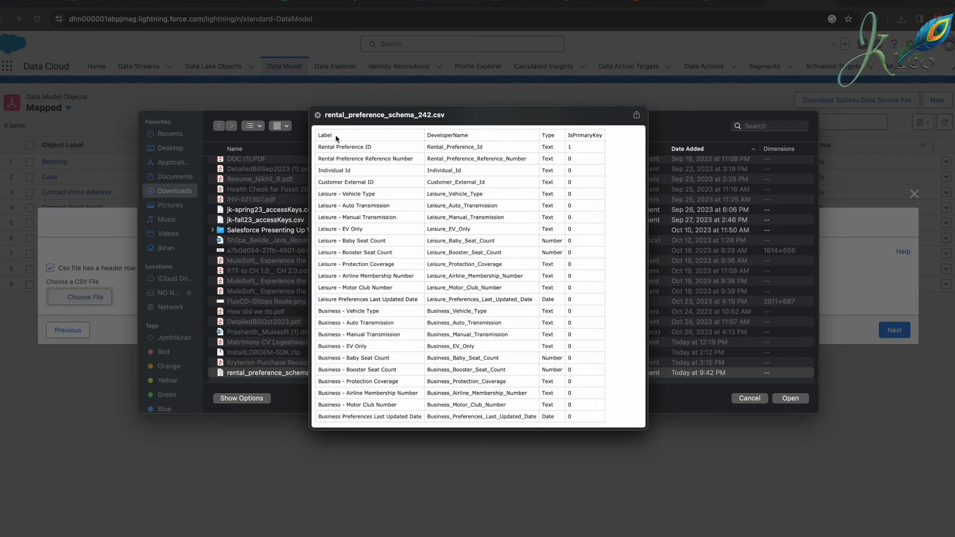
left_click_drag(352, 120, 357, 121)
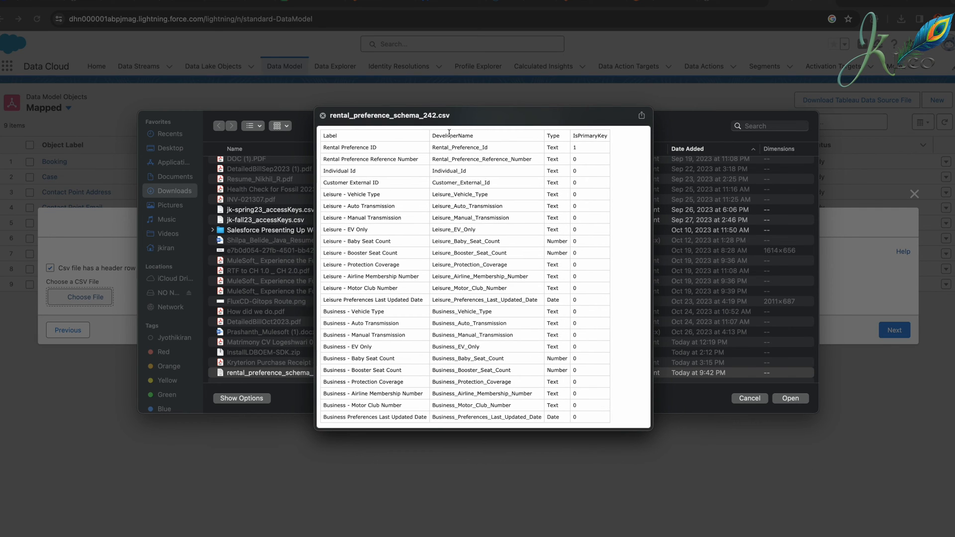
left_click(351, 133)
left_click_drag(438, 115, 367, 134)
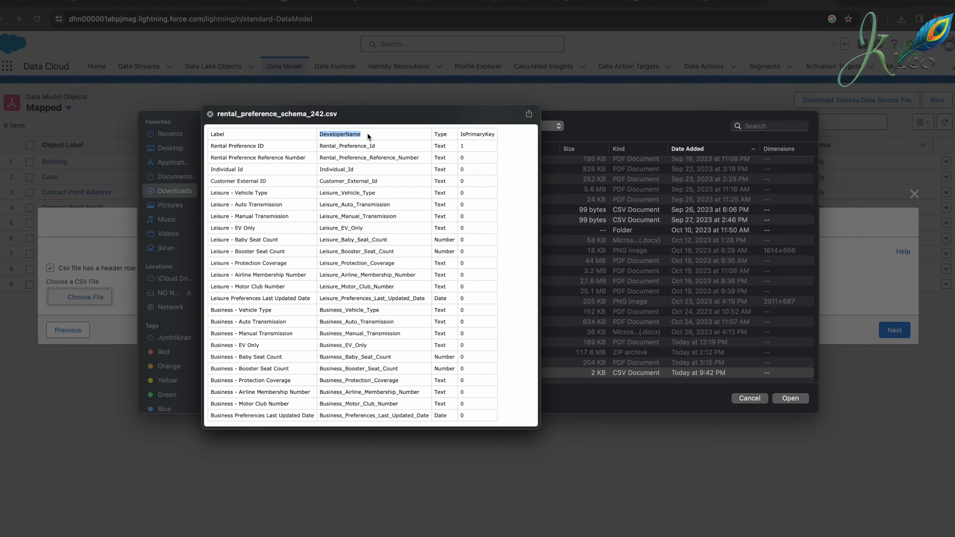
left_click_drag(432, 133, 494, 134)
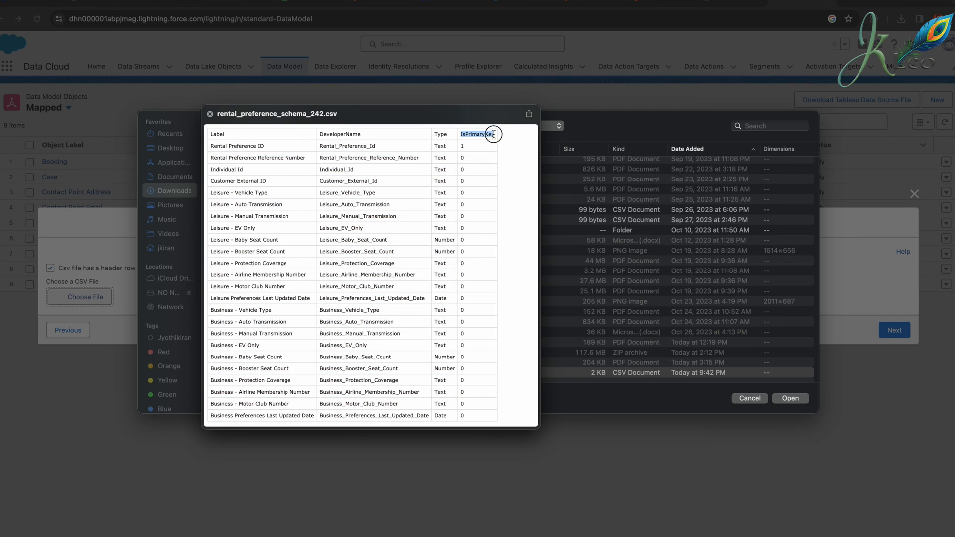
left_click(494, 133)
key("space")
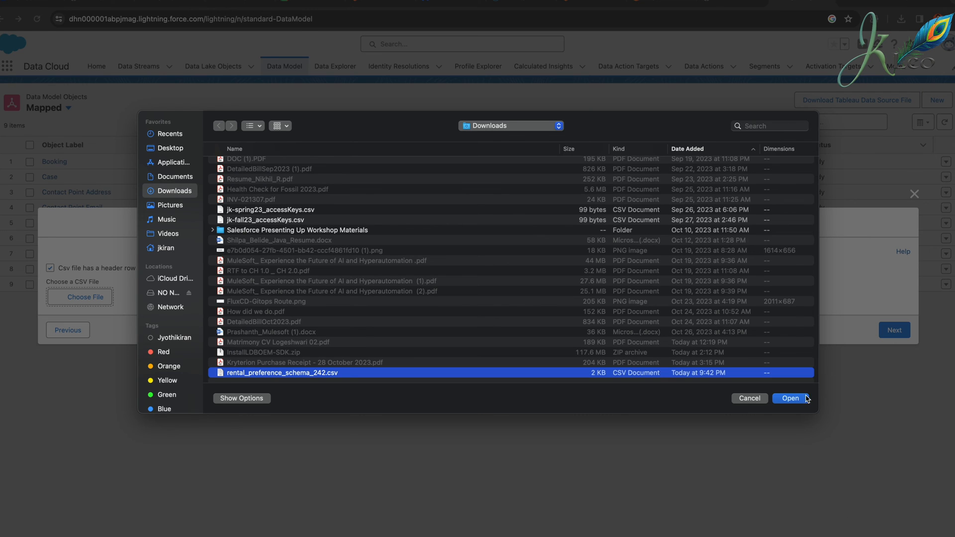
left_click(790, 398)
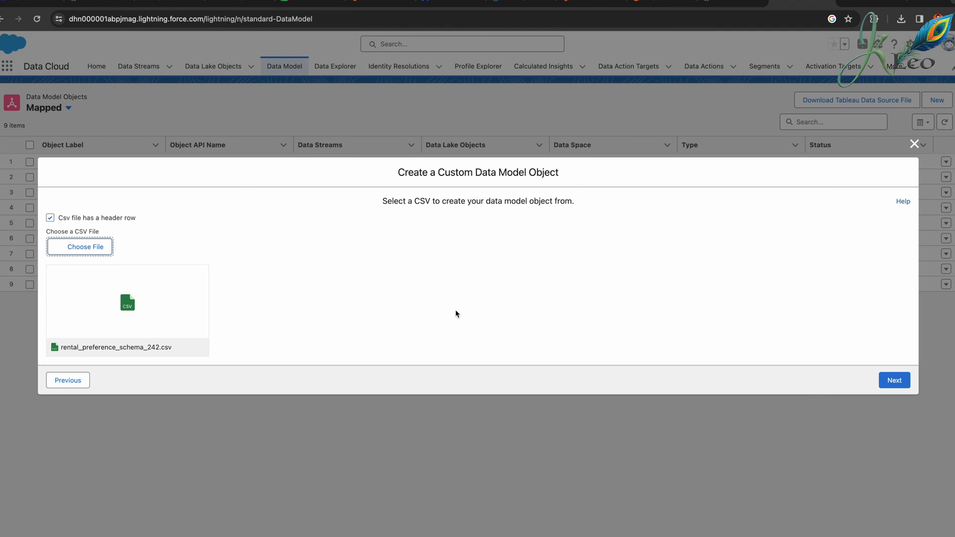
left_click(890, 381)
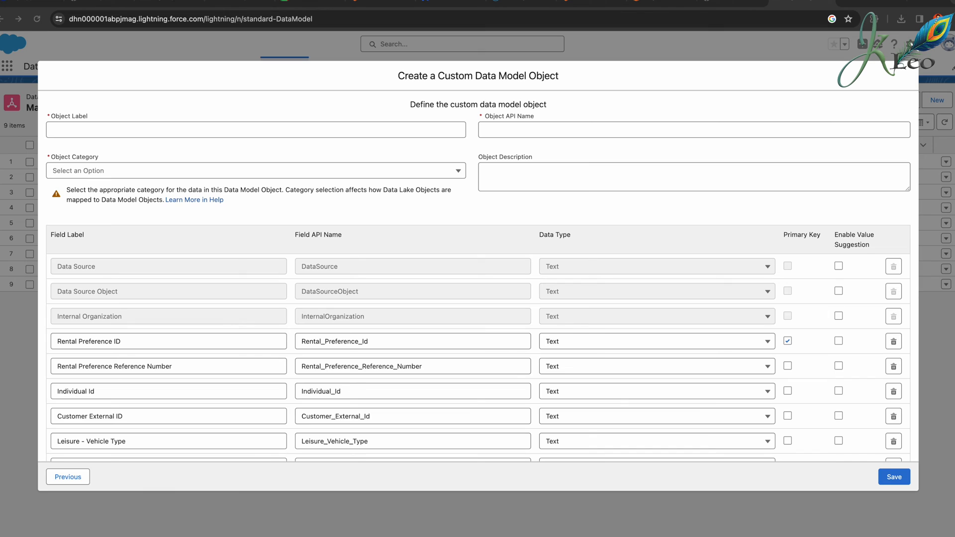
- Label the object Rental Preference, set its category to Other, and describe it as "Individual preferences for leisure and business rentals"
left_click(151, 127)
type("Rental Preference")
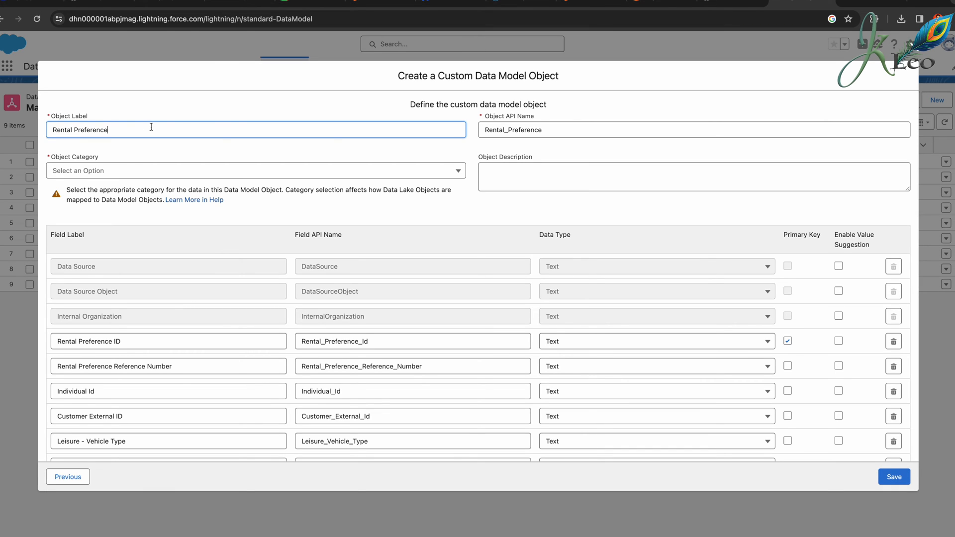
left_click(373, 174)
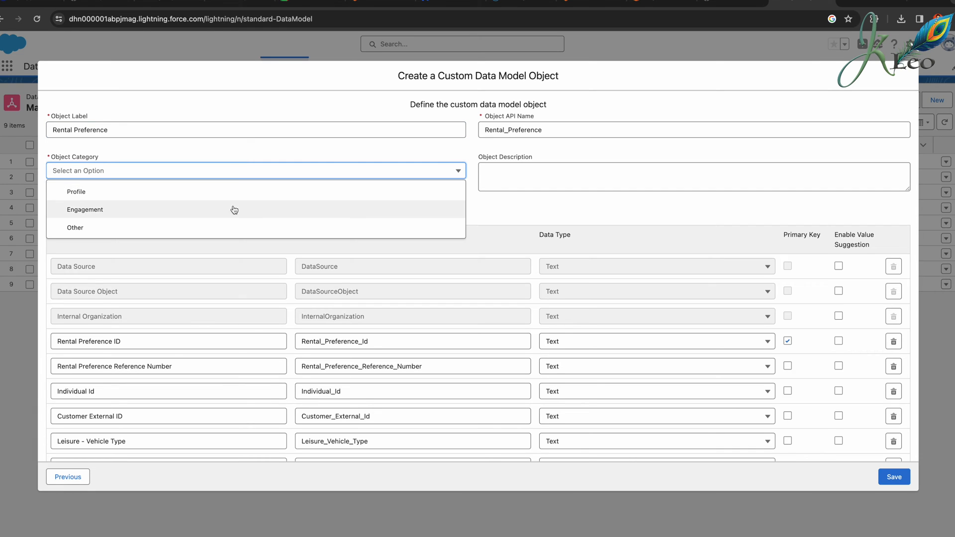
left_click(216, 227)
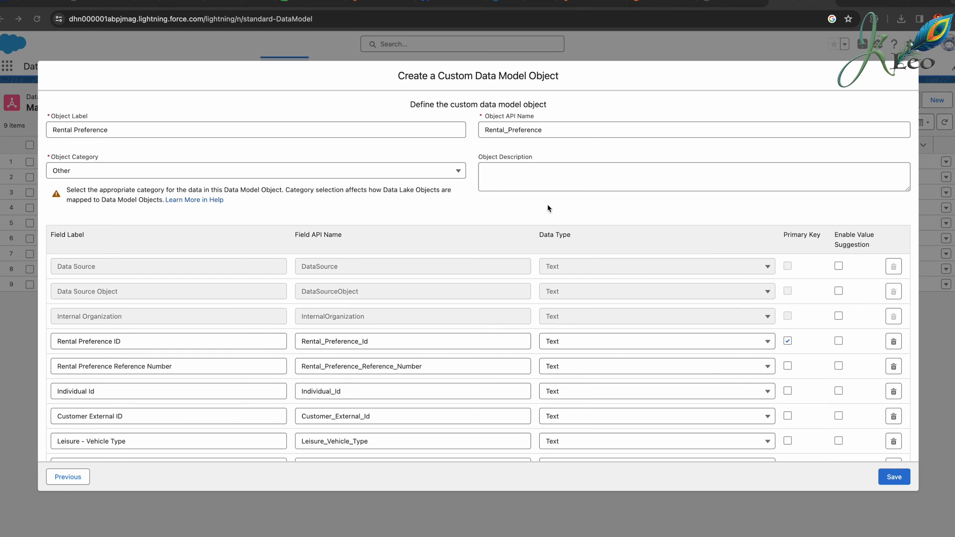
left_click(539, 188)
type("Individual preferences for leisure and business rentals")
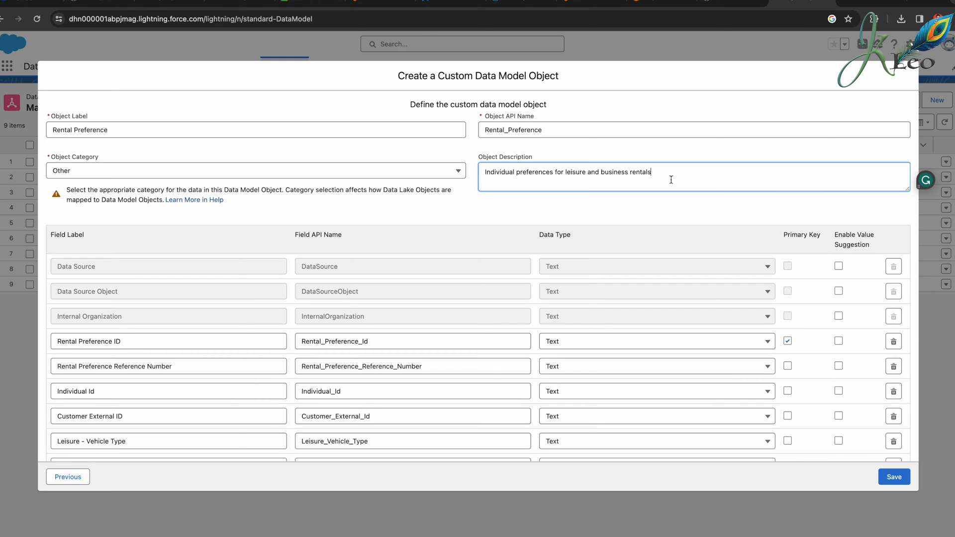
- Enable value suggestion for Leisure Vehicle Type, Auto Transmission and Protection Coverage, and for Business Vehicle Type, Auto Transmission, Manual Transmission and EV Only
scroll(336, 367, "down", 2)
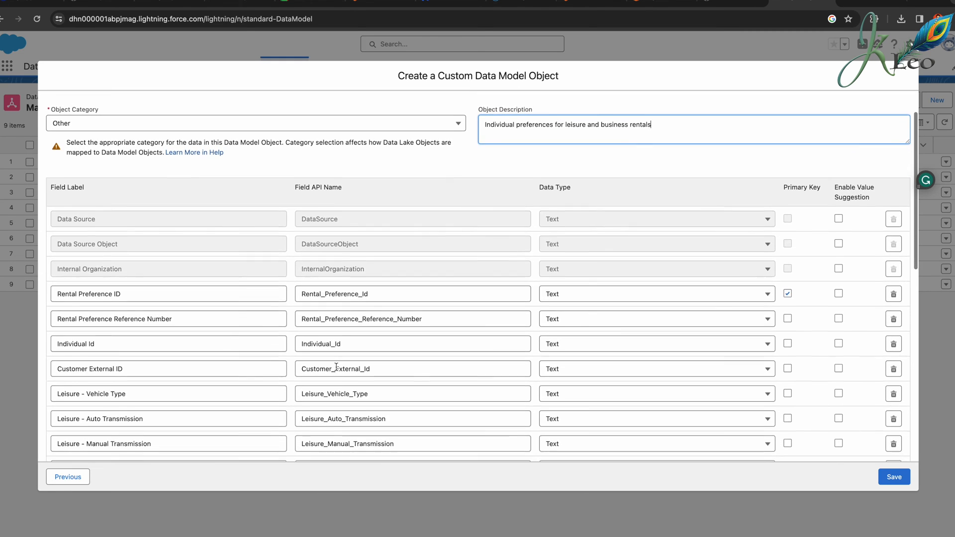
scroll(336, 367, "down", 4)
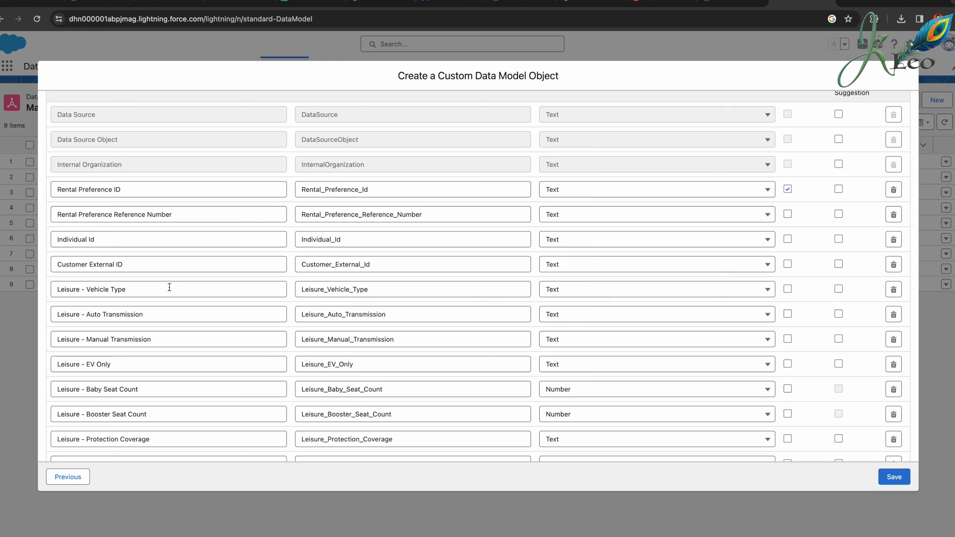
left_click(169, 288)
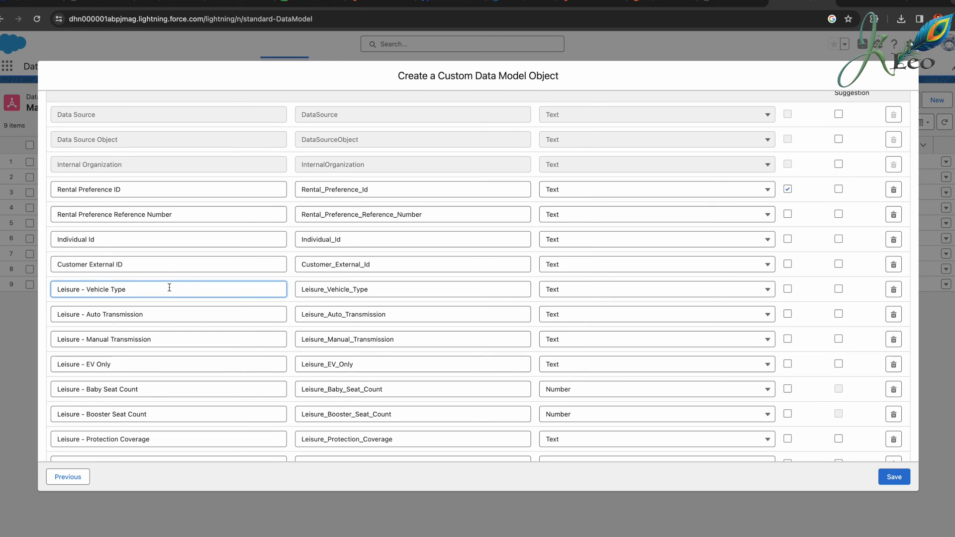
scroll(827, 283, "up", 1)
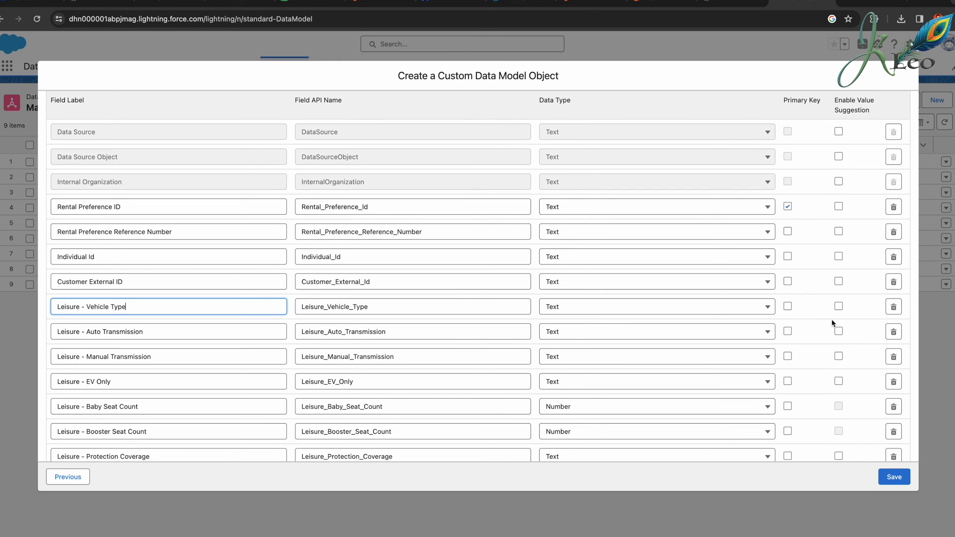
left_click(839, 306)
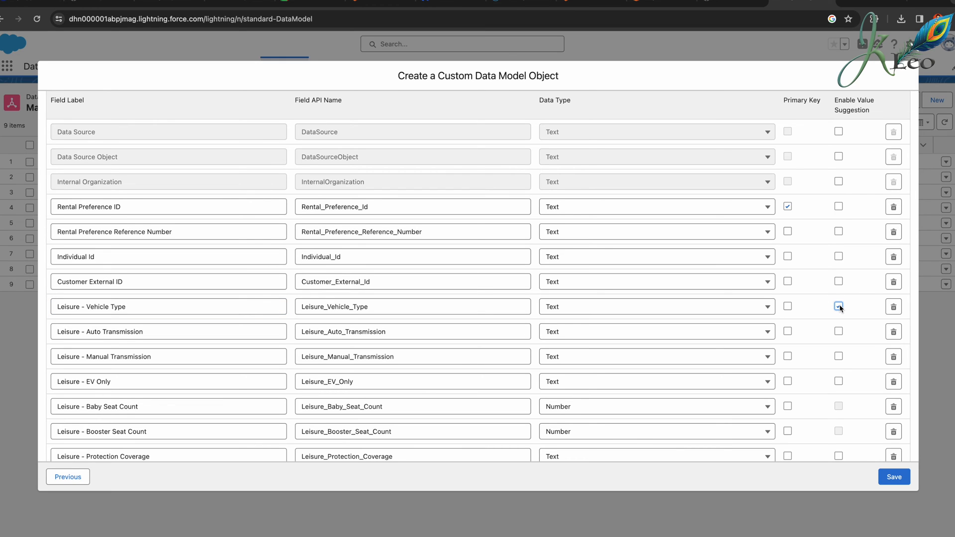
left_click(839, 332)
scroll(839, 334, "down", 5)
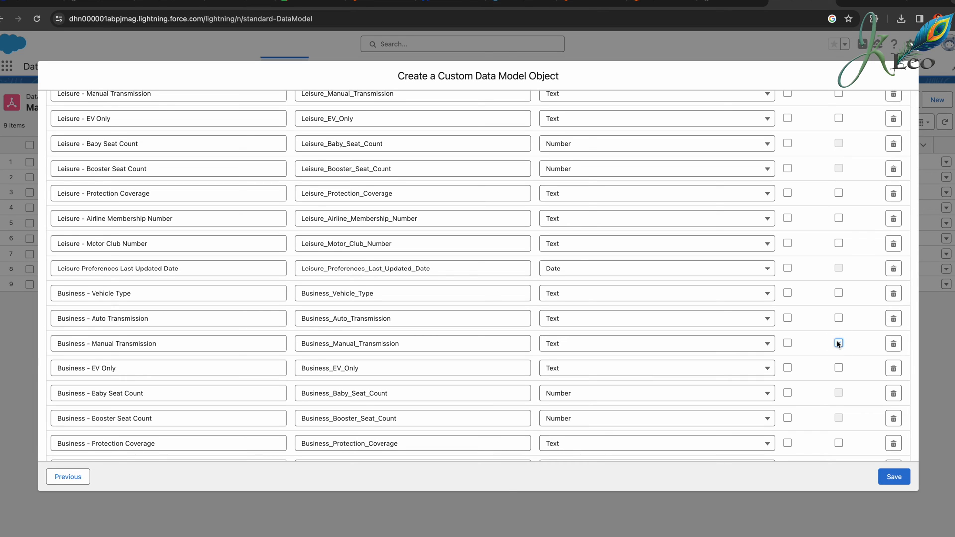
left_click(839, 344)
left_click(839, 193)
left_click(838, 293)
left_click(839, 318)
- Enable value suggestion for Leisure Manual Transmission and Leisure EV Only, and save the Rental Preference object
scroll(838, 299, "up", 3)
left_click(838, 182)
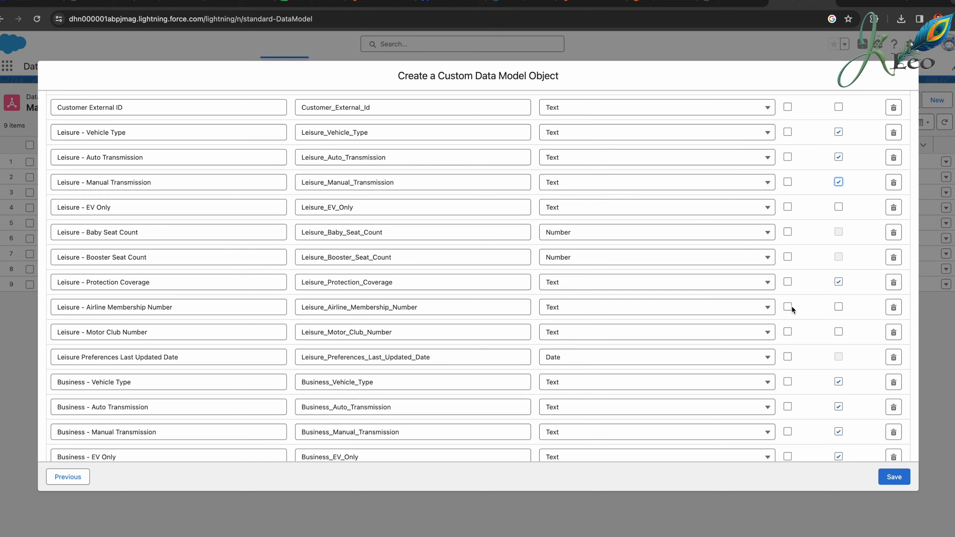
left_click(838, 208)
scroll(835, 338, "down", 2)
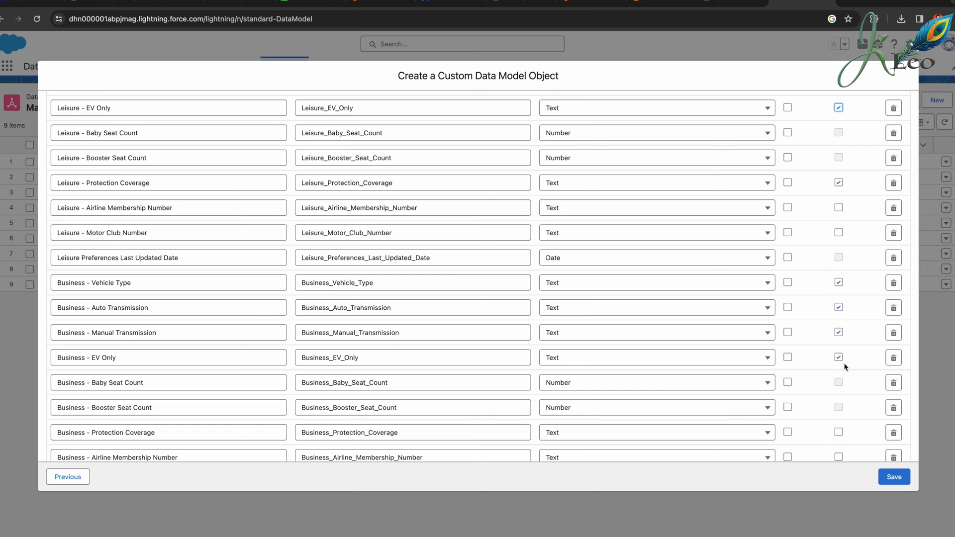
scroll(839, 434, "up", 2)
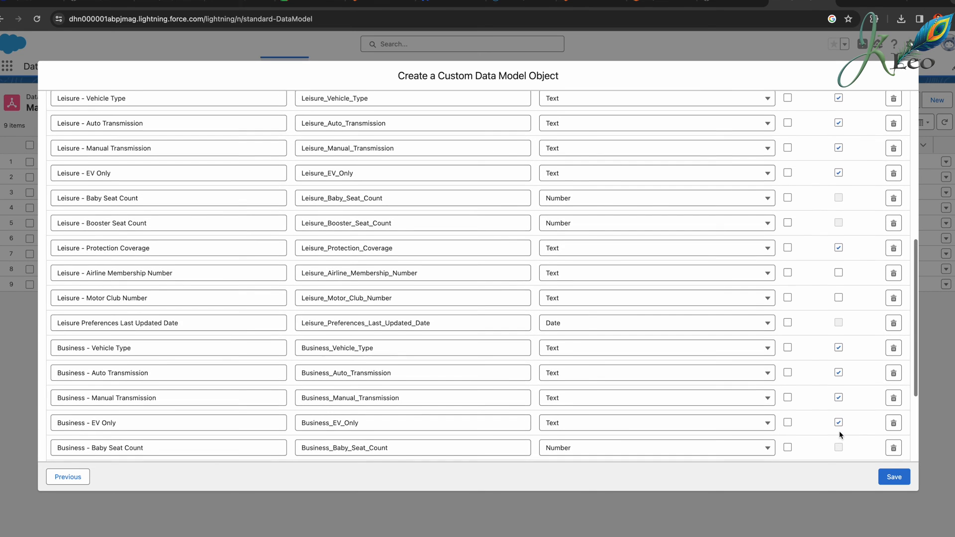
scroll(840, 434, "up", 1)
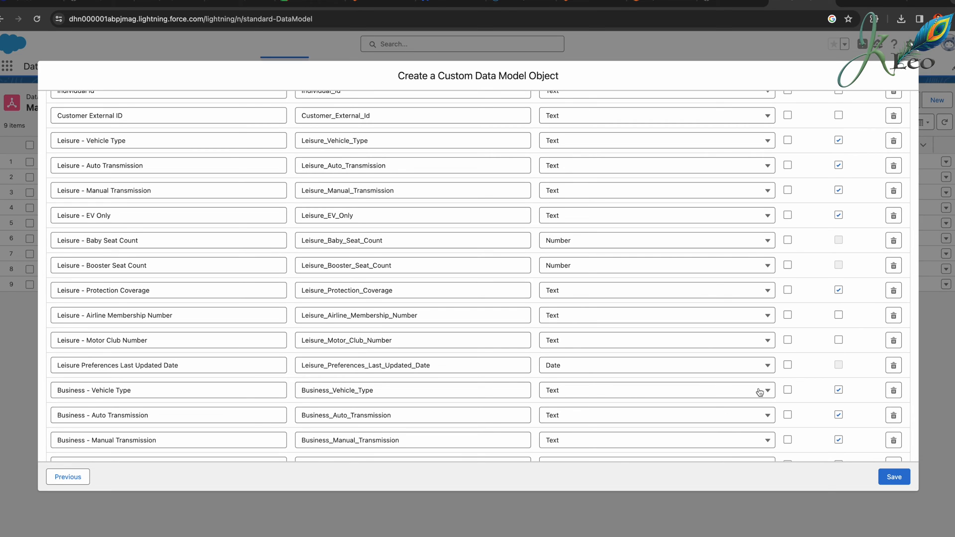
left_click(893, 477)
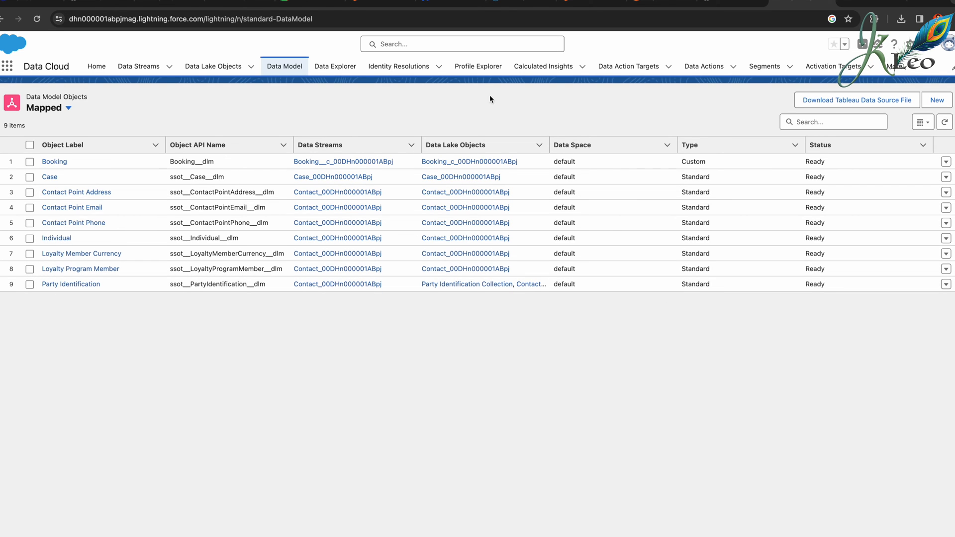
- Search all data model objects for "renta" and check the new object's status
type("re")
type("nta")
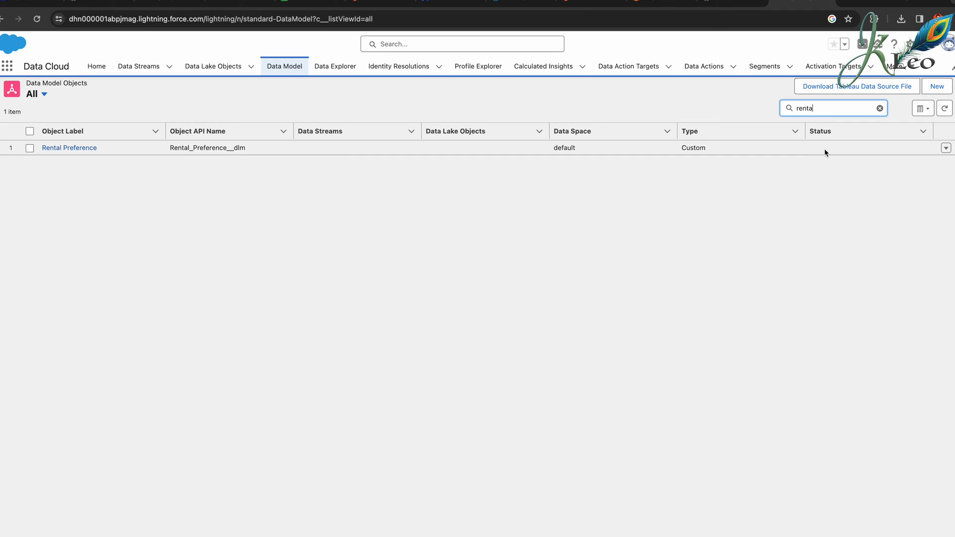
left_click(823, 147)
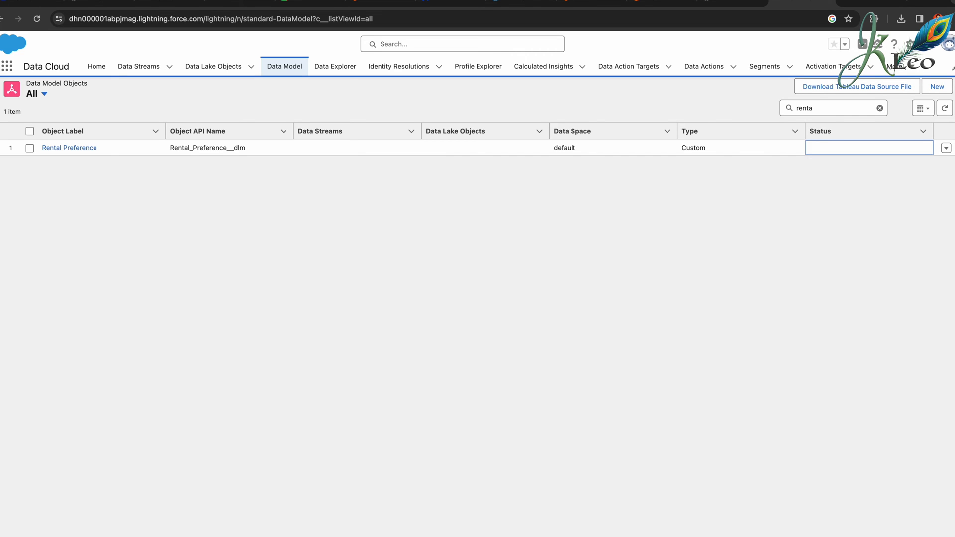
- Open the Rental_Preference__c_00DHn000001ABpj data stream
left_click(142, 65)
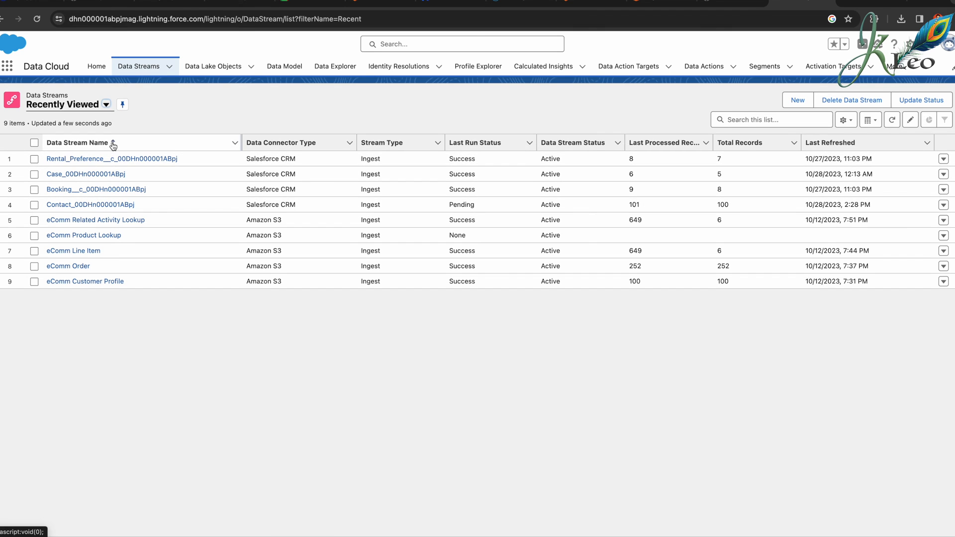
left_click(110, 159)
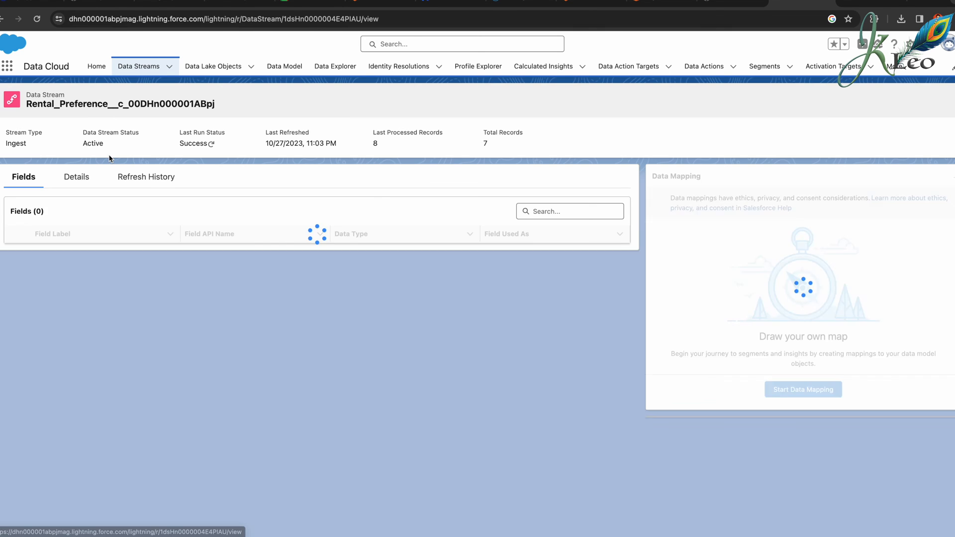
- Start data mapping for the Rental Preference stream and add the custom Rental Preference object as the mapping target
left_click(893, 280)
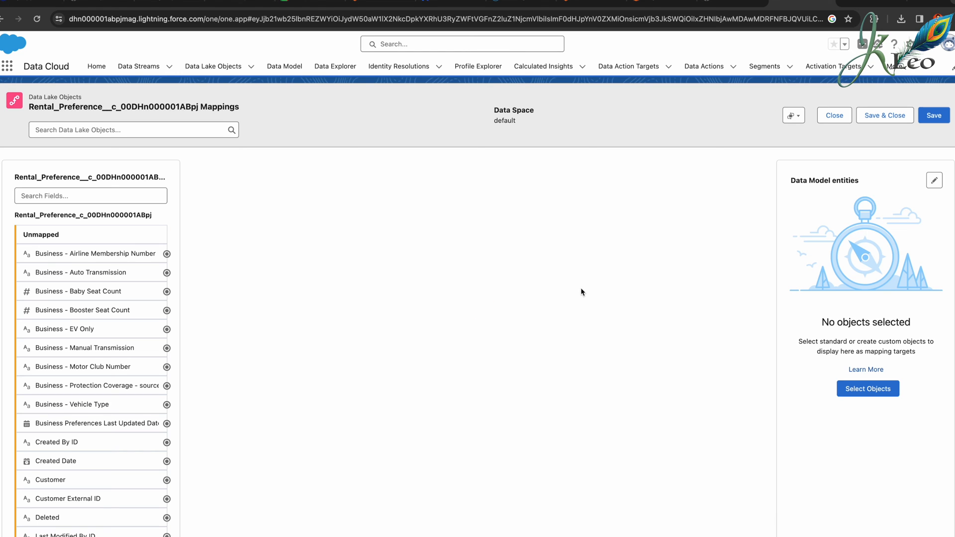
left_click(846, 390)
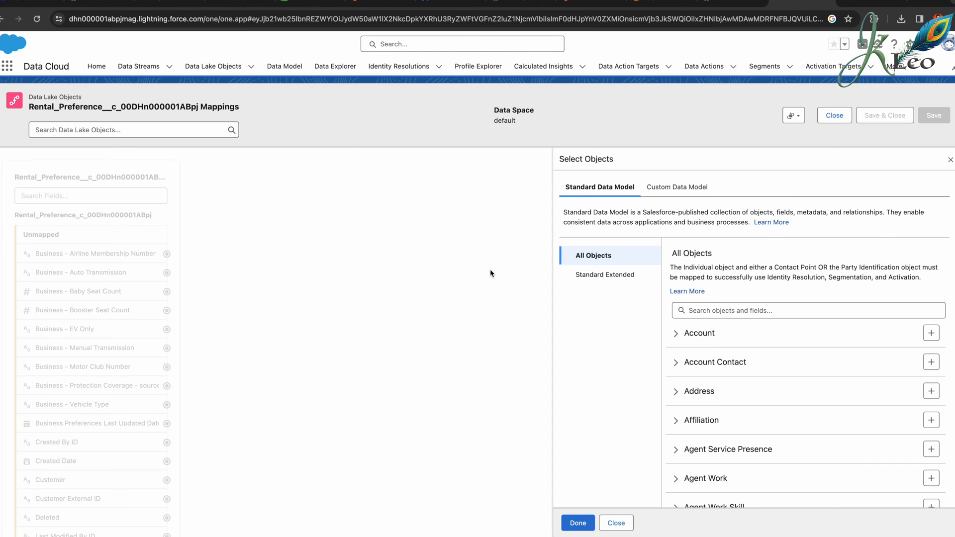
left_click(682, 187)
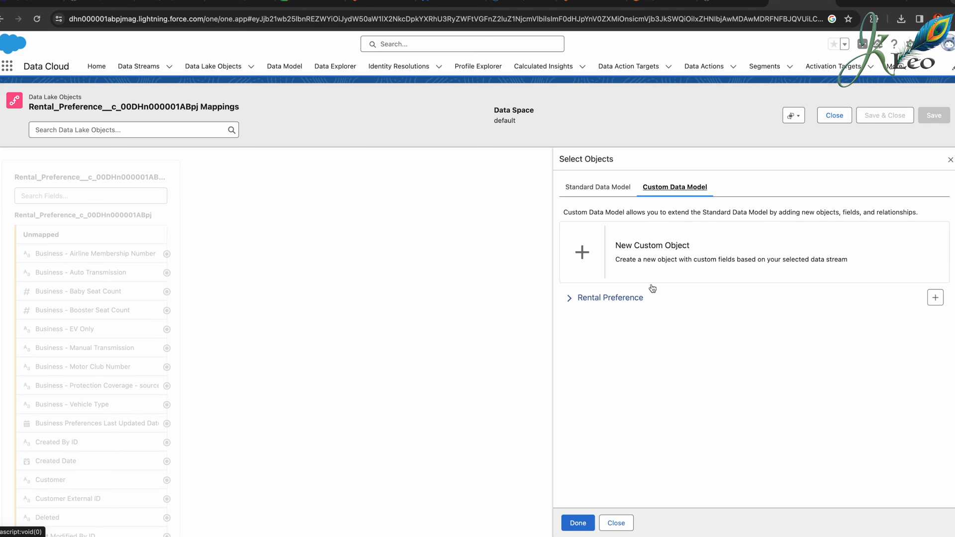
left_click(608, 298)
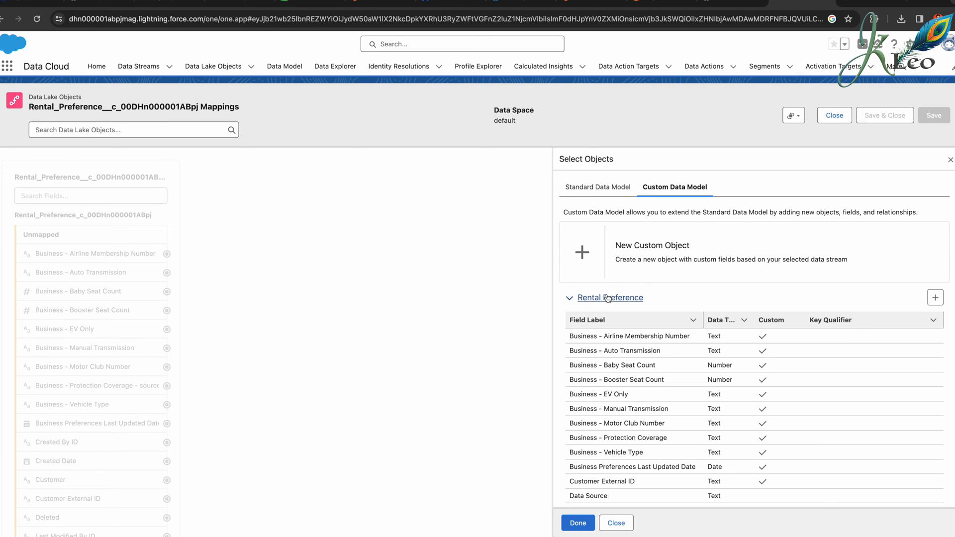
left_click(935, 297)
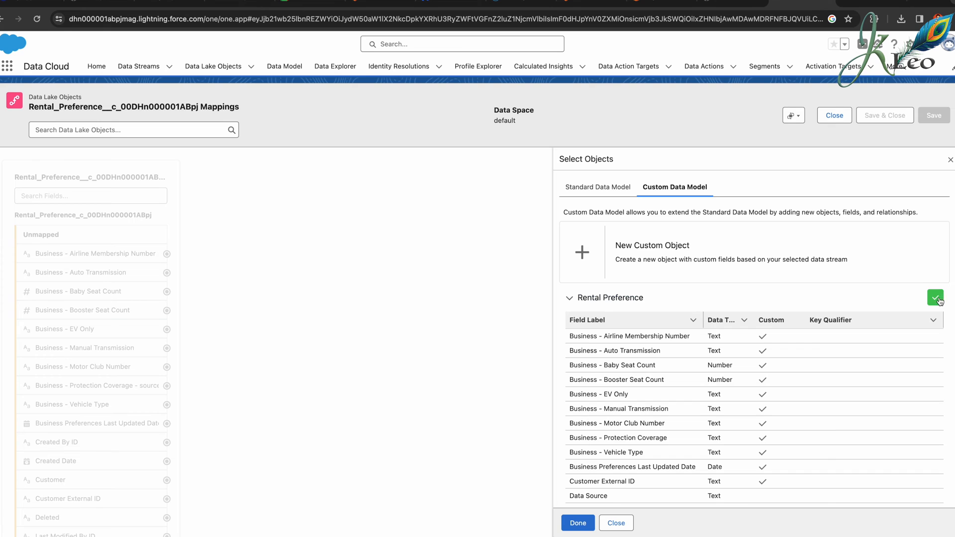
left_click(577, 524)
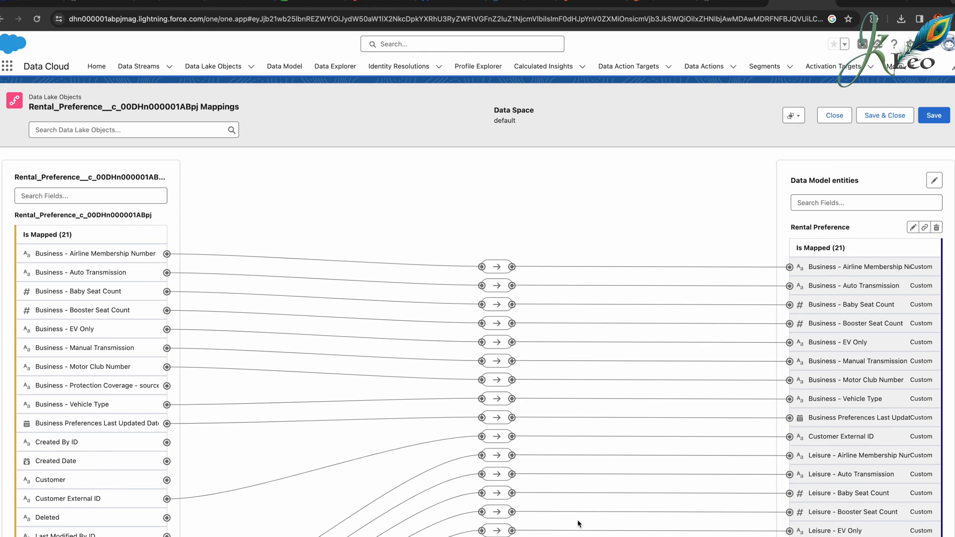
- Remove the automatic mapping between the source Rental Preference ID and the target's Rental Preference ID primary key
scroll(646, 313, "down", 1)
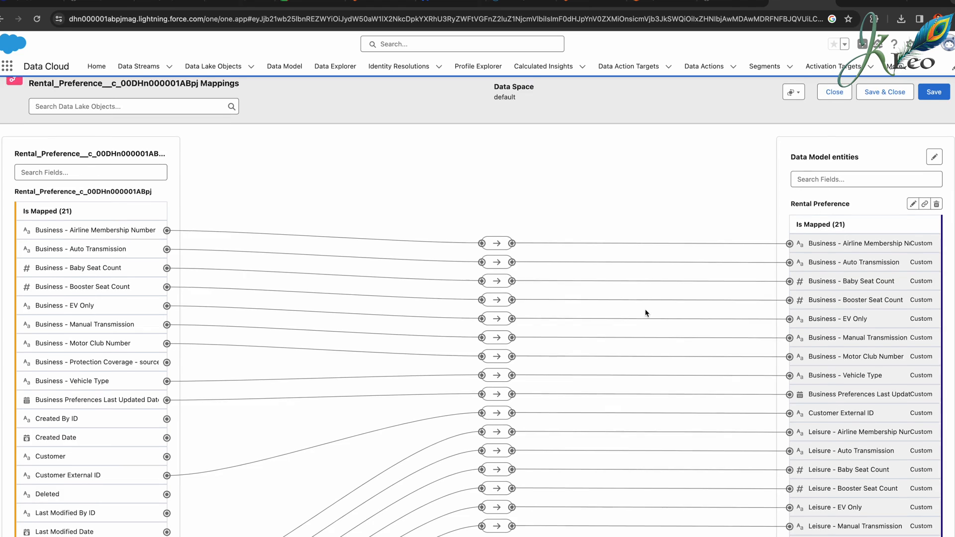
scroll(773, 279, "down", 10)
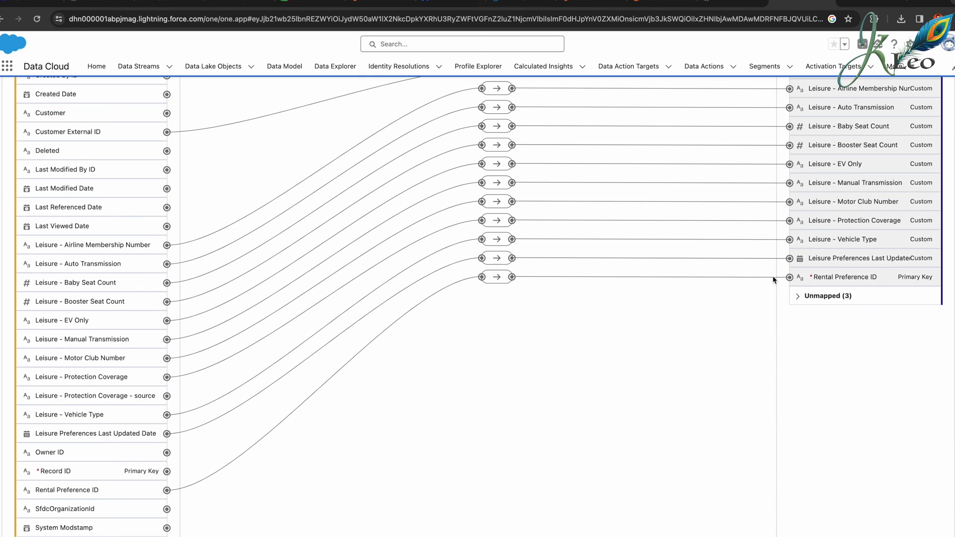
left_click(499, 280)
left_click(531, 254)
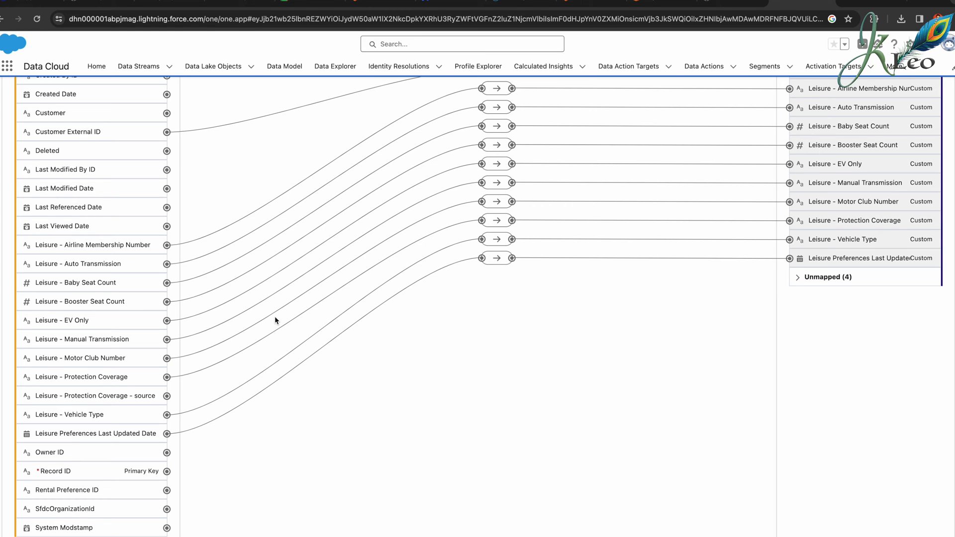
- Map the source Customer field to the unmapped Individual Id field of the Rental Preference object
scroll(90, 344, "up", 6)
scroll(91, 344, "down", 2)
left_click(167, 368)
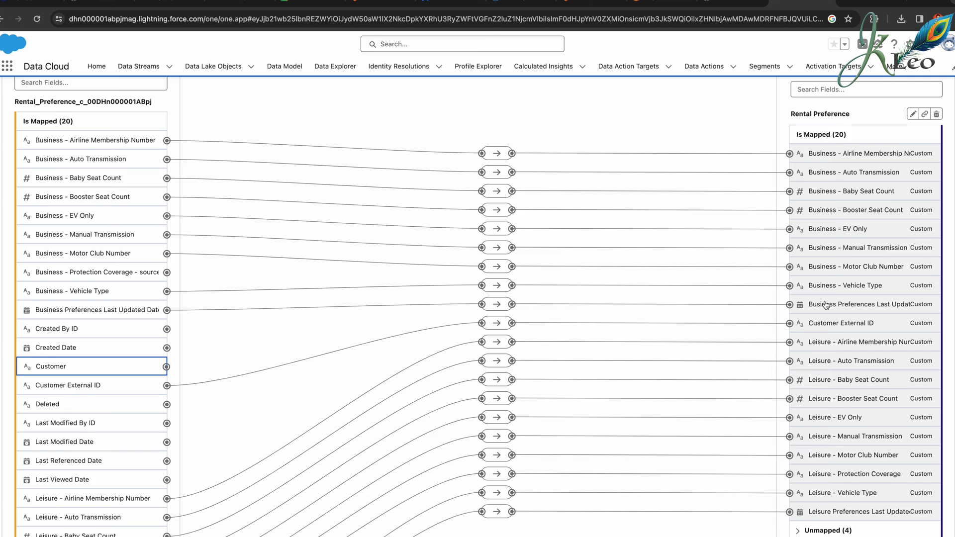
scroll(837, 311, "down", 2)
scroll(853, 344, "up", 1)
left_click(833, 446)
scroll(835, 448, "down", 2)
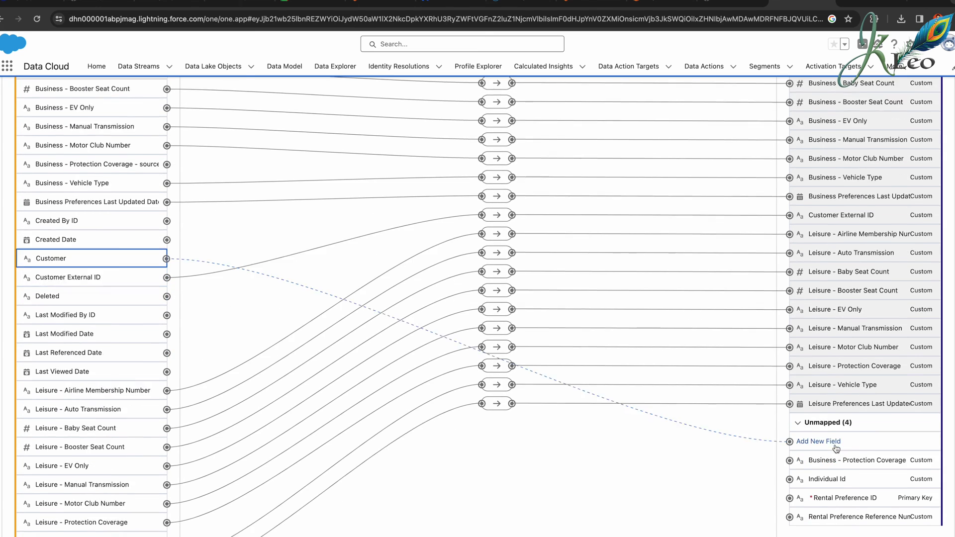
left_click(827, 431)
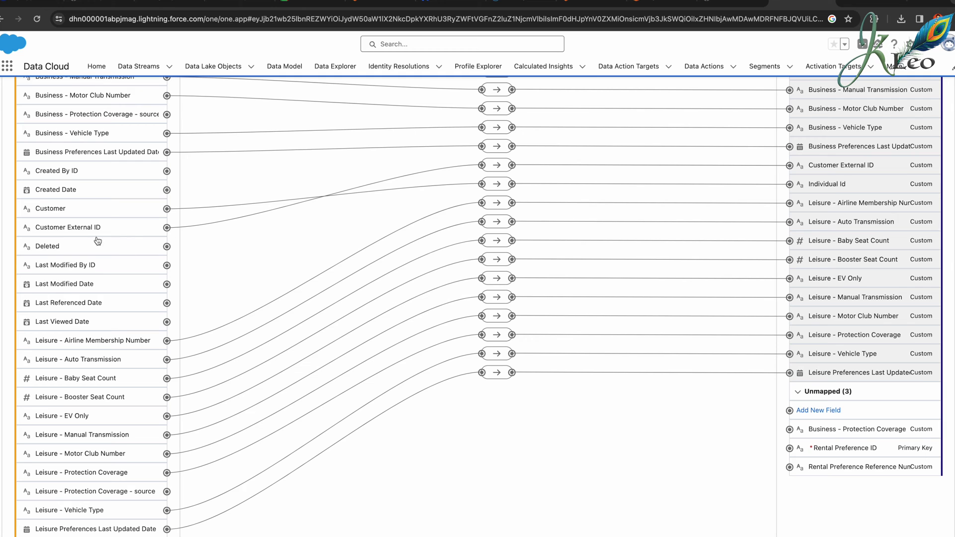
- Map Record ID to the Rental Preference ID primary key, and source Rental Preference ID to the Rental Preference Reference Number
scroll(106, 396, "down", 2)
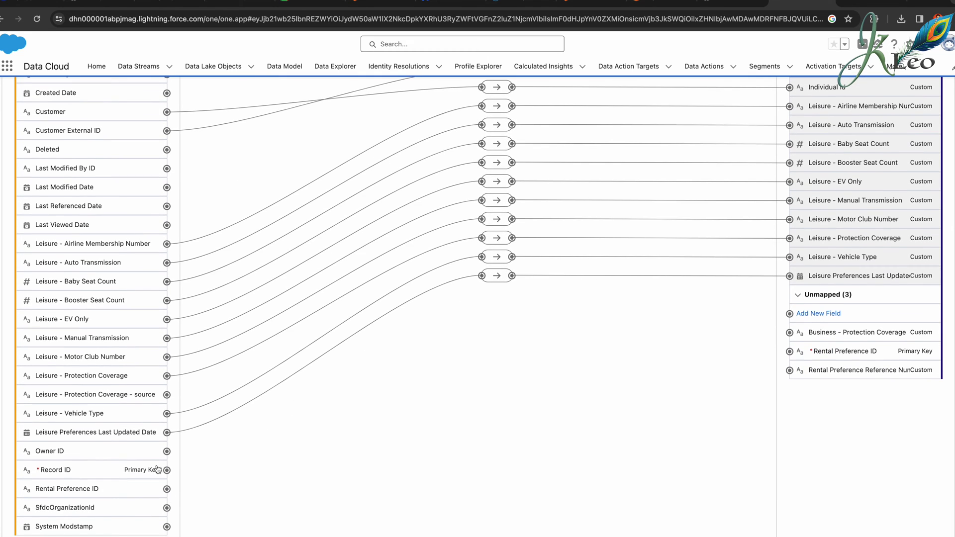
left_click(167, 470)
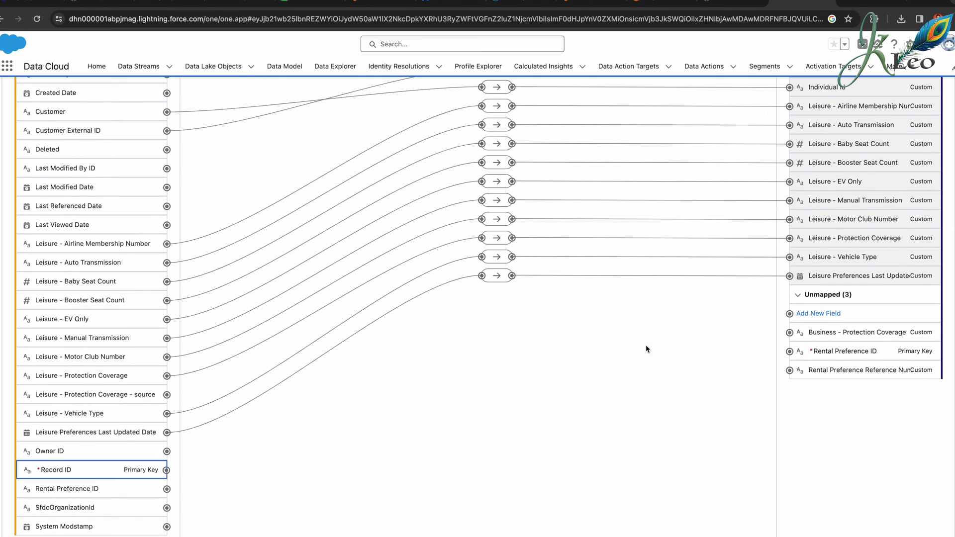
left_click(845, 354)
scroll(135, 452, "down", 2)
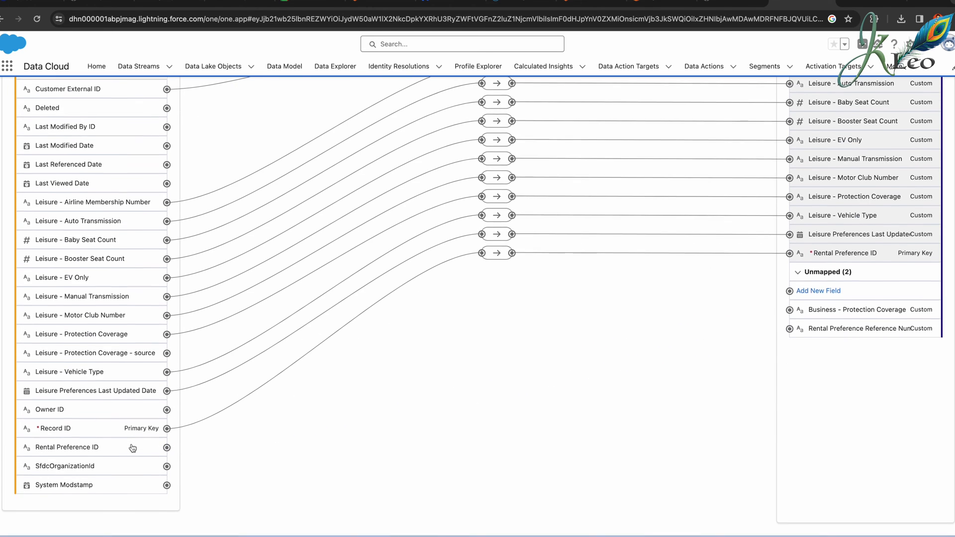
left_click(167, 449)
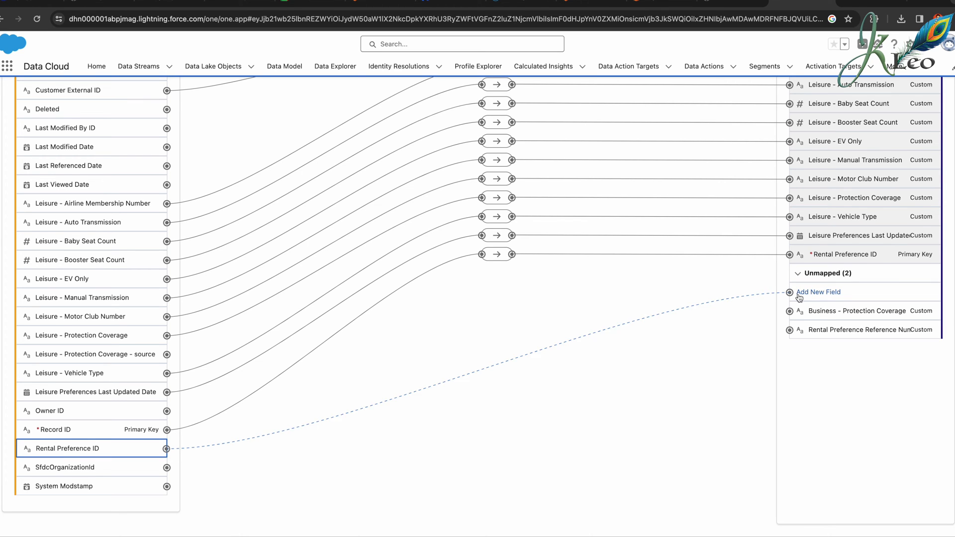
left_click(795, 335)
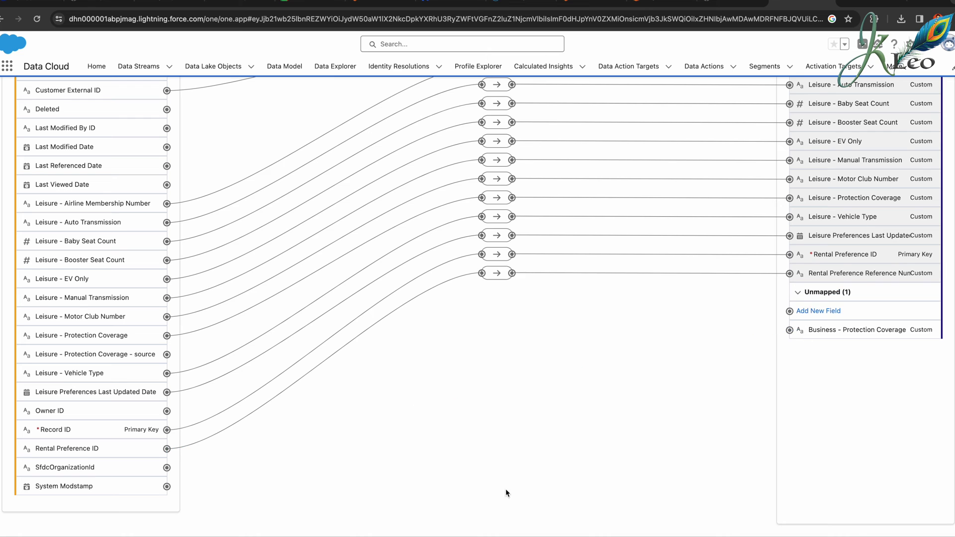
- Review the field mappings of the Rental Preference object and save them
scroll(843, 205, "up", 5)
scroll(843, 206, "up", 2)
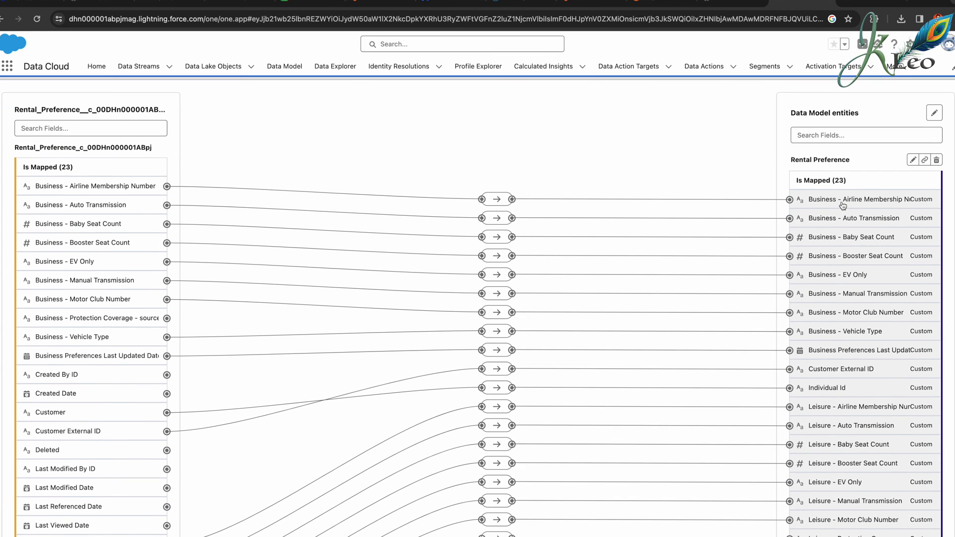
scroll(761, 302, "down", 5)
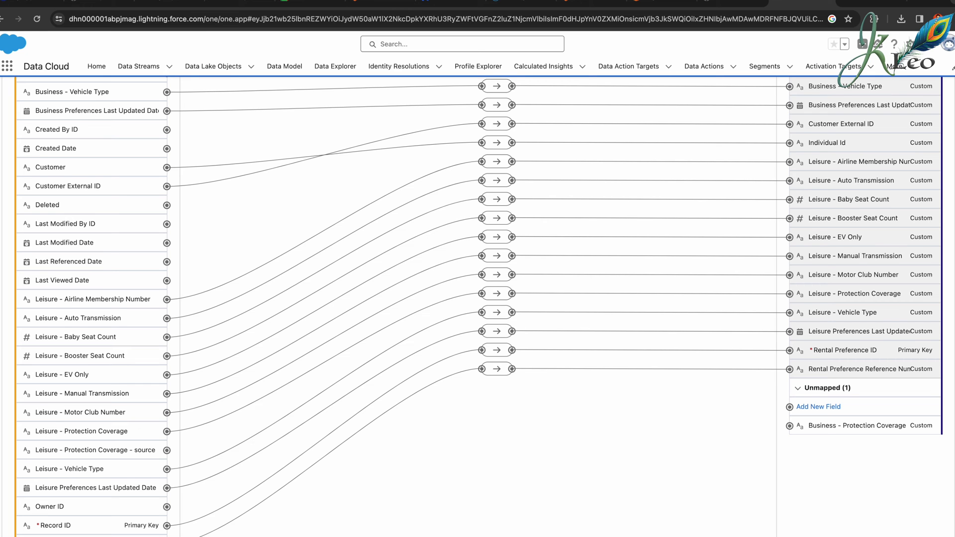
scroll(772, 201, "up", 6)
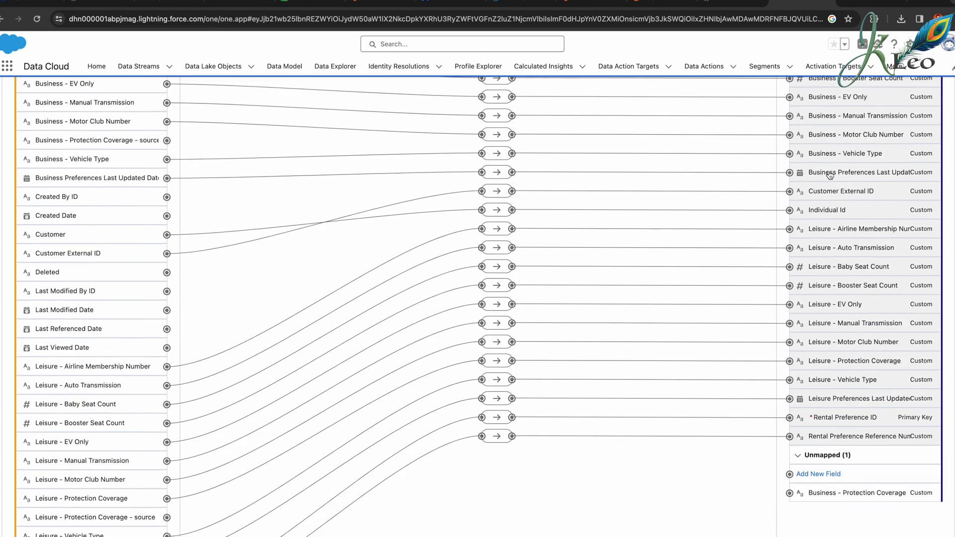
left_click(934, 116)
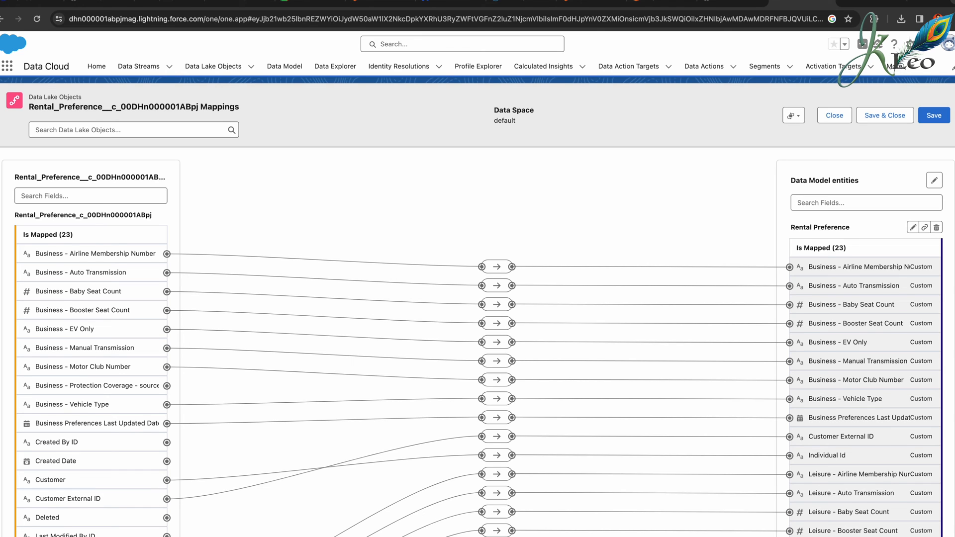
left_click(943, 114)
- Open the relationships of the Rental Preference data model object
left_click(286, 69)
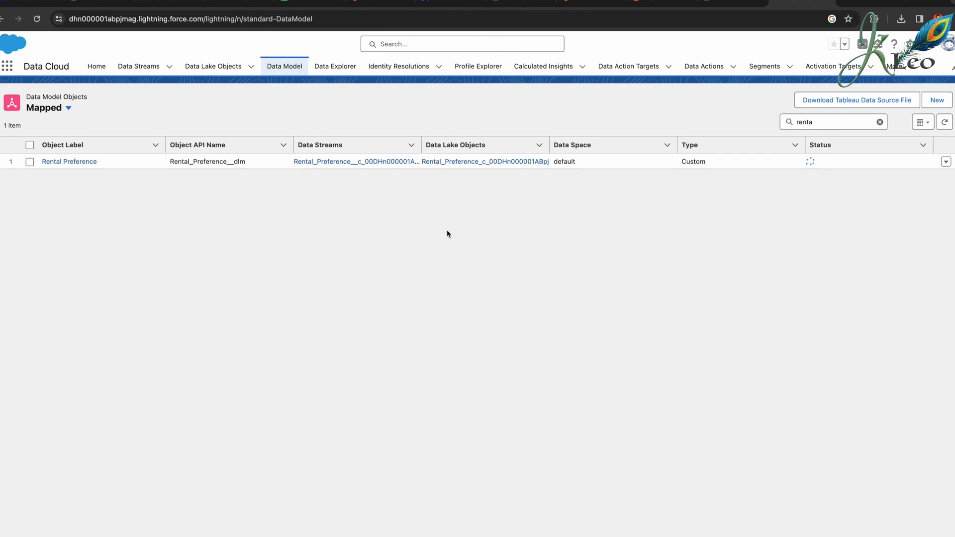
left_click(64, 162)
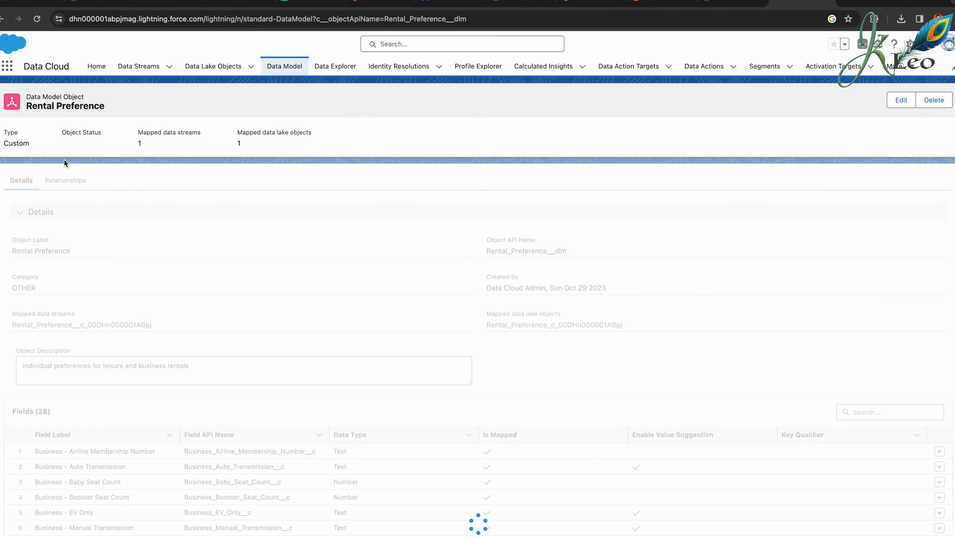
left_click(74, 181)
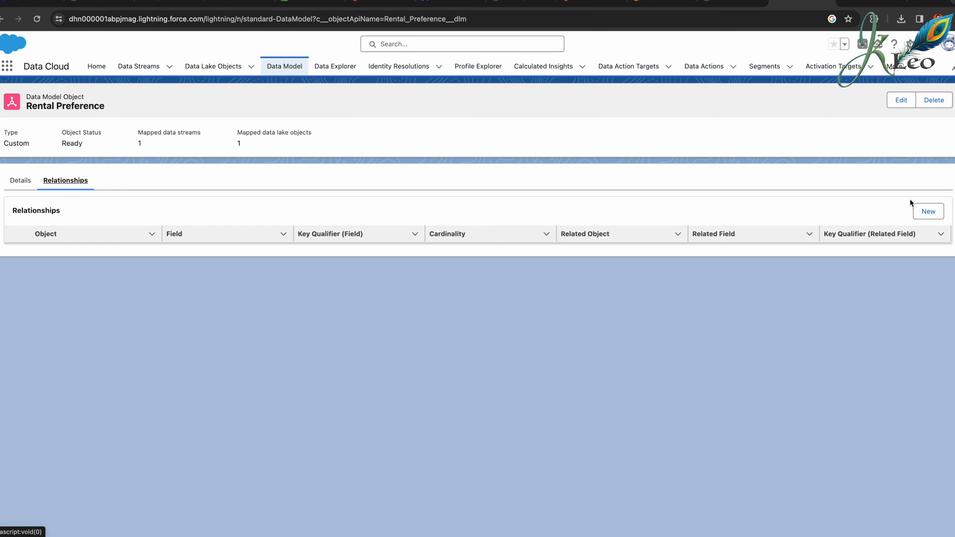
- Create and save a 1:1 relationship from Rental Preference's Individual Id to the Individual Id of the Individual object
left_click(923, 210)
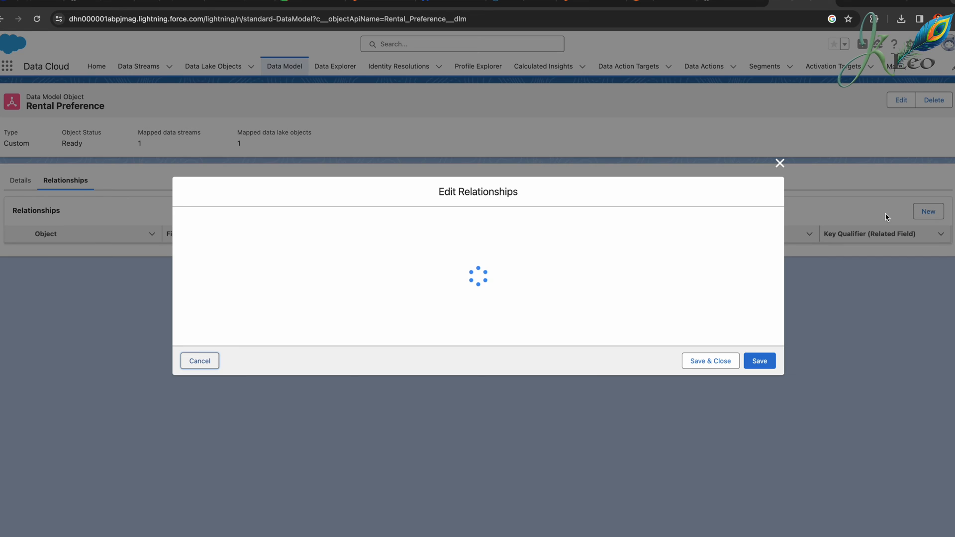
left_click(733, 265)
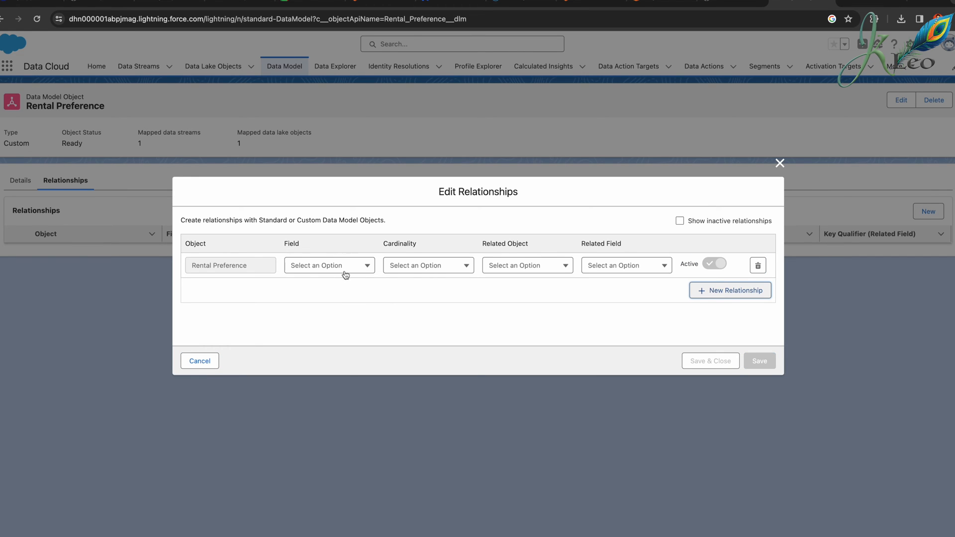
left_click(346, 268)
left_click(347, 471)
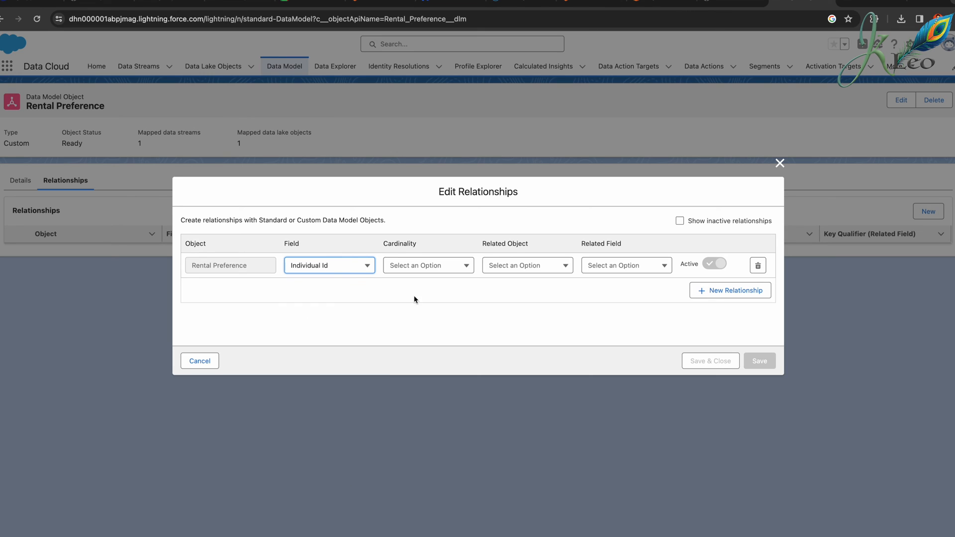
left_click(424, 265)
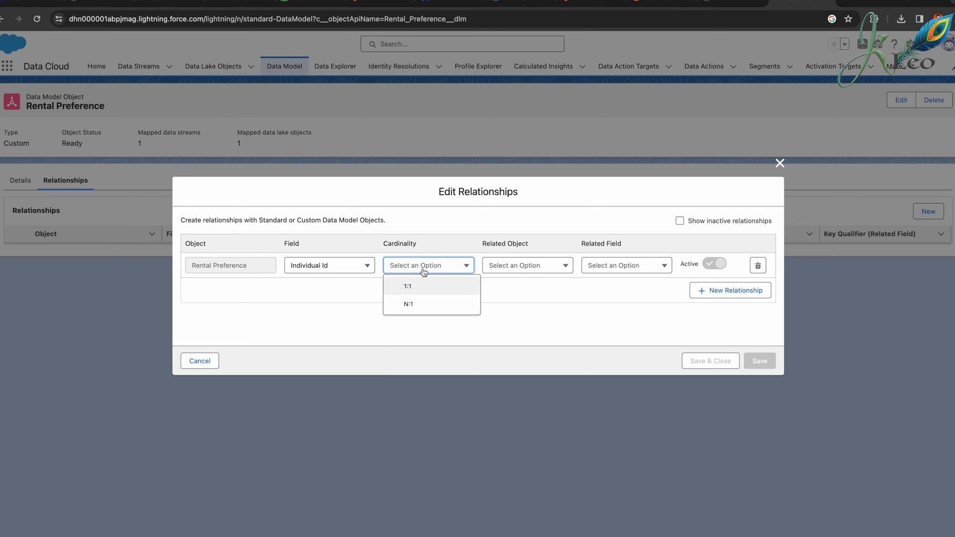
left_click(421, 285)
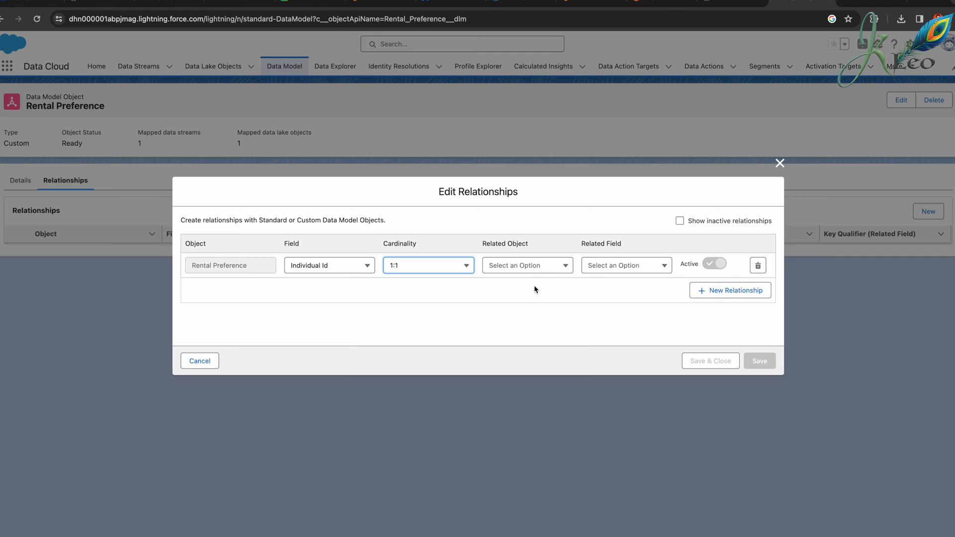
left_click(528, 265)
left_click(521, 378)
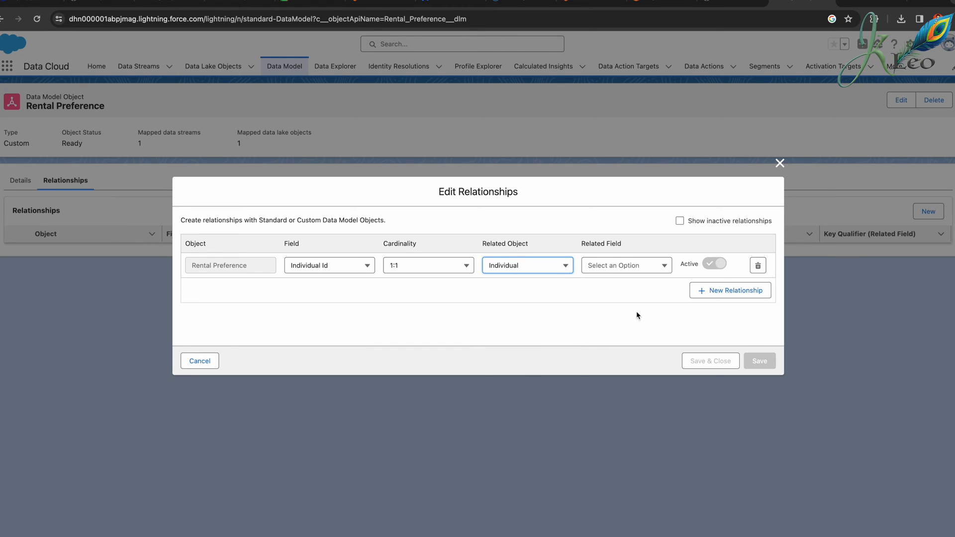
left_click(626, 271)
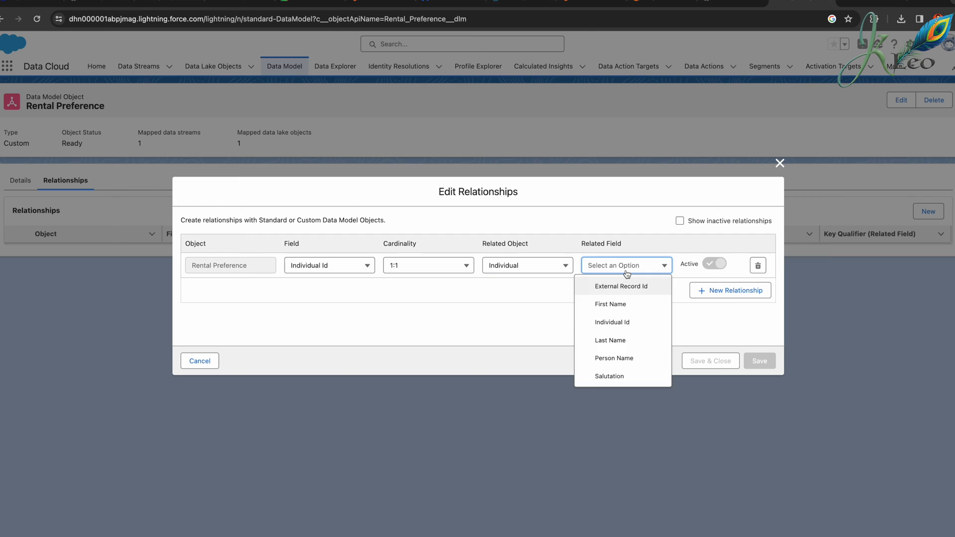
left_click(613, 321)
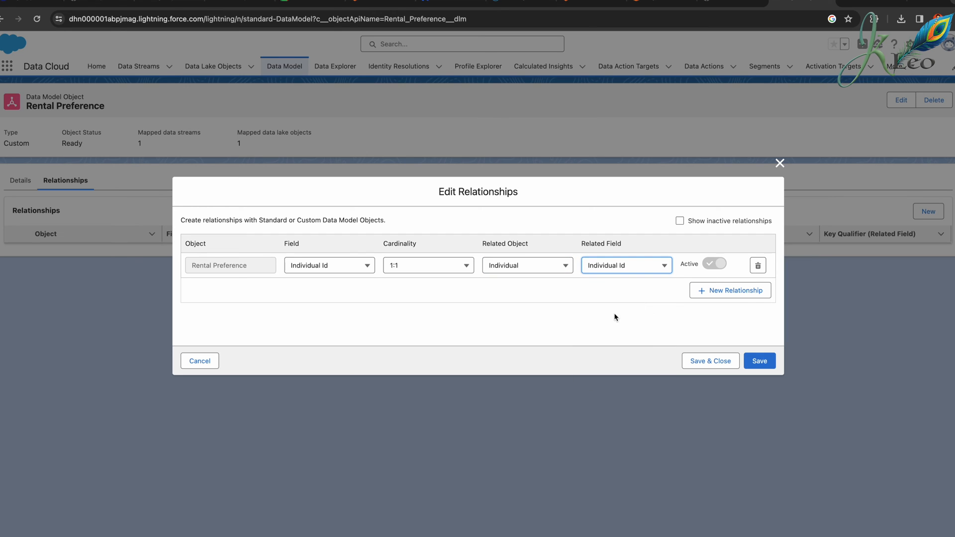
left_click(764, 368)
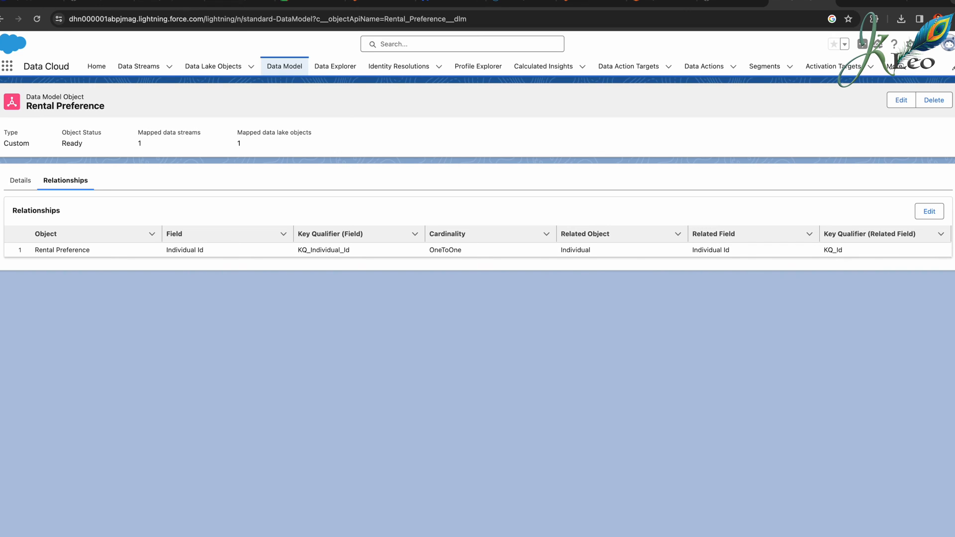
- Open the eComm Customer Profile data lake object
left_click(208, 65)
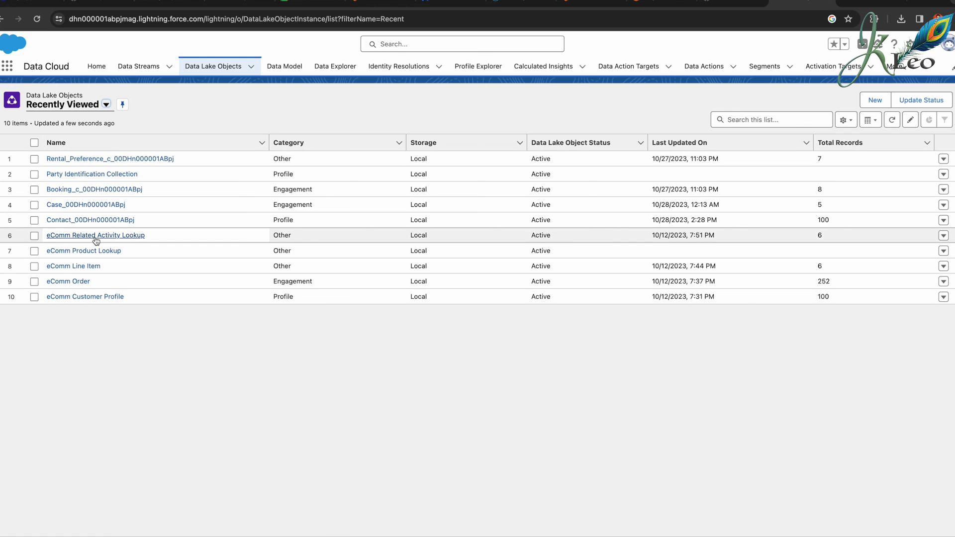
left_click(90, 299)
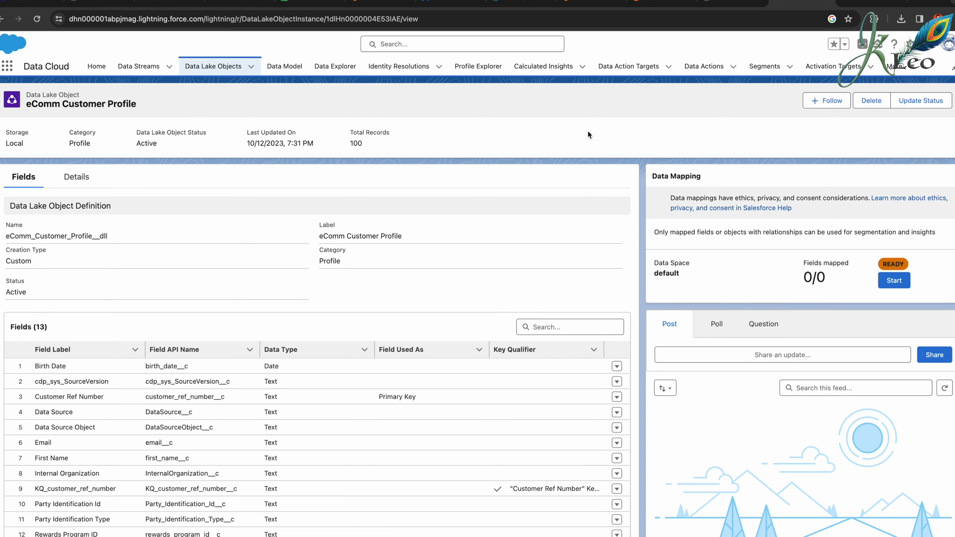
- Start the data mapping of the eComm Customer Profile data lake object with eComm Customer Profile as the source
left_click(895, 282)
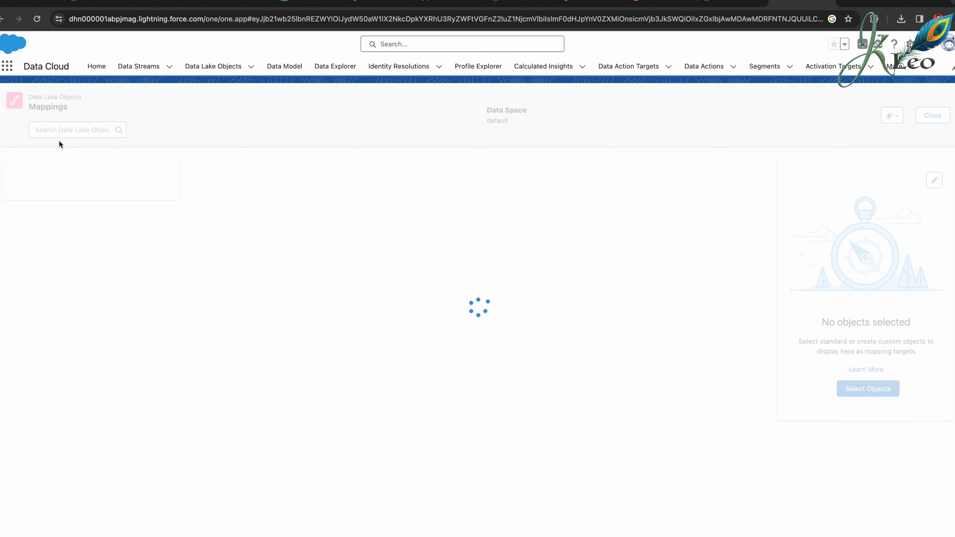
left_click(83, 131)
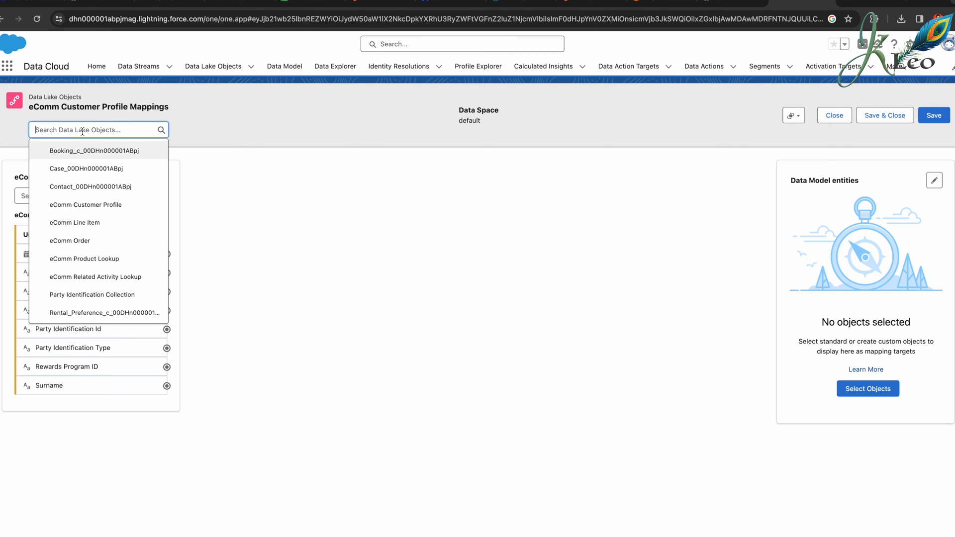
type("ecom")
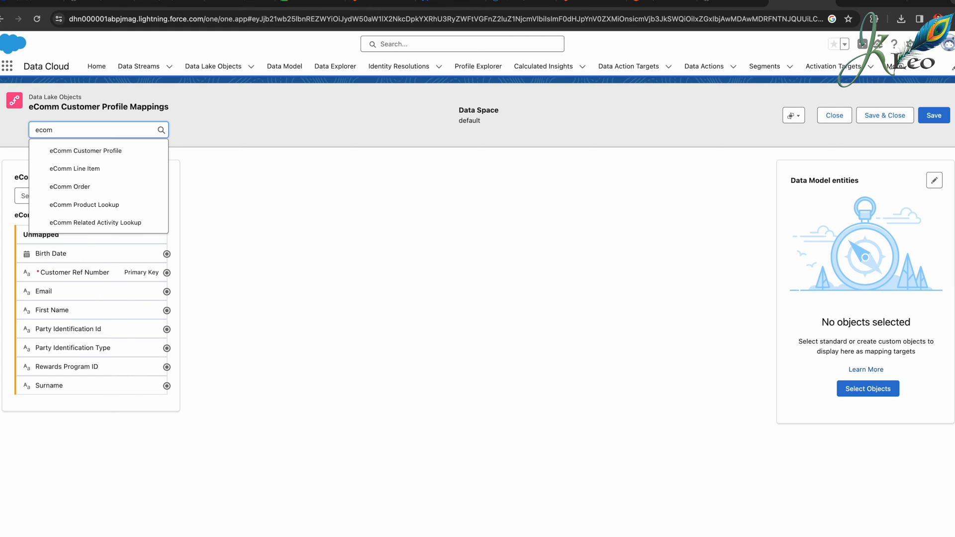
left_click(94, 155)
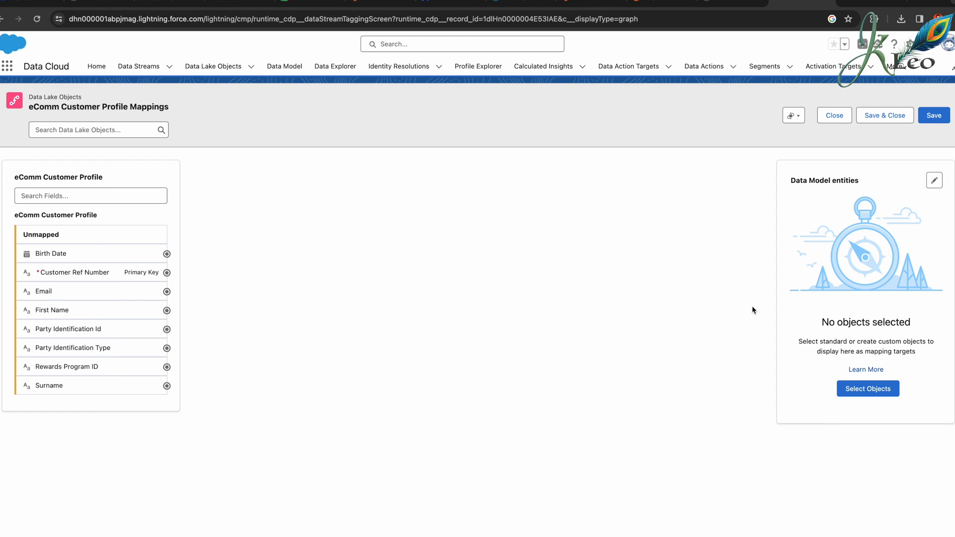
- Choose the standard Contact Point Email and Individual objects as mapping targets
left_click(868, 391)
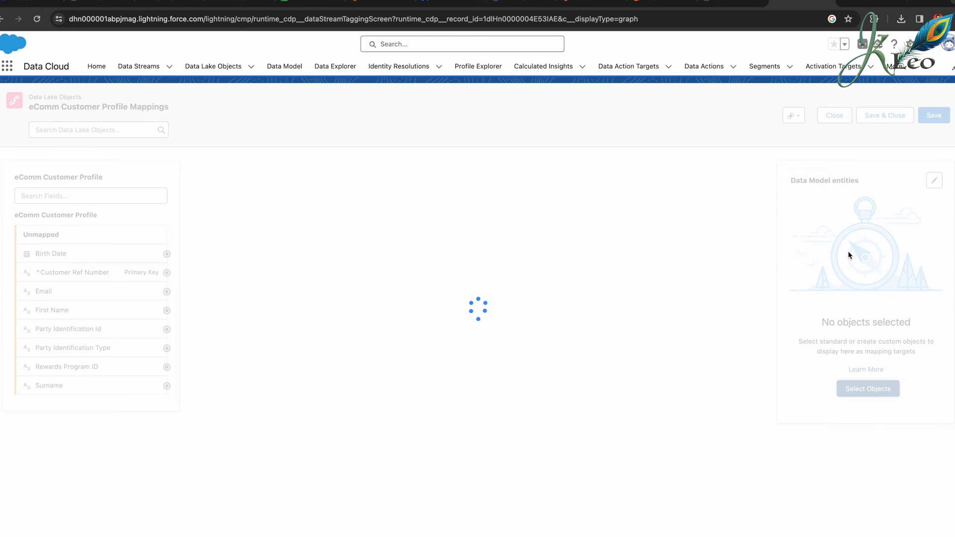
scroll(795, 454, "down", 10)
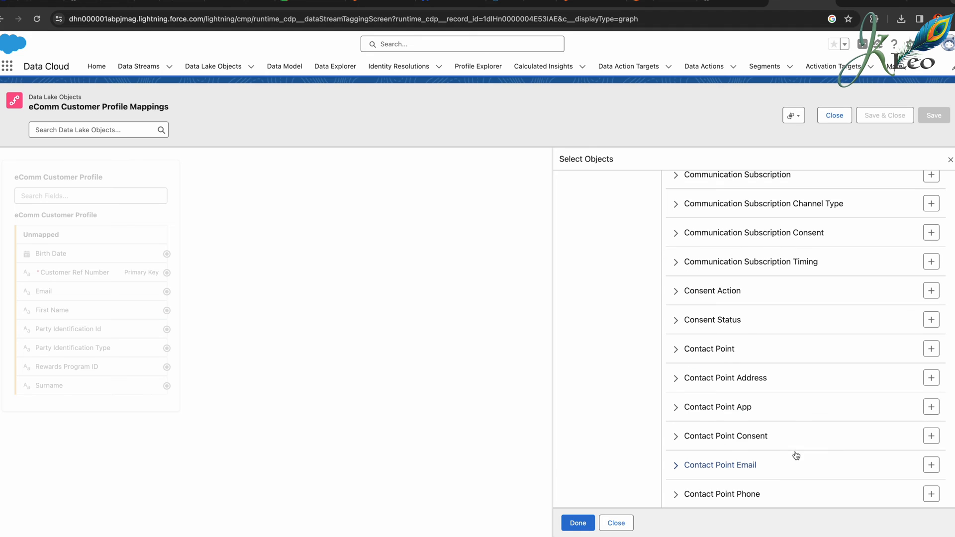
left_click(930, 465)
scroll(931, 465, "down", 2)
scroll(846, 234, "up", 15)
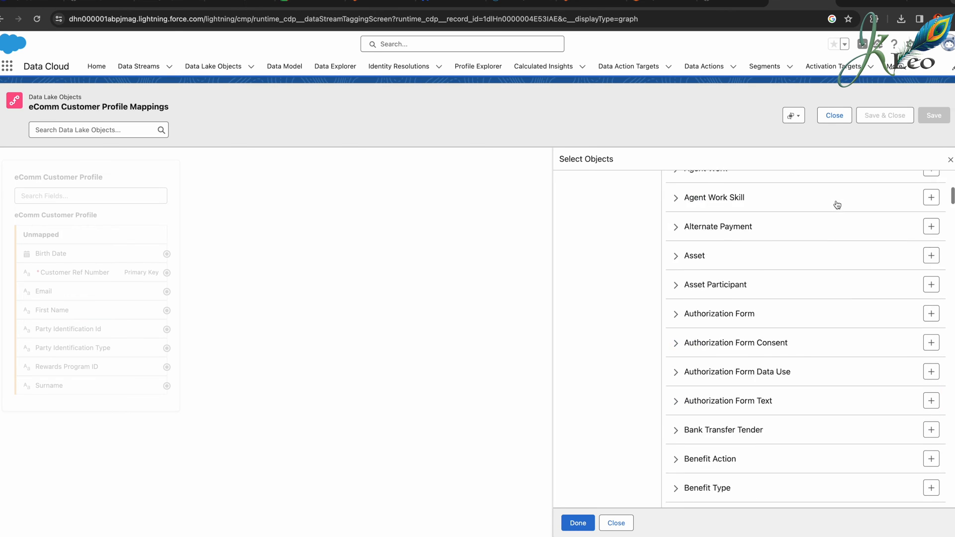
left_click(777, 309)
type("indi")
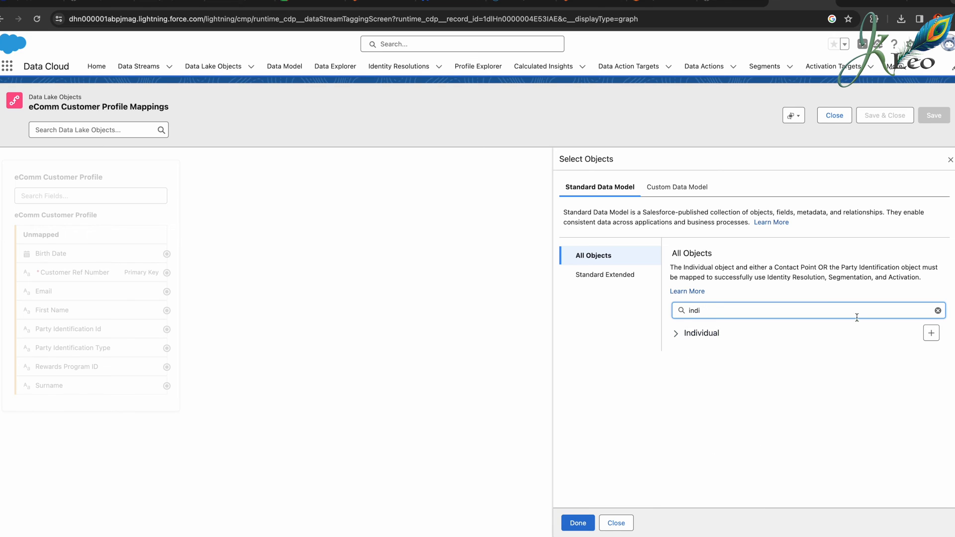
left_click(931, 332)
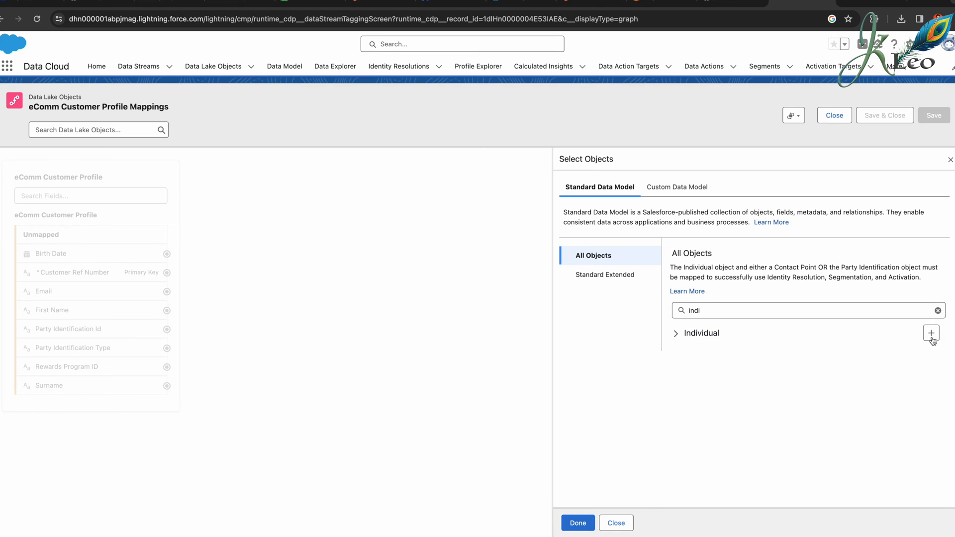
- Add the standard Party Identification object to the mapping targets and apply the object selection
double_click(880, 317)
key("BackSpace")
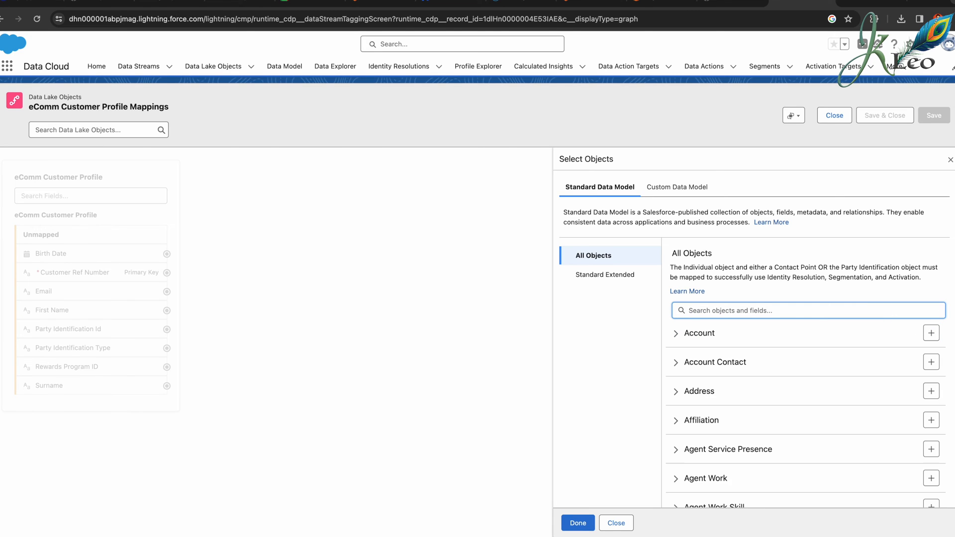
type("party id")
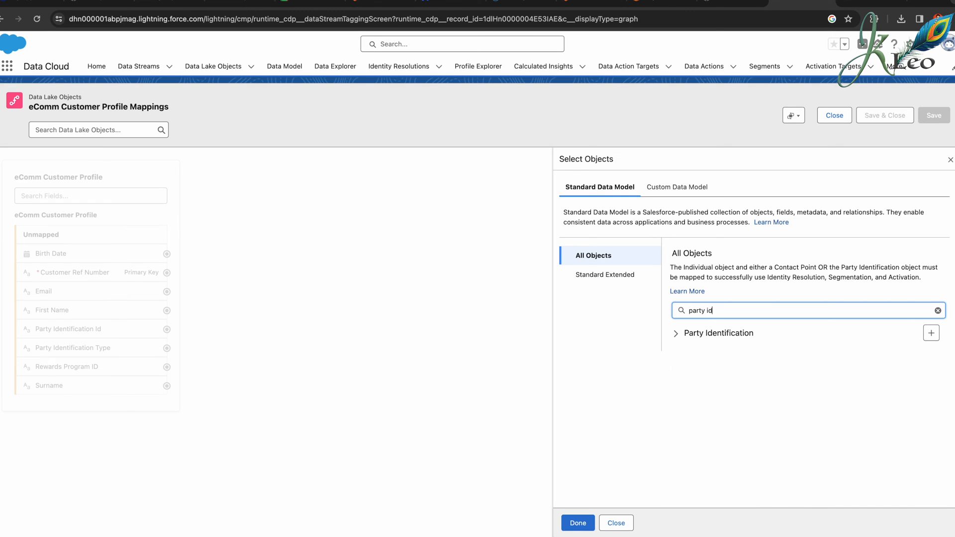
left_click(932, 333)
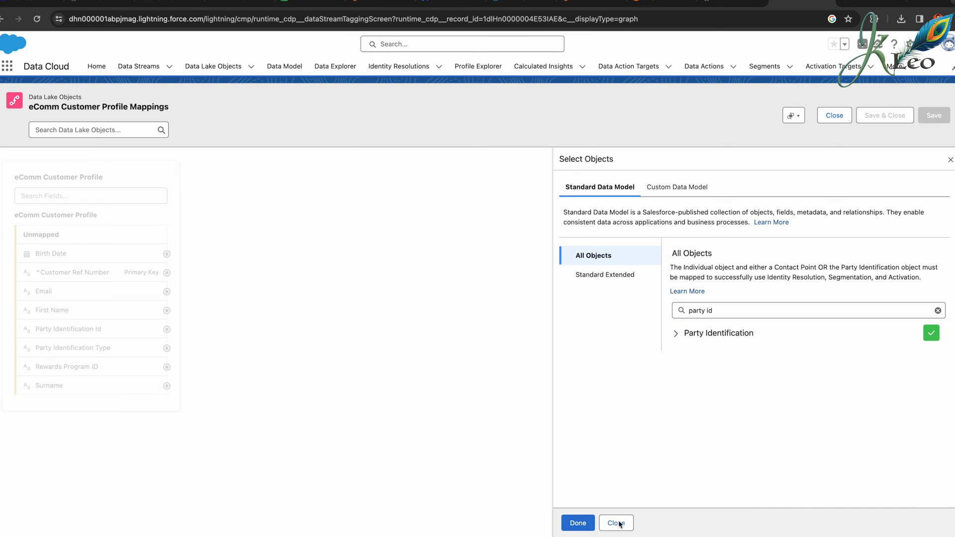
left_click(572, 523)
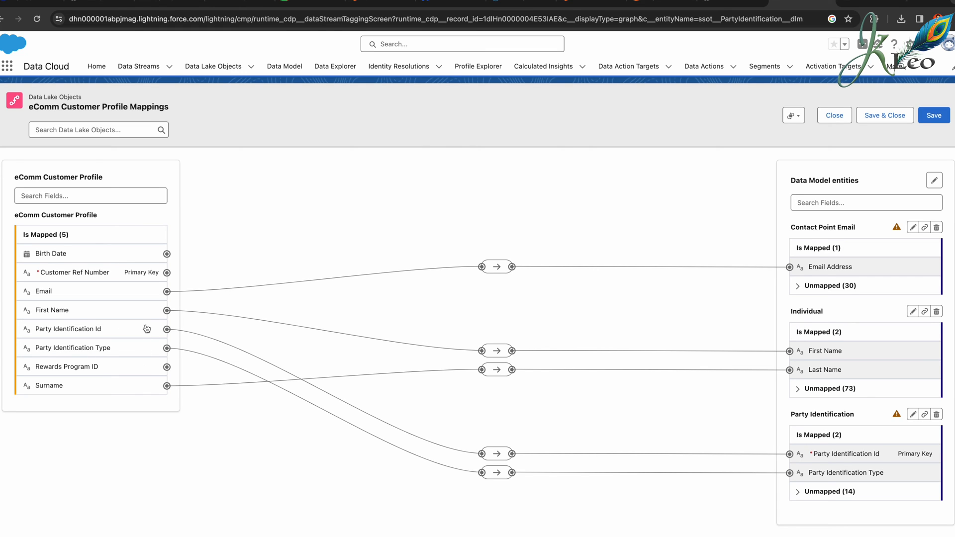
- Map Customer Ref Number to the Party field of Contact Point Email
left_click(167, 273)
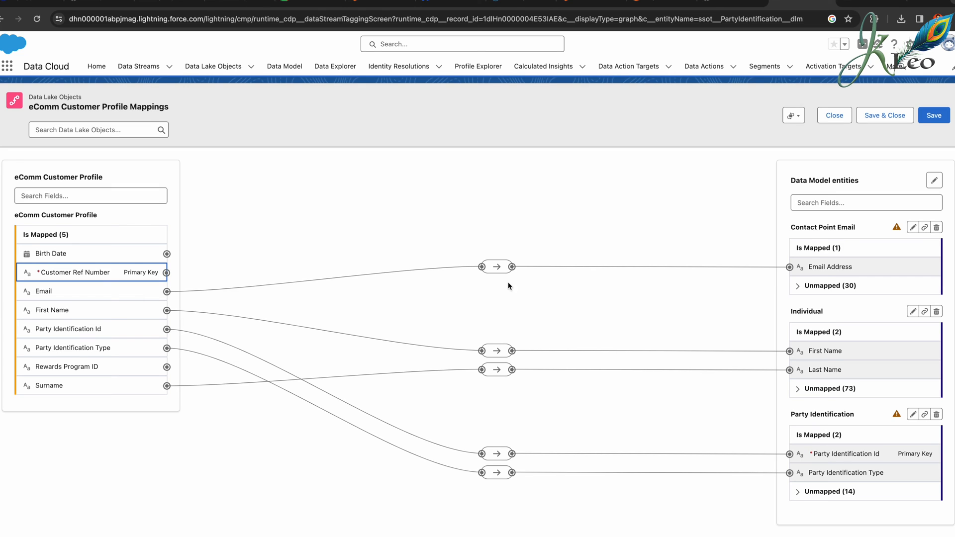
left_click(798, 287)
scroll(780, 411, "down", 6)
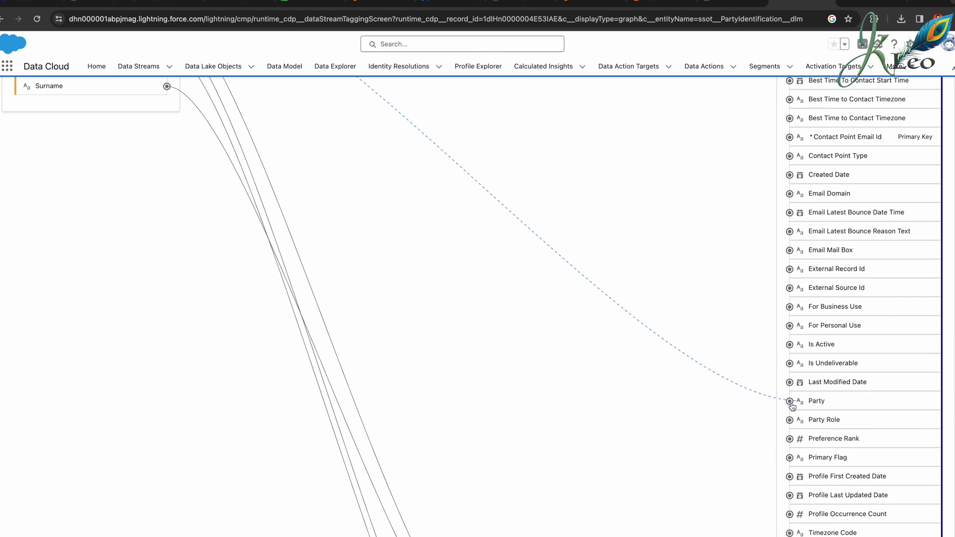
left_click(789, 401)
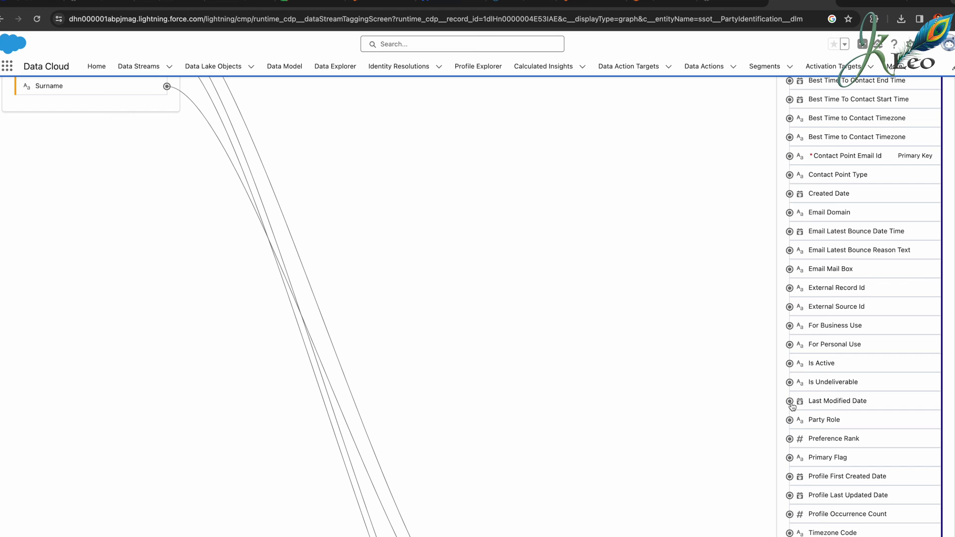
scroll(559, 317, "up", 5)
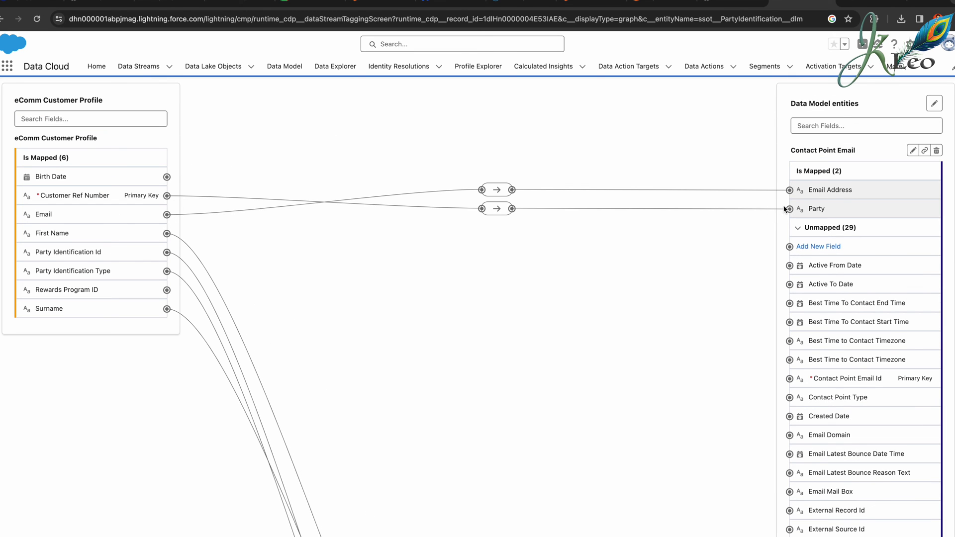
left_click(829, 227)
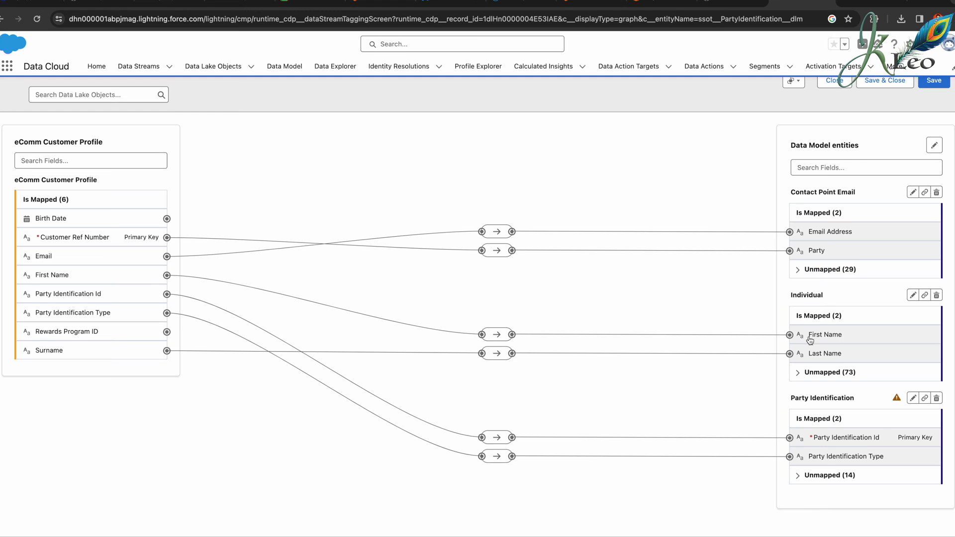
- Map Customer Ref Number to the Individual Id of Individual and to the Party field of Party Identification
left_click(806, 371)
scroll(791, 249, "down", 10)
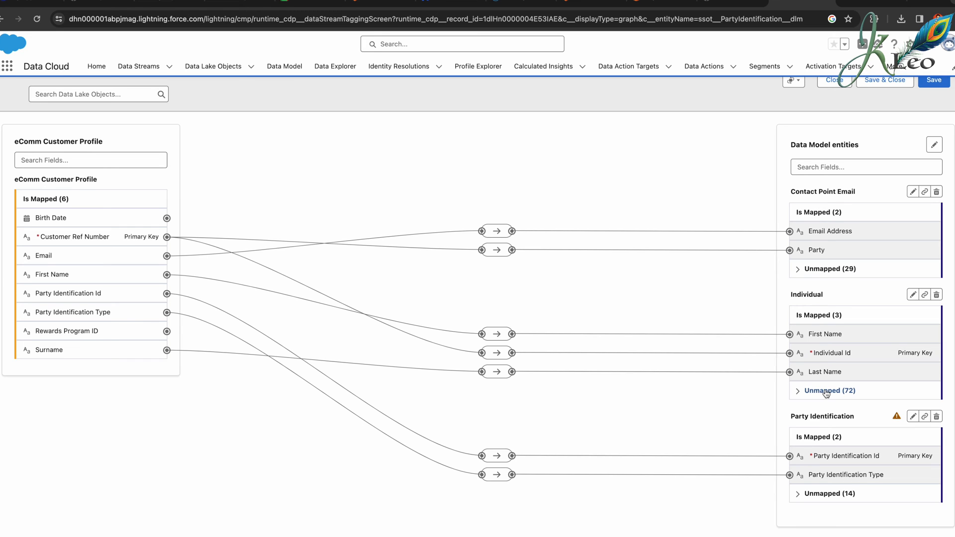
left_click(798, 494)
scroll(802, 497, "down", 3)
left_click(167, 112)
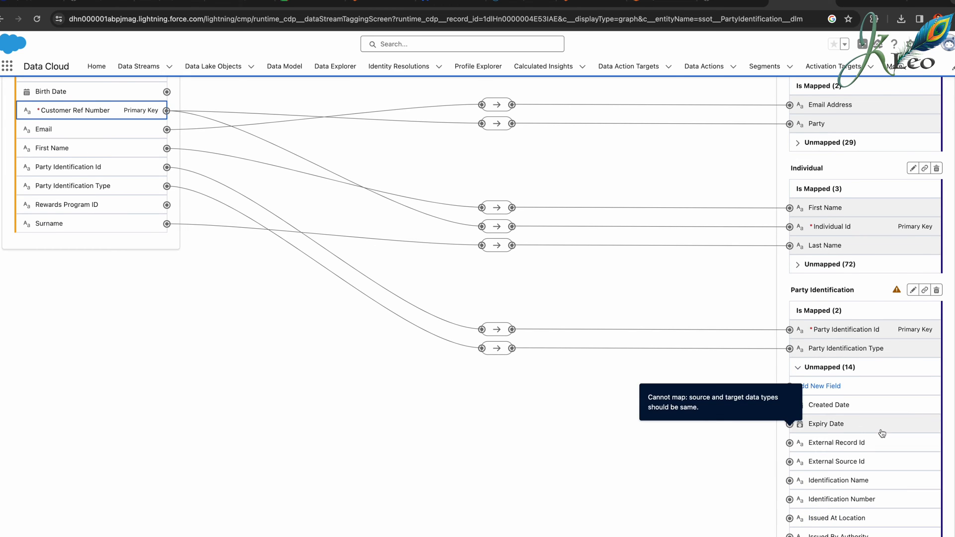
scroll(881, 433, "down", 3)
left_click(808, 432)
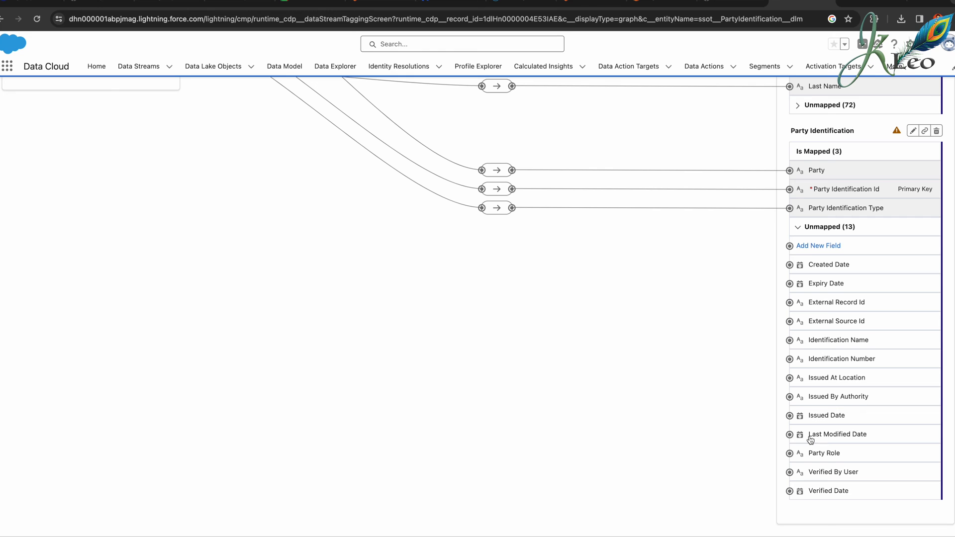
- Map Rewards Program ID to the Identification Number field of Party Identification
scroll(509, 357, "up", 6)
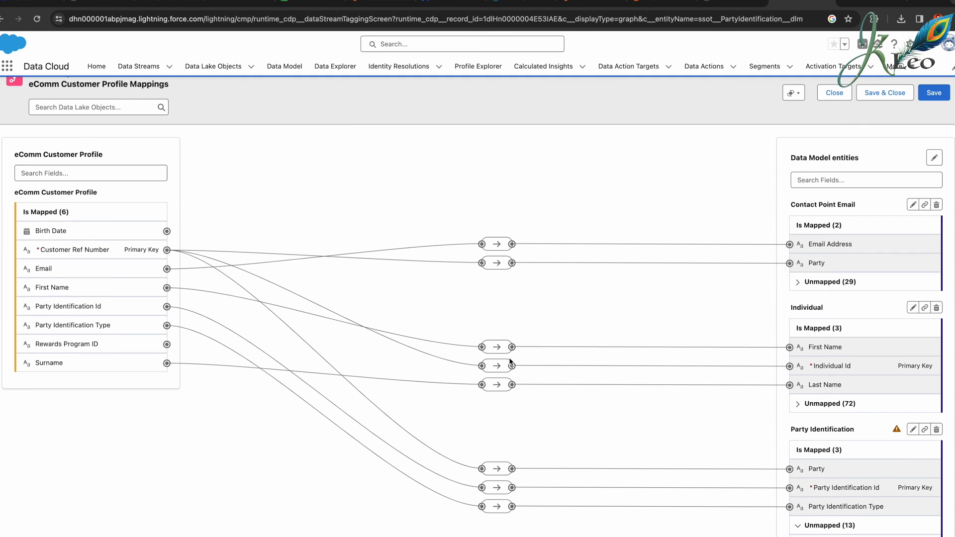
left_click(168, 346)
scroll(544, 381, "down", 5)
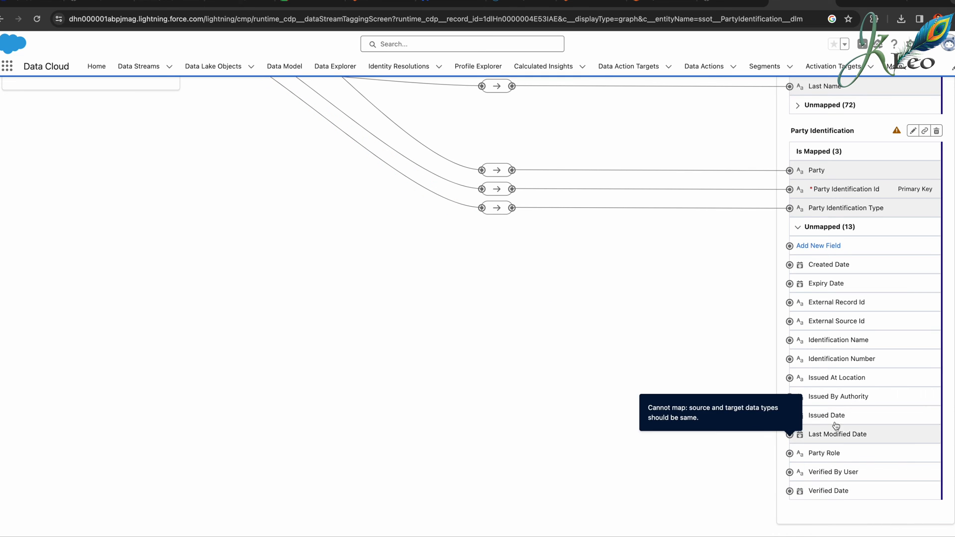
left_click(838, 359)
scroll(701, 358, "up", 8)
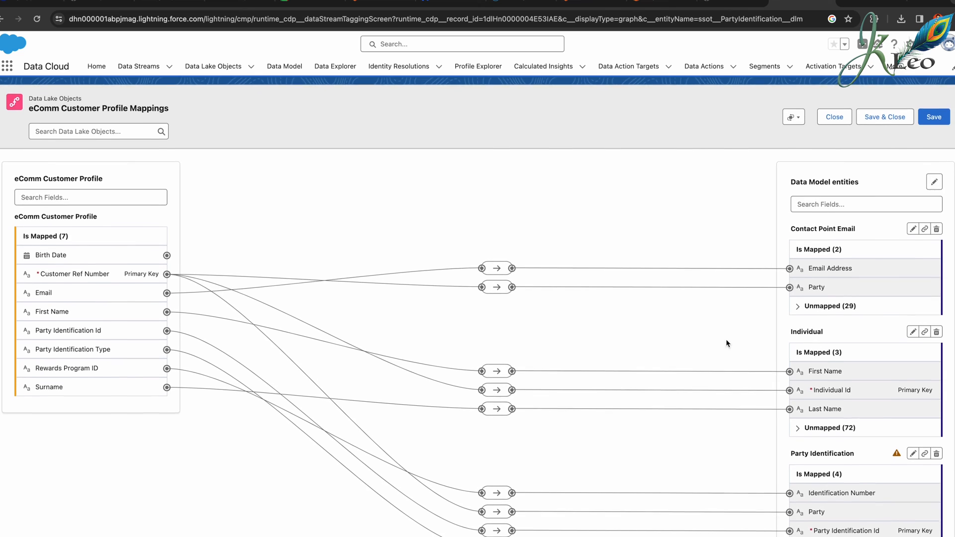
- Try to save the mappings and to add a new field to the Individual object
left_click(924, 121)
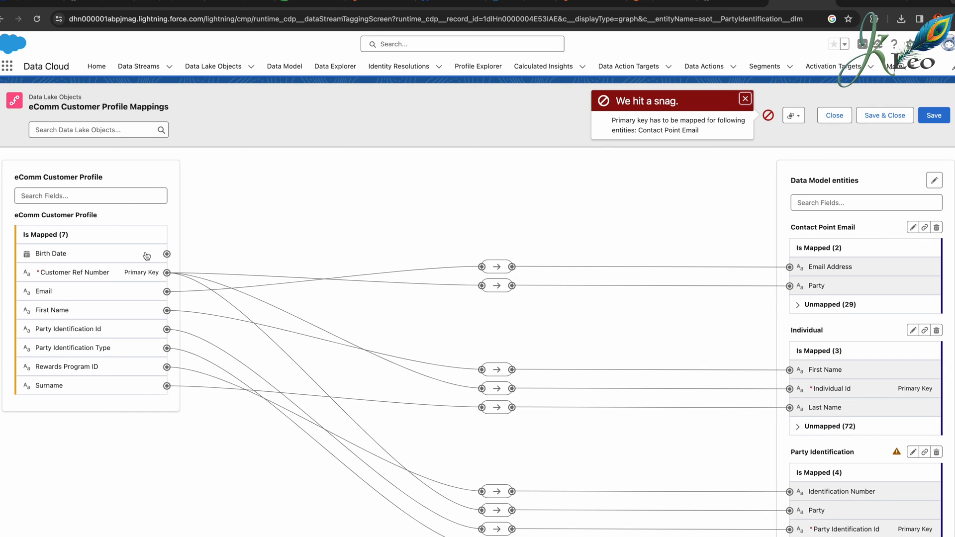
scroll(840, 368, "down", 3)
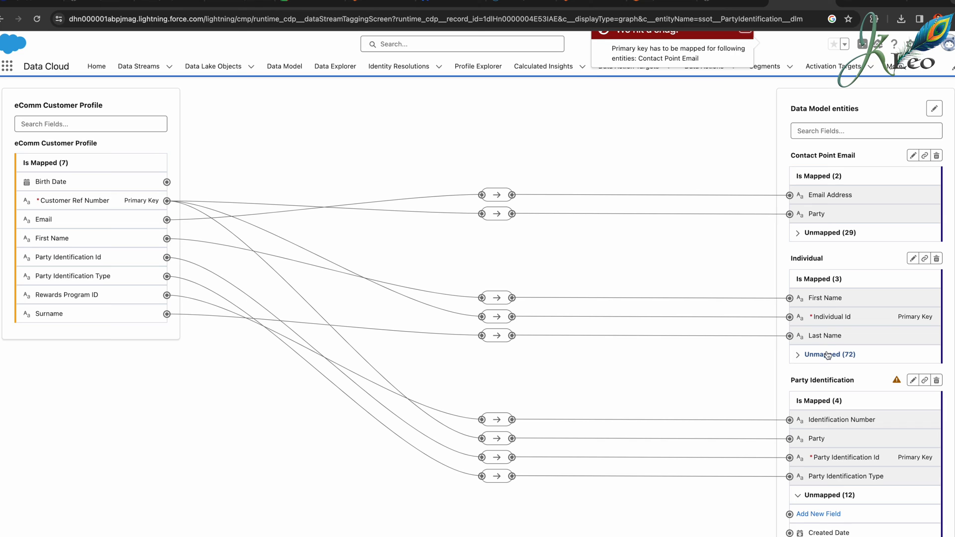
left_click(827, 355)
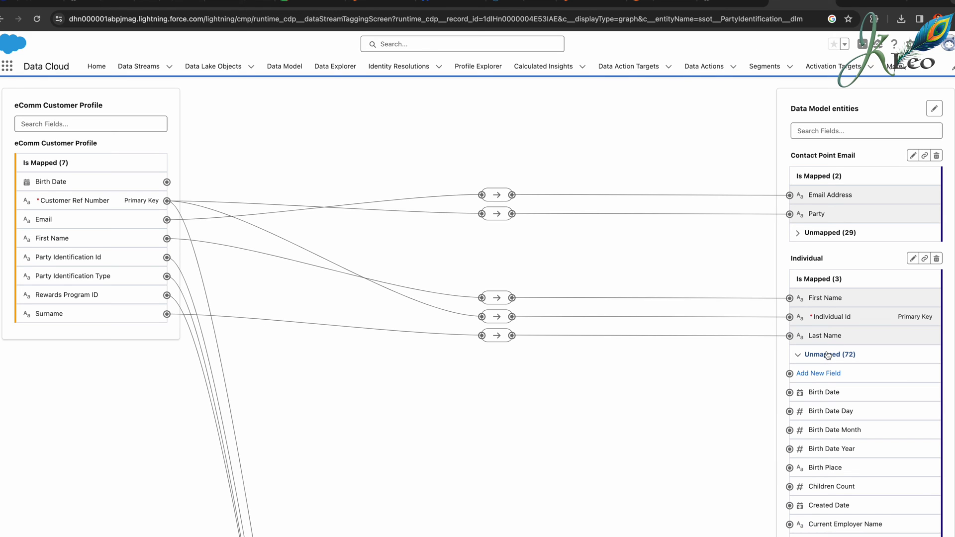
left_click(832, 373)
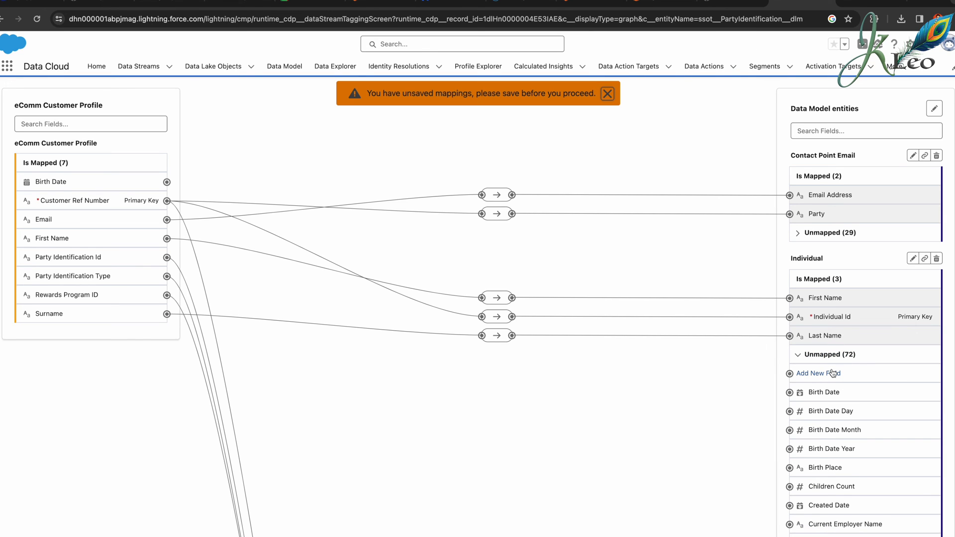
scroll(833, 373, "up", 3)
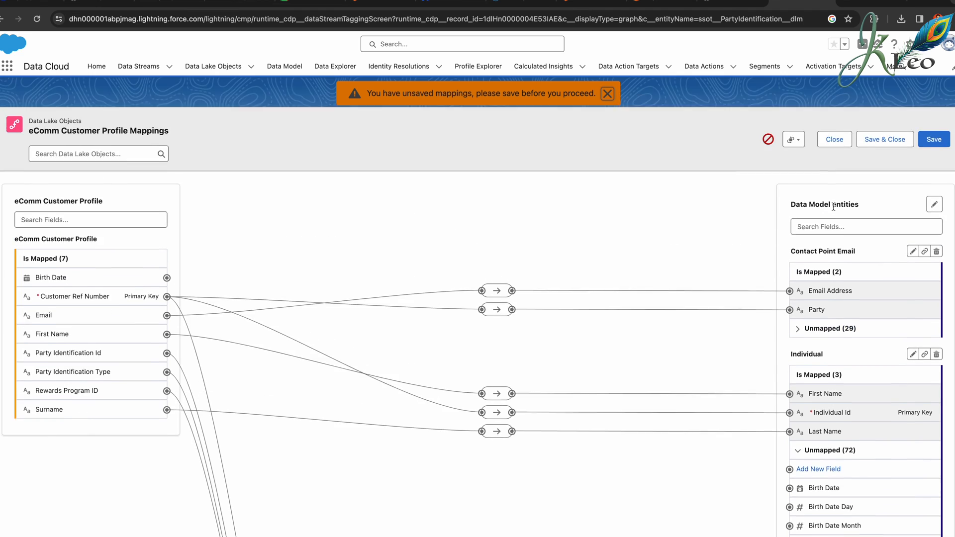
left_click(934, 117)
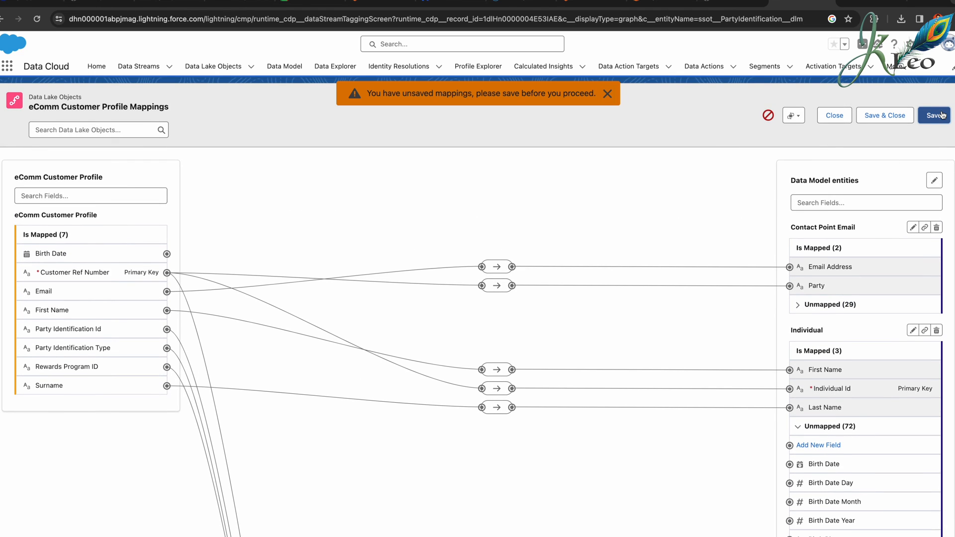
- Map Email to the Identification Name field of Party Identification and try to save the mappings
scroll(826, 299, "down", 5)
left_click(831, 224)
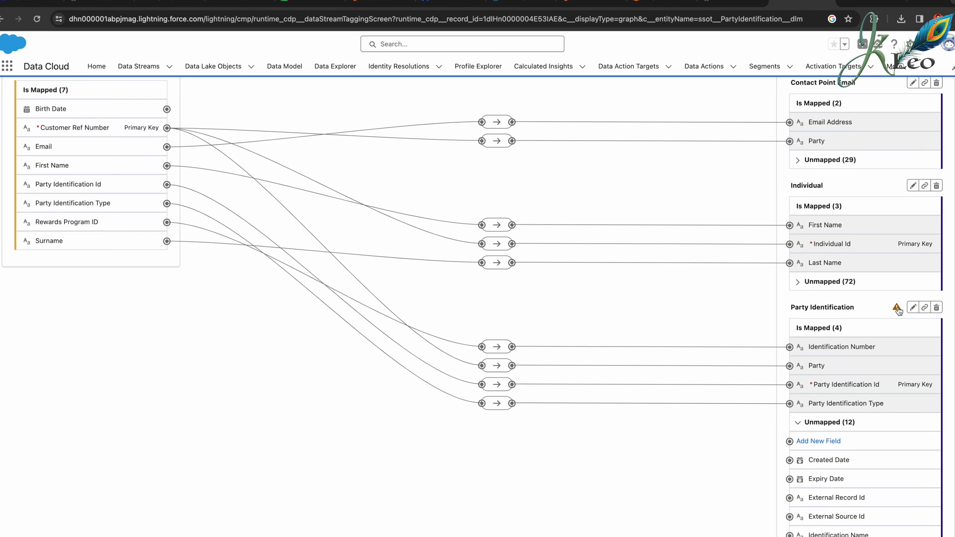
left_click(896, 309)
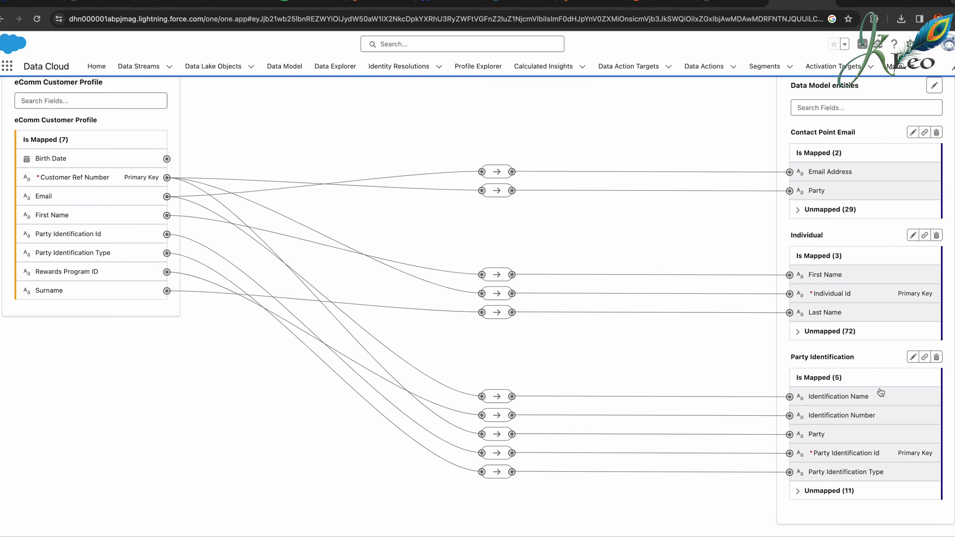
scroll(755, 304, "up", 4)
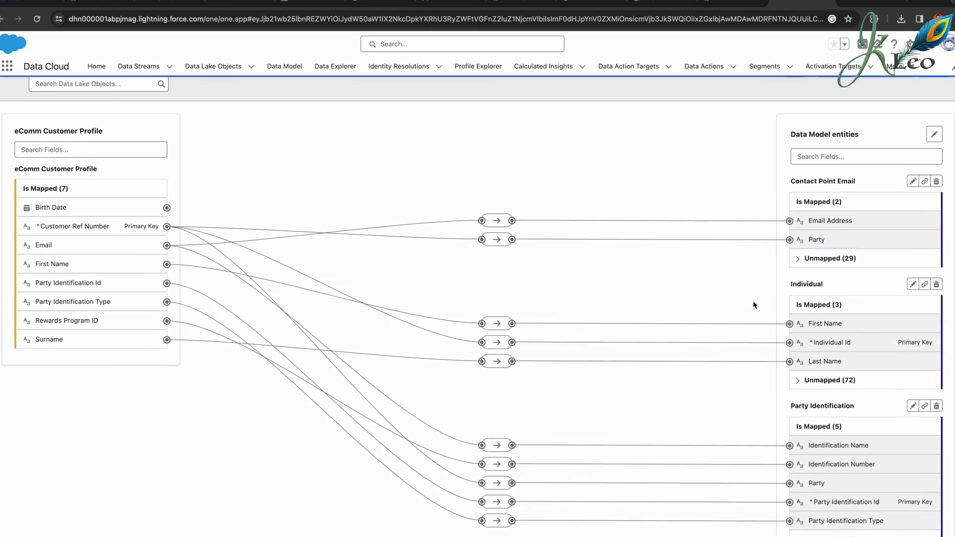
left_click(927, 115)
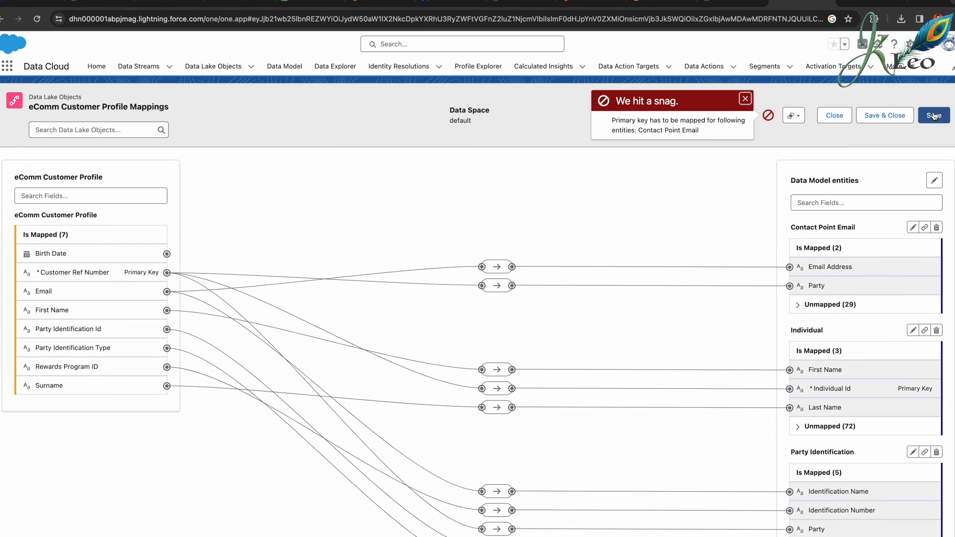
left_click(744, 98)
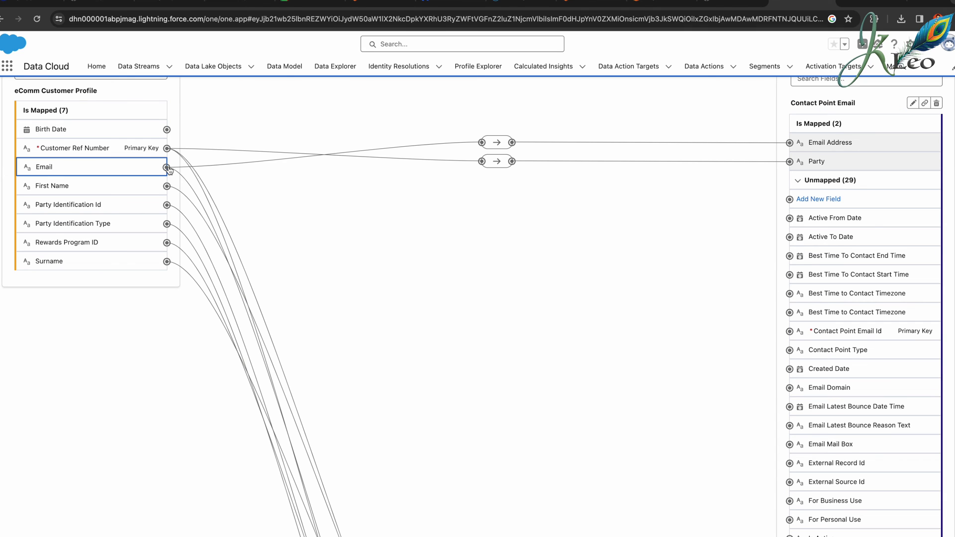
- Map Email to the Contact Point Email Id field of Contact Point Email and save the mappings
left_click_drag(168, 168, 796, 337)
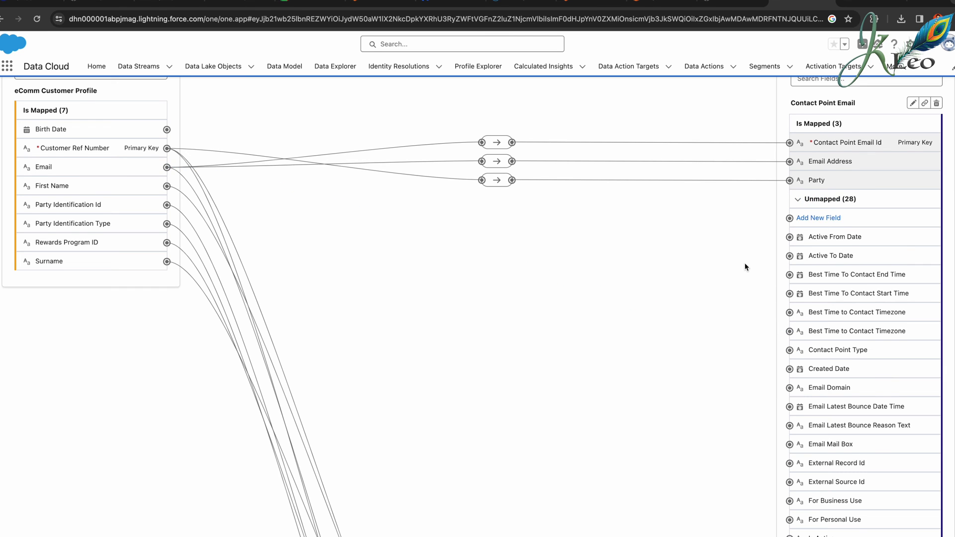
scroll(743, 266, "up", 3)
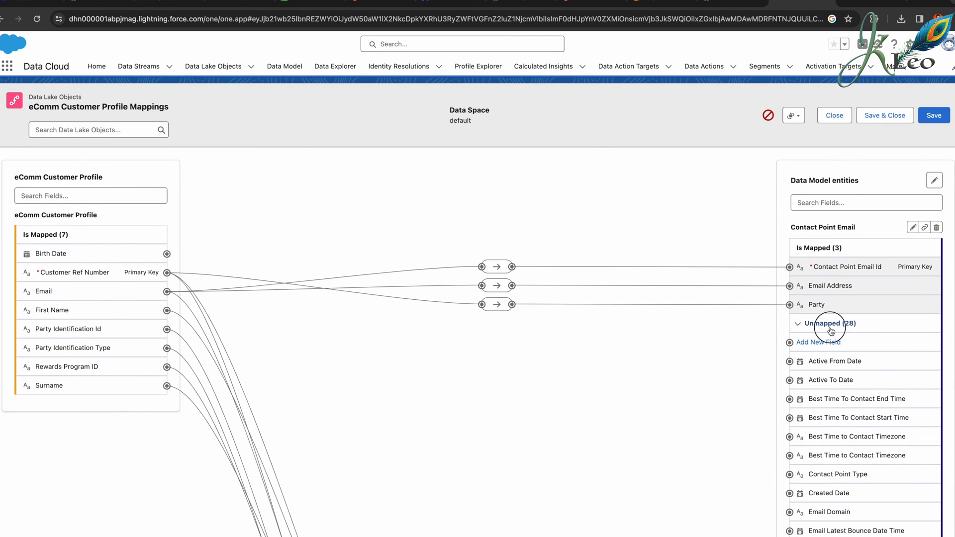
left_click(829, 323)
left_click(935, 117)
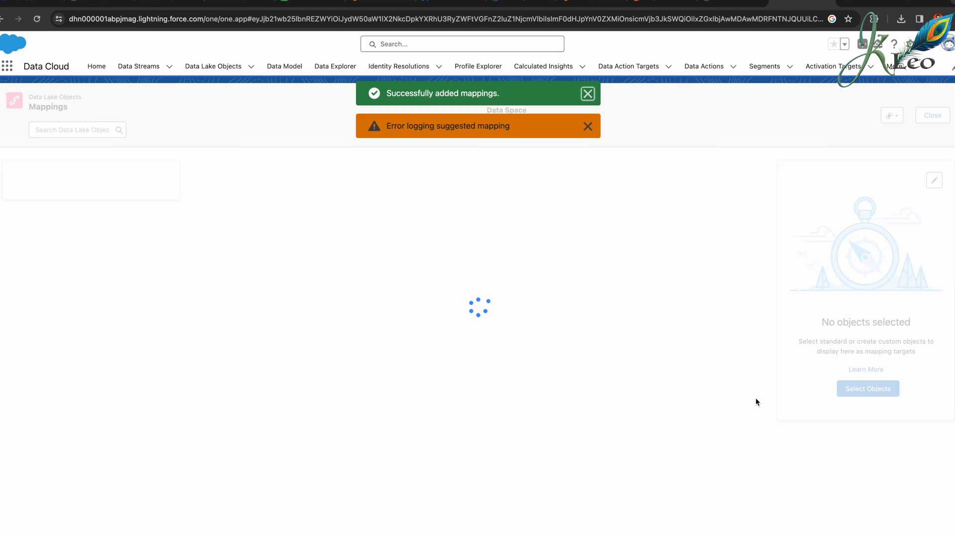
left_click(588, 129)
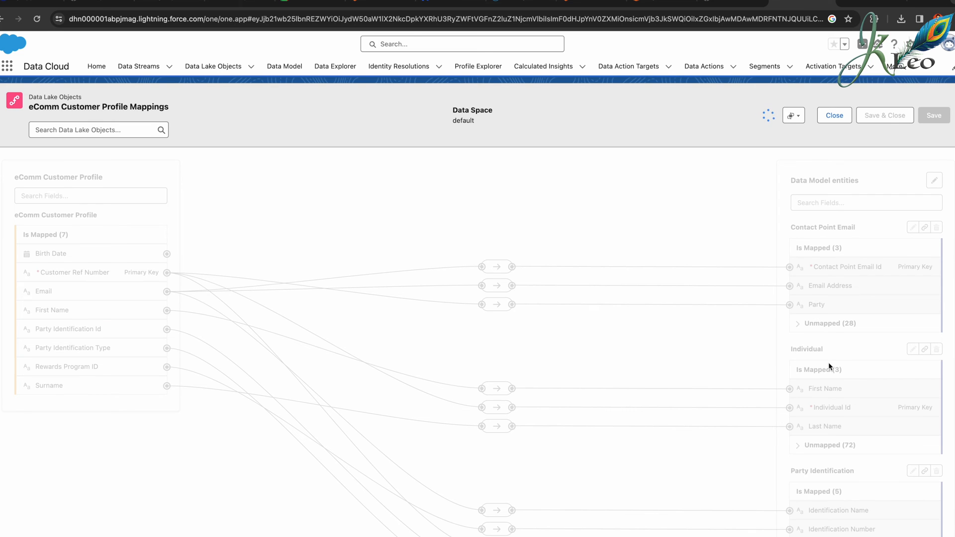
- Add a new attribute labelled Birth Date with data type Date to the Individual object
scroll(829, 368, "down", 2)
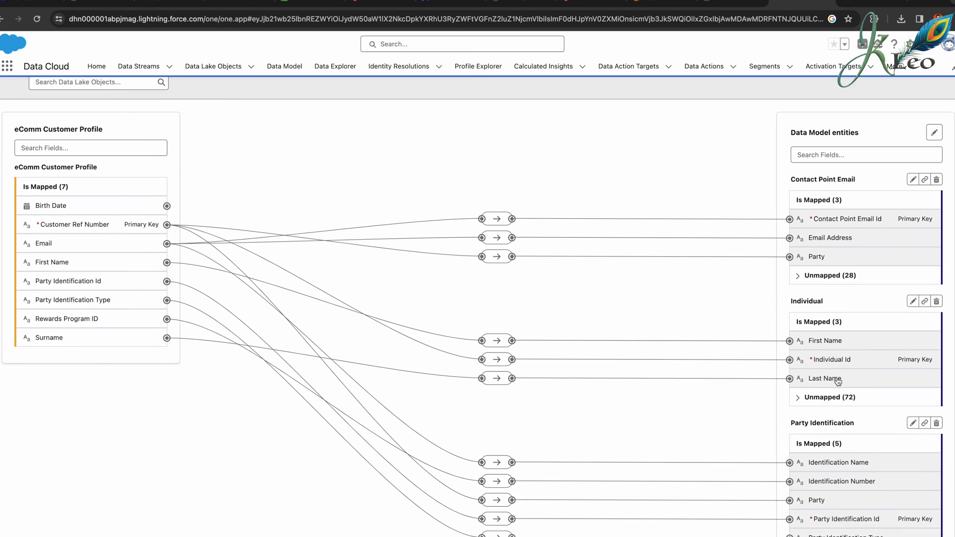
left_click(829, 396)
left_click(828, 417)
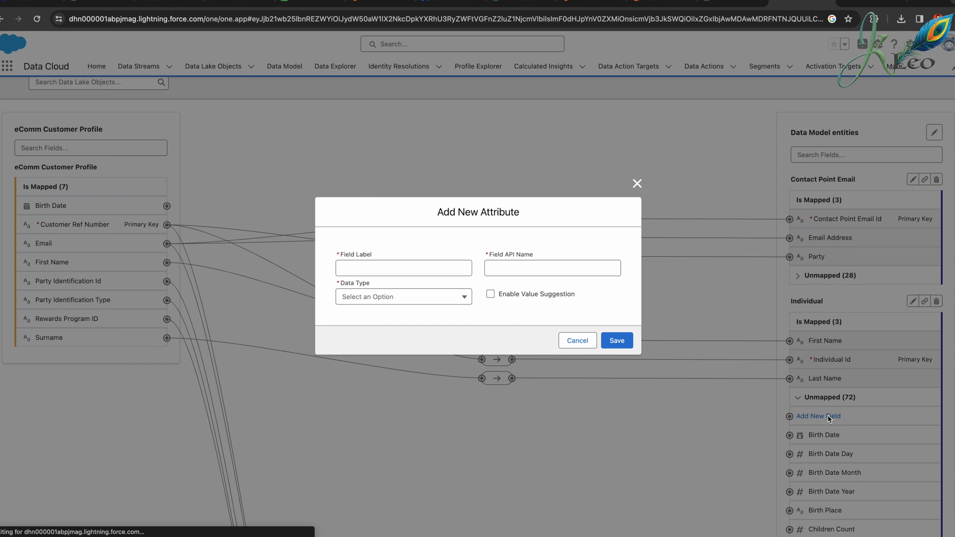
left_click(433, 268)
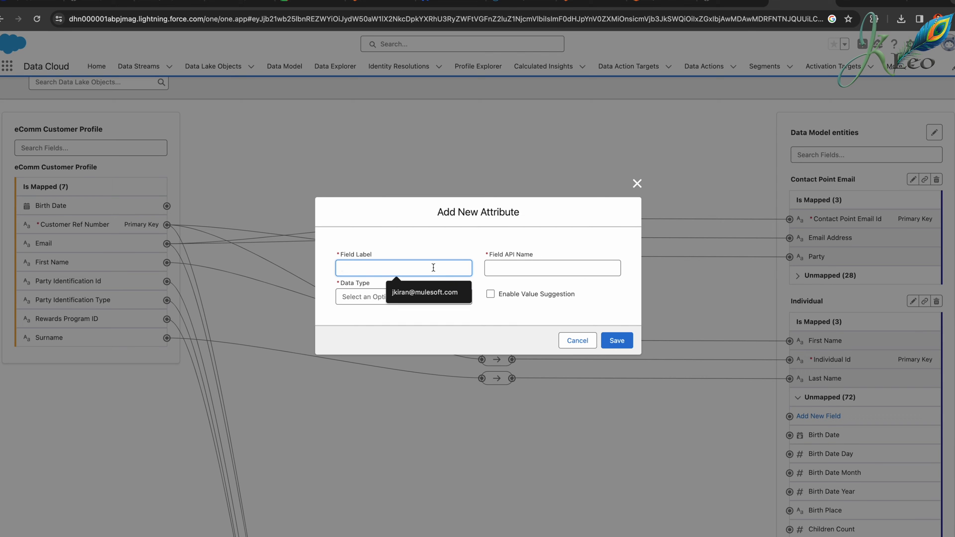
type("Birth")
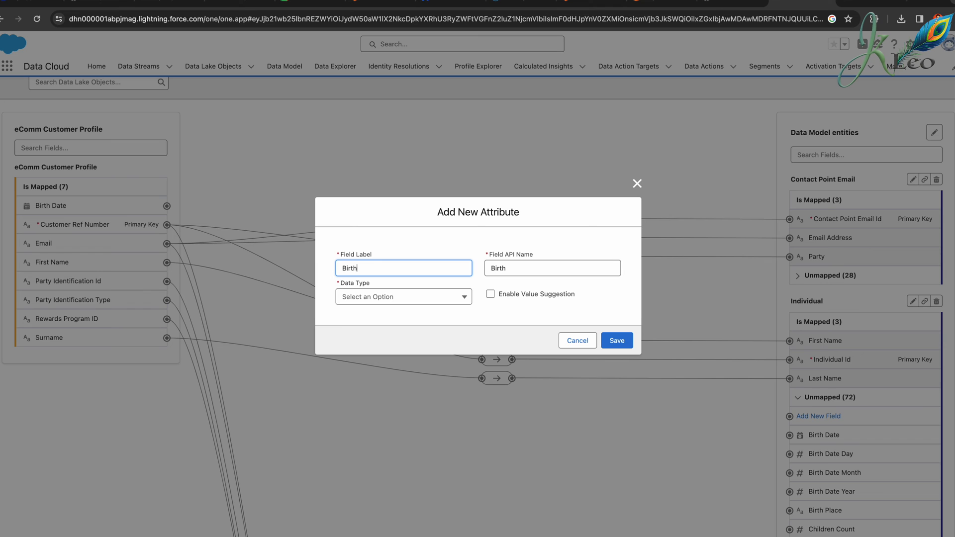
type(" Date")
left_click(384, 299)
left_click(378, 356)
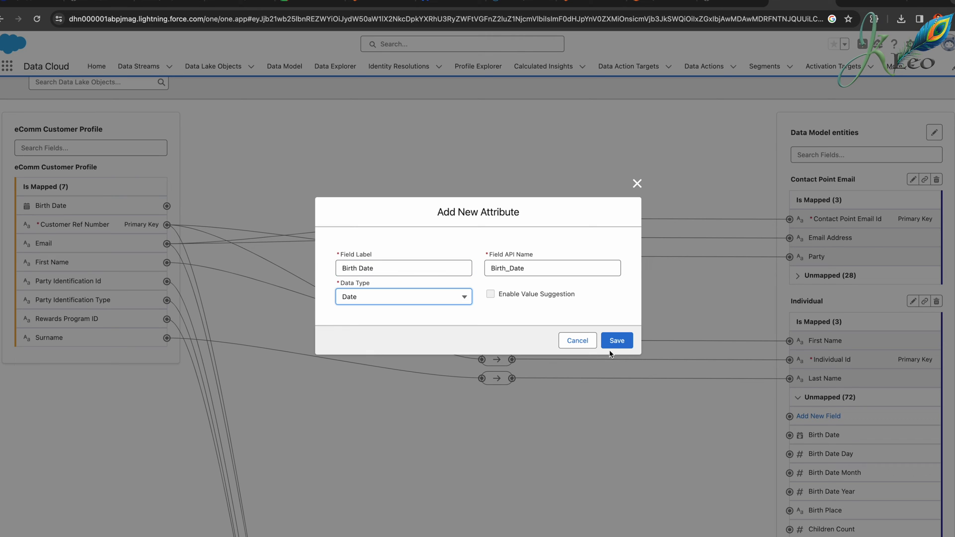
left_click(624, 337)
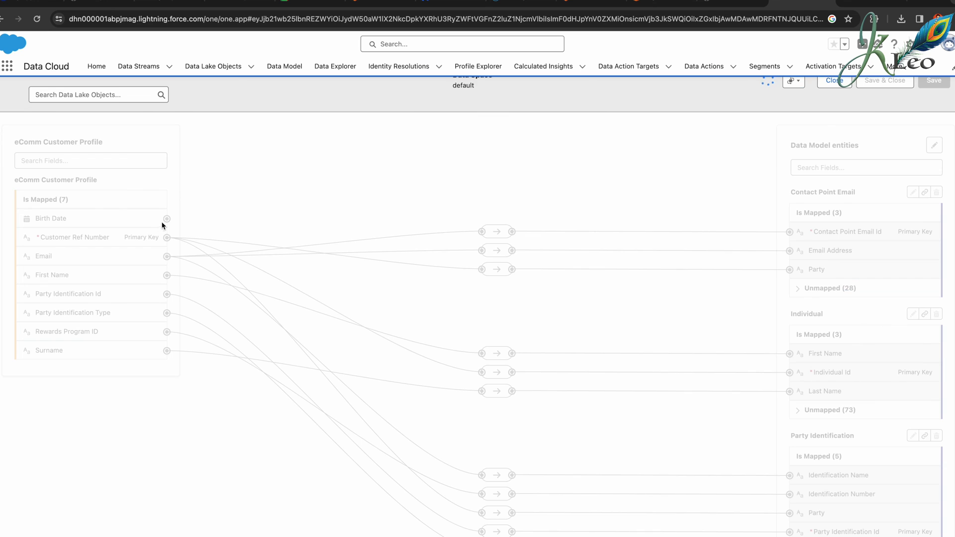
- Map the source Birth Date to the custom Birth Date field of Individual and save the mappings
left_click(167, 220)
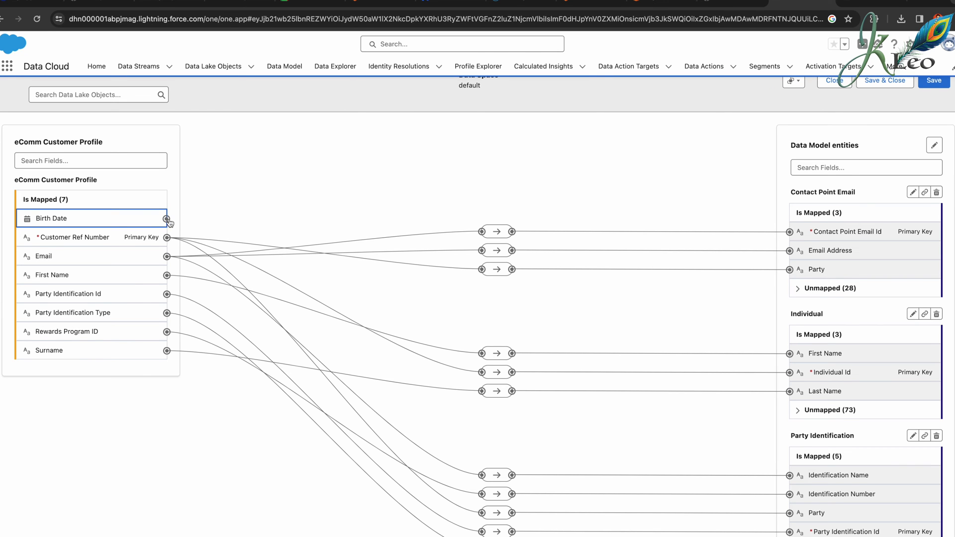
left_click(820, 411)
scroll(831, 416, "down", 3)
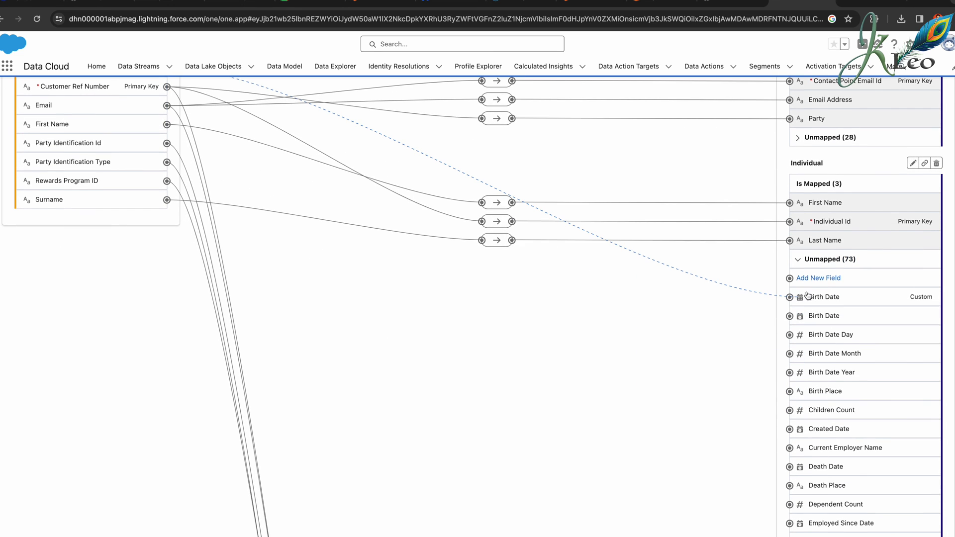
left_click(795, 301)
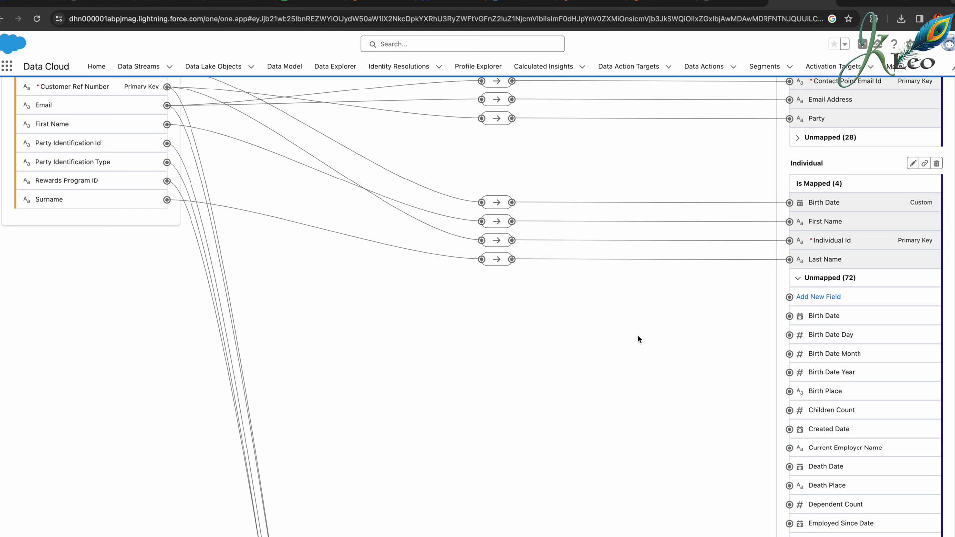
scroll(646, 328, "up", 5)
left_click(931, 115)
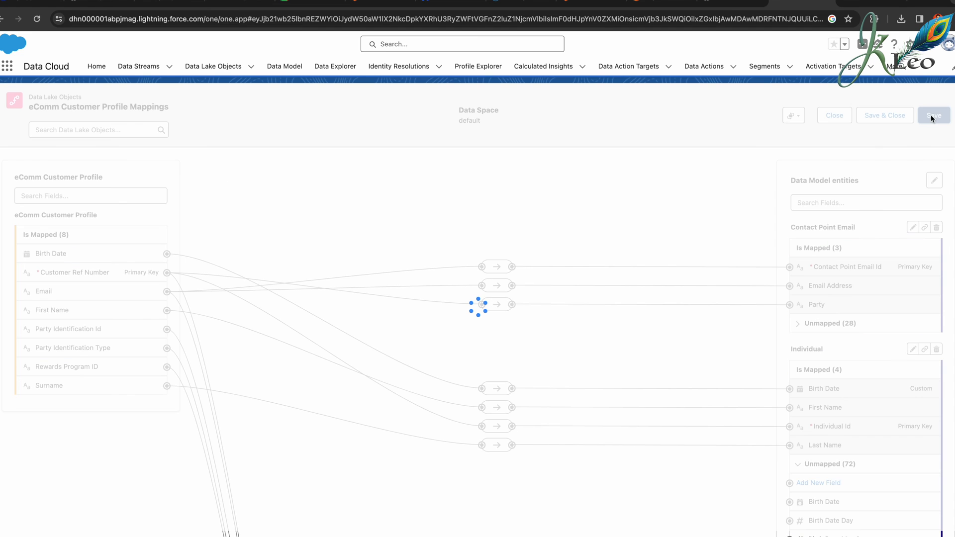
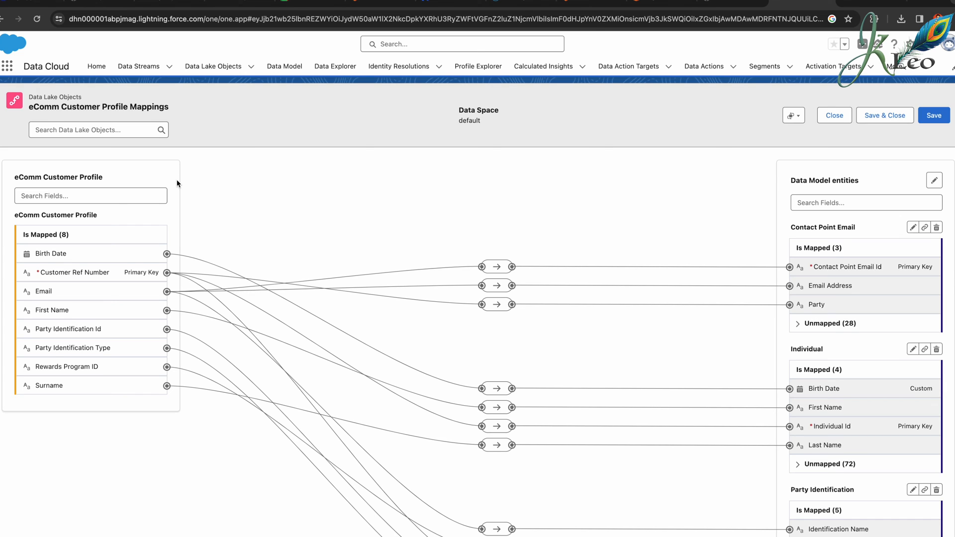
- Find the Contact data lake object by searching for "cont" and open its mappings
left_click(111, 124)
type("cont")
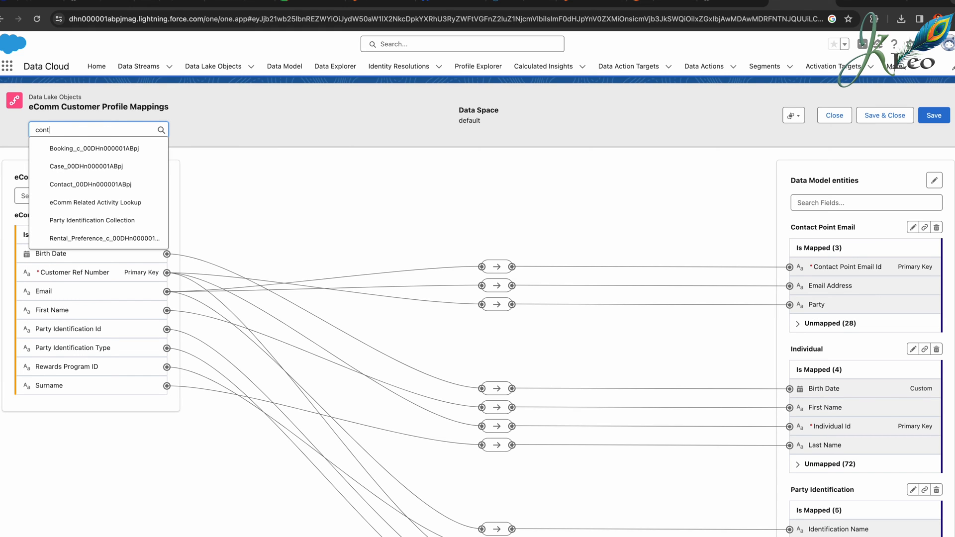
left_click(113, 151)
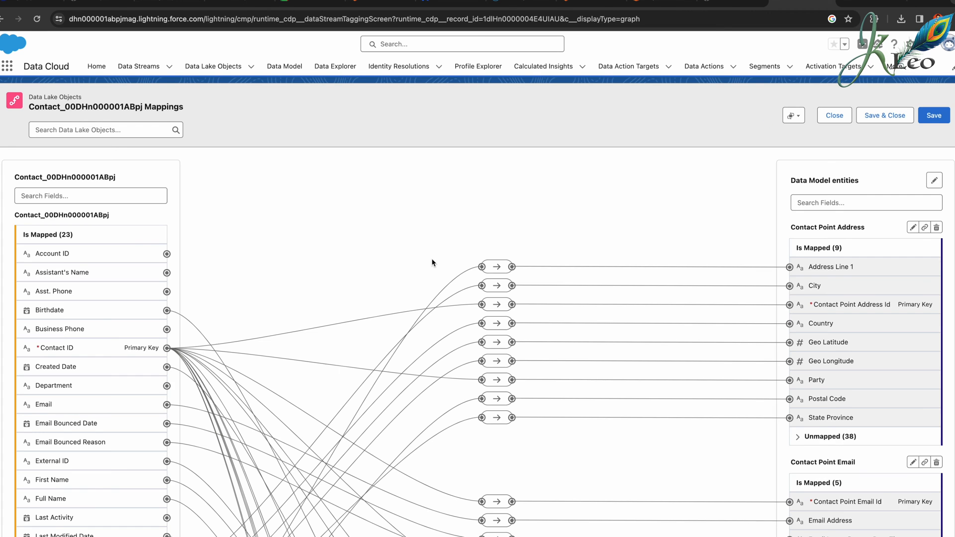
- Delete the mapping from Birthdate to the Birth Date field of Individual in the Contact mappings
scroll(432, 262, "down", 2)
scroll(432, 262, "down", 1)
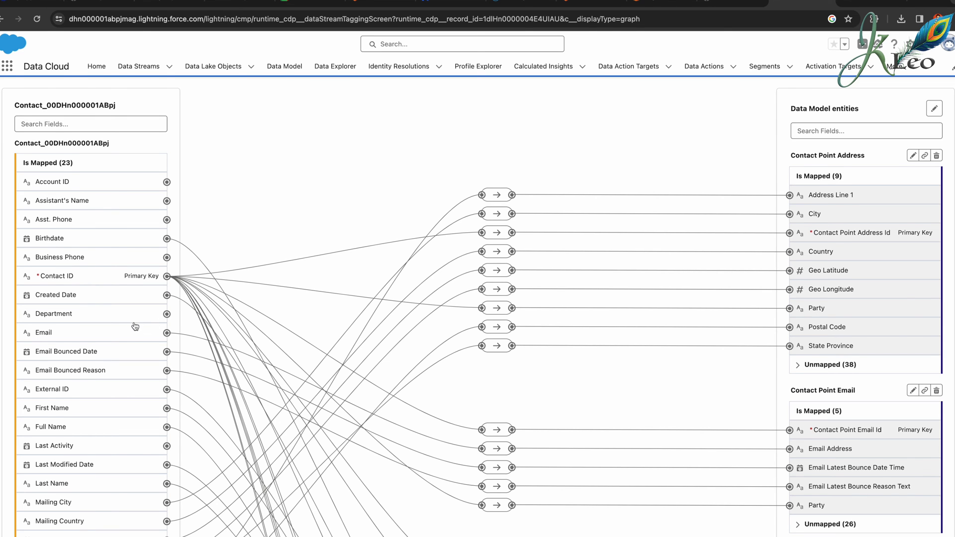
scroll(189, 154, "down", 3)
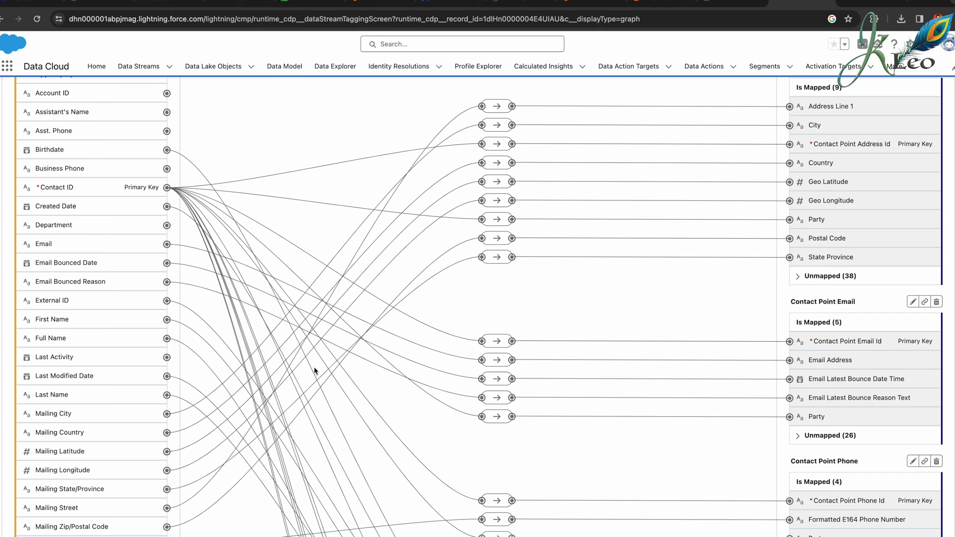
scroll(348, 444, "down", 8)
left_click(501, 393)
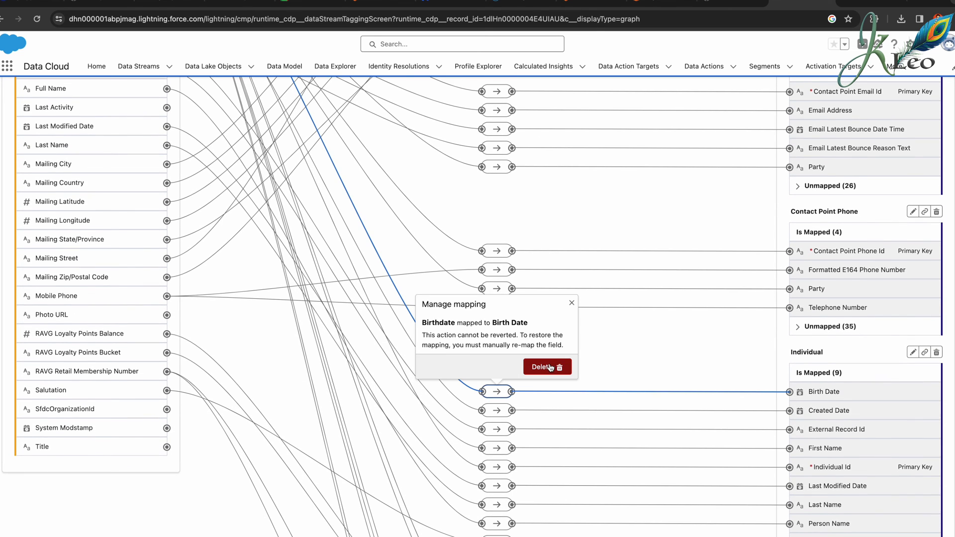
left_click(549, 367)
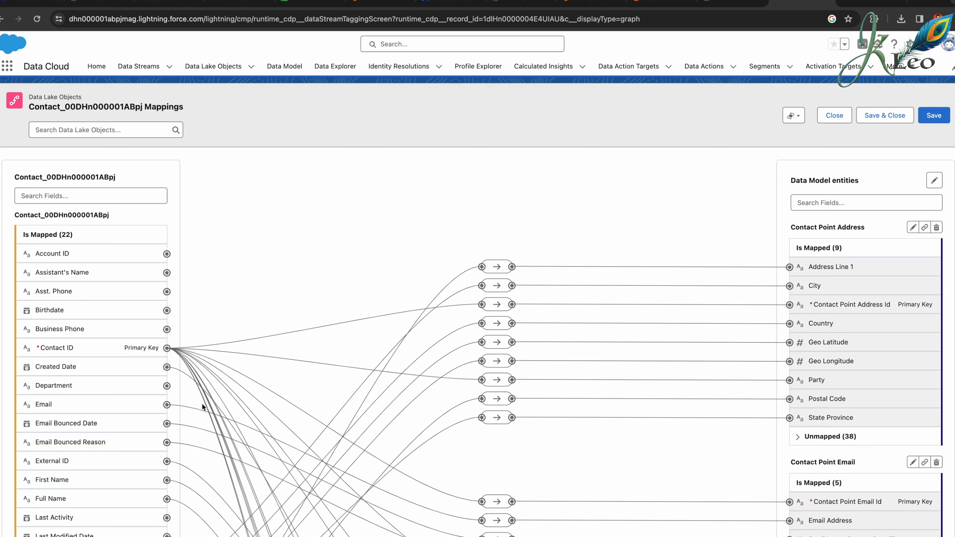
- Start a new formula field on the Contact data stream, labelled Birth Date with return type Date
left_click(149, 66)
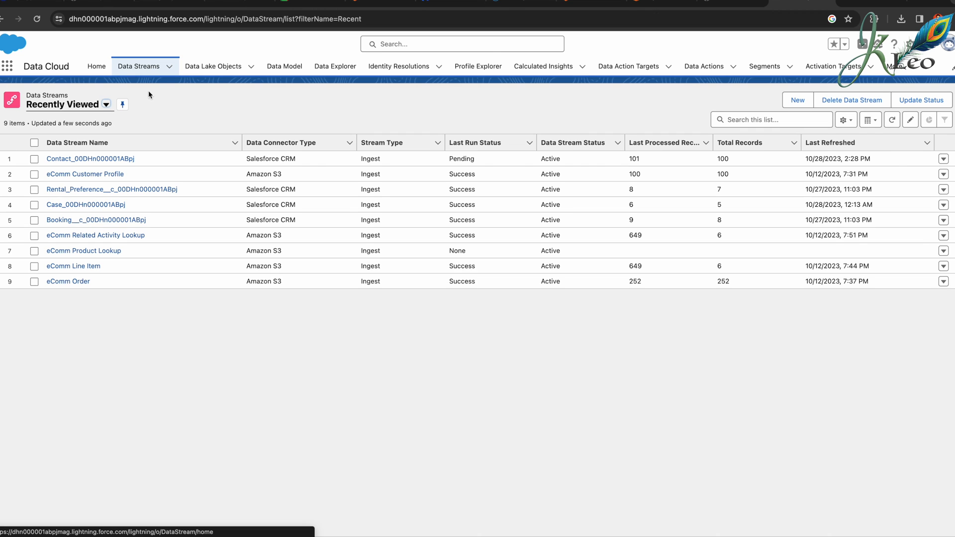
left_click(76, 159)
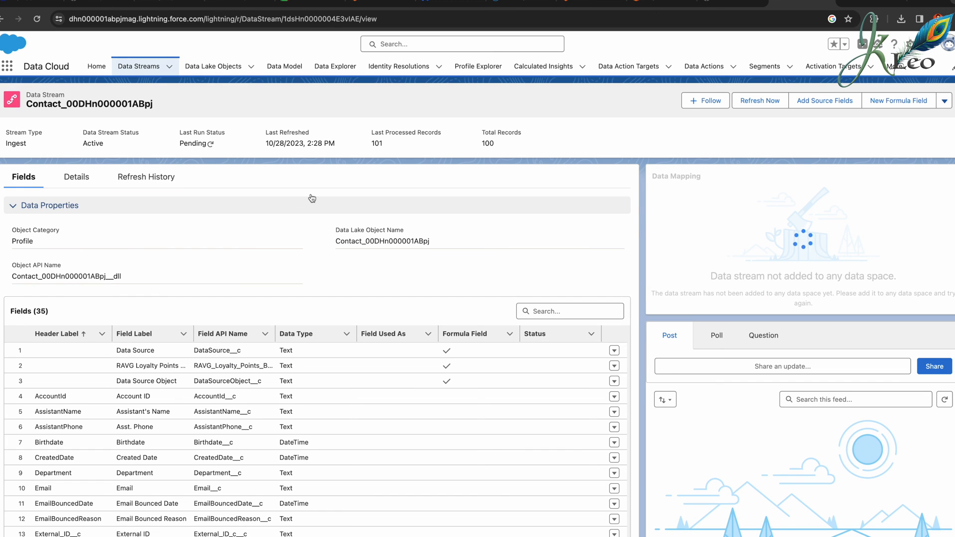
left_click(881, 106)
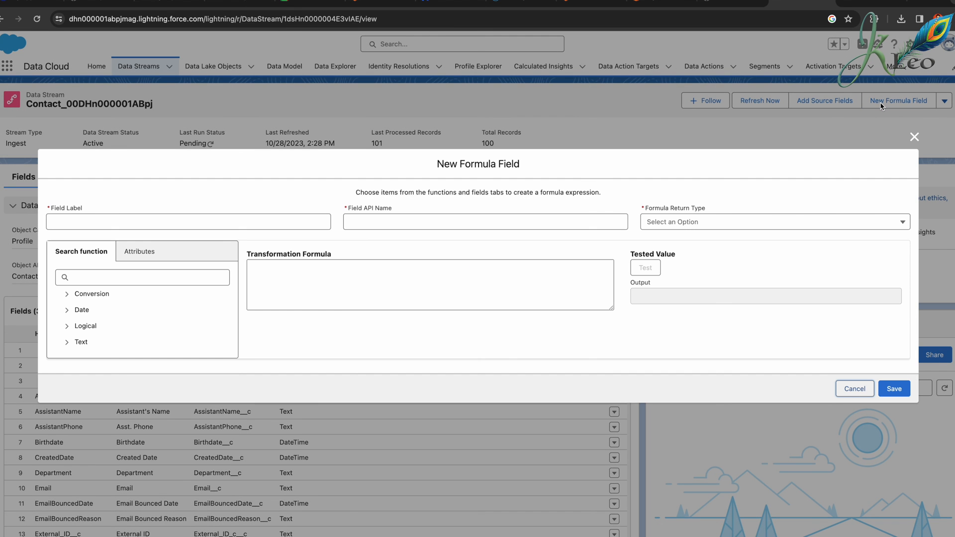
left_click(213, 222)
type("B")
type("Date")
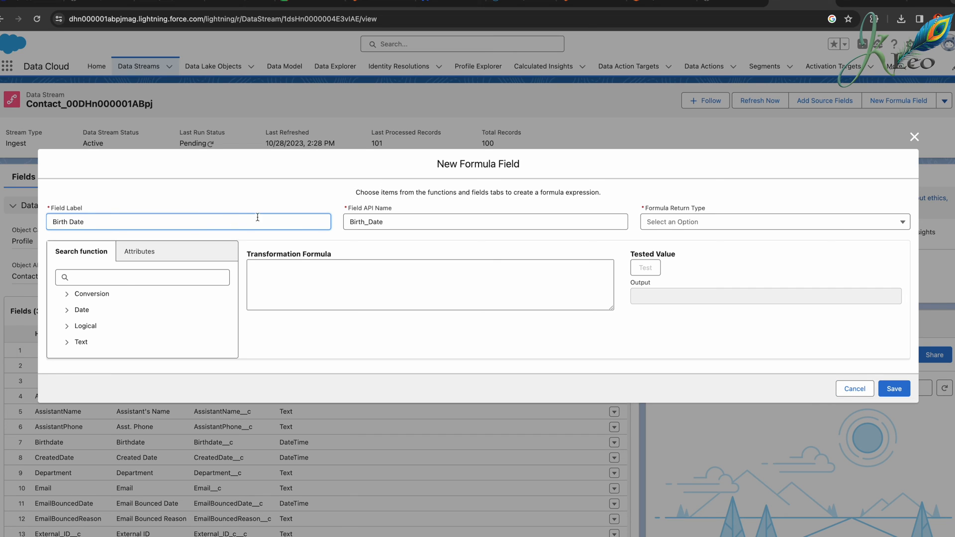
left_click(698, 224)
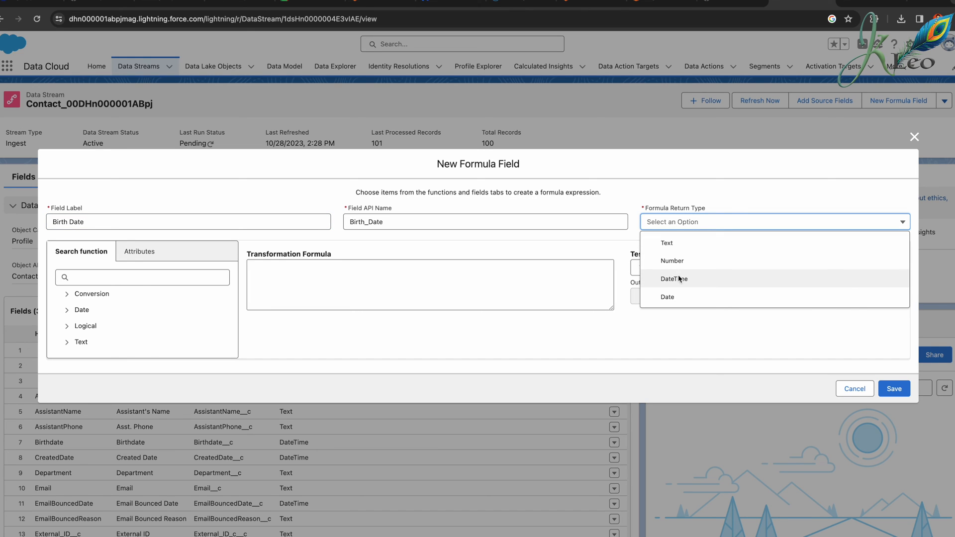
left_click(678, 297)
- Set the transformation formula to sourceField['Birthdate'], test it with a sample date and save the field
left_click(432, 297)
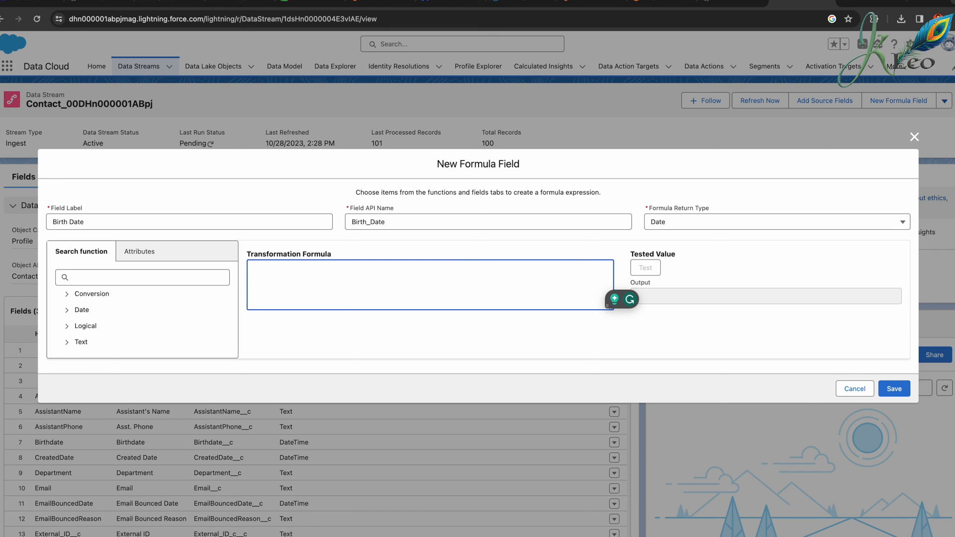
key("super+Tab")
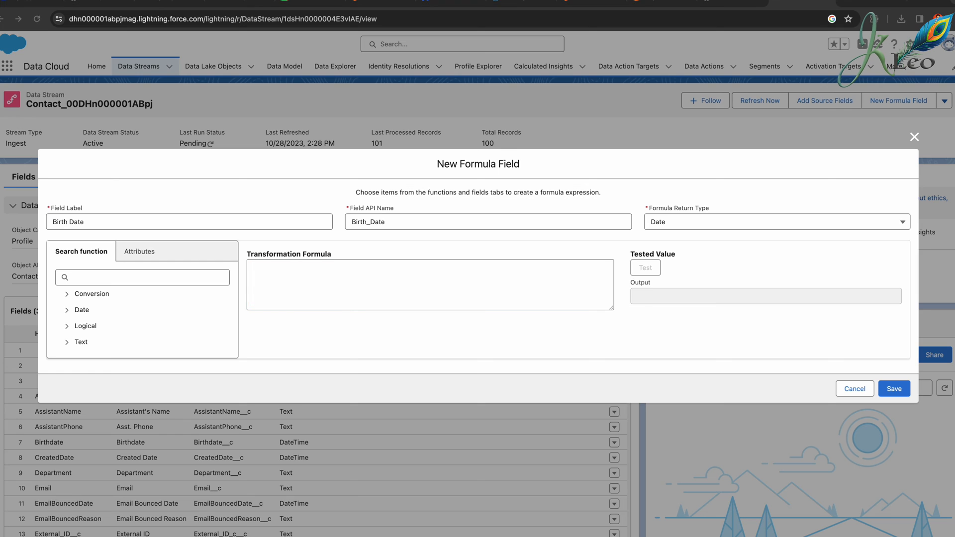
left_click(464, 271)
type("sourceField['Birthdate']")
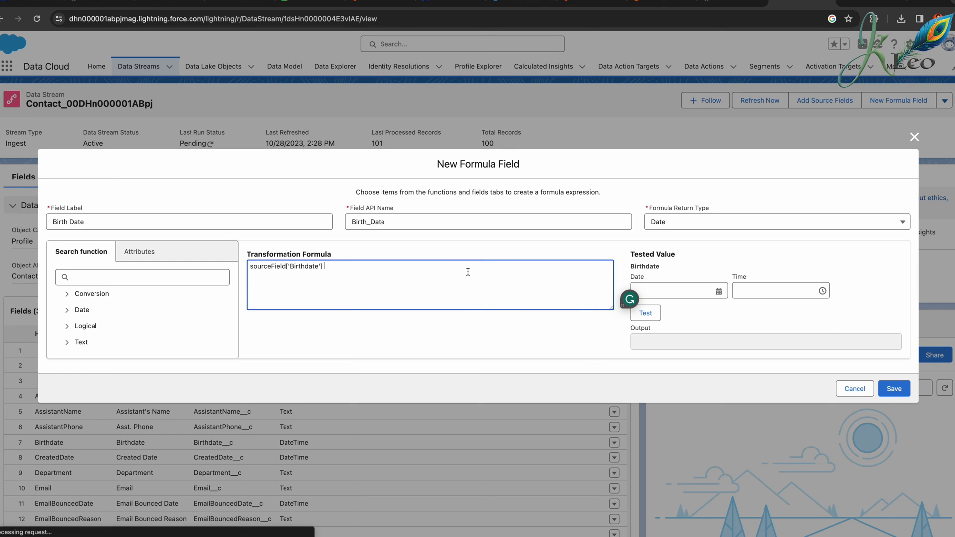
left_click(656, 290)
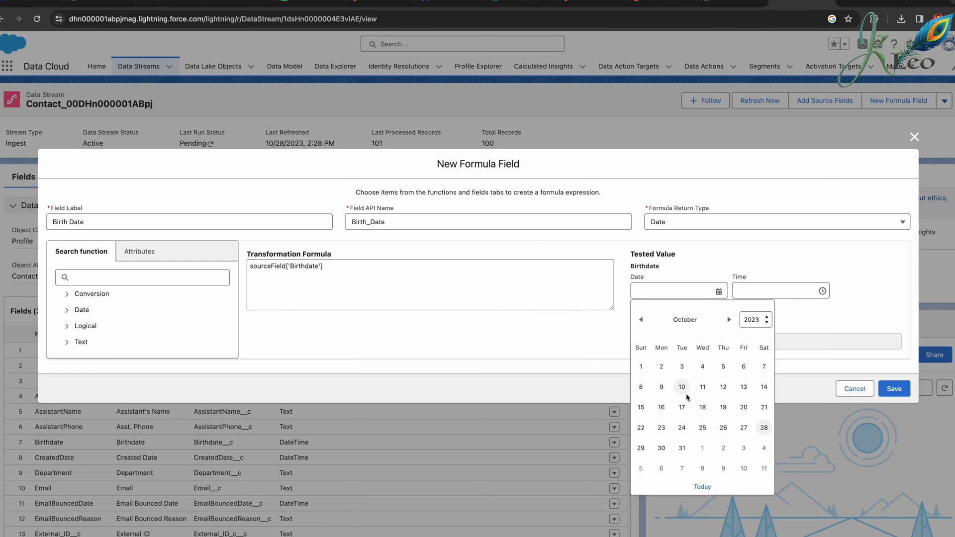
left_click(721, 387)
left_click(644, 313)
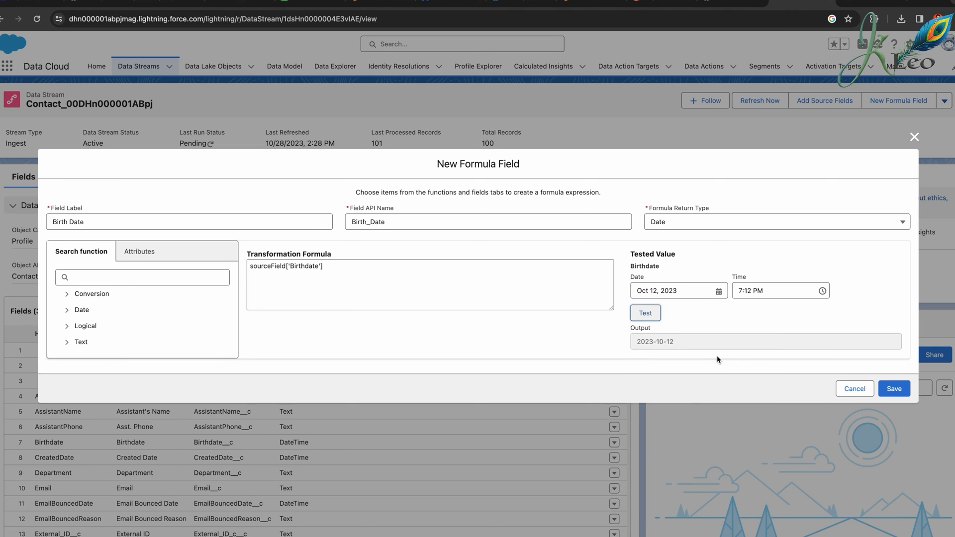
left_click(891, 390)
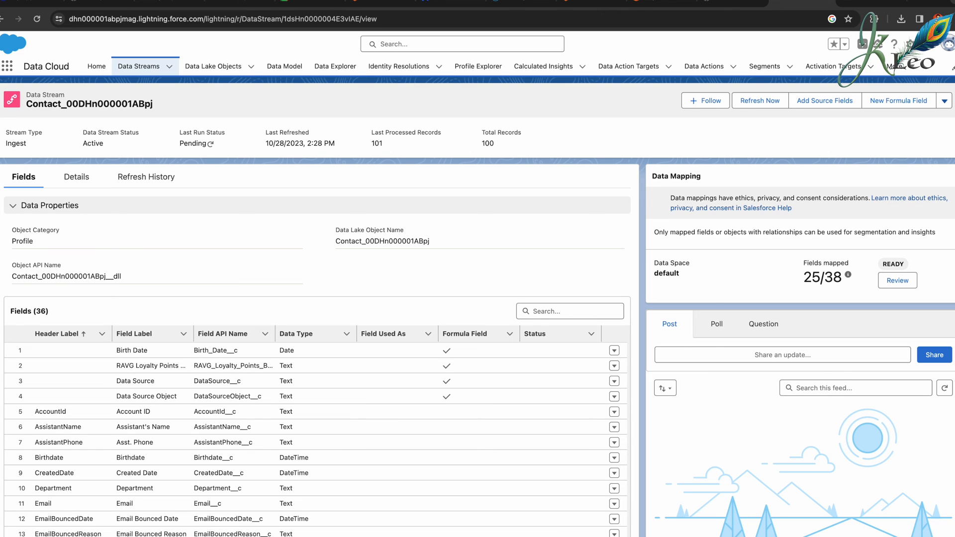
- Map the Birth Date formula field of the Contact data lake object to the custom Birth Date field of Individual and save the mappings
left_click(910, 281)
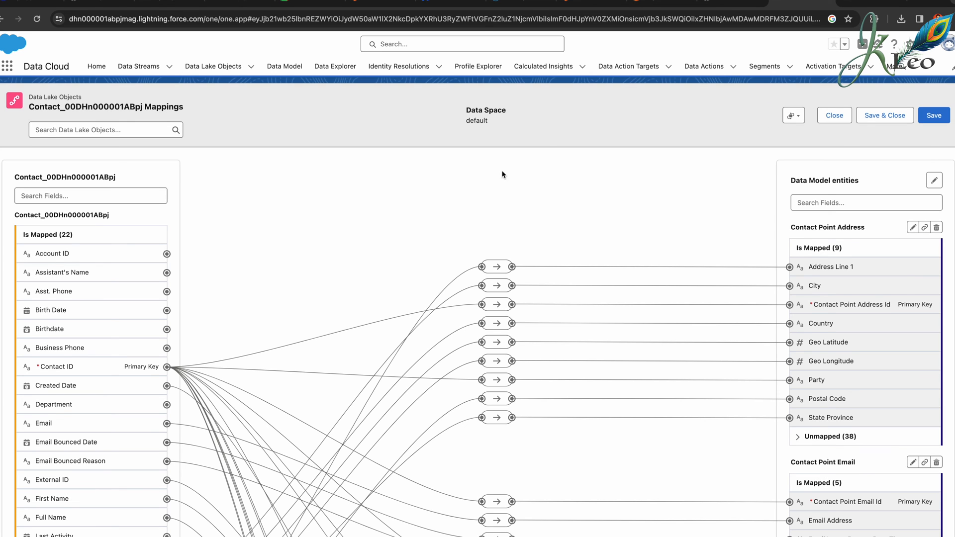
left_click(163, 330)
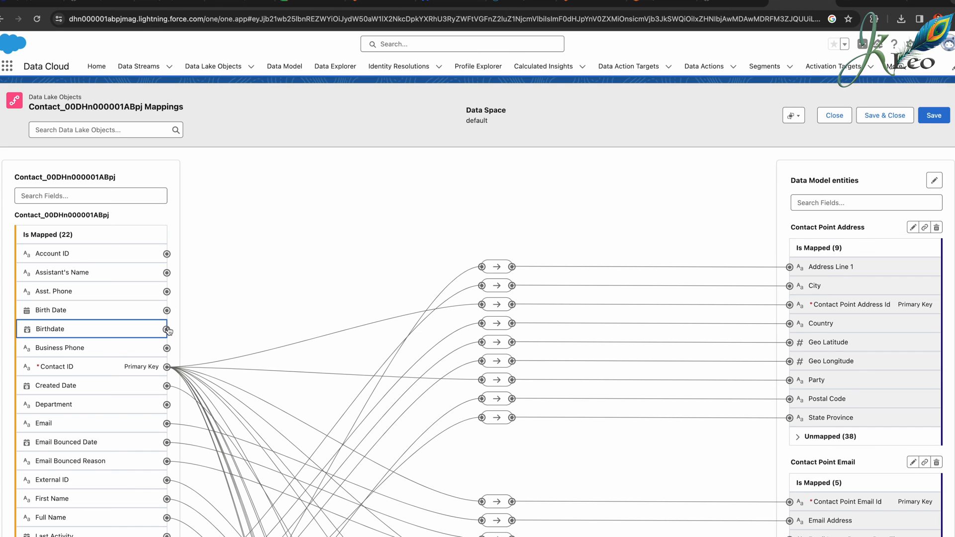
scroll(510, 348, "down", 3)
scroll(509, 349, "down", 2)
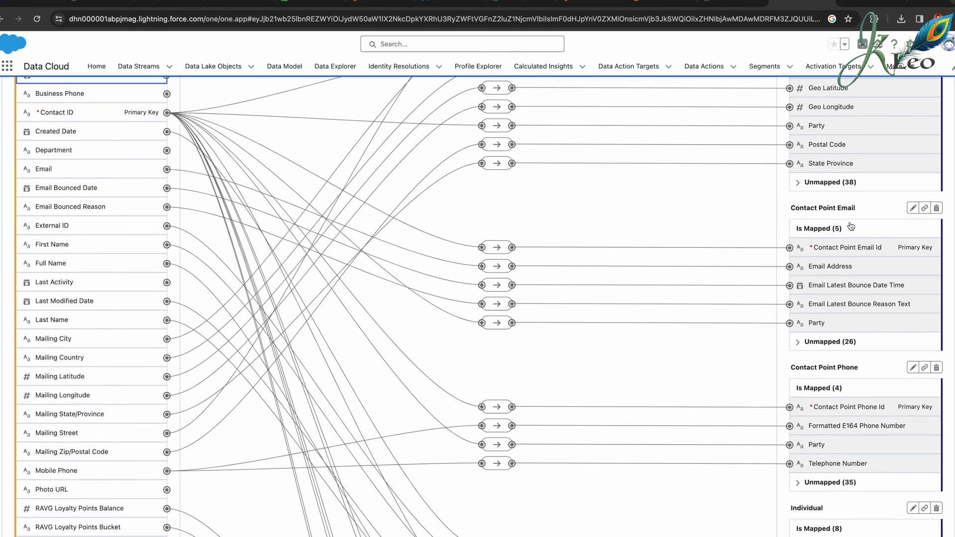
scroll(824, 235, "down", 6)
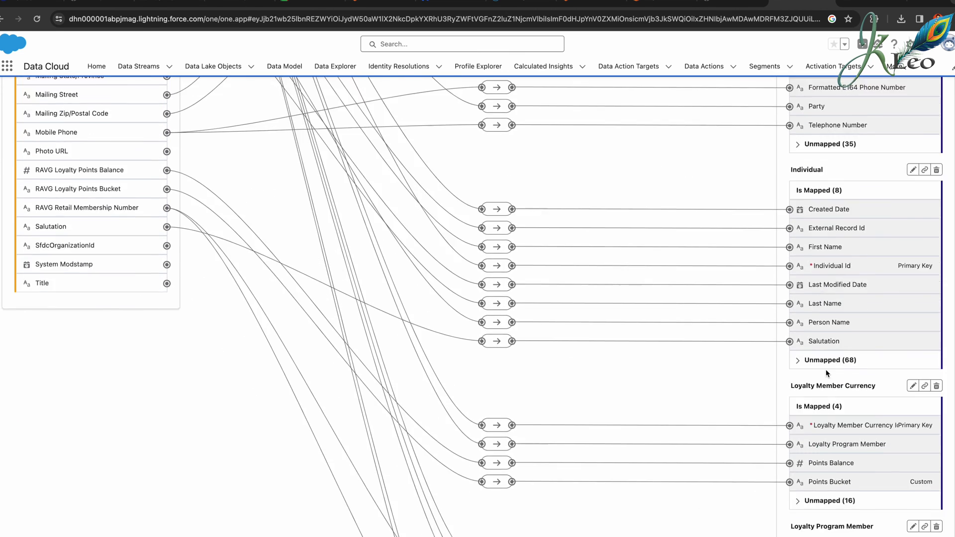
left_click(822, 361)
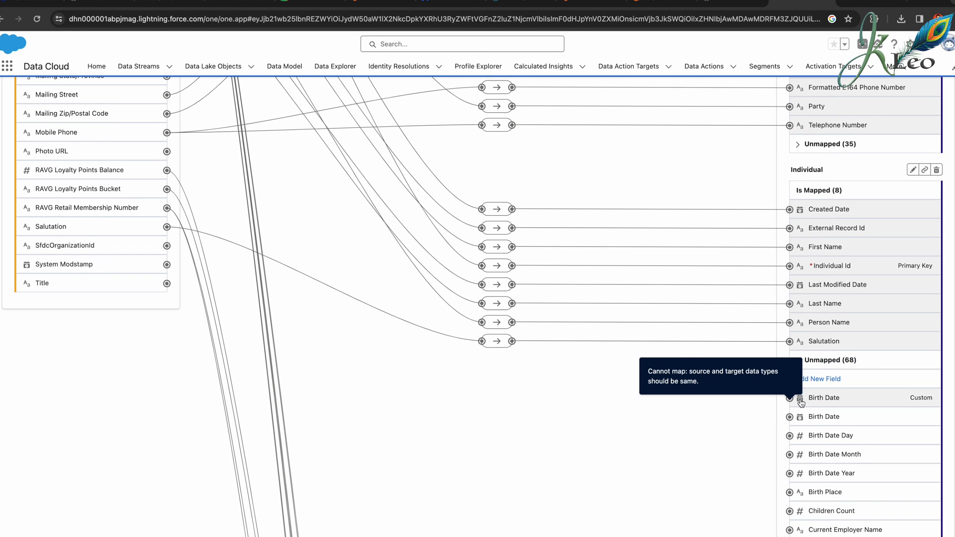
scroll(778, 206, "down", 4)
left_click(790, 195)
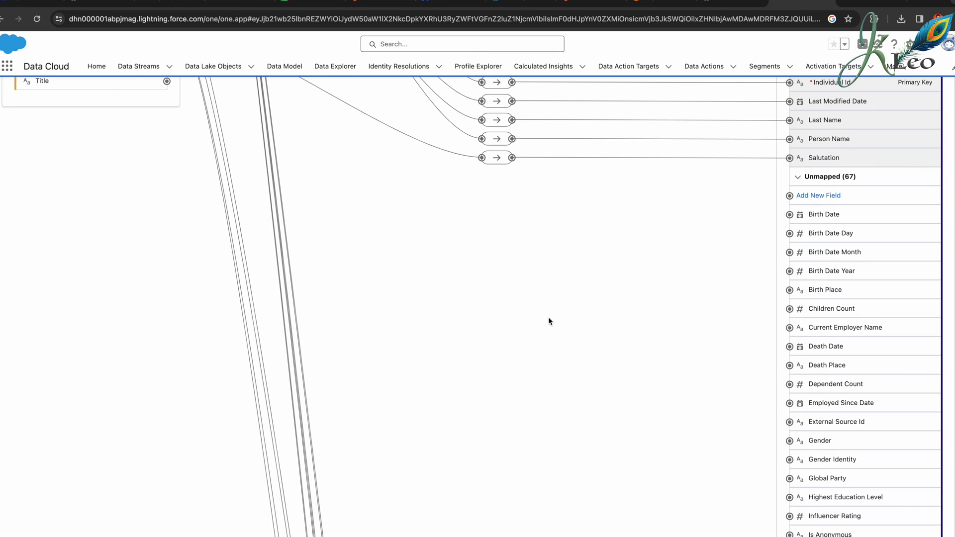
scroll(549, 319, "up", 15)
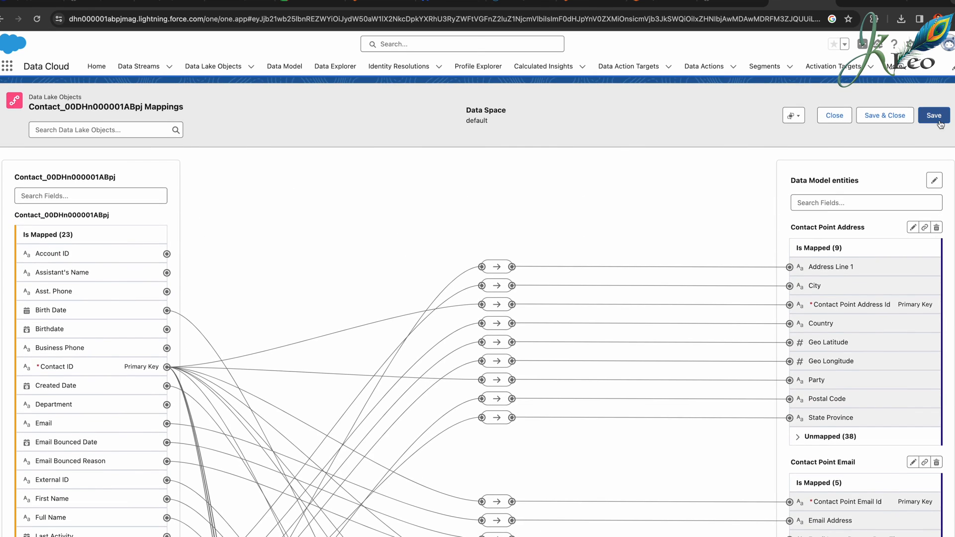
left_click(938, 123)
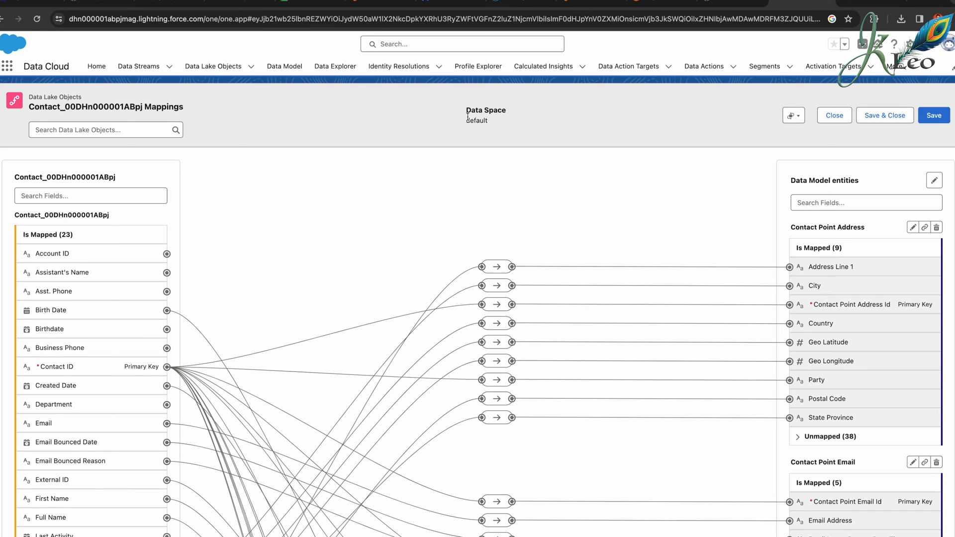
- List all data model objects, search for "sales order" and open the Sales Order object
left_click(283, 68)
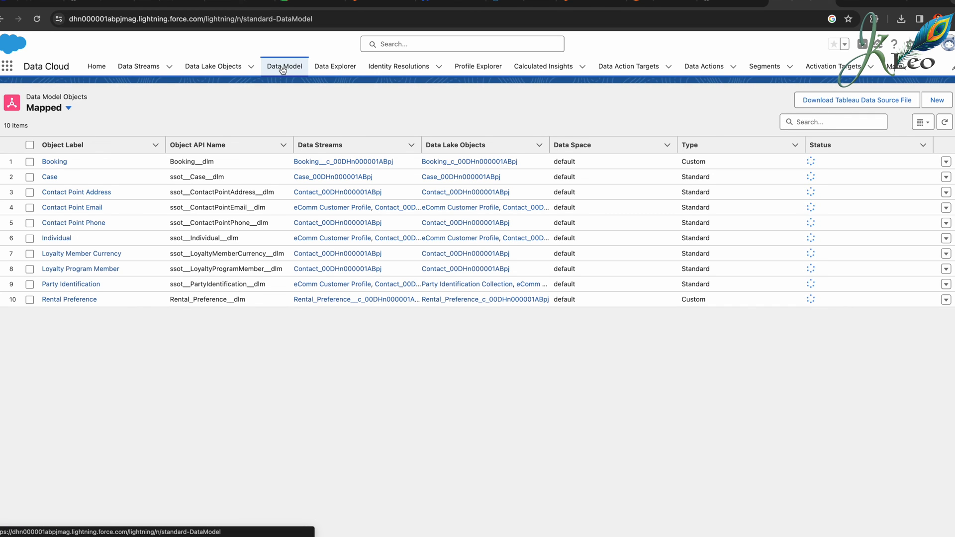
left_click(67, 108)
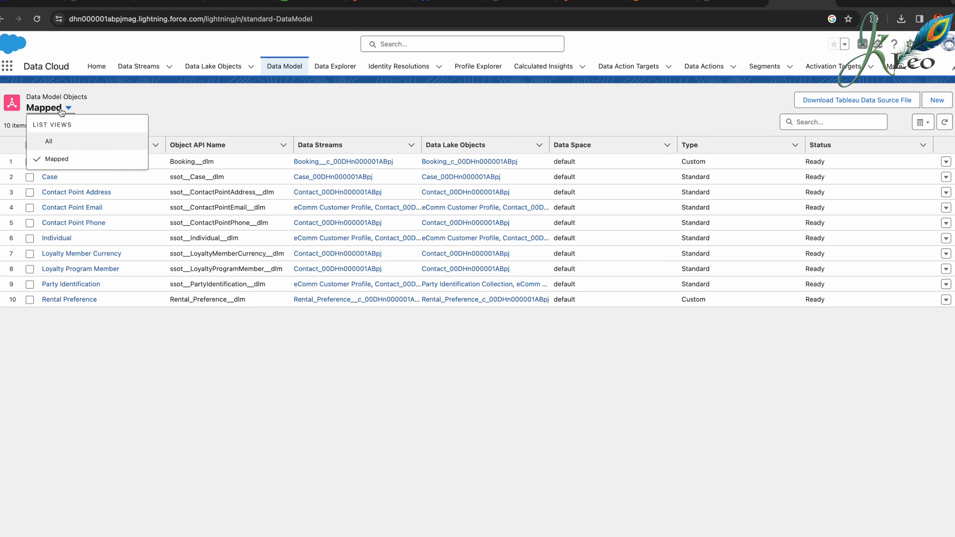
left_click(56, 143)
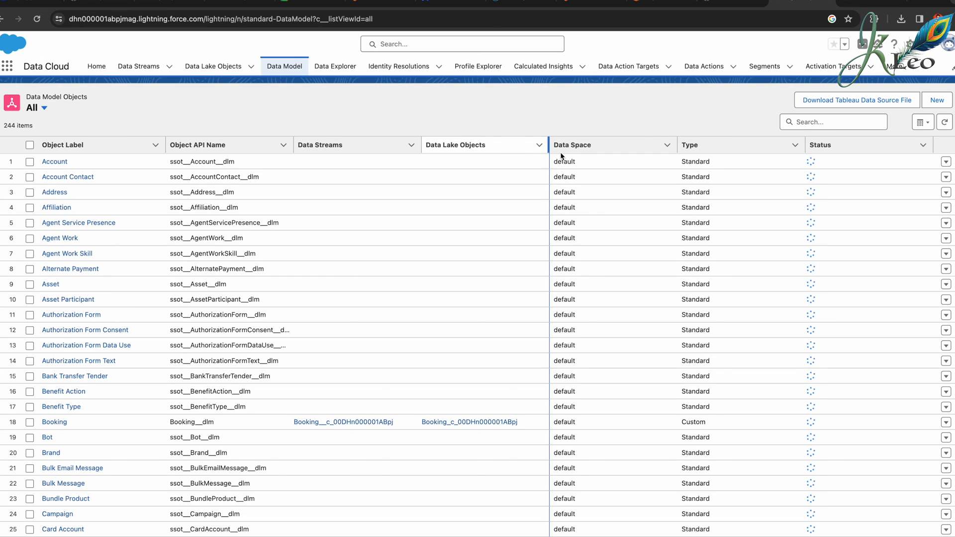
left_click(826, 121)
type("sales order")
left_click(63, 165)
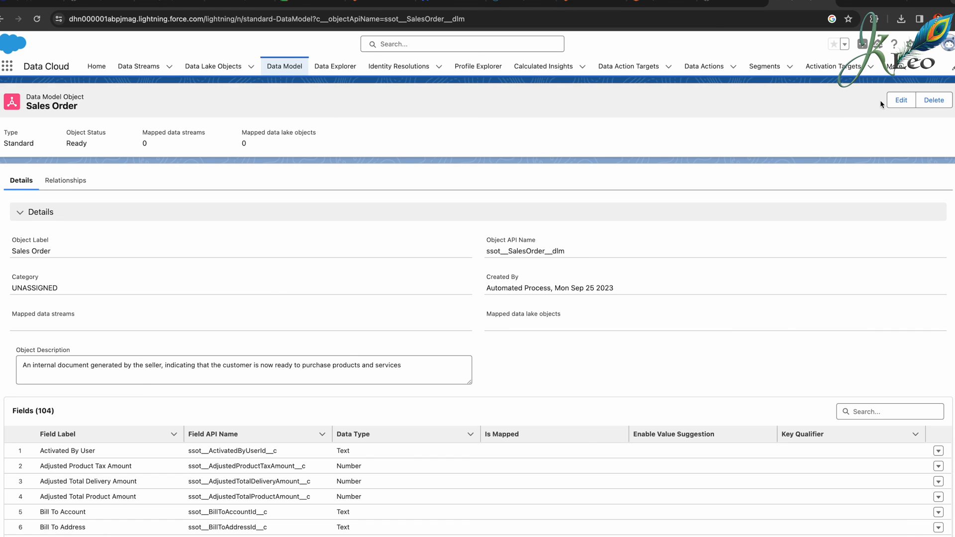
- Edit the Sales Order object and add a Text field named Delivery Method with value suggestion enabled
left_click(900, 100)
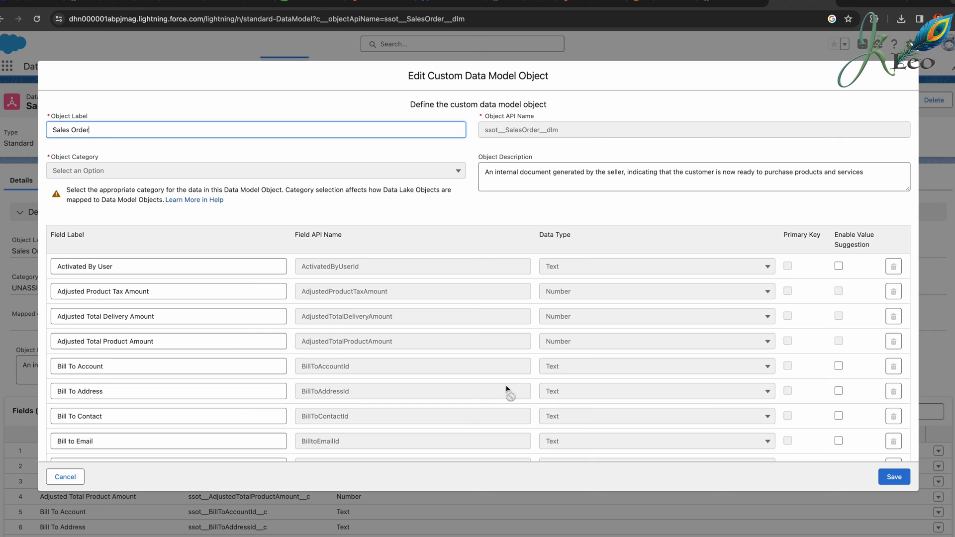
scroll(507, 389, "down", 15)
left_click(876, 446)
scroll(566, 413, "down", 1)
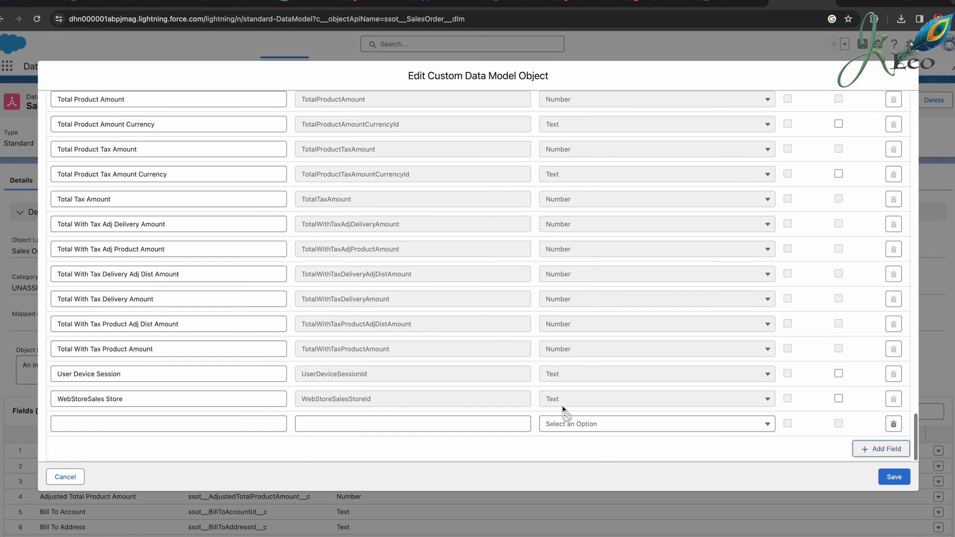
left_click(238, 423)
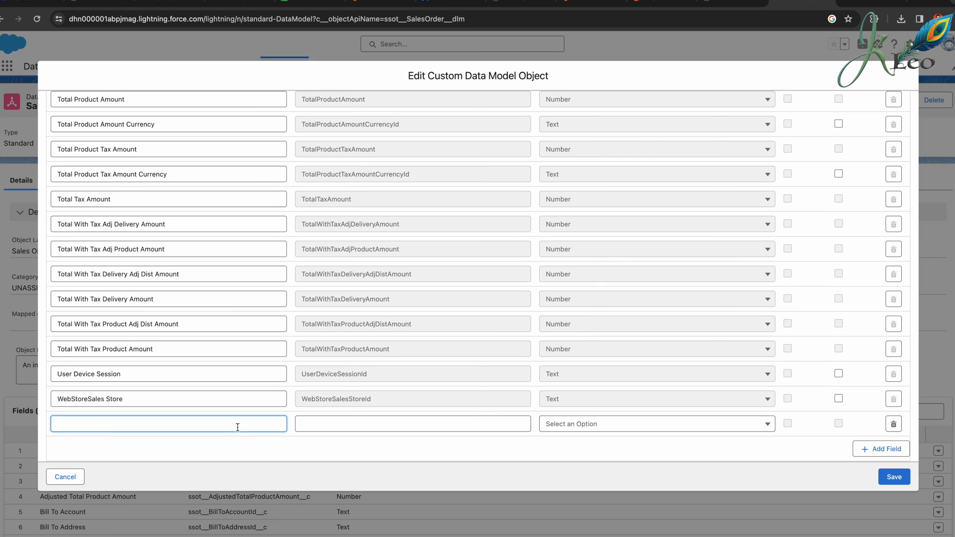
type("Delivery Method")
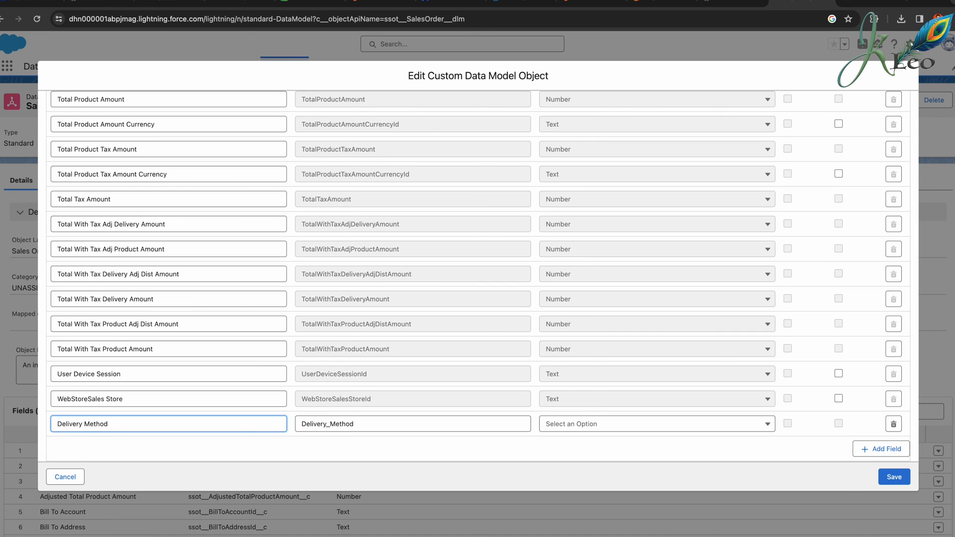
left_click(611, 425)
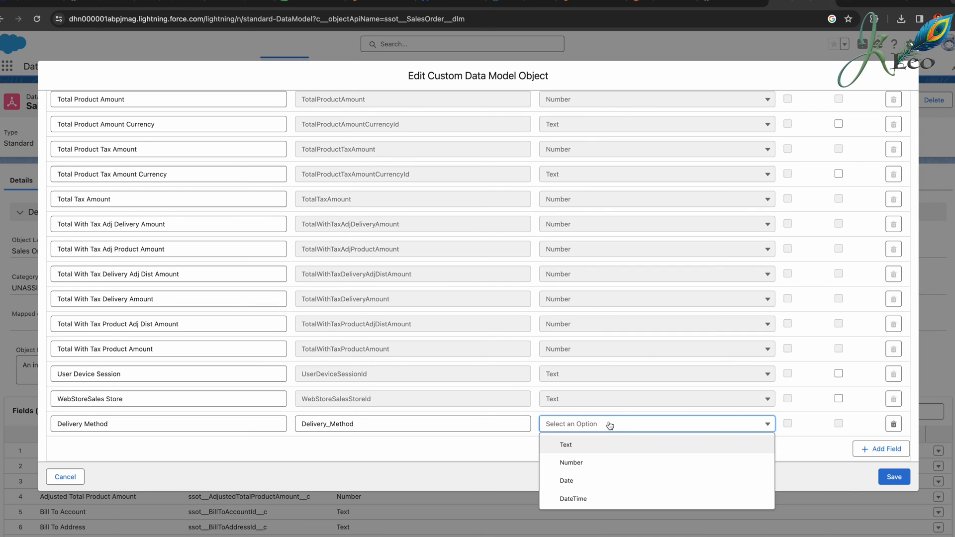
left_click(580, 452)
scroll(588, 419, "down", 3)
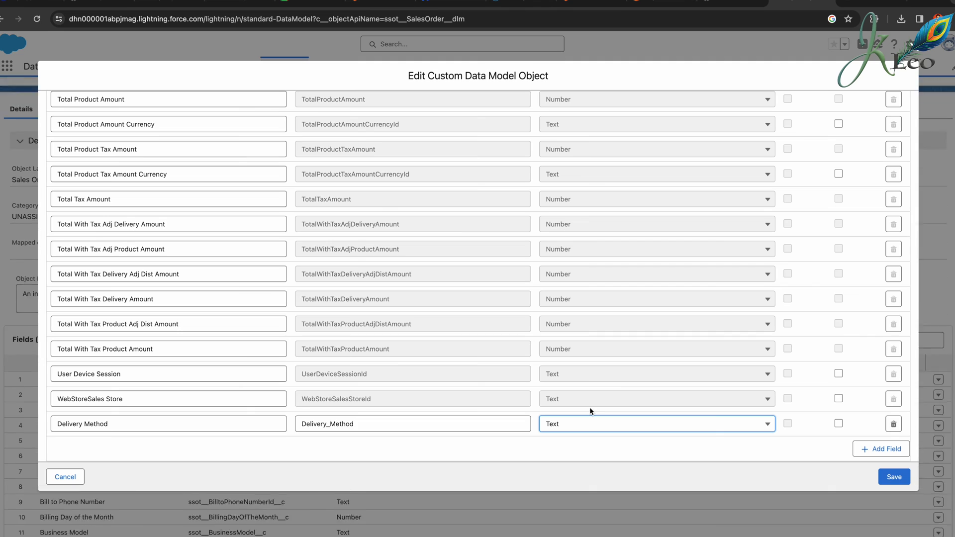
left_click(879, 449)
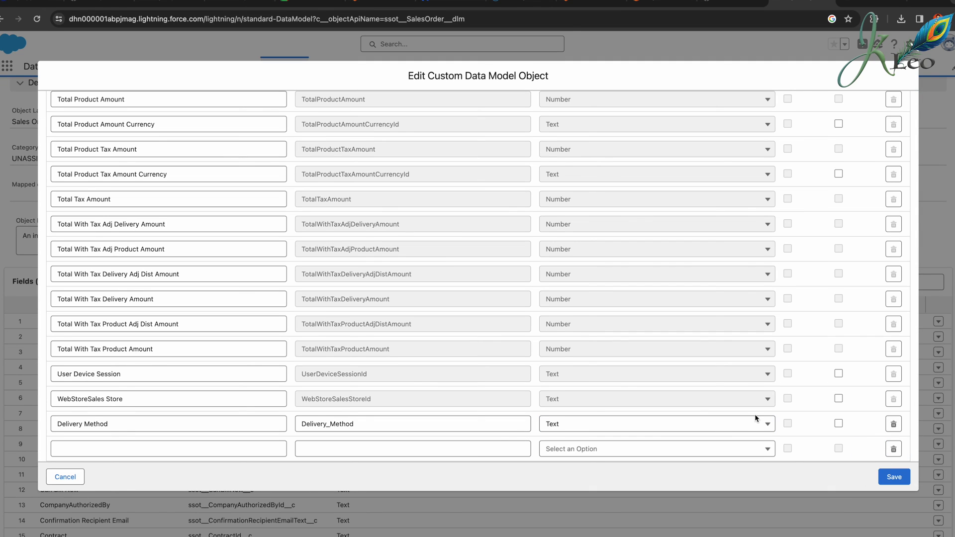
left_click(838, 423)
- Define the second new Sales Order field as Loyalty Points Accured with data type Number and save the object
left_click(94, 447)
type("Loyalty Points Accured")
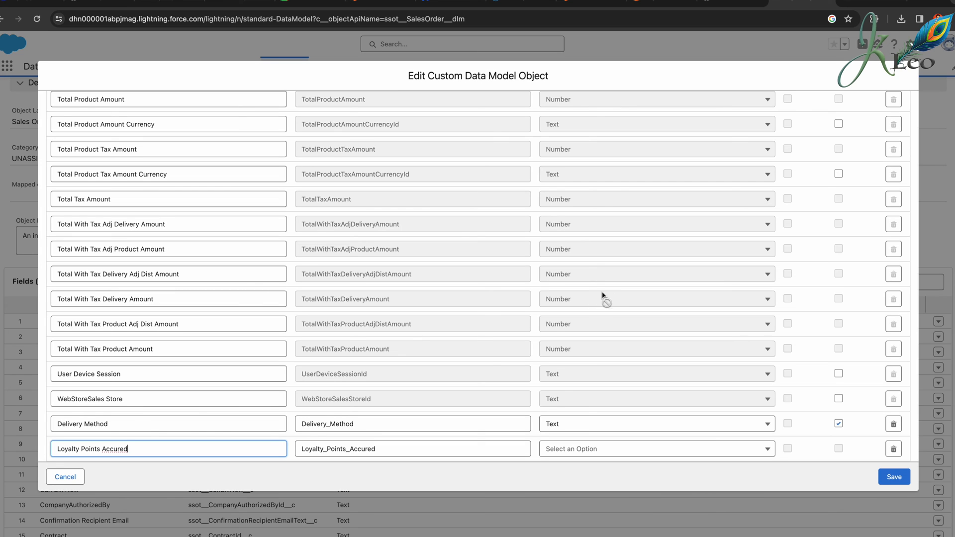
left_click(554, 452)
left_click(572, 487)
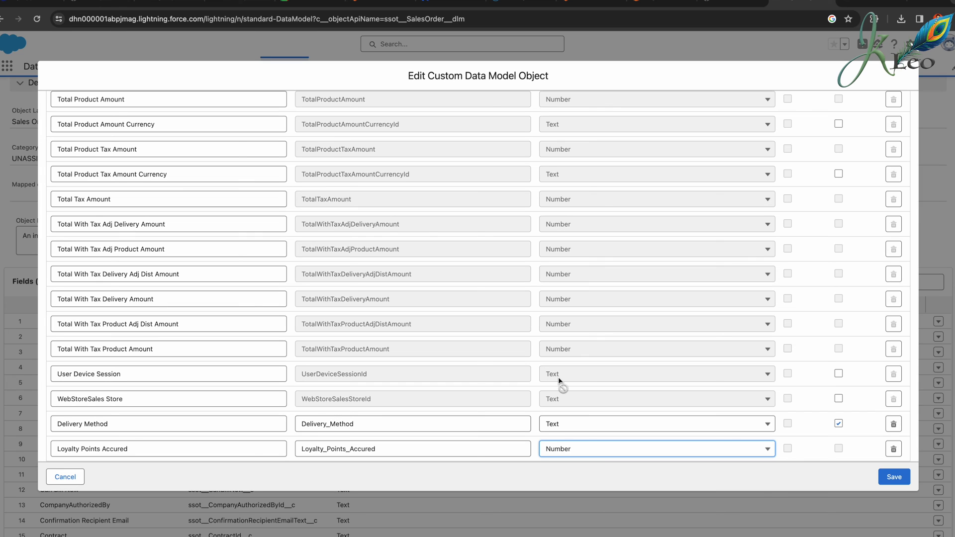
left_click(894, 476)
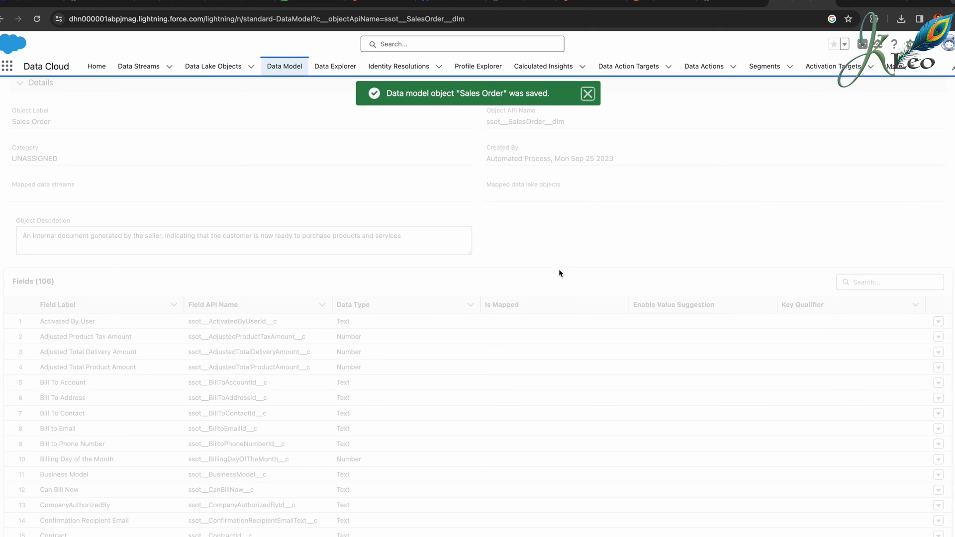
- Open the eComm Order data stream and start its data mapping
left_click(132, 66)
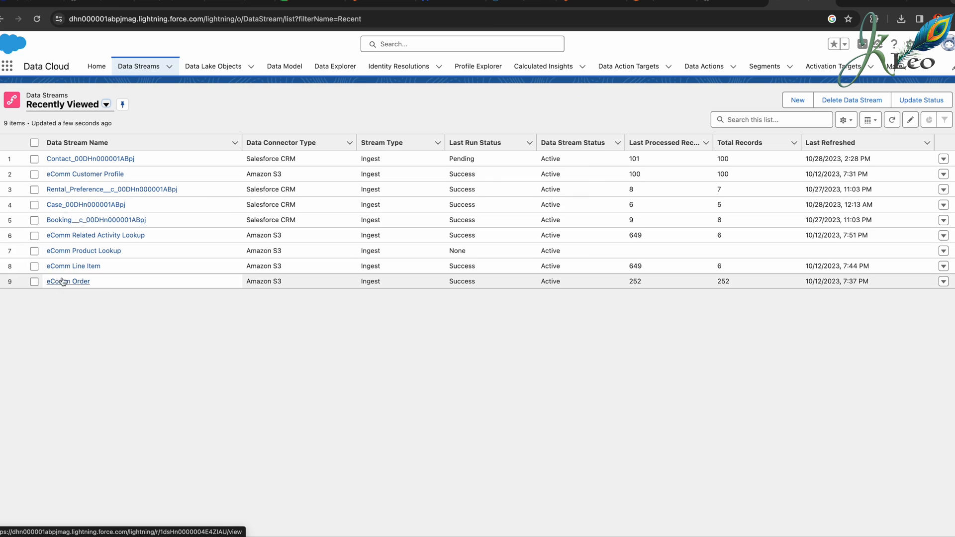
left_click(69, 281)
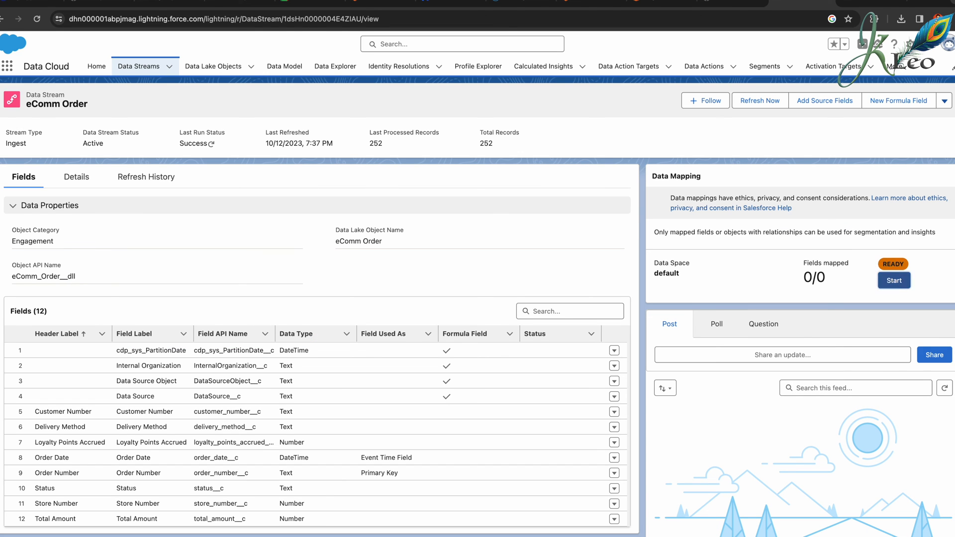
left_click(889, 280)
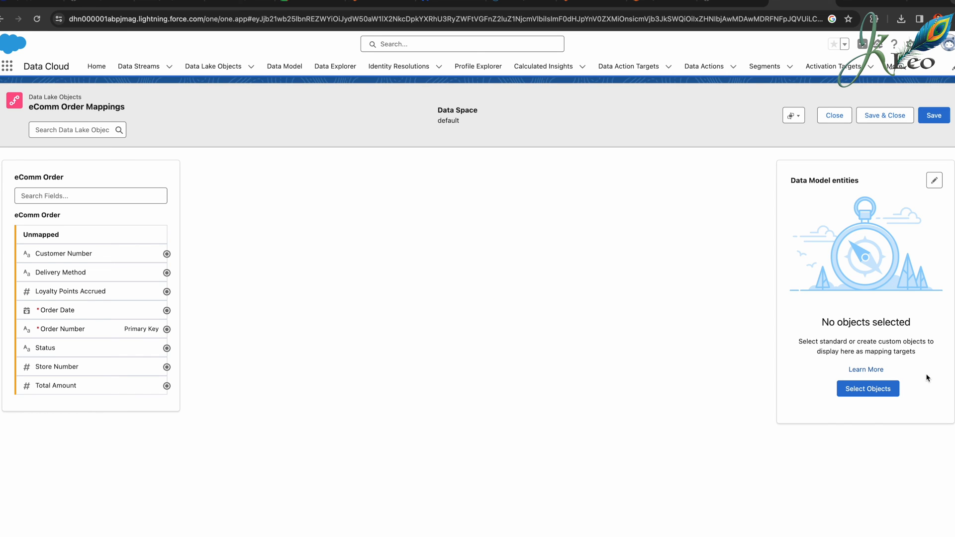
- Search the standard data model for "sales" and add the Sales Order object as the mapping target
left_click(879, 392)
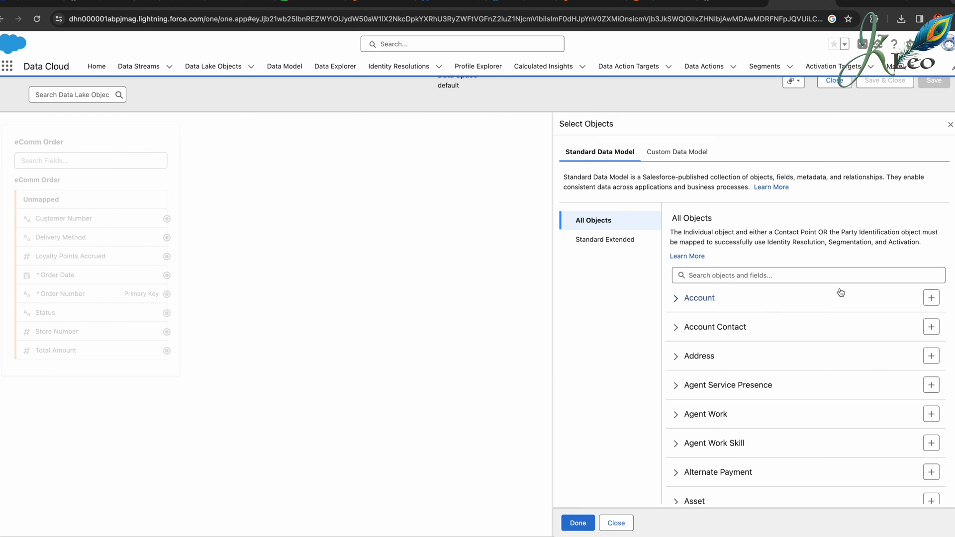
left_click(782, 268)
type("sales")
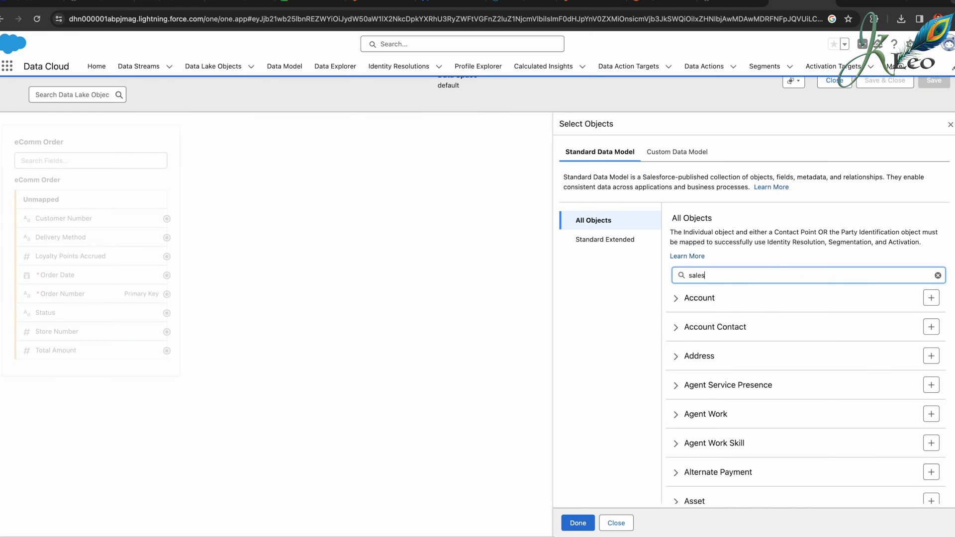
left_click(932, 327)
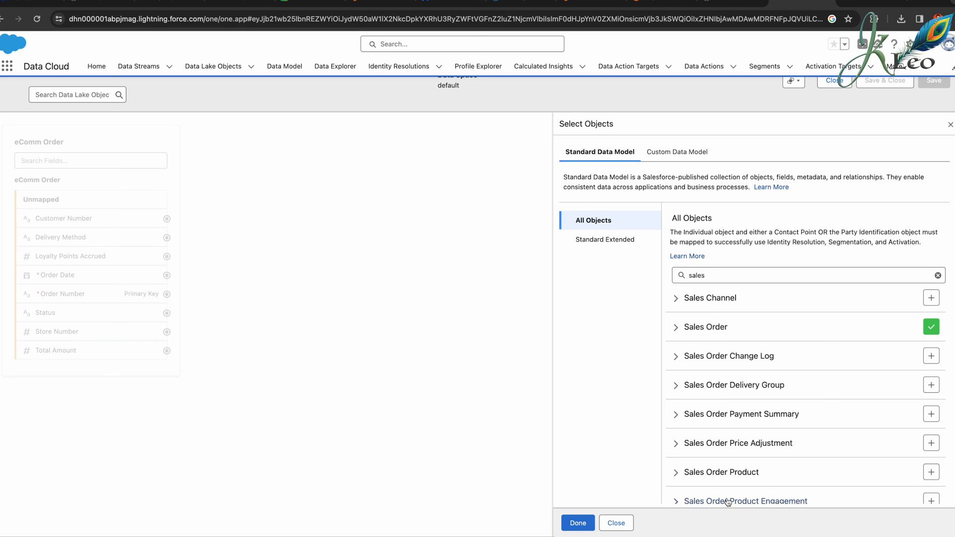
left_click(572, 522)
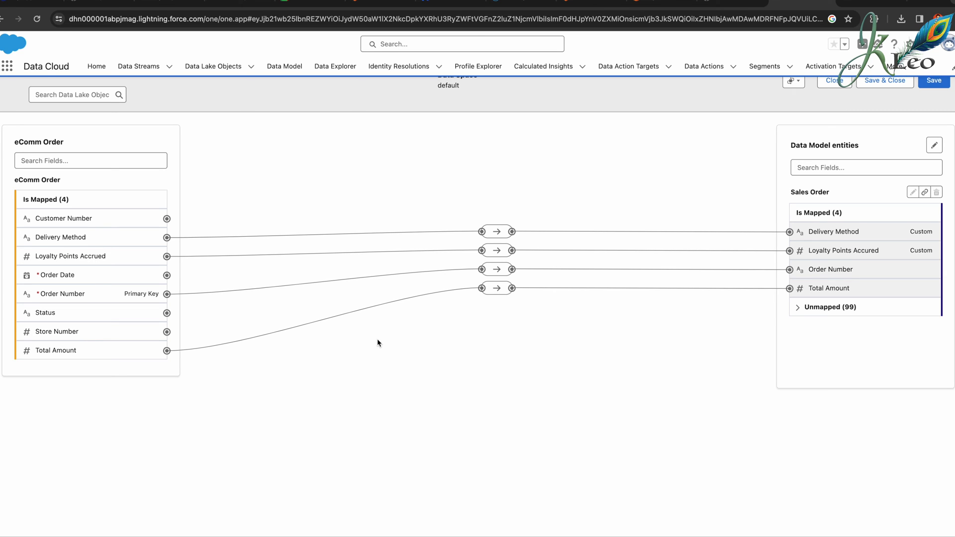
- Delete the Total Amount mapping and map Customer Number to the Sold To Customer field of Sales Order
left_click(497, 289)
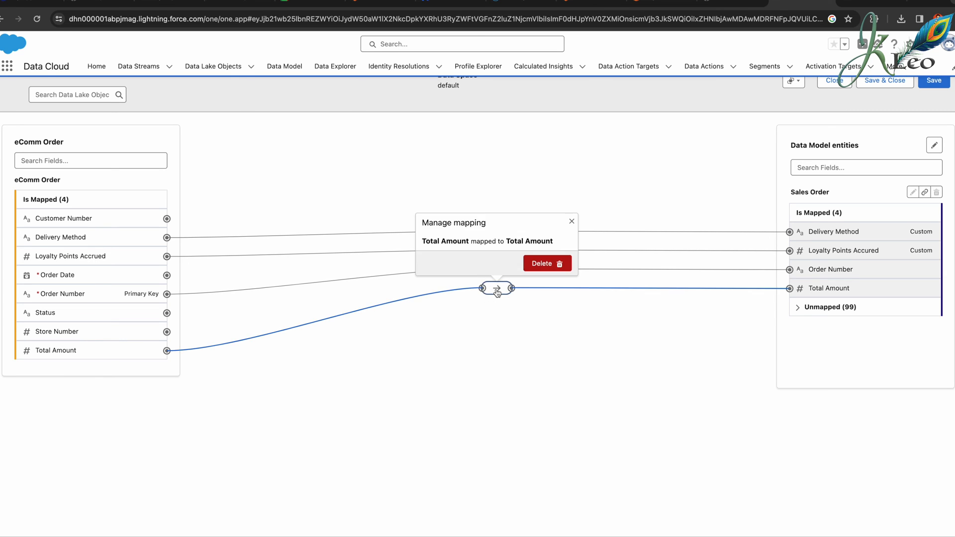
left_click(557, 263)
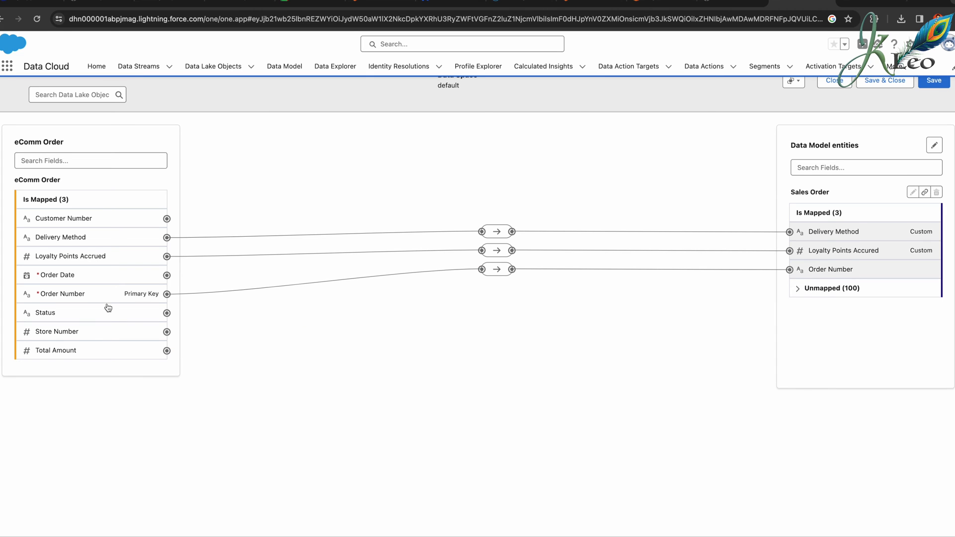
left_click(168, 220)
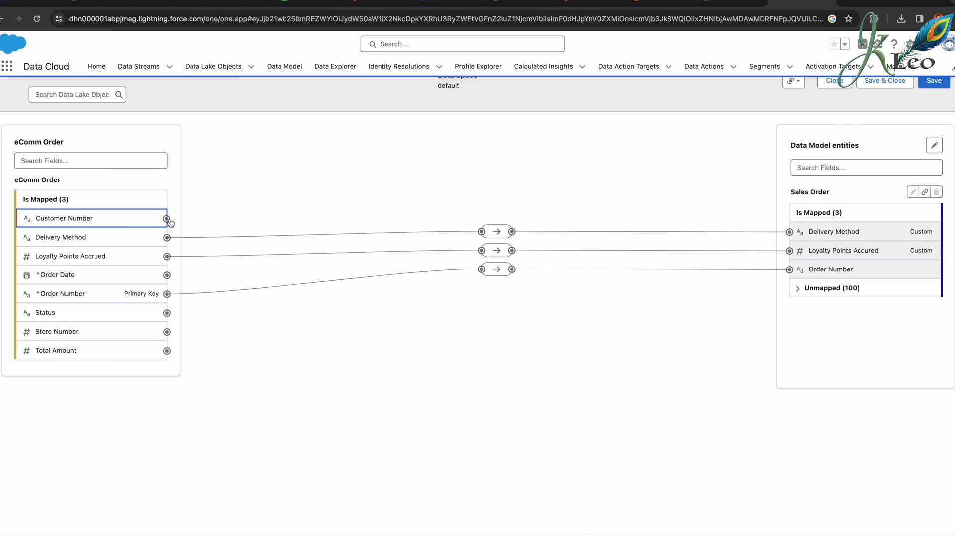
left_click(797, 288)
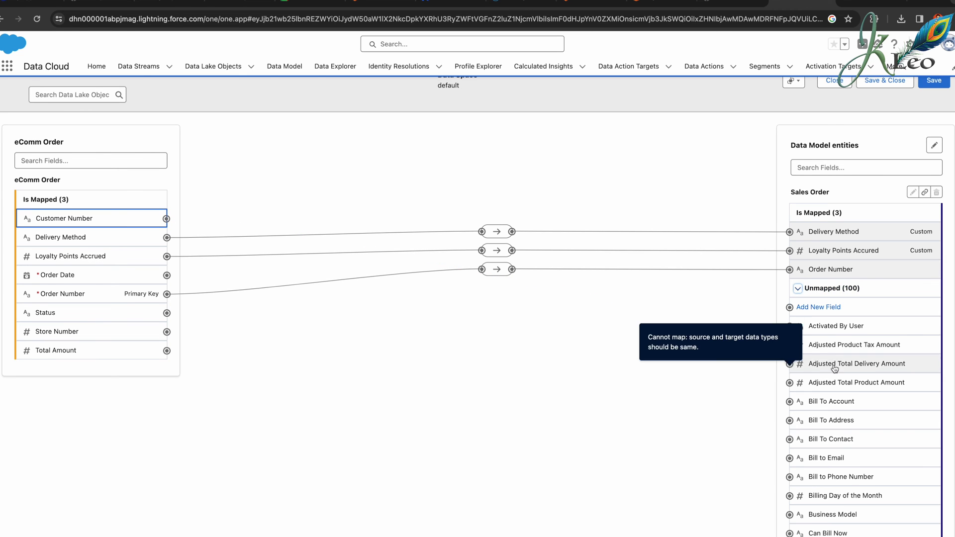
scroll(831, 434, "down", 20)
left_click(826, 433)
scroll(569, 323, "up", 20)
scroll(568, 323, "up", 2)
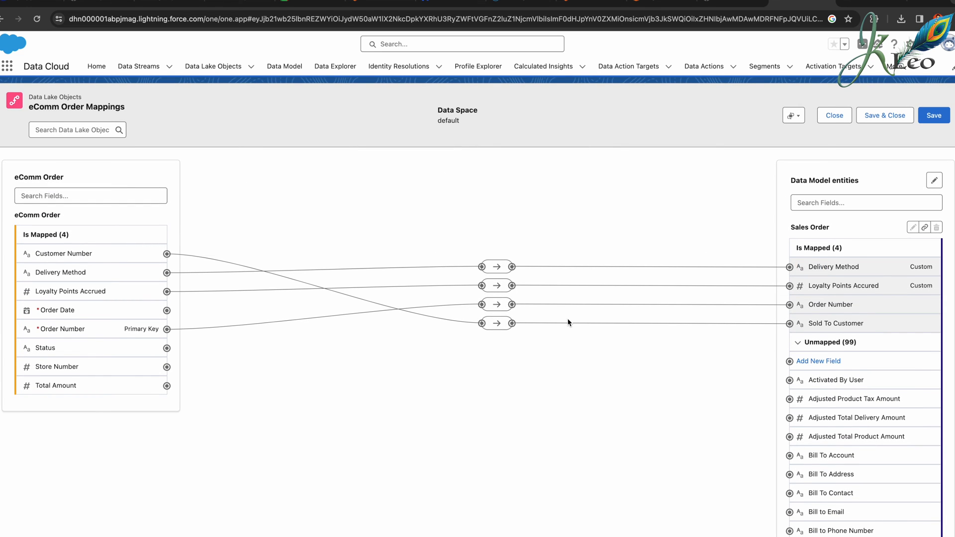
- Map Order Date to the Order Start Date field and Order Number to the Sales Order Id primary key of Sales Order
left_click(167, 311)
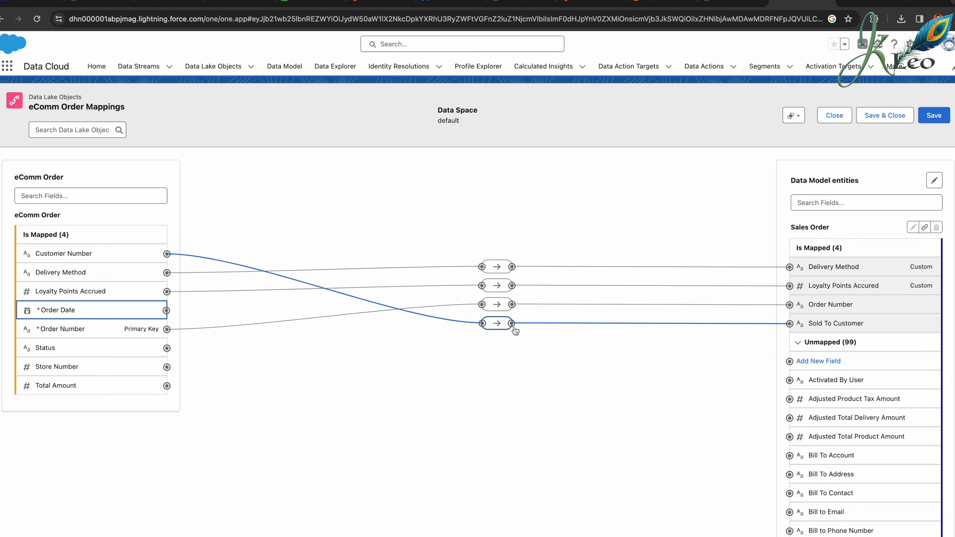
scroll(514, 330, "down", 15)
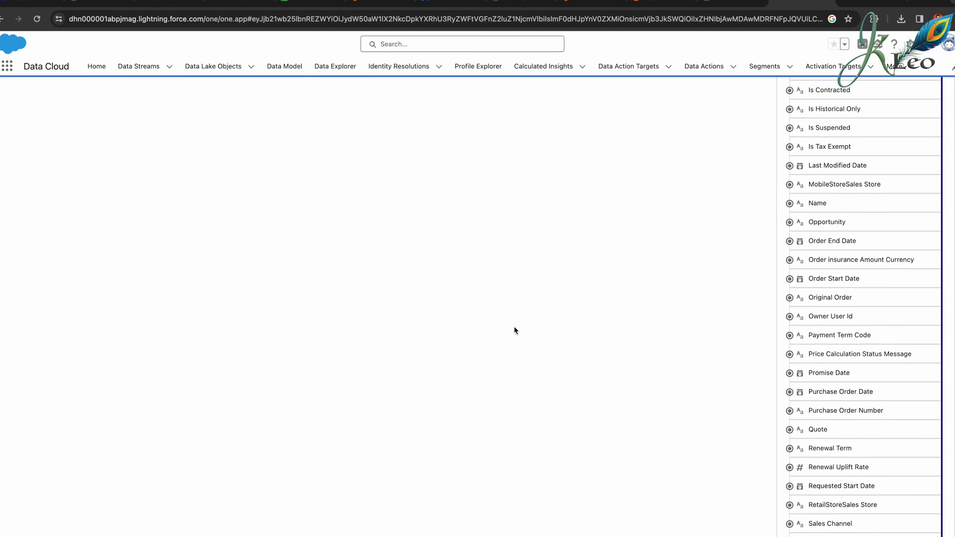
left_click(810, 280)
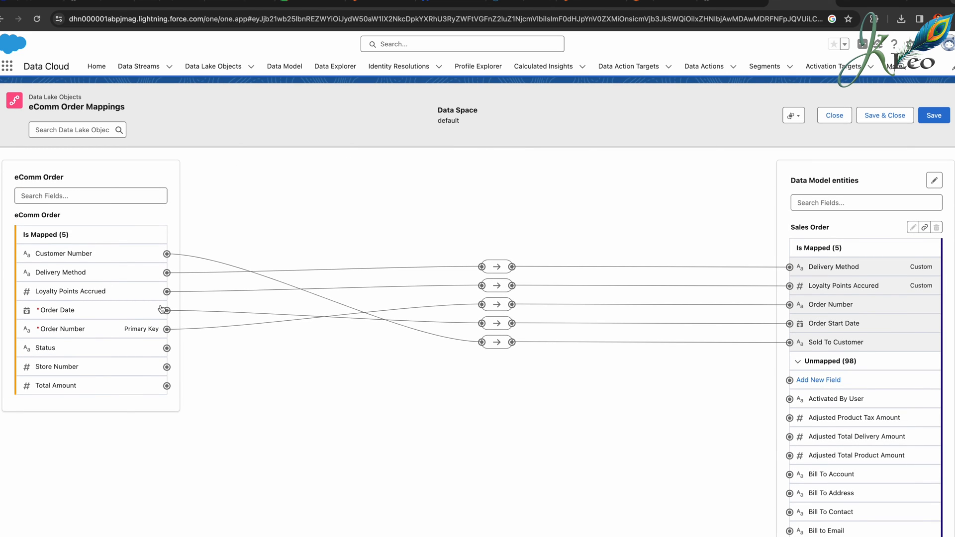
left_click(167, 329)
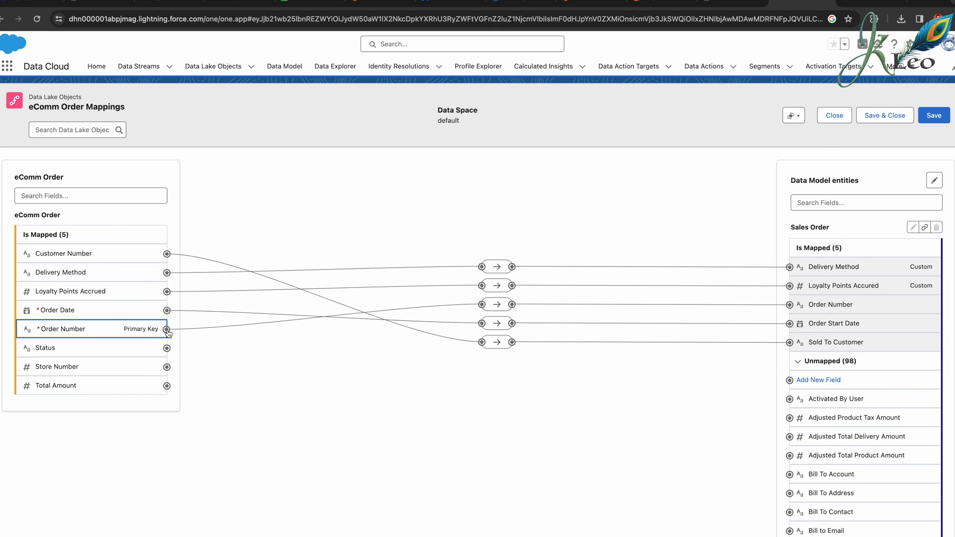
left_click_drag(168, 332, 813, 341)
scroll(491, 285, "up", 20)
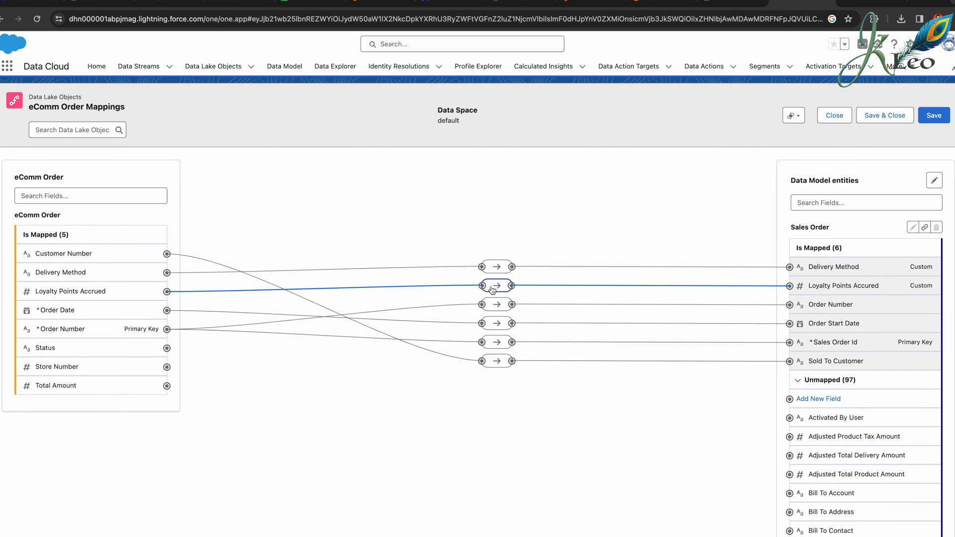
- Map Status to the Sales Order Status field and Store Number to the Sales Store field of Sales Order
left_click(167, 349)
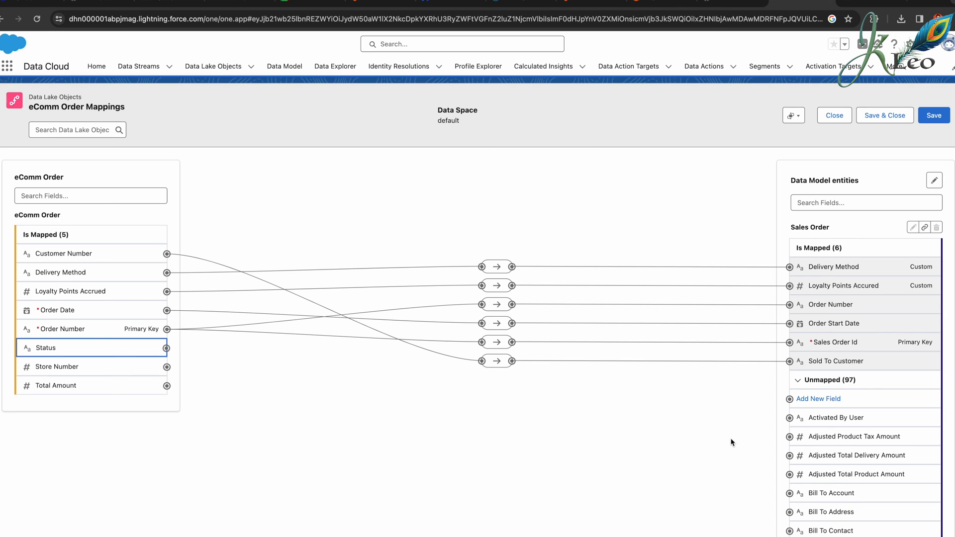
scroll(731, 442, "down", 8)
scroll(731, 442, "down", 15)
left_click(816, 208)
left_click(167, 367)
scroll(661, 359, "down", 15)
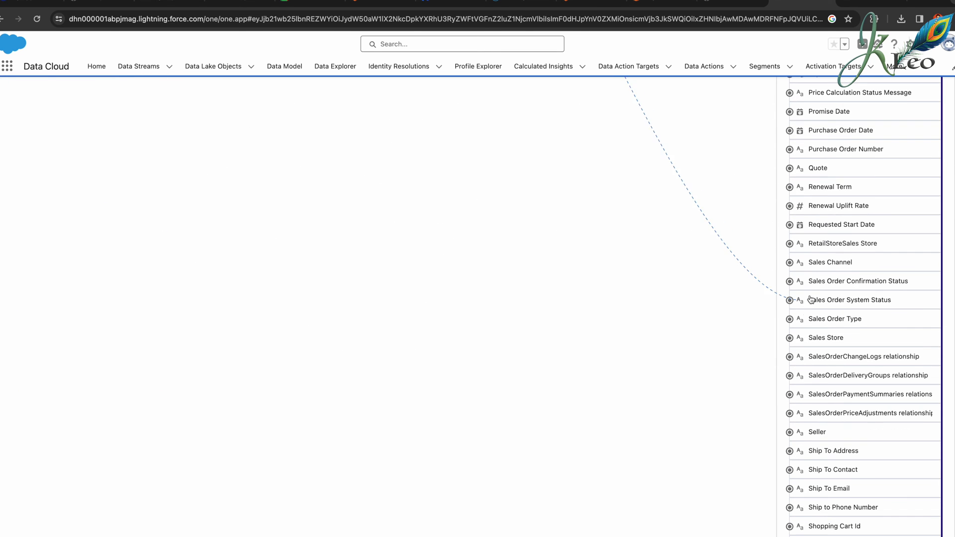
scroll(473, 314, "up", 15)
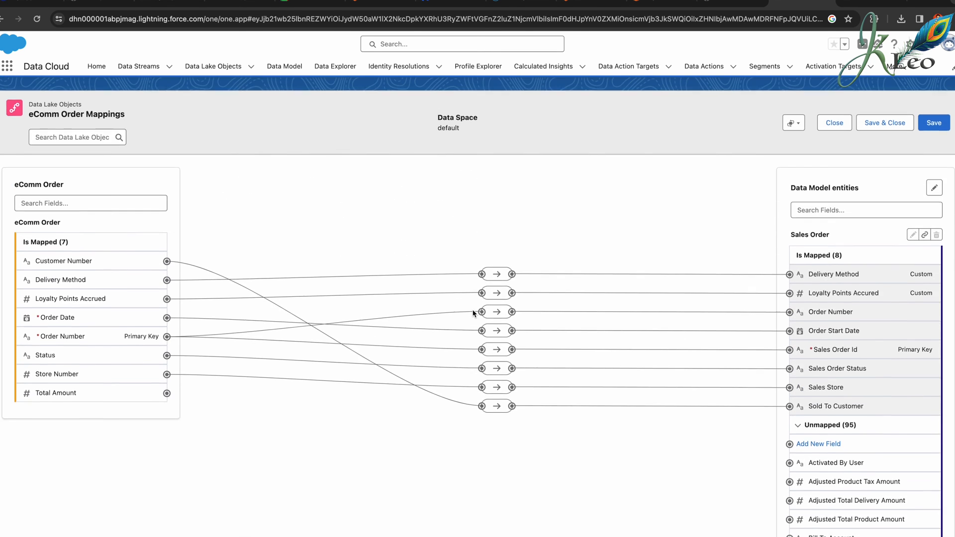
- Map Total Amount to the Grand Total Amount field of Sales Order and save the eComm Order mappings
left_click(166, 385)
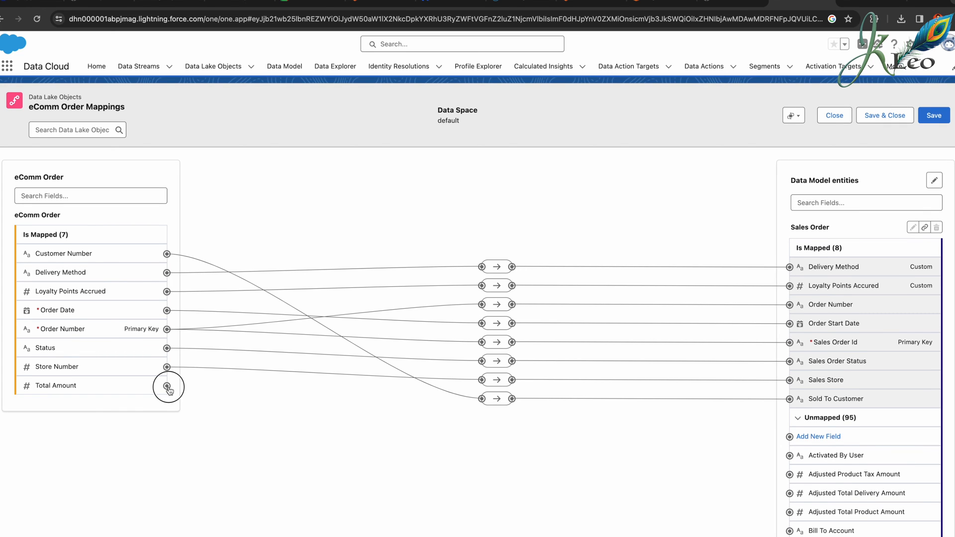
scroll(569, 429, "down", 12)
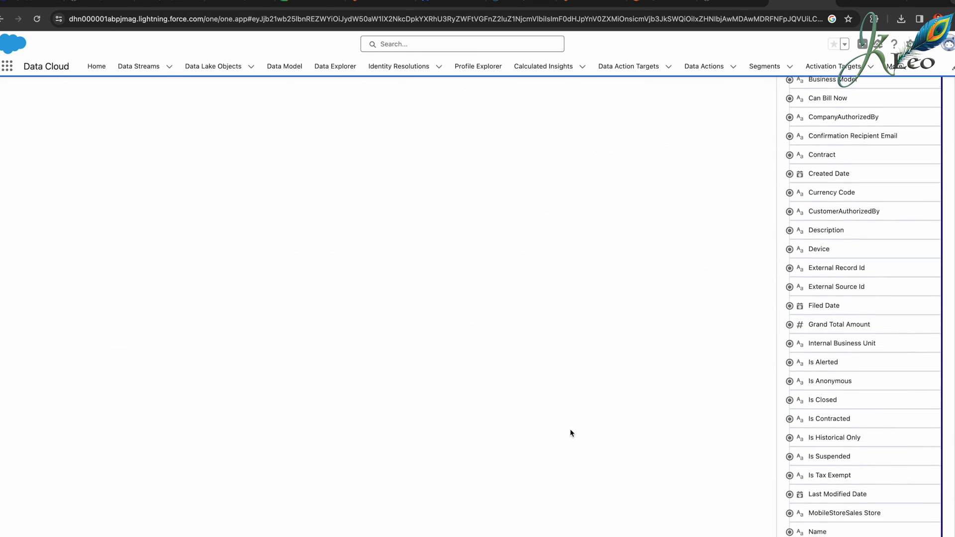
left_click(795, 239)
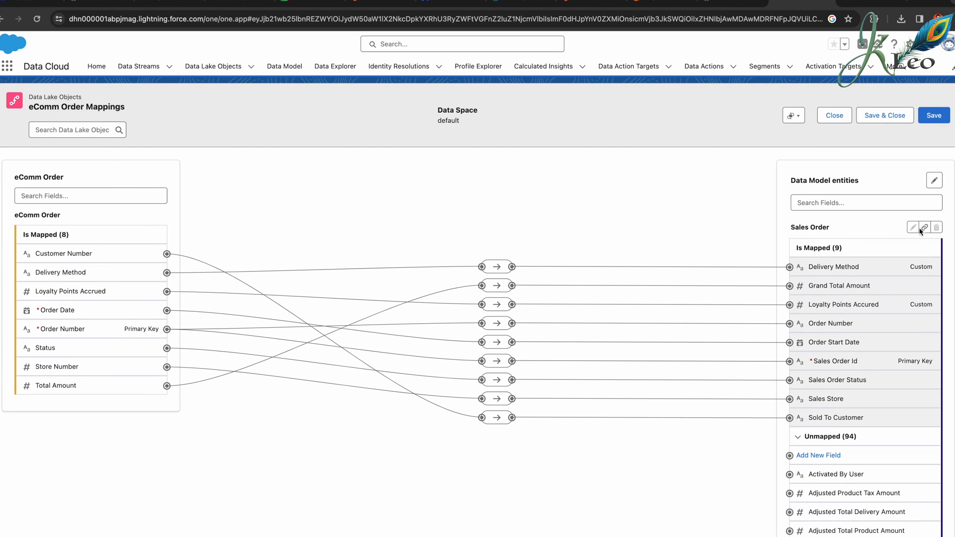
left_click(933, 116)
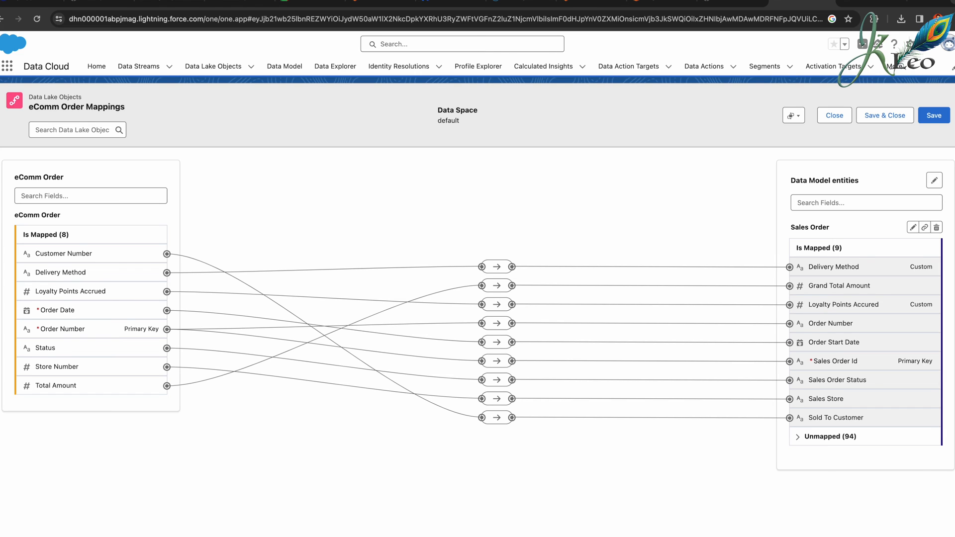
- Open the relationships of the Sales Order data model object and add a new relationship
left_click(281, 70)
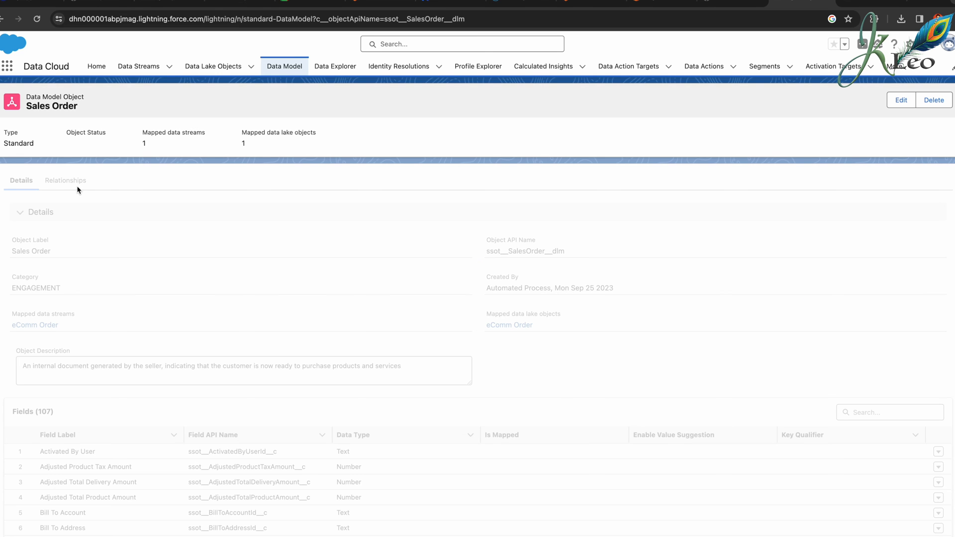
left_click(67, 181)
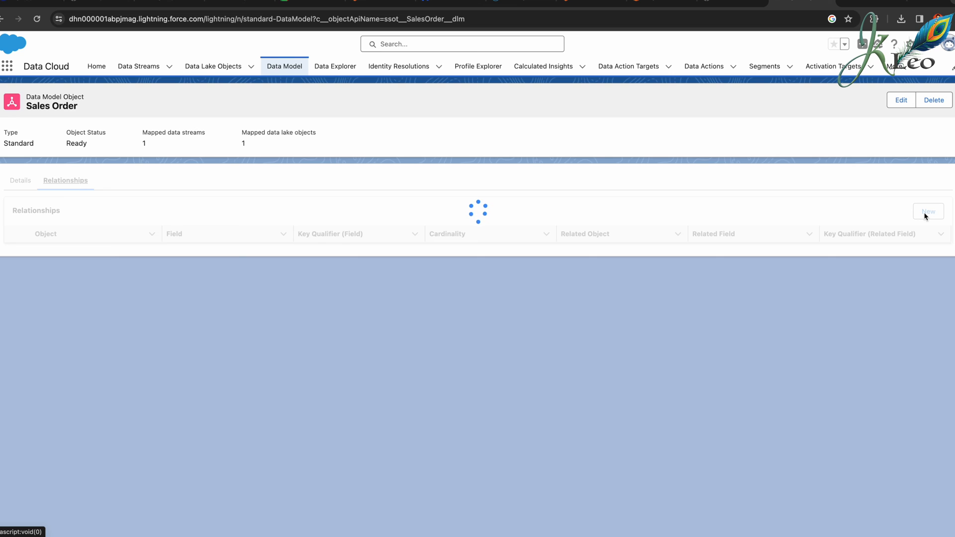
left_click(928, 211)
left_click(730, 264)
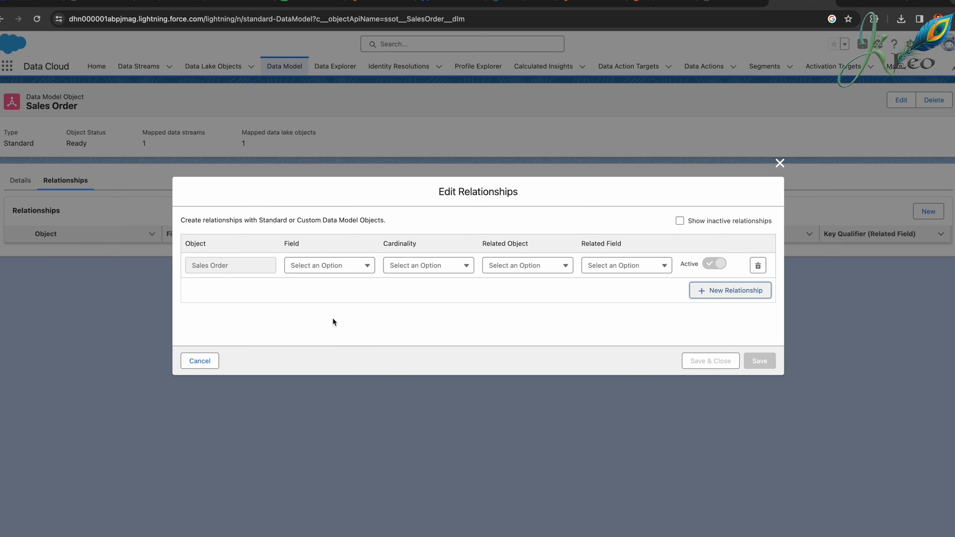
- Relate Sold To Customer to the Individual object's Individual Id field with N:1 cardinality and save the relationship
left_click(339, 274)
left_click(338, 429)
left_click(420, 268)
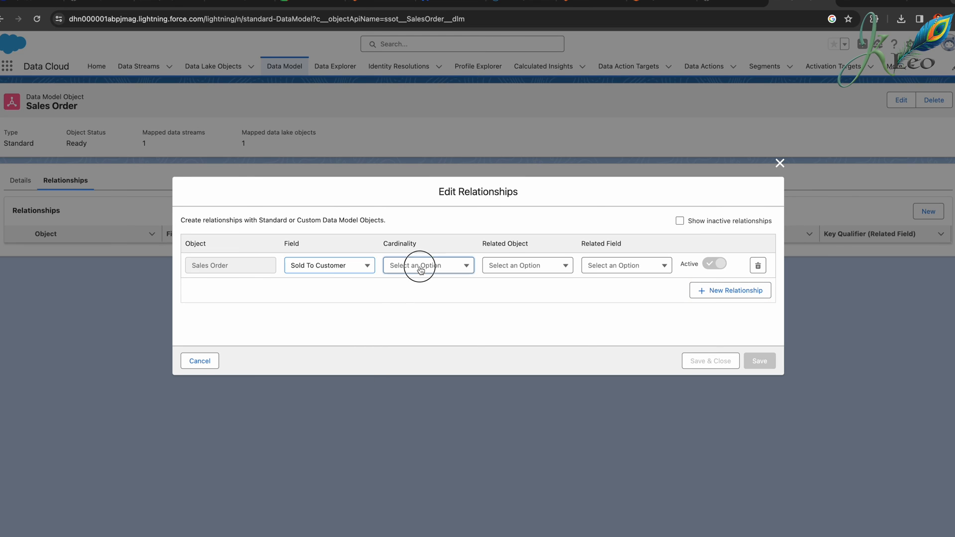
left_click(430, 304)
left_click(512, 267)
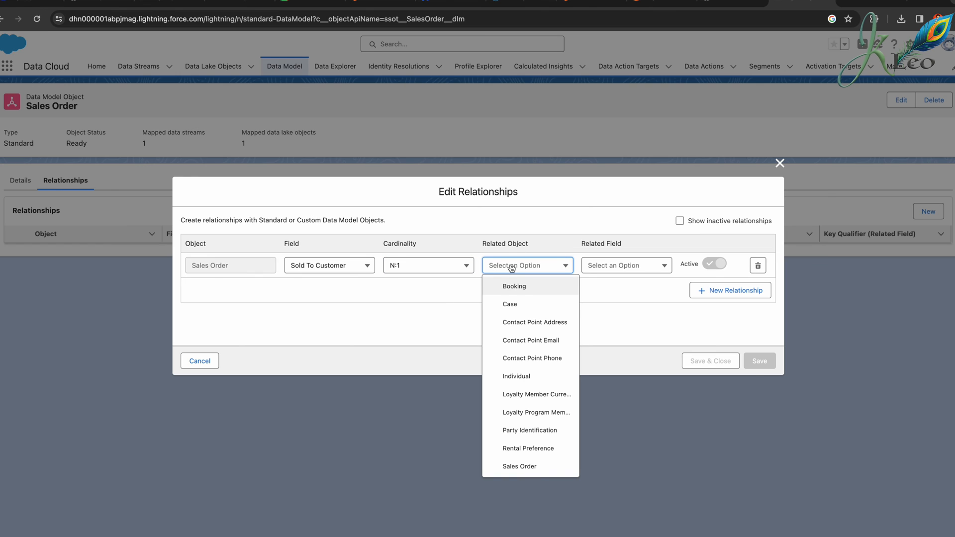
left_click(512, 379)
left_click(613, 270)
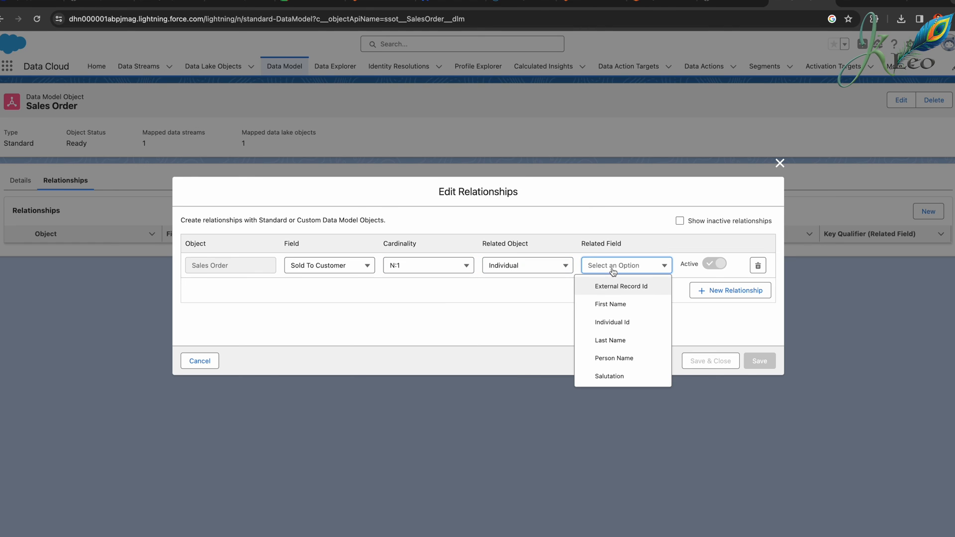
left_click(621, 323)
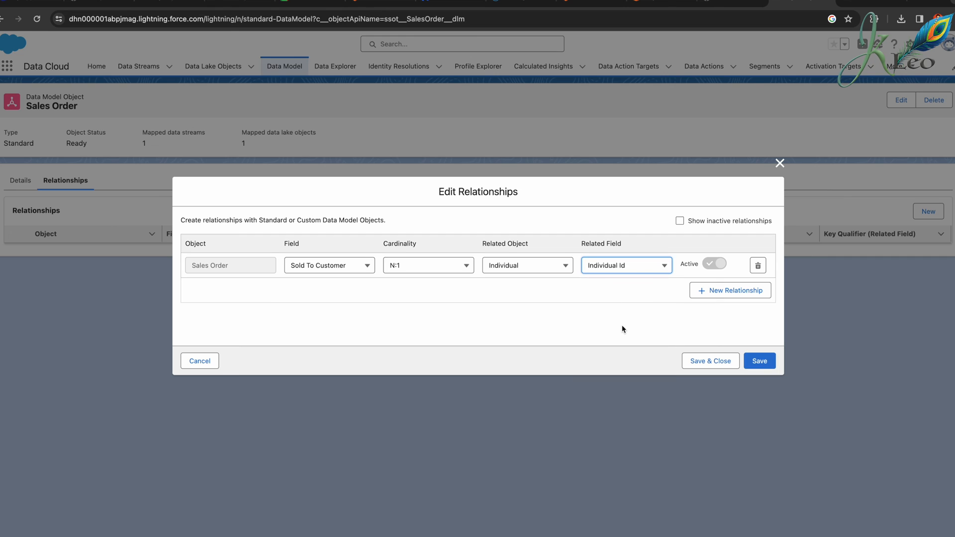
left_click(759, 360)
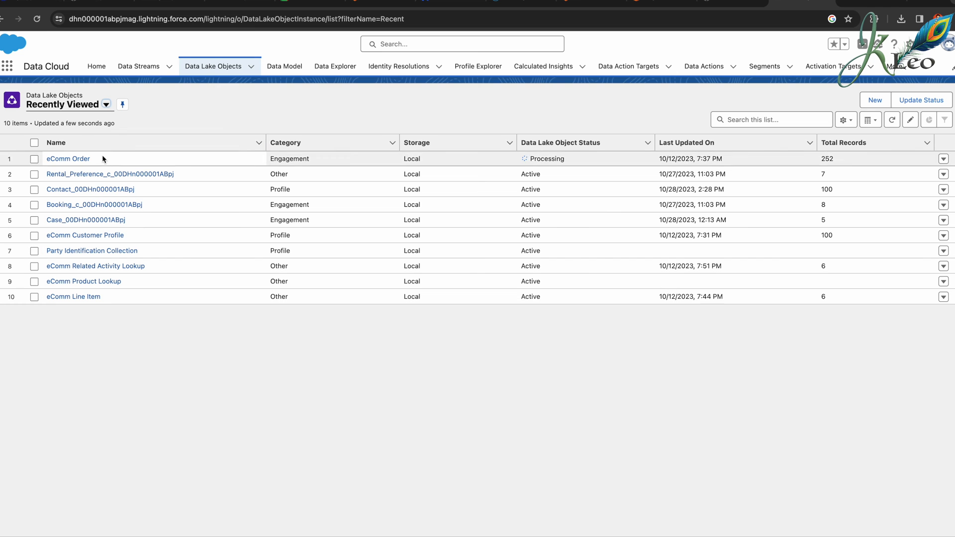
- Open the eComm Order data lake object's mapping and switch to the eComm Line Item mappings
left_click(79, 158)
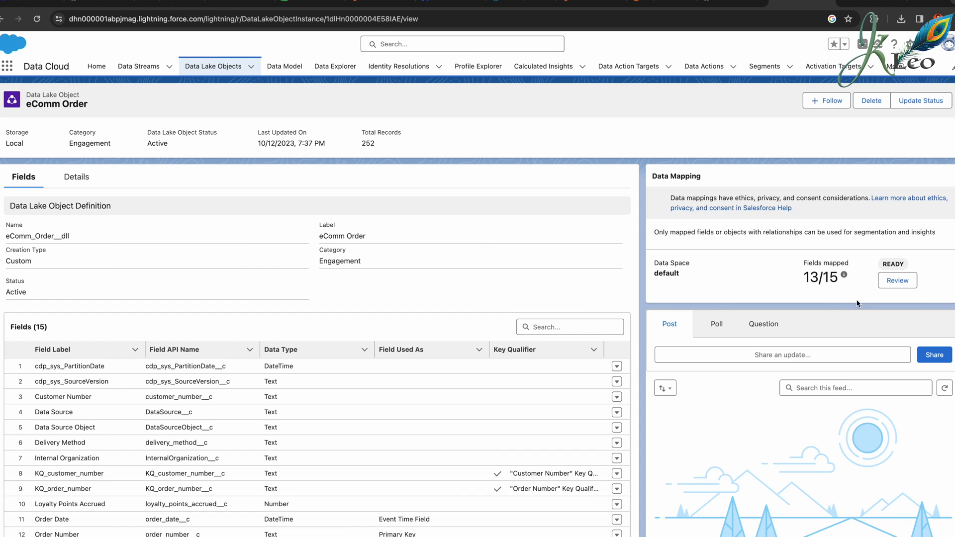
left_click(889, 284)
left_click(90, 130)
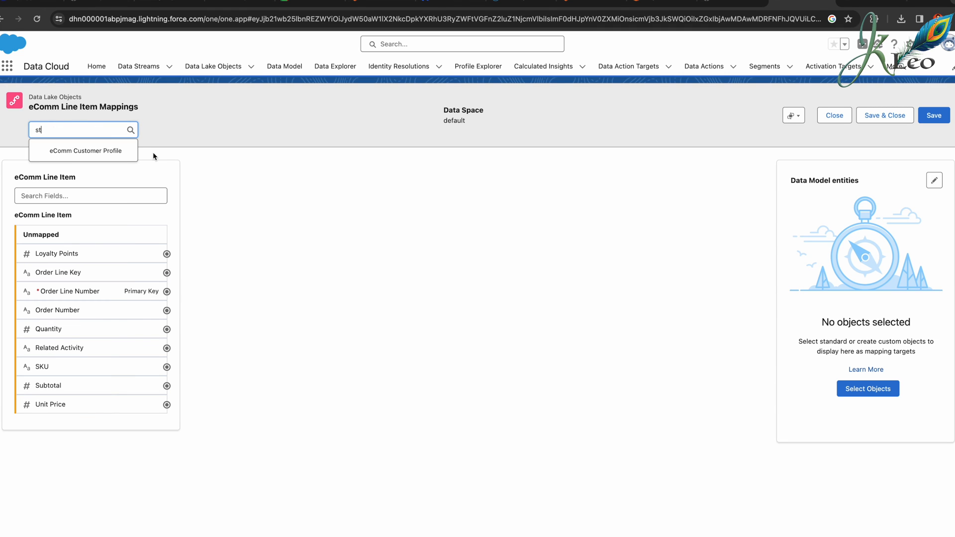
key("BackSpace")
key("BackSpace")
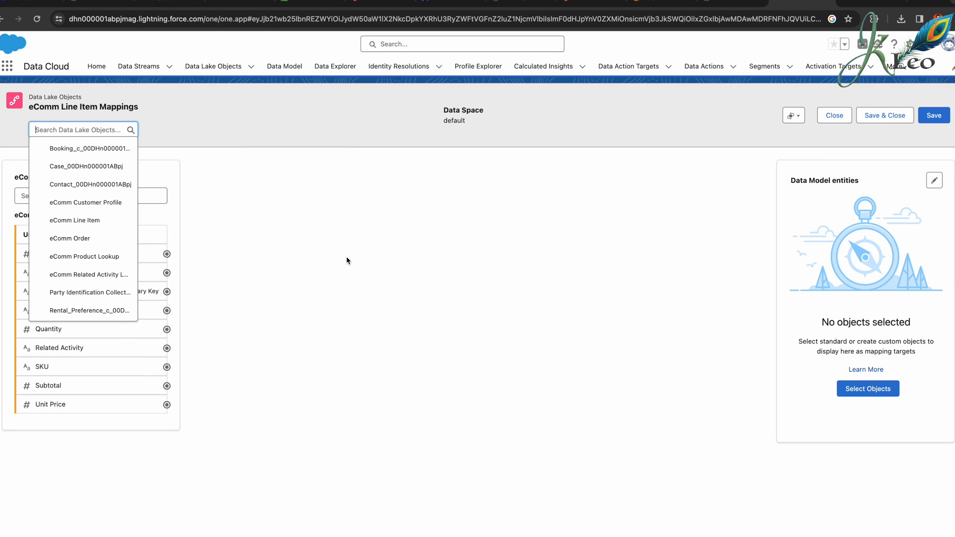
left_click(84, 219)
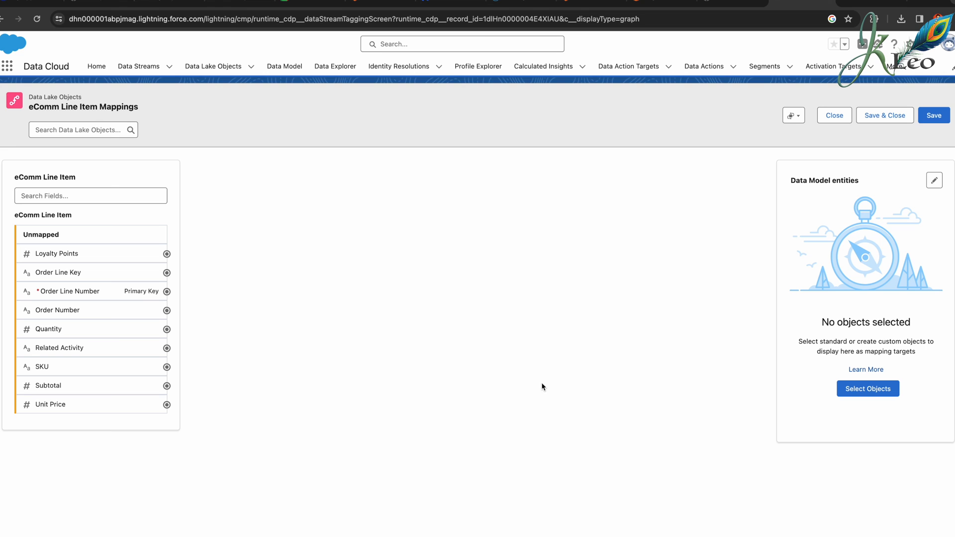
- Search the standard data model for "sales order p" and add Sales Order Product as the mapping target
left_click(858, 388)
left_click(711, 311)
type("sales order p")
left_click(931, 391)
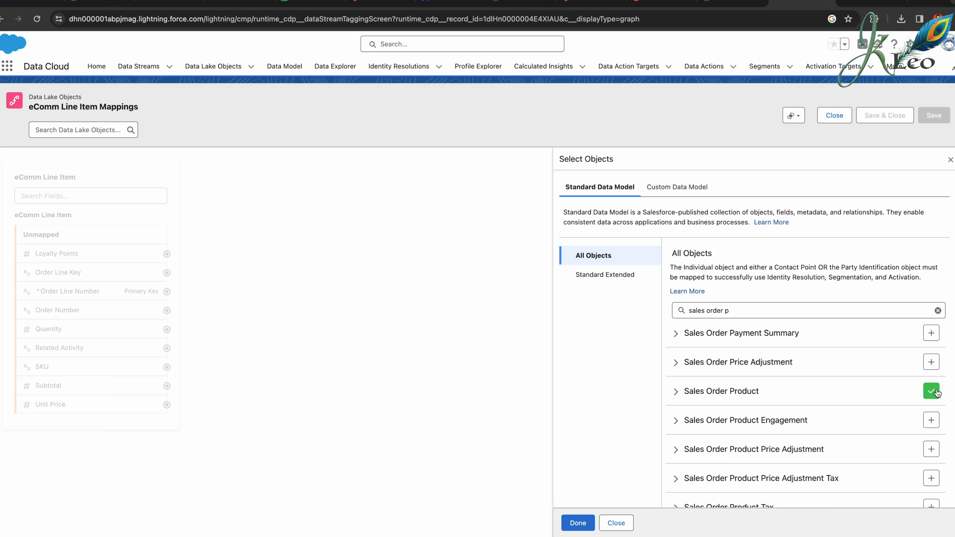
left_click(579, 521)
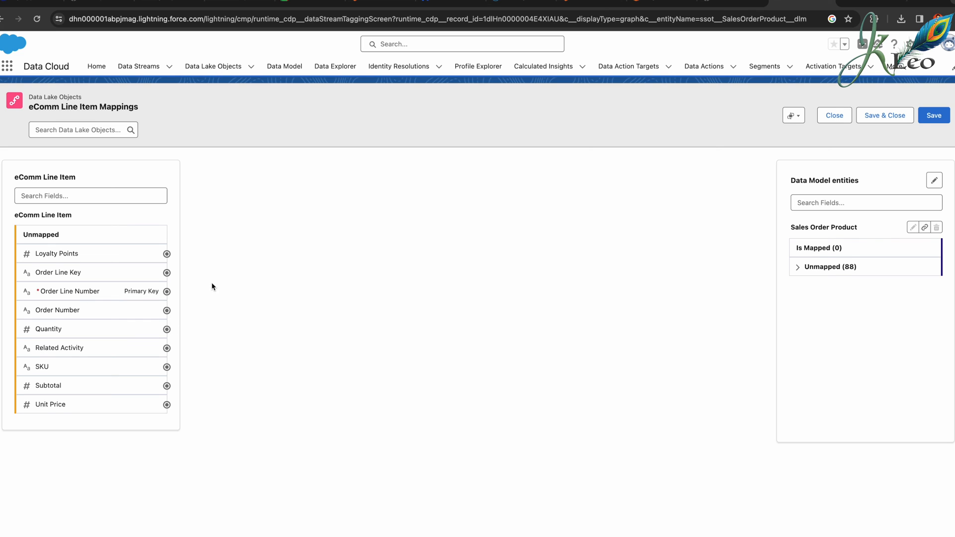
- Map Order Line Key to the Sales Order Product primary key and Order Line Number to the Order Product Number field
left_click(167, 273)
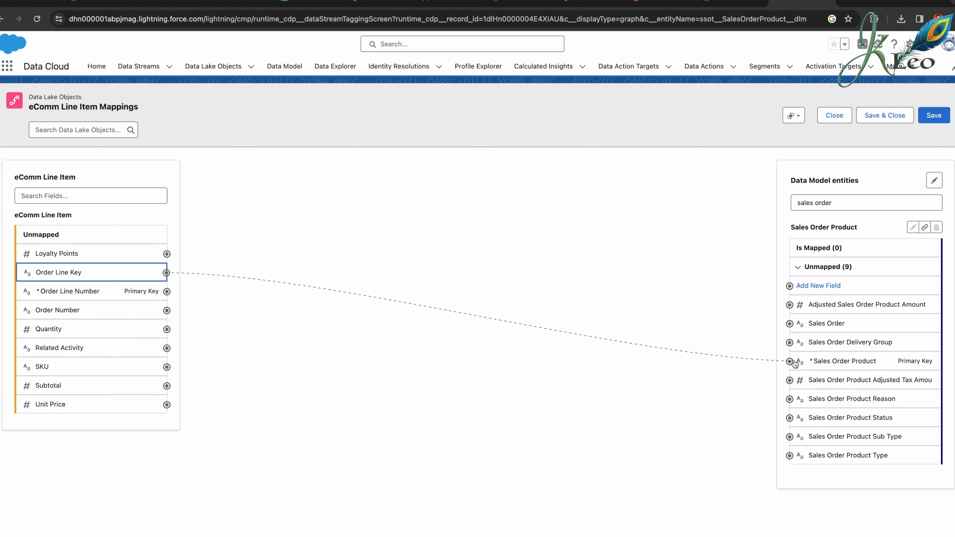
left_click(792, 362)
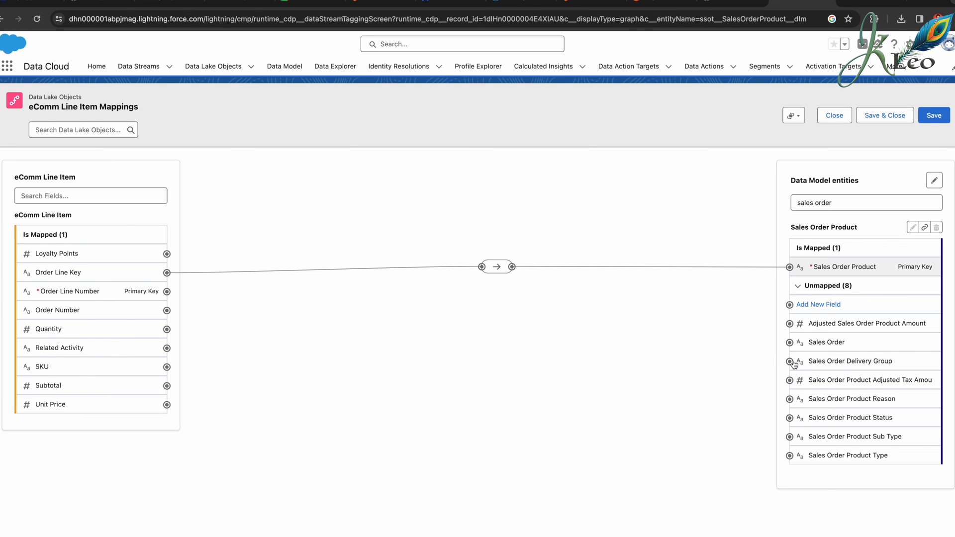
left_click(167, 292)
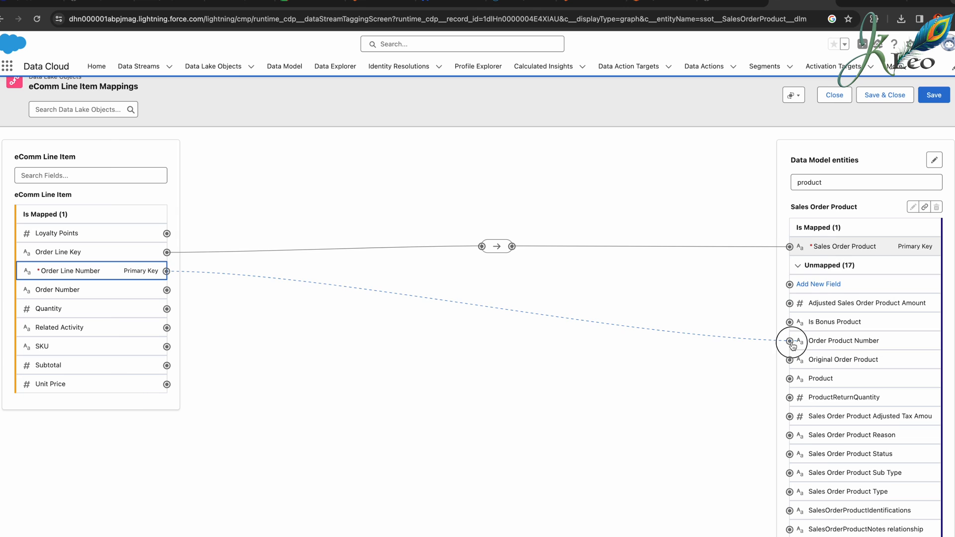
left_click(789, 342)
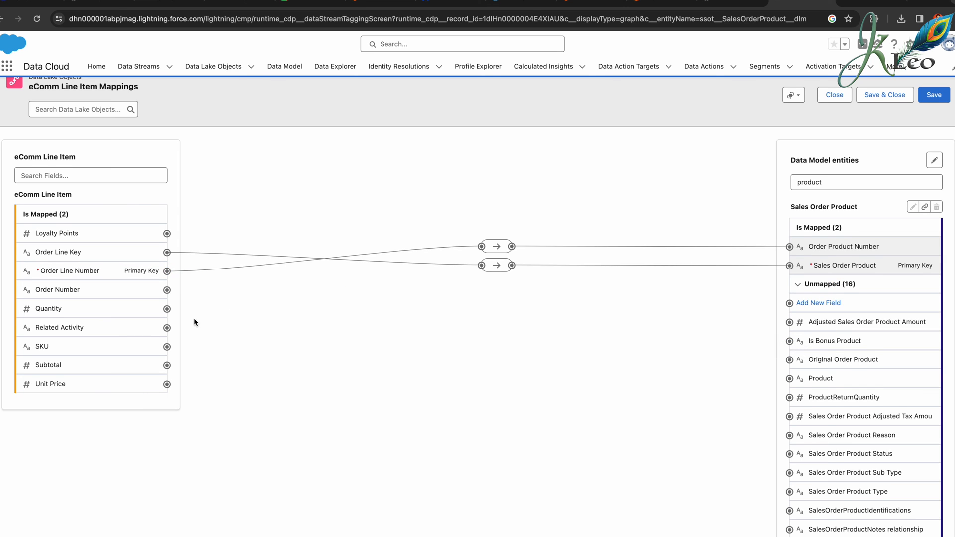
- Map Order Number to the Sales Order field and Quantity to the Ordered Quantity field of Sales Order Product
left_click(167, 290)
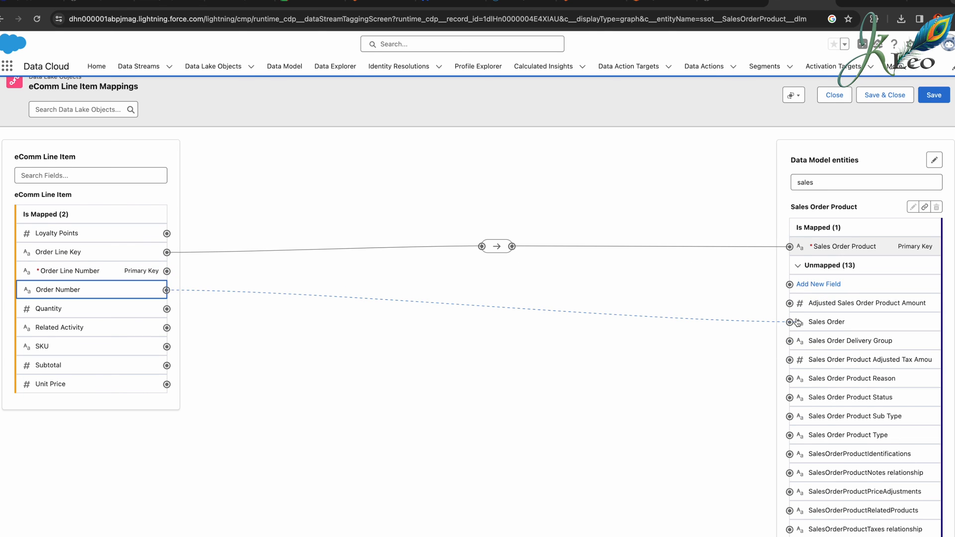
left_click(795, 321)
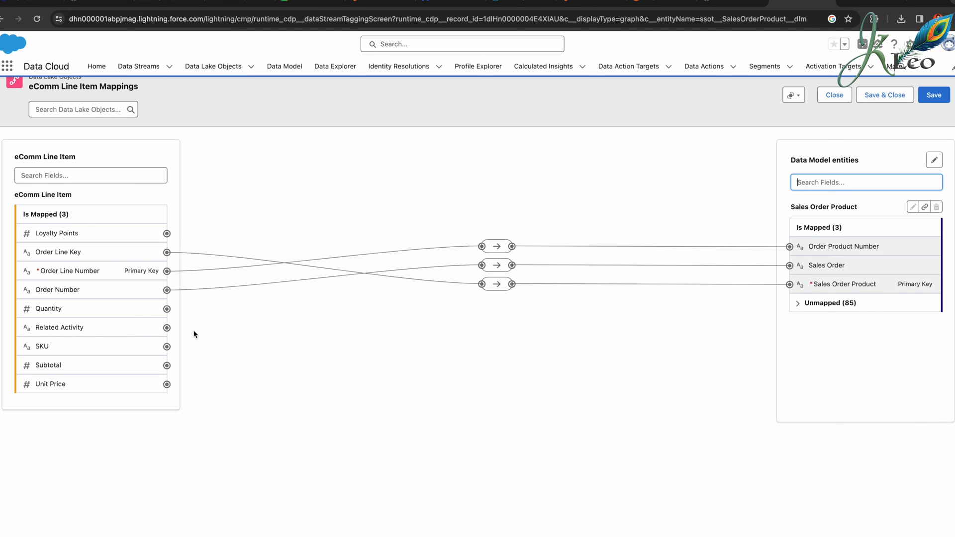
left_click(167, 309)
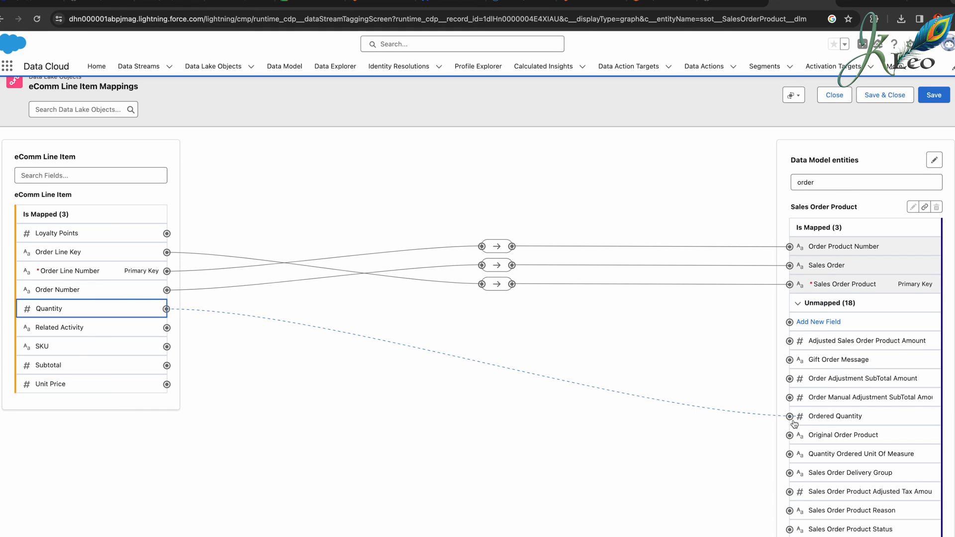
left_click(791, 418)
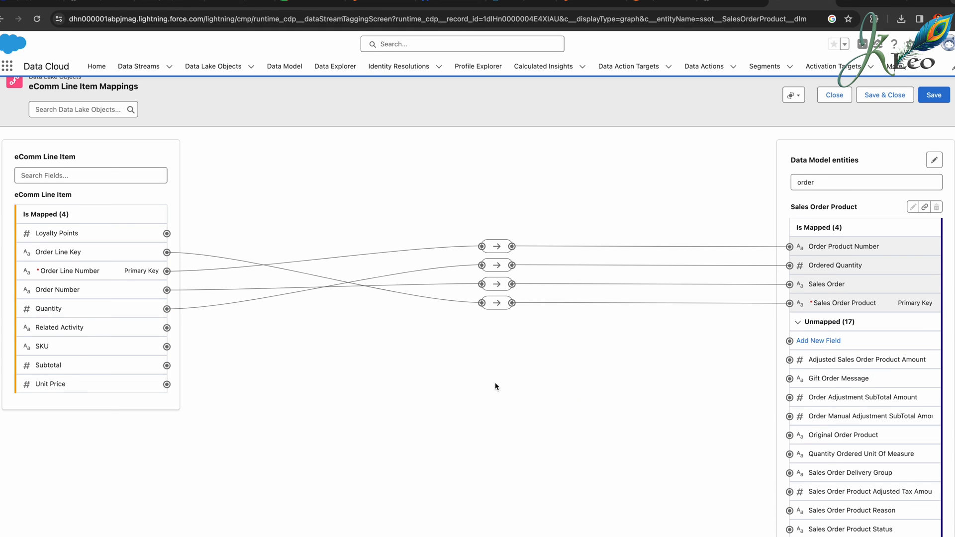
- Map the SKU field to the Product field of Sales Order Product, filtering the target fields by "prod"
left_click(166, 347)
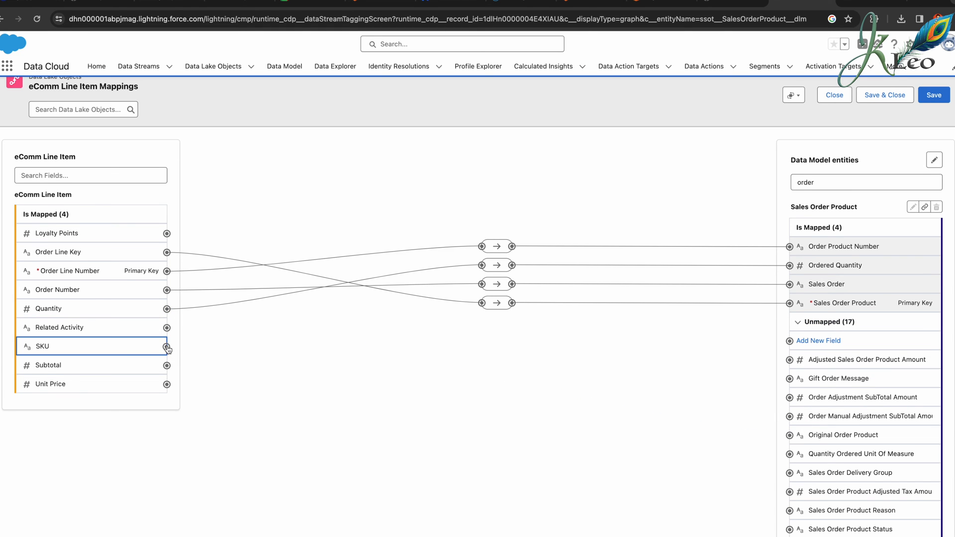
left_click(803, 182)
double_click(804, 182)
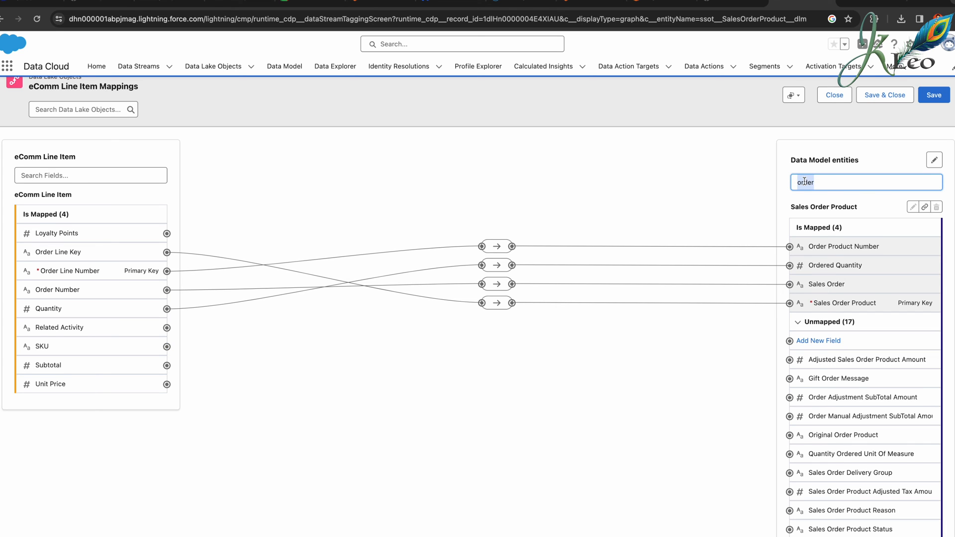
type("prod")
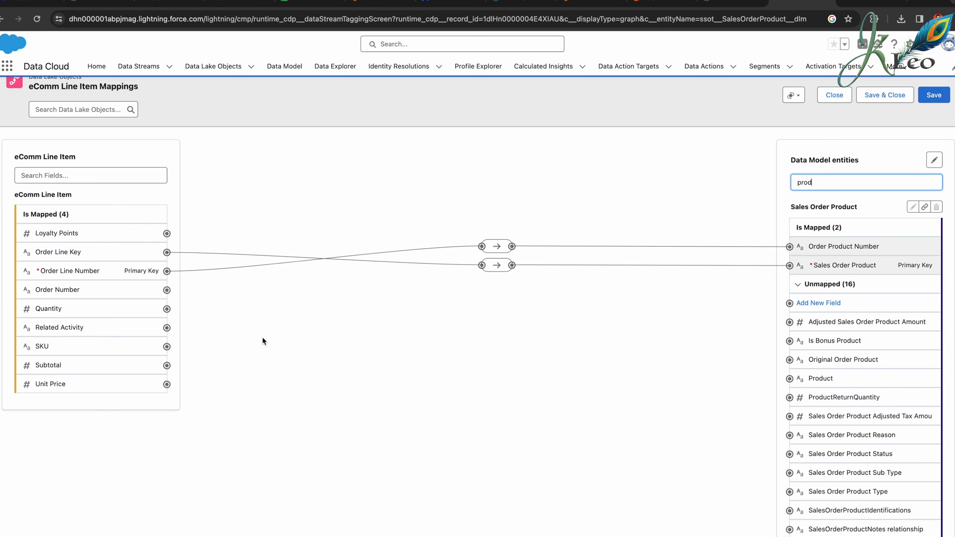
left_click(166, 346)
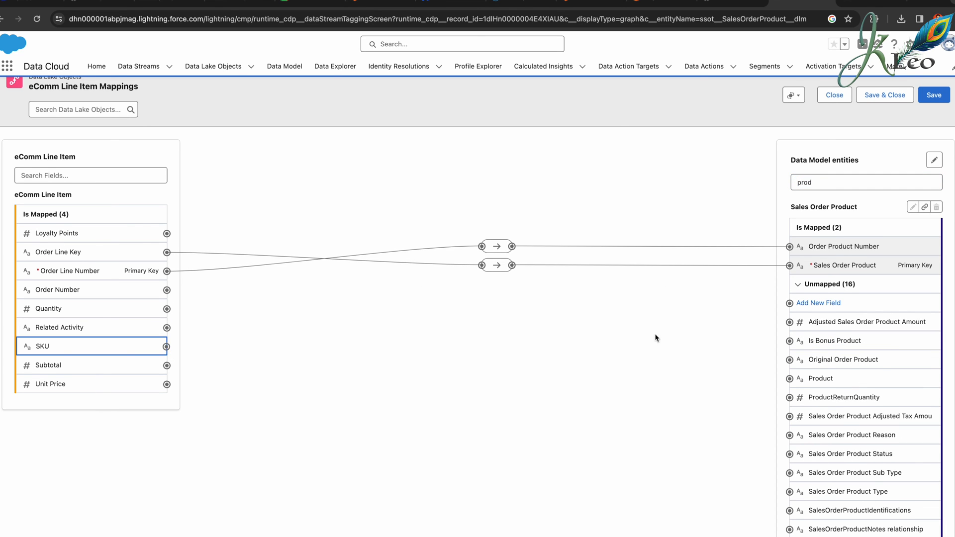
left_click(789, 378)
- Map Subtotal to Total Line Amount and Unit Price to Unit Price Amount in Sales Order Product
double_click(807, 182)
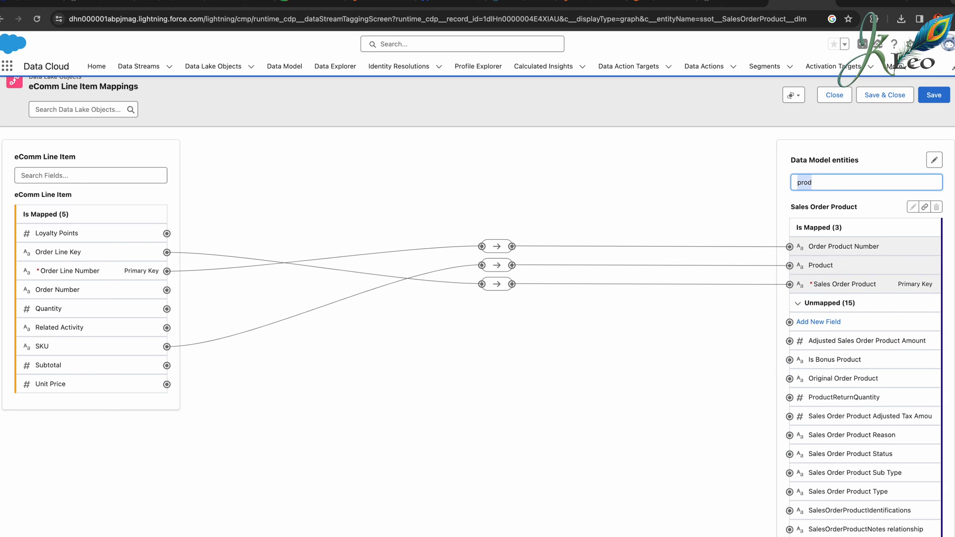
type("total line")
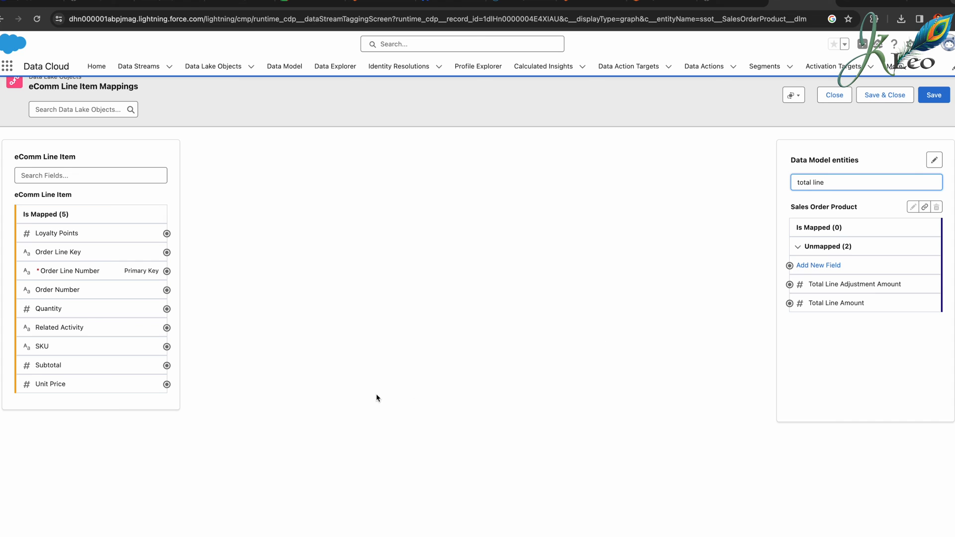
left_click(167, 365)
left_click(790, 303)
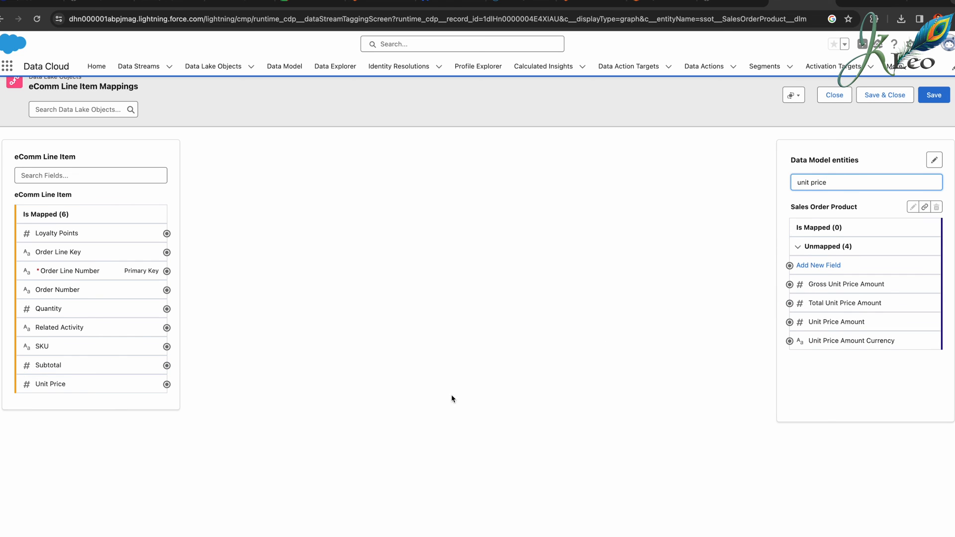
left_click(167, 384)
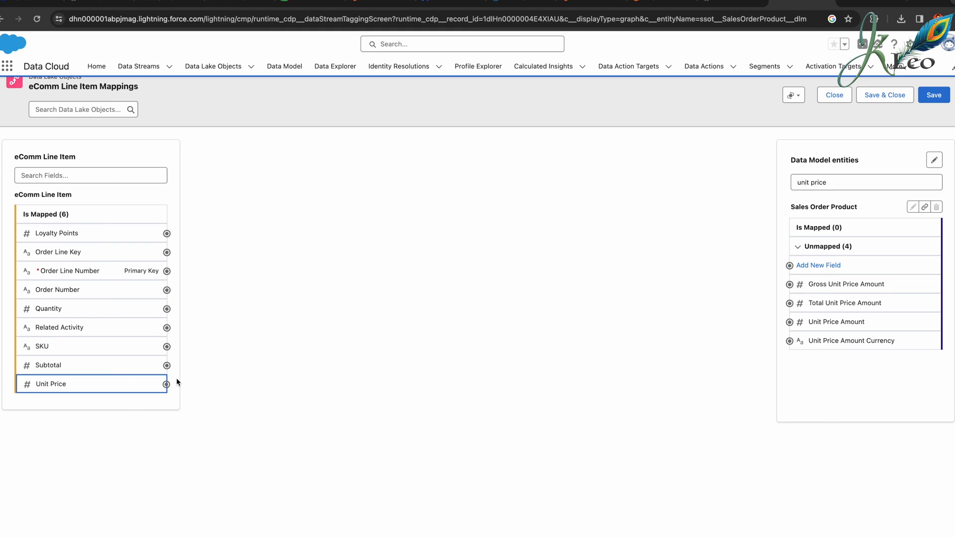
left_click(790, 323)
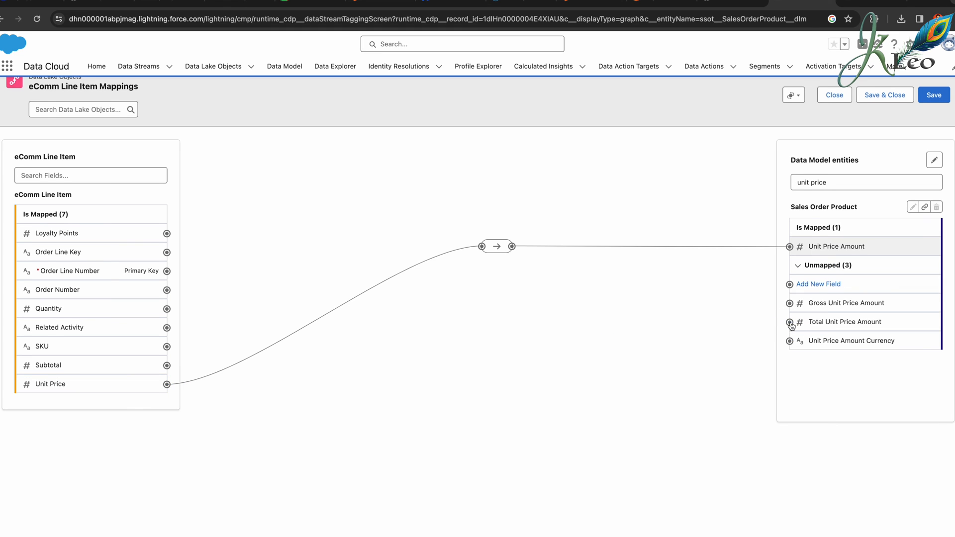
- Clear the target field filter, try to save the eComm Line Item mappings, and close the mapping without saving
triple_click(862, 181)
key("BackSpace")
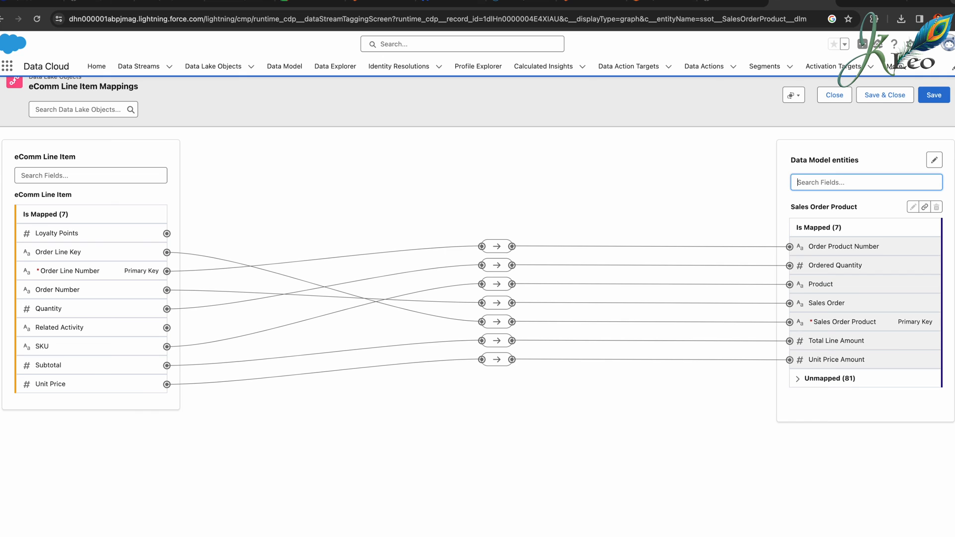
left_click(940, 96)
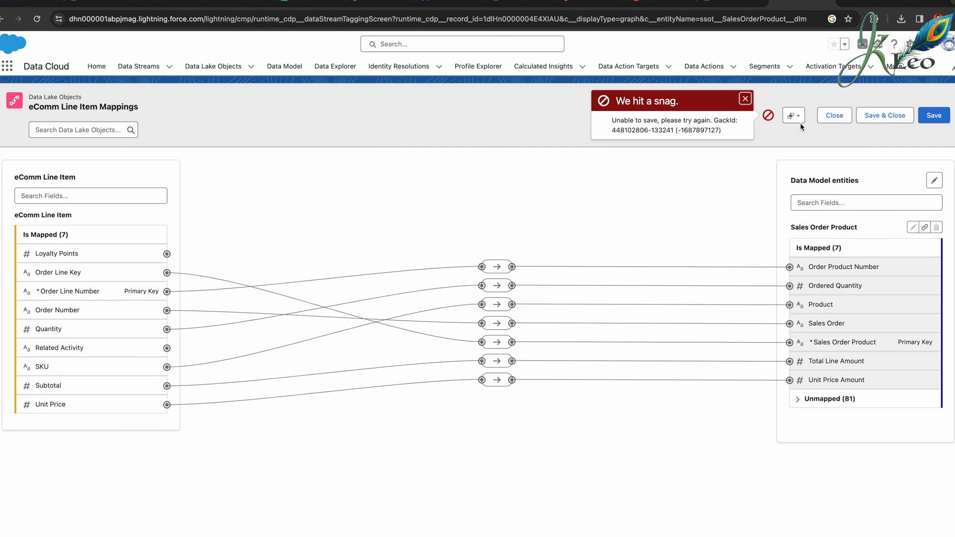
left_click(829, 119)
left_click(612, 305)
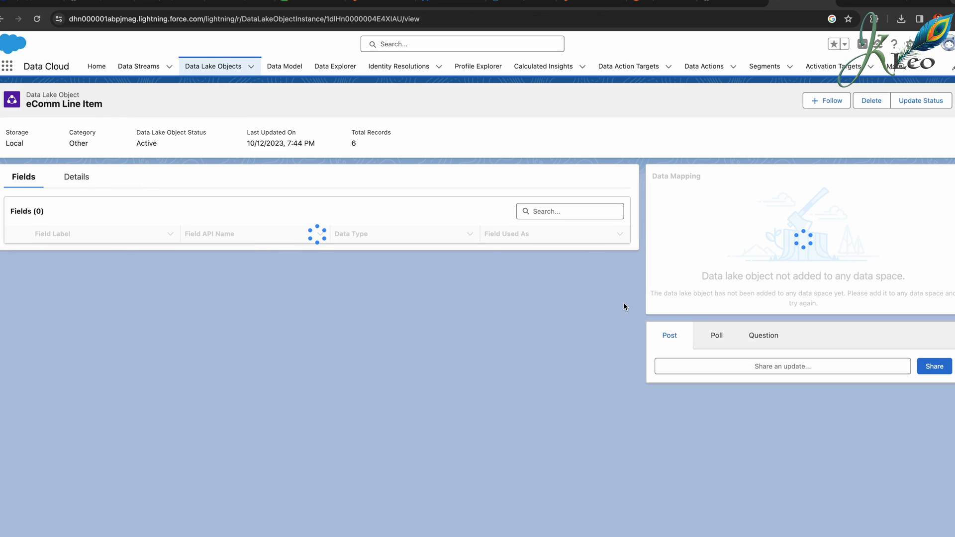
- Reopen the eComm Line Item mapping with Sales Order Product as target and map Order Line Key to its primary key
left_click(886, 284)
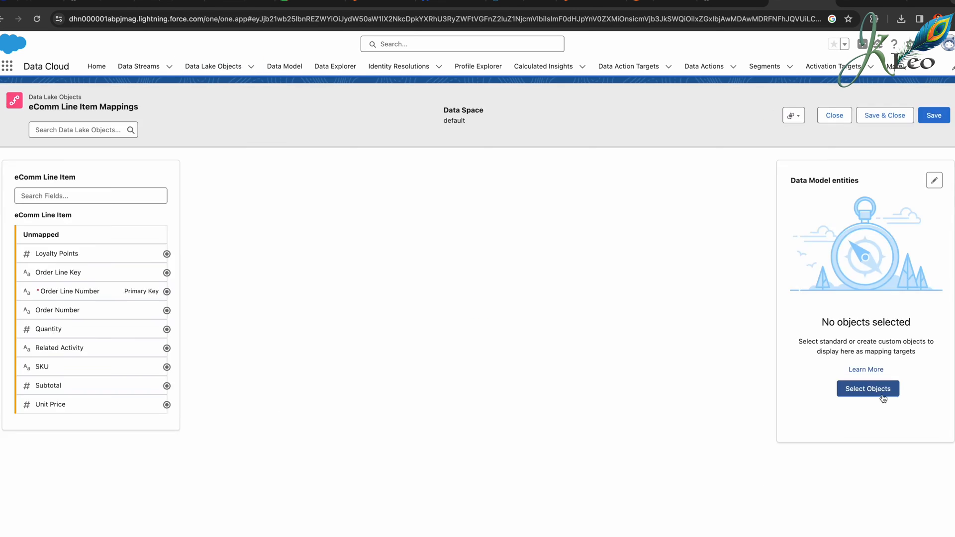
left_click(167, 272)
left_click(789, 323)
- Map Order Line Number to the Order Product Number field, filtering the Sales Order Product fields by "order pro"
triple_click(823, 203)
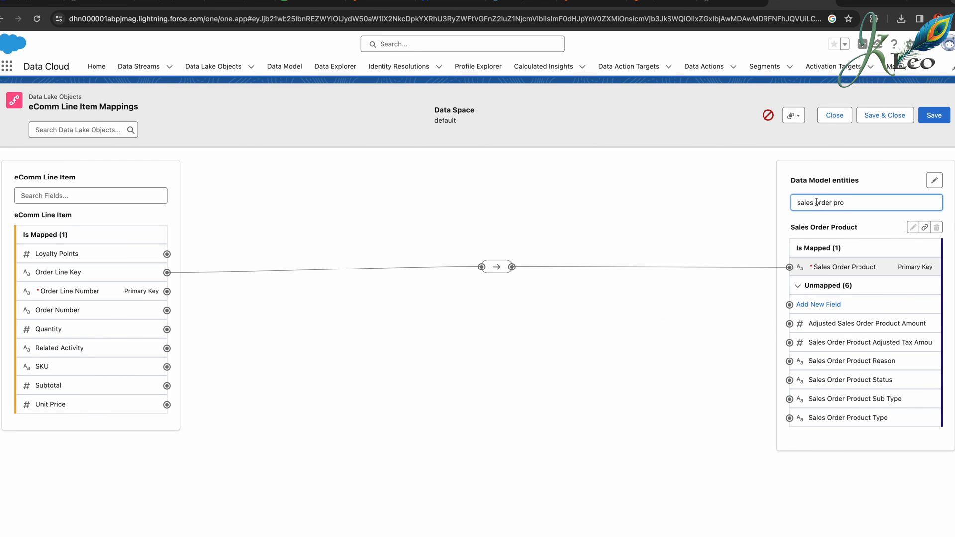
type("order pro")
left_click(166, 291)
left_click(790, 343)
- Map Order Number to Sales Order, Quantity to Ordered Quantity, and SKU to Product in the Sales Order Product object
triple_click(824, 203)
type("sales order")
triple_click(823, 202)
type("prod")
left_click(167, 367)
left_click(790, 399)
- Map Subtotal to Total Line Amount and Unit Price to Unit Price Amount, and save the eComm Line Item mappings
left_click(166, 386)
type("total")
left_click(812, 475)
left_click(935, 111)
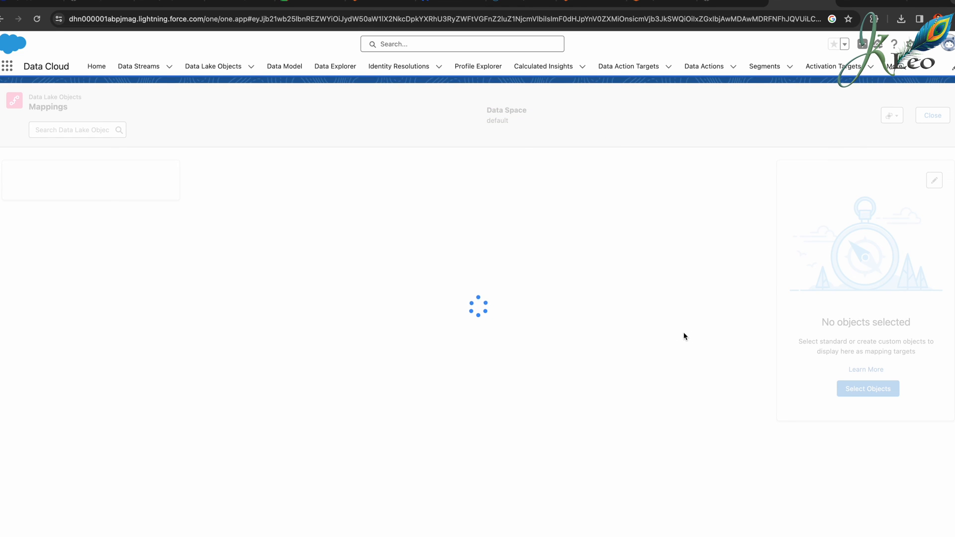
- Add a custom field labelled Loyalty Points with data type Number to the Sales Order Product object
left_click(806, 398)
left_click(818, 412)
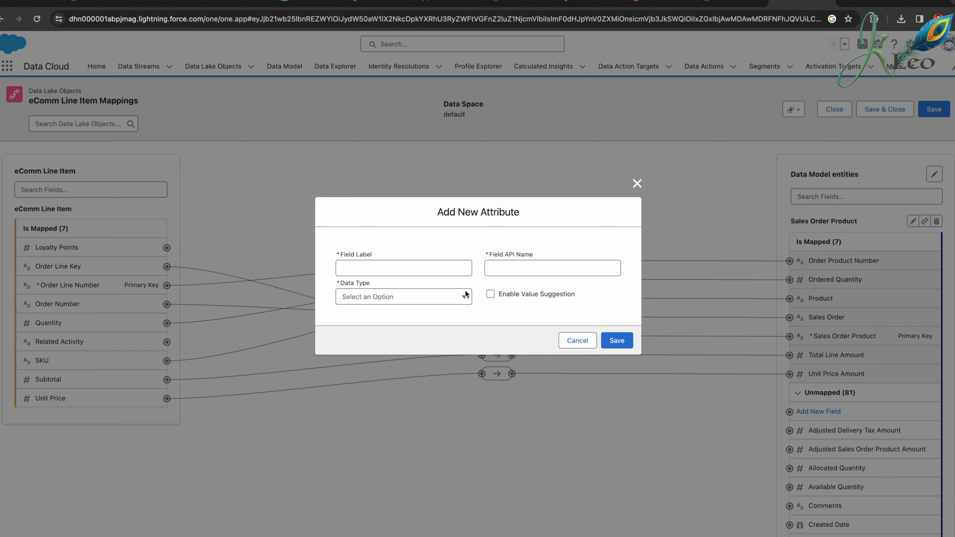
left_click(411, 267)
type("Loyalty Points")
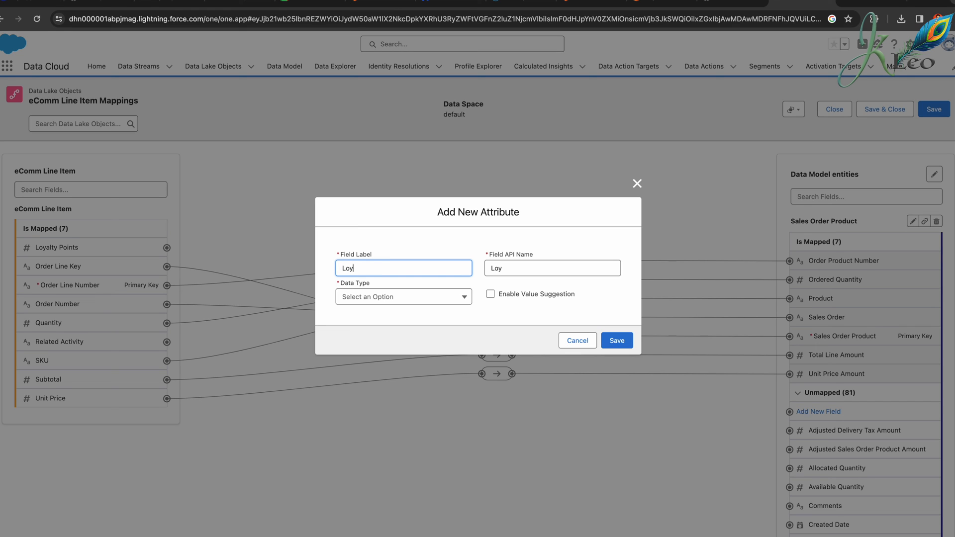
left_click(385, 295)
left_click(368, 336)
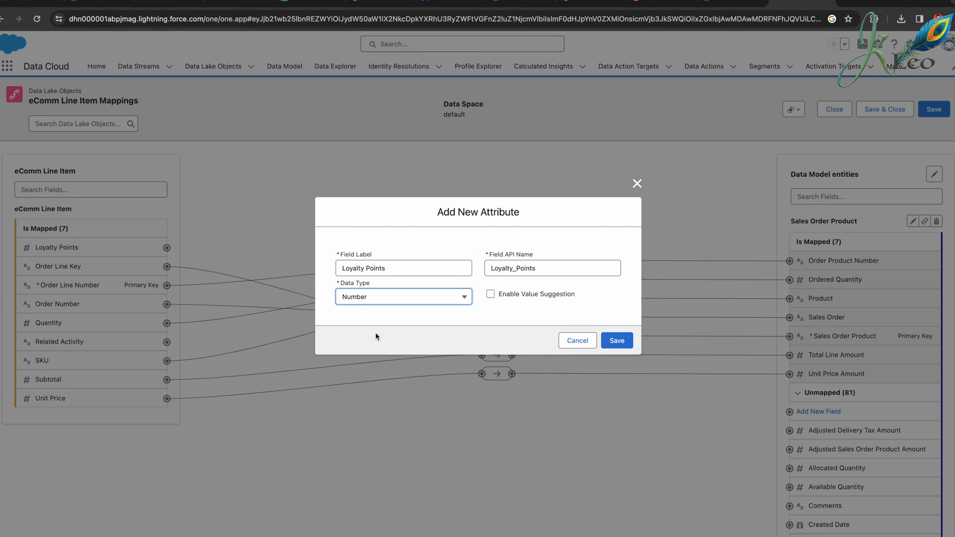
left_click(602, 340)
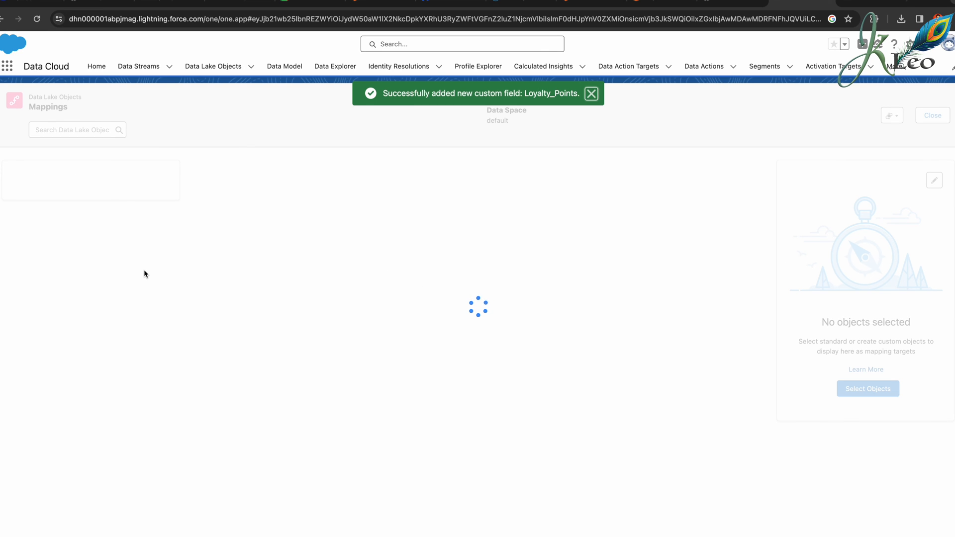
- Map the eComm Line Item Loyalty Points field to the custom Loyalty Points field and save the mappings
left_click_drag(166, 255, 808, 168)
scroll(852, 431, "up", 3)
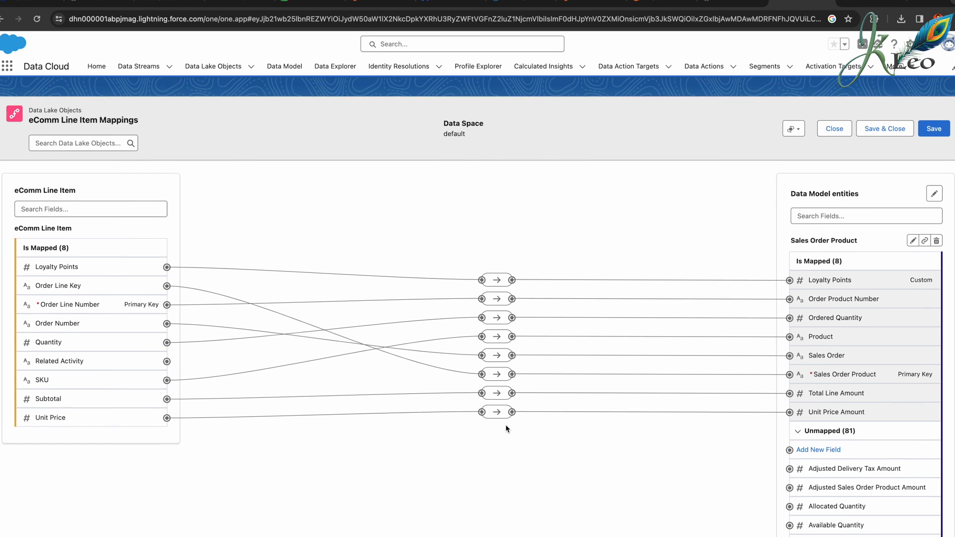
left_click(945, 114)
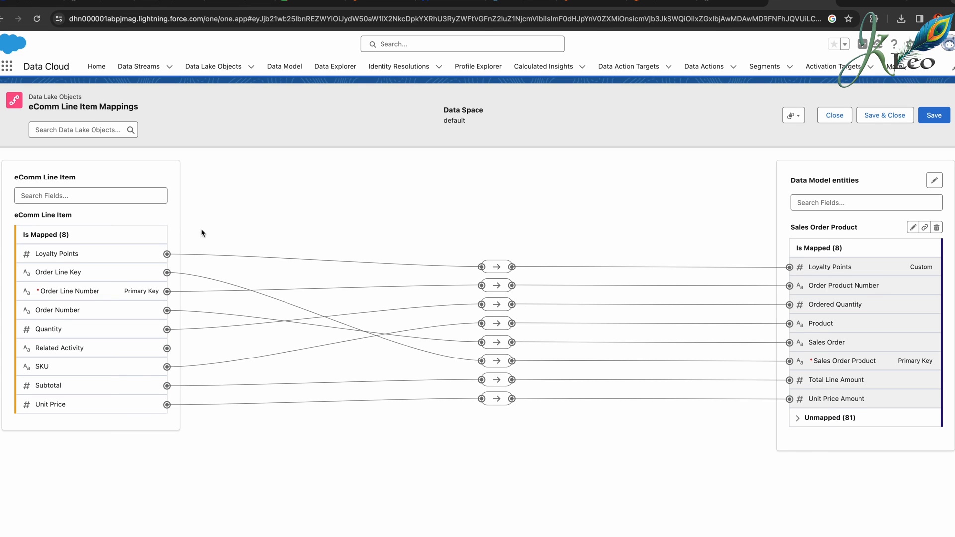
- Search the data lake objects for "ecom" and switch to the eComm Product Lookup mappings
left_click(96, 123)
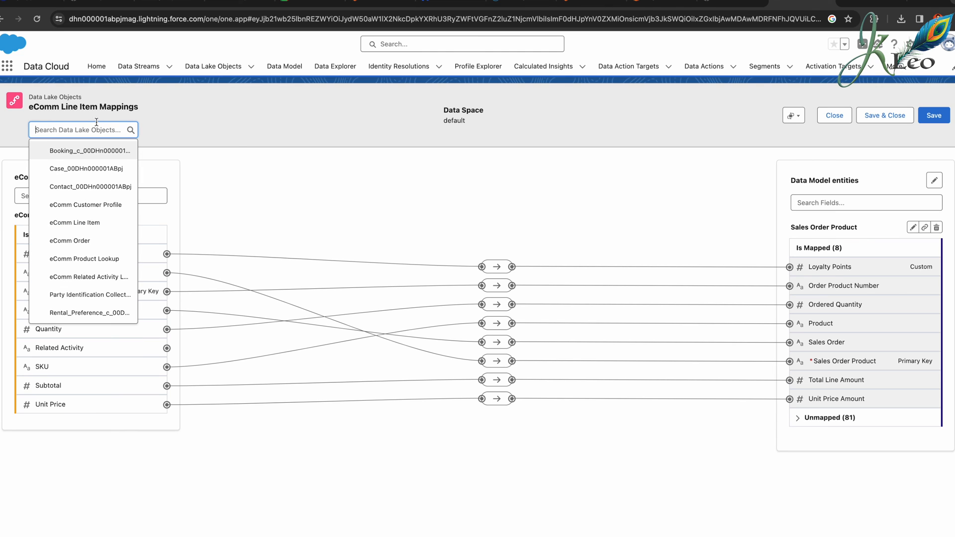
type("ecom")
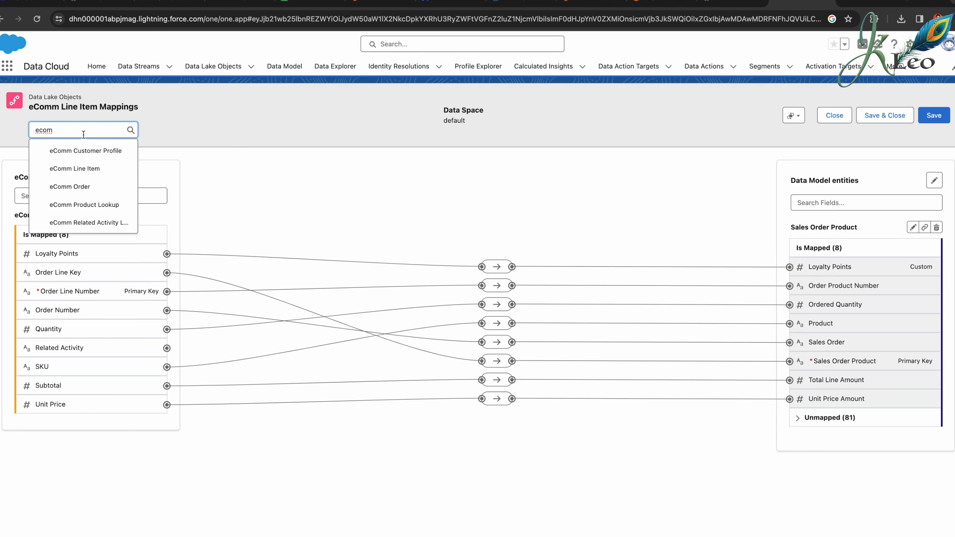
left_click(87, 203)
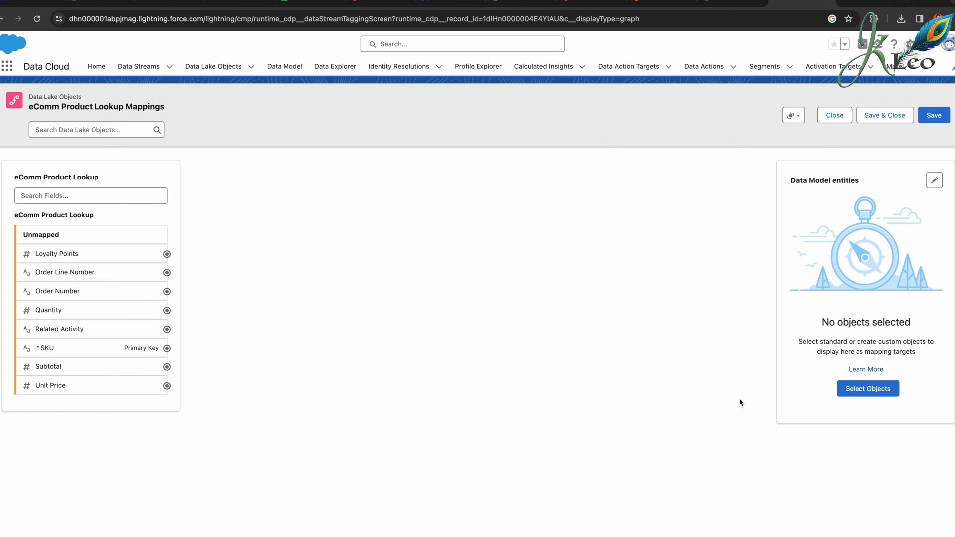
- Search the standard data model for "goo" and add Goods Product as the mapping target
left_click(844, 386)
type("goog")
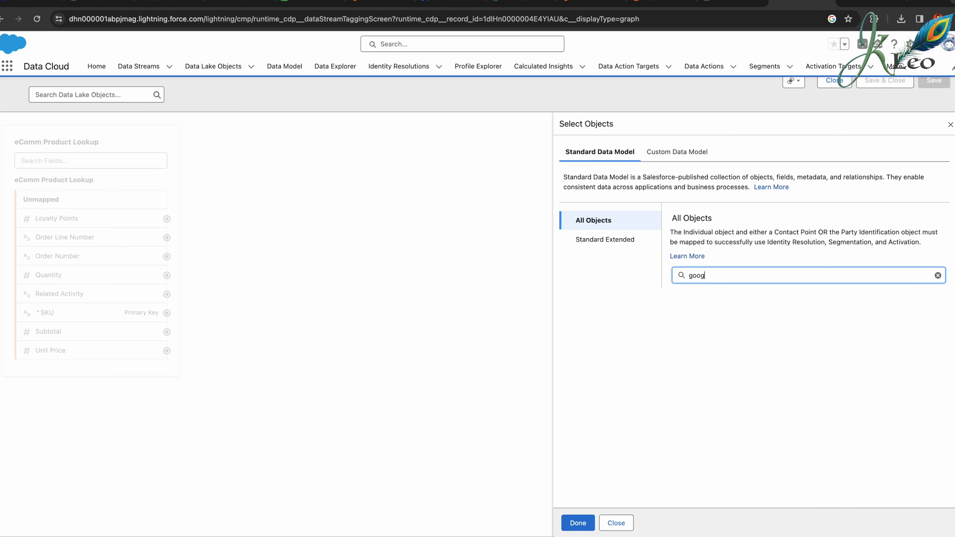
key("BackSpace")
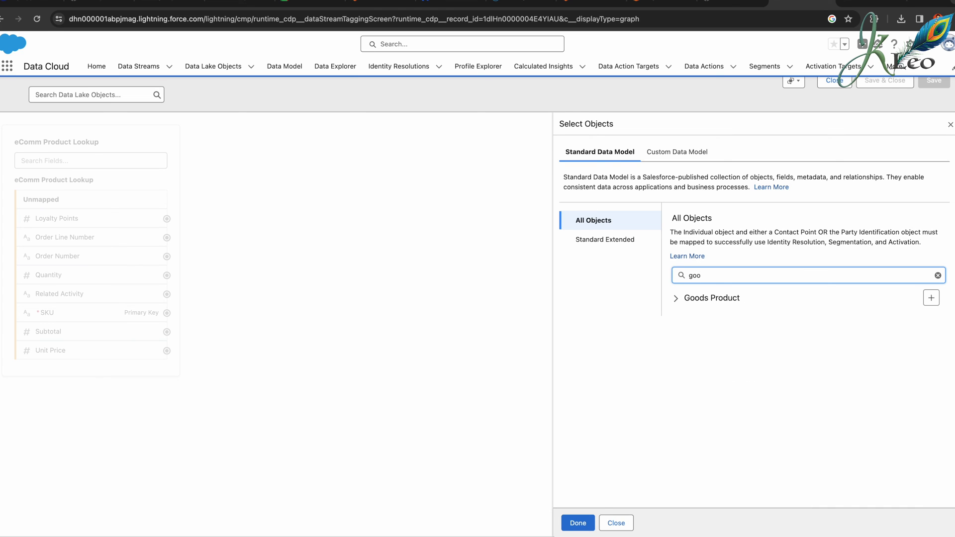
left_click(930, 297)
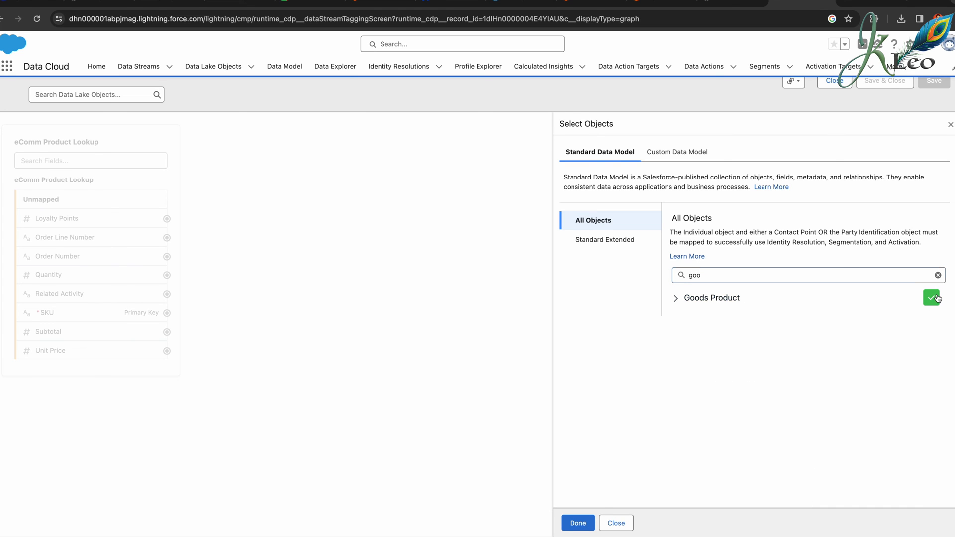
left_click(578, 522)
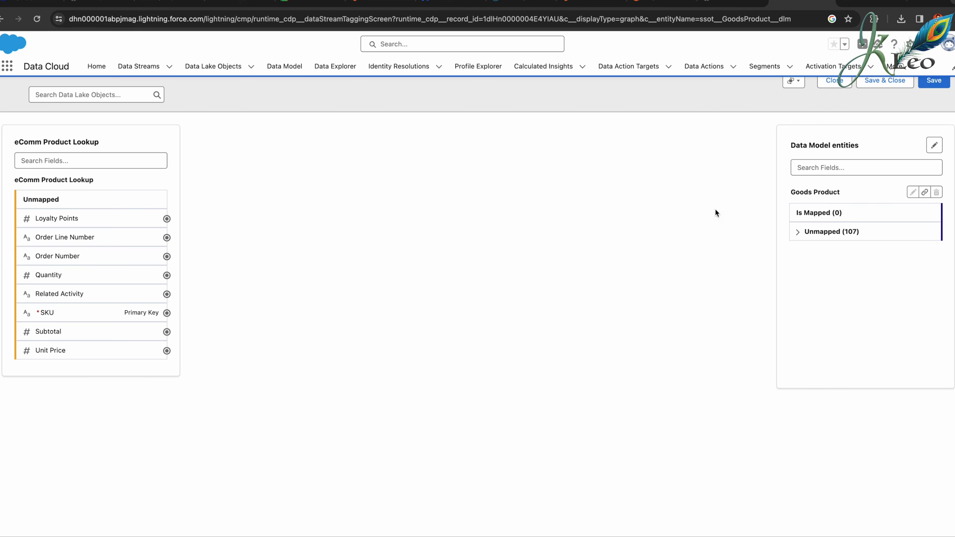
- Map SKU to both the Goods Product Id primary key and the Product SKU field, and try to save the mappings
left_click(814, 169)
type("produc")
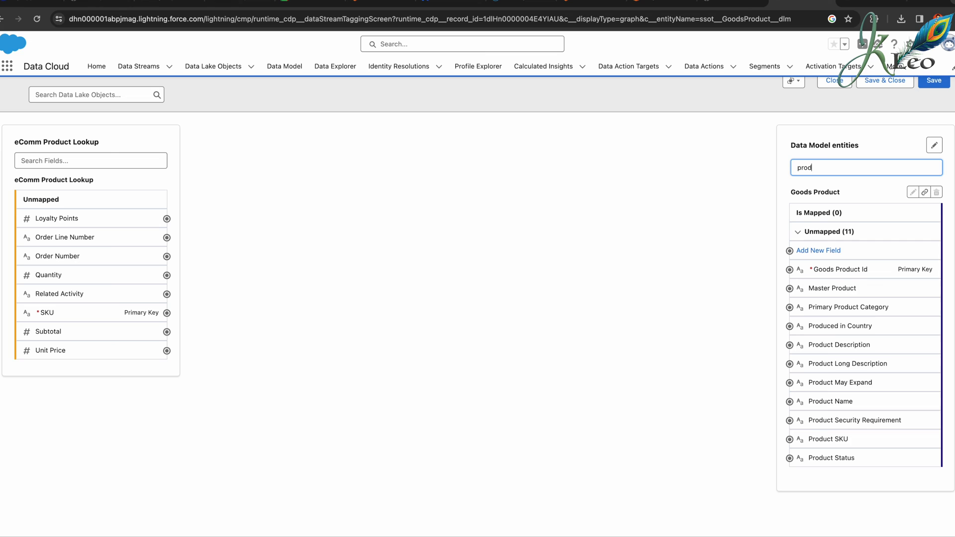
left_click(167, 312)
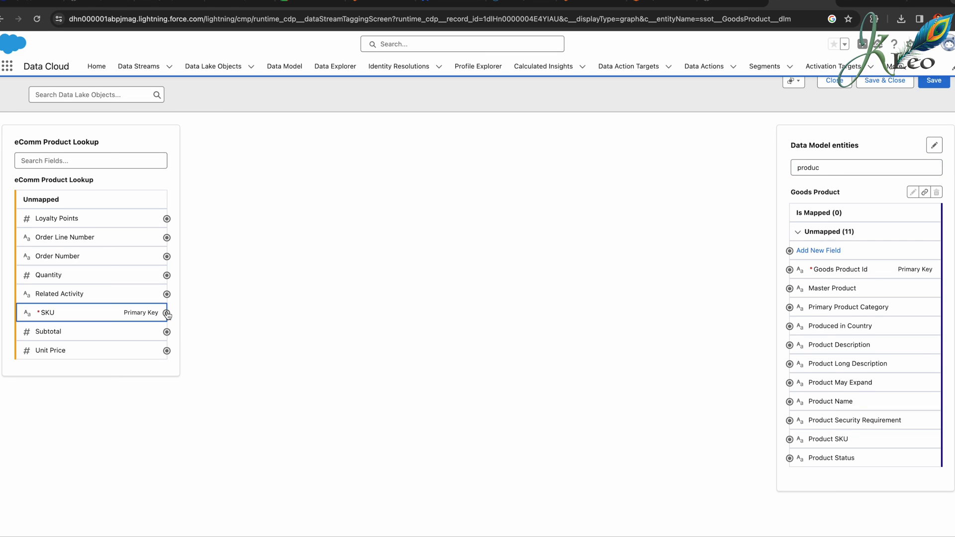
left_click(788, 270)
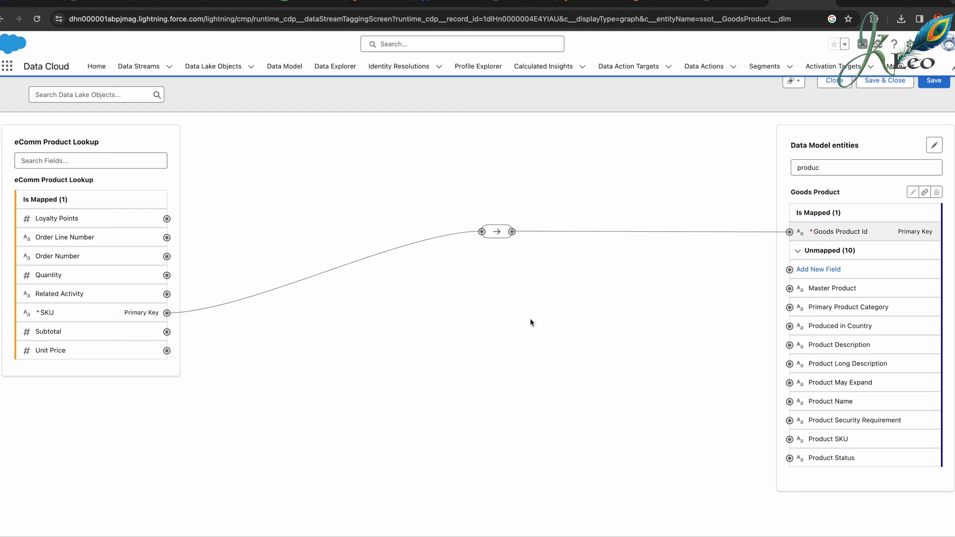
left_click(167, 313)
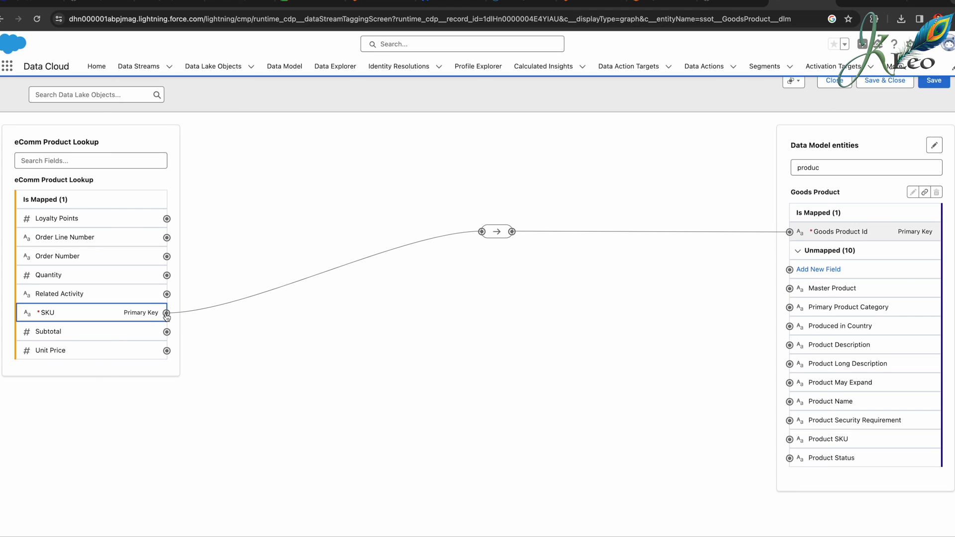
left_click(790, 439)
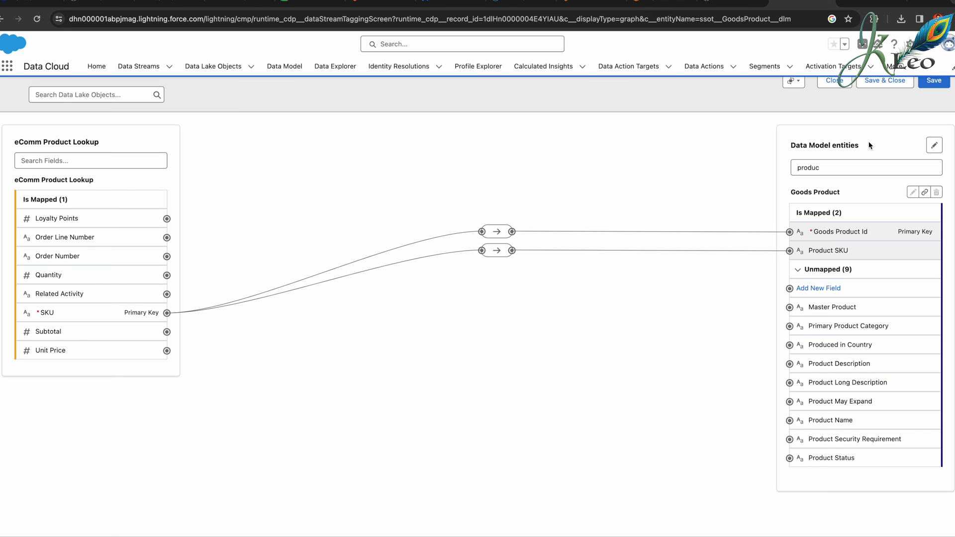
left_click(933, 85)
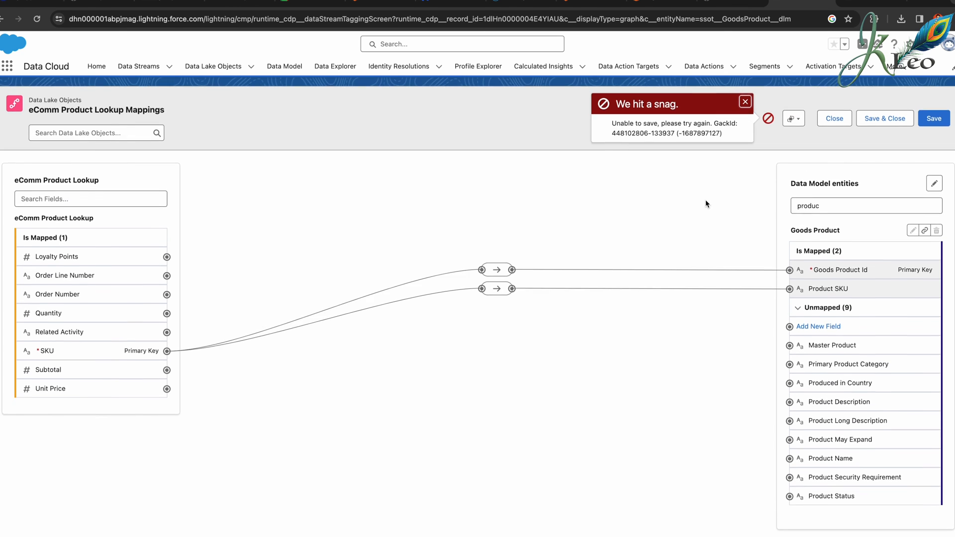
left_click(745, 99)
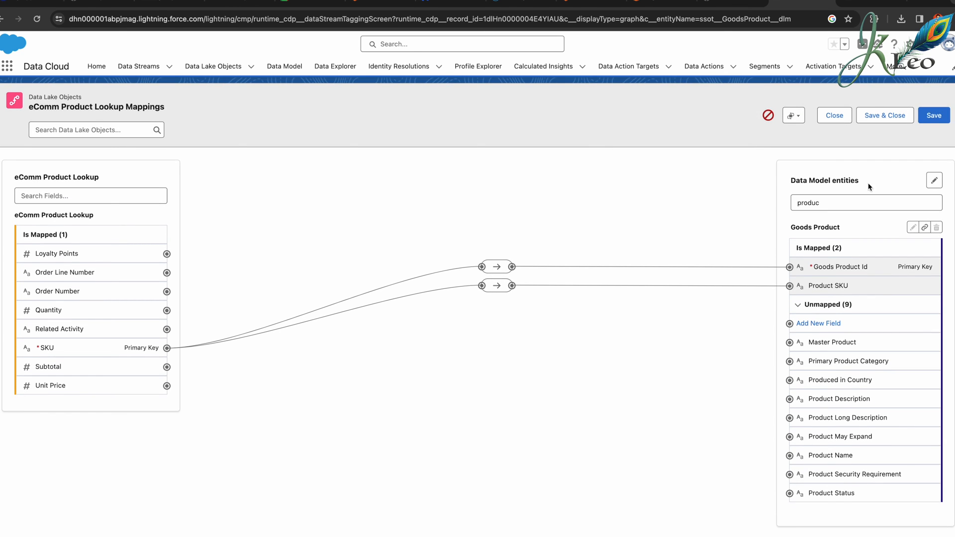
- Try to save the eComm Product Lookup mappings again, then leave without saving and reopen the mapping page
left_click(934, 116)
left_click(828, 115)
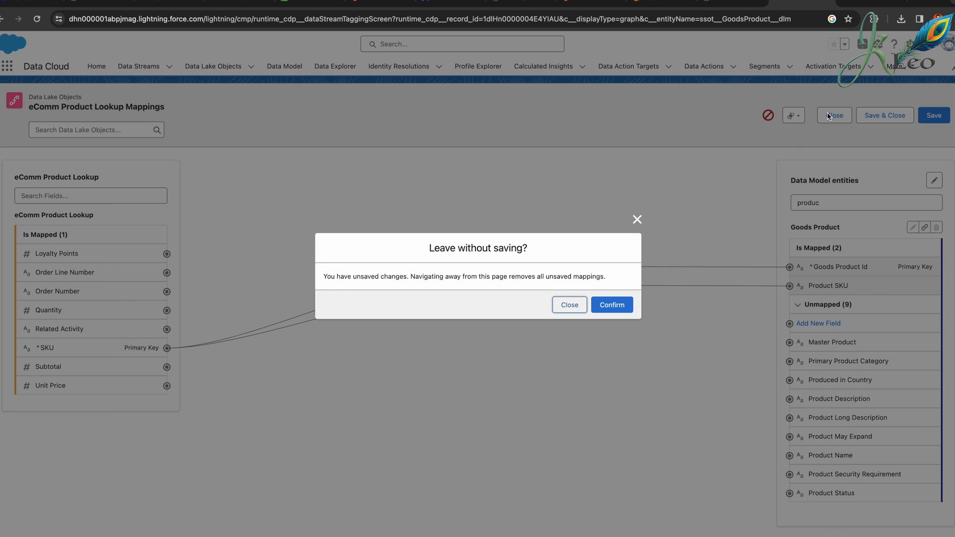
left_click(603, 306)
left_click(895, 284)
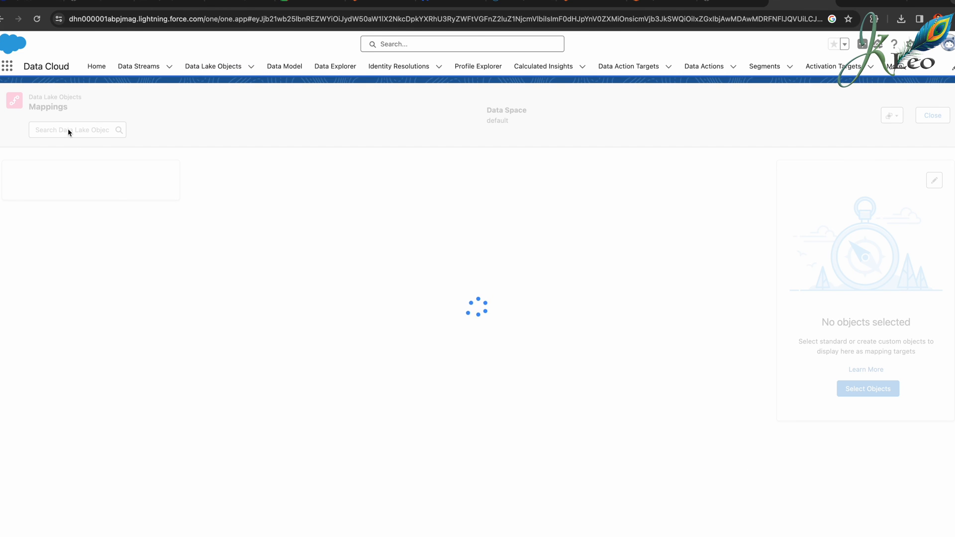
- Try again to save SKU mapped to the Goods Product Id and Product SKU fields
left_click(943, 125)
left_click(617, 140)
left_click(751, 133)
left_click_drag(751, 134, 739, 140)
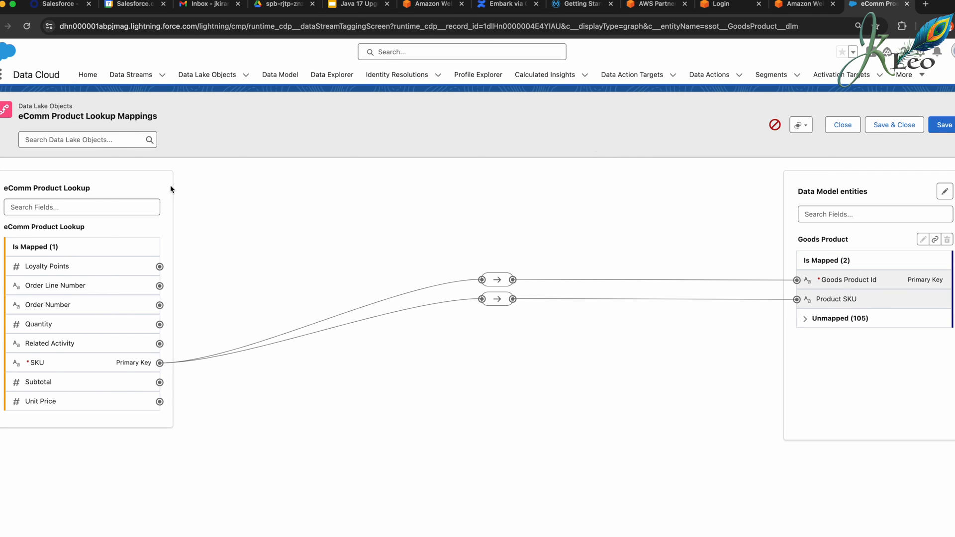
- Search the data lake objects for "ecomm Relate" and switch to the eComm Related Activity Lookup mappings
left_click(121, 139)
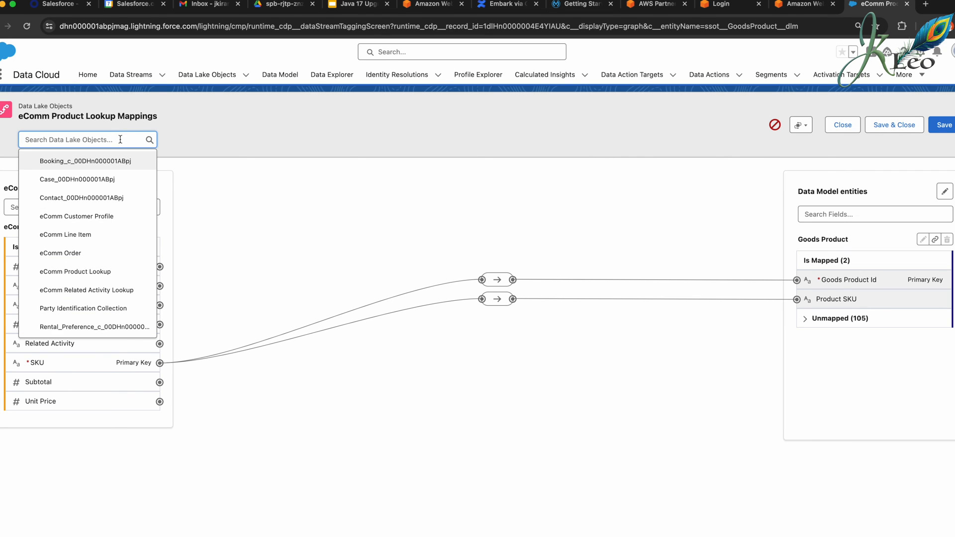
type("ecomm Relate")
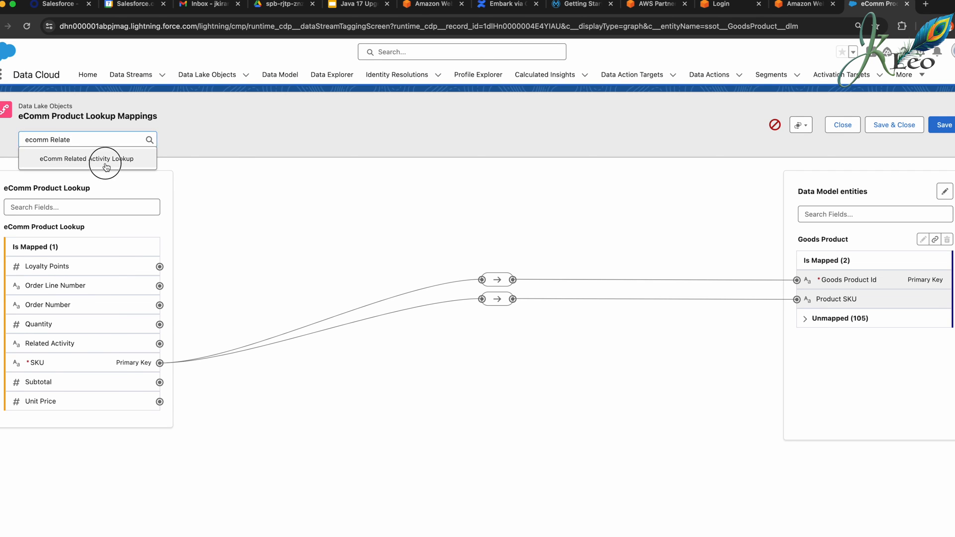
left_click(105, 164)
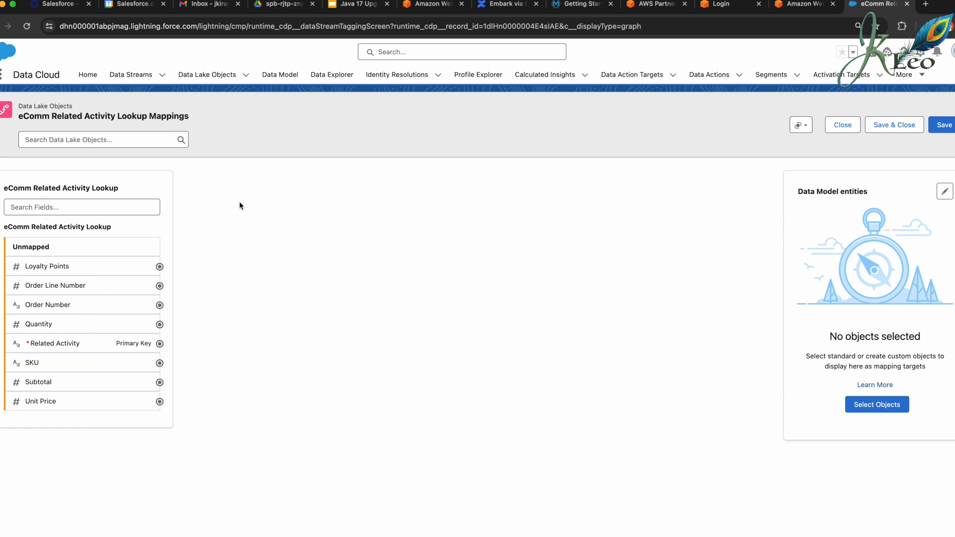
- Start a new custom data model object as the mapping target and label it "Product Related Activity"
left_click(860, 405)
key("ctrl+super+f")
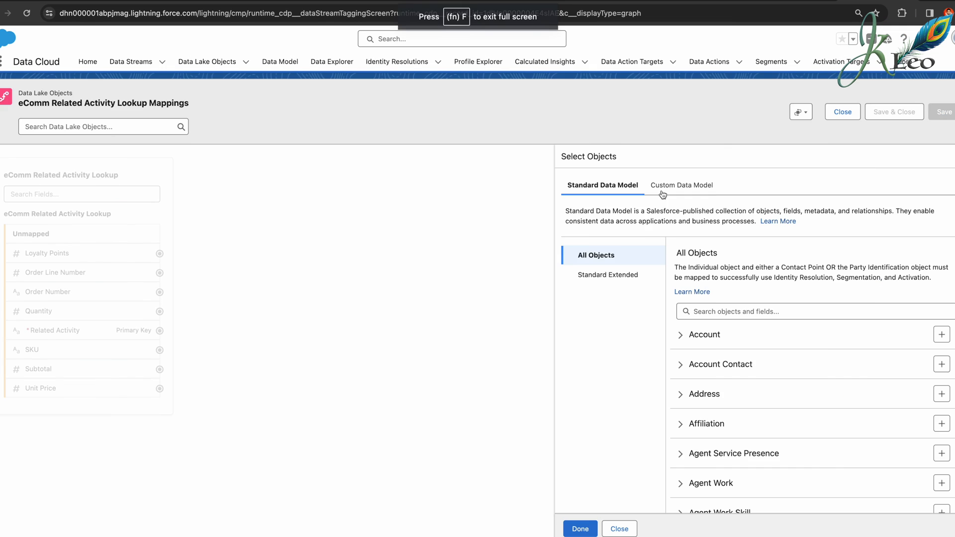
left_click(666, 188)
left_click(625, 244)
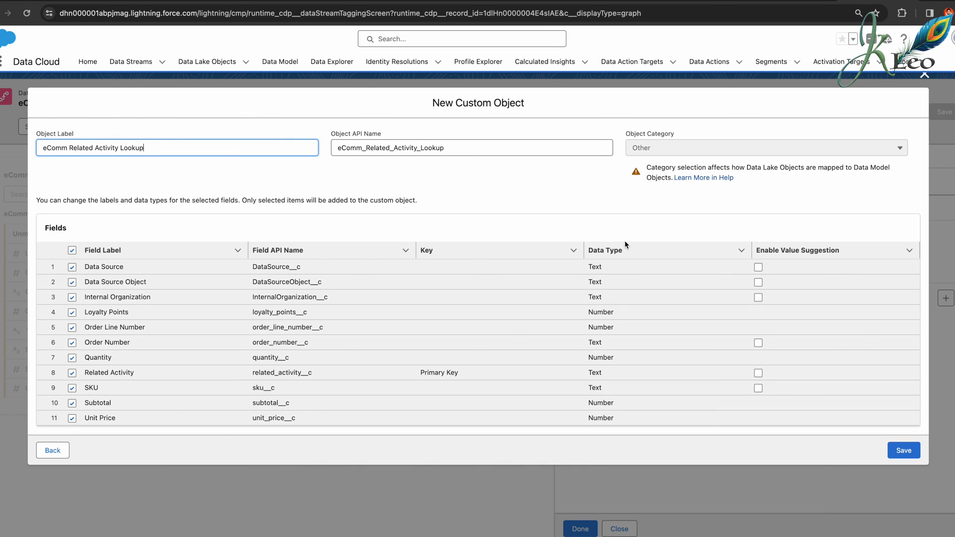
key("super+a")
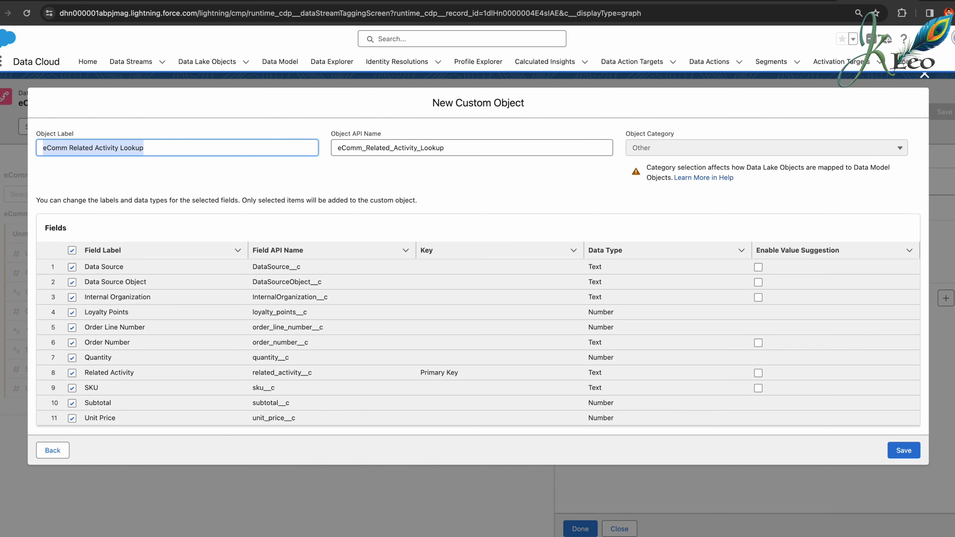
key("super+Tab")
key("super+Tab")
type("Product Related Activity")
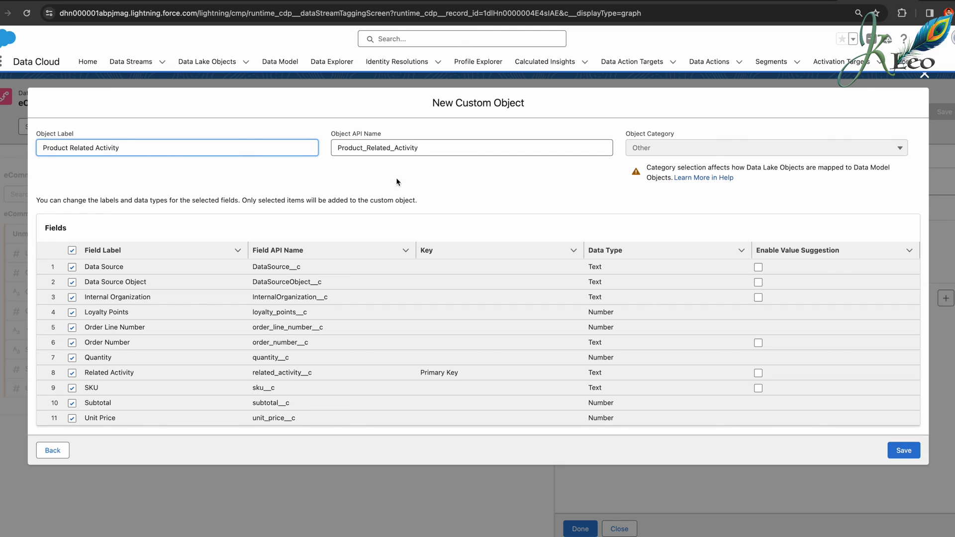
- Deselect the optional fields, relabel the primary key field "Related Activity Id" and save the custom object
left_click(73, 251)
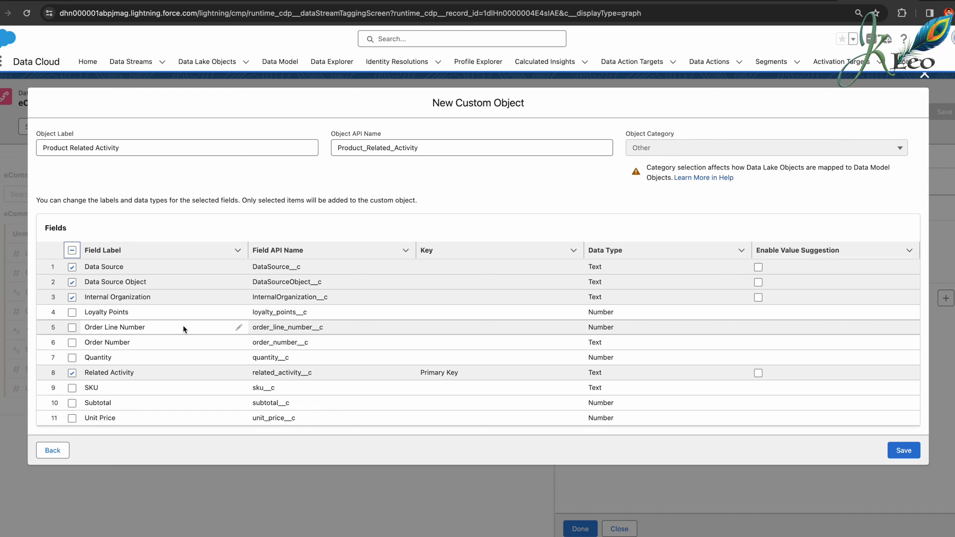
left_click(239, 376)
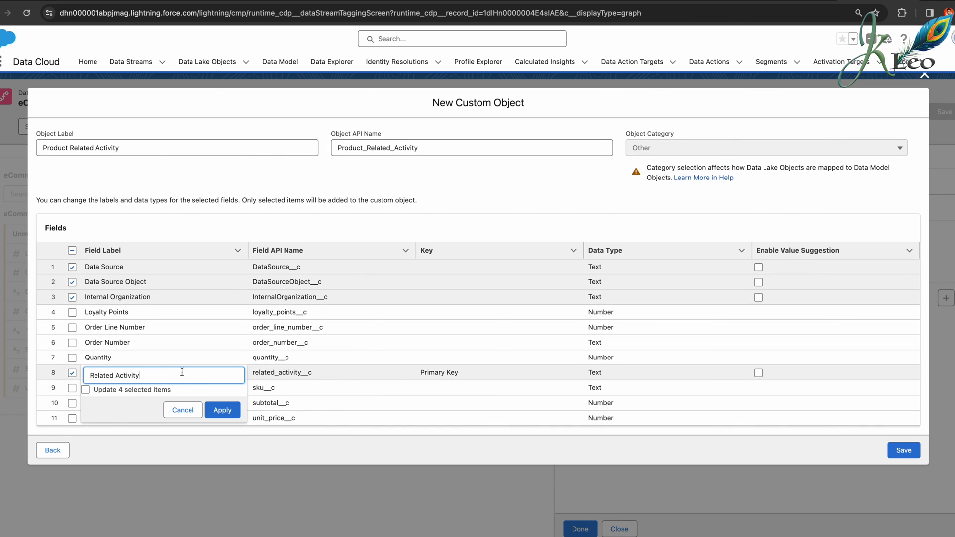
type("ID")
key("BackSpace")
type("d")
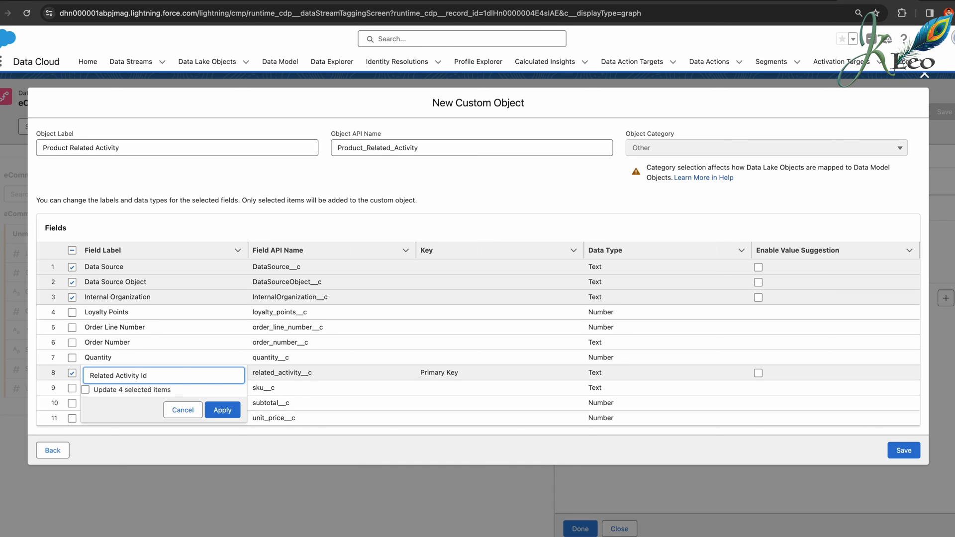
left_click(222, 411)
left_click(903, 450)
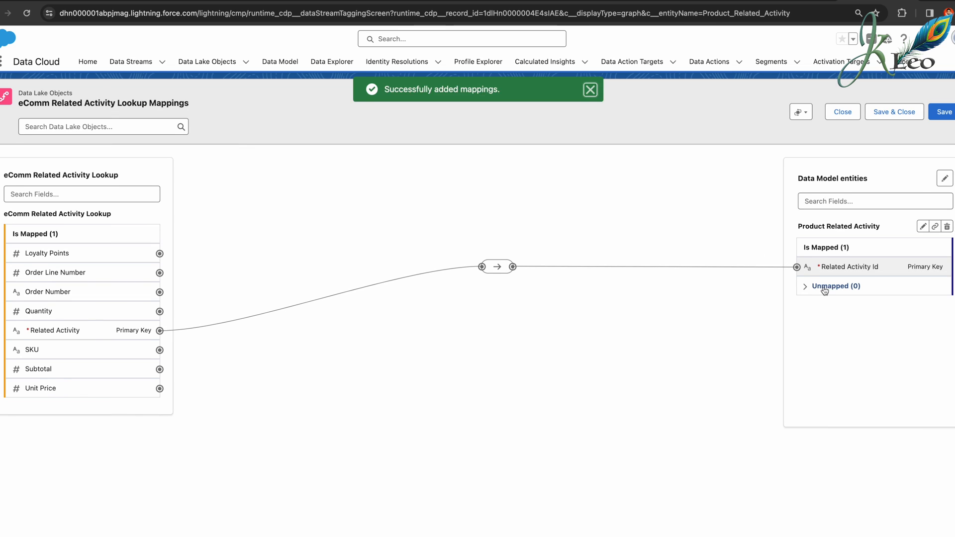
- Add a custom Text field labelled "Name" with value suggestion enabled to the Product Related Activity object
left_click(805, 285)
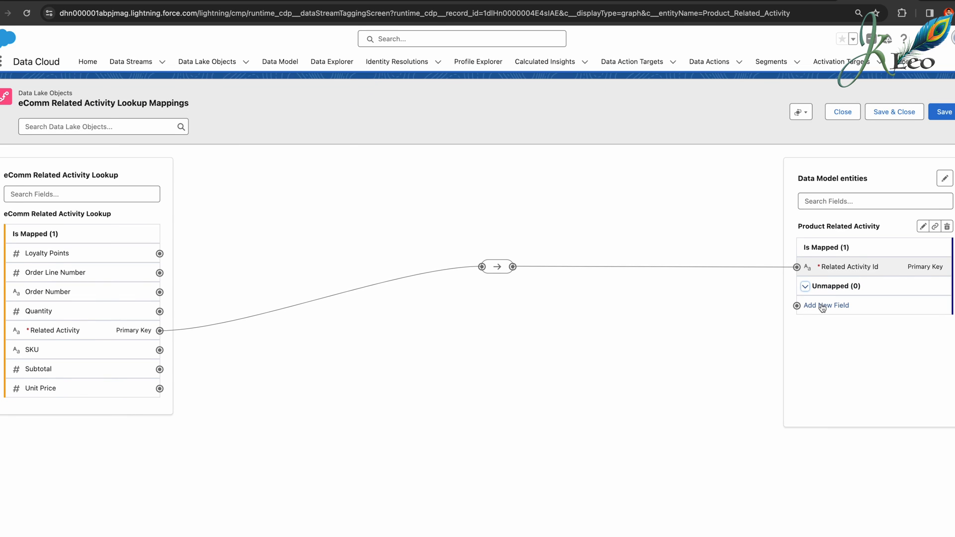
left_click(822, 306)
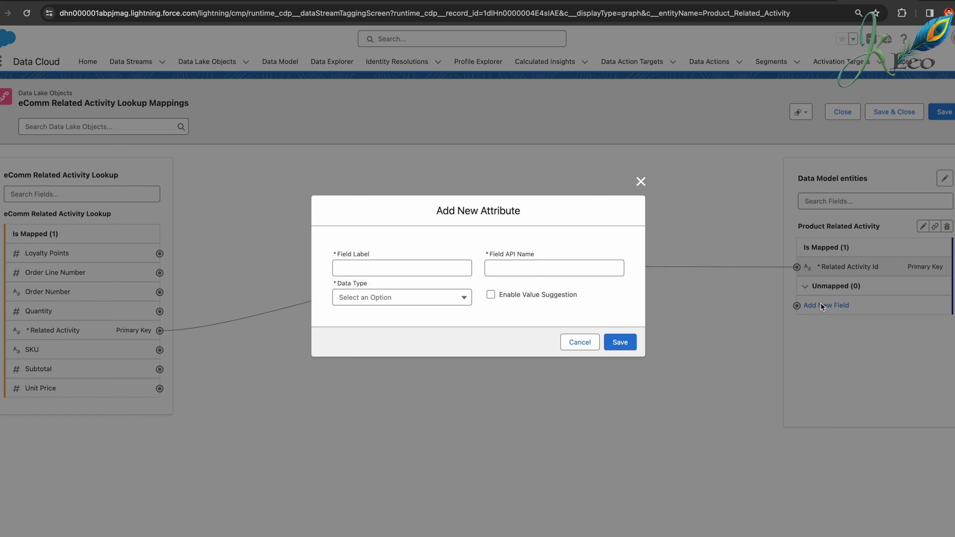
left_click(369, 269)
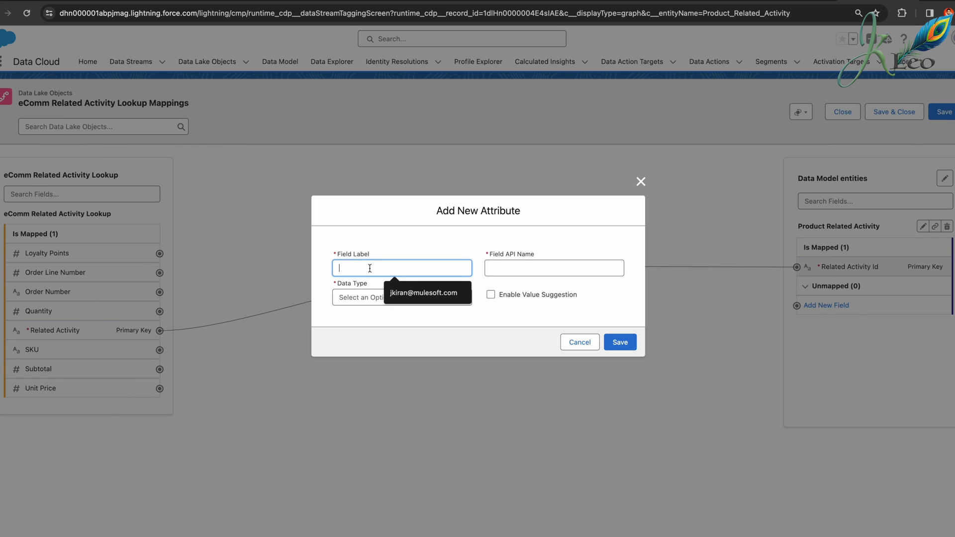
type("Name")
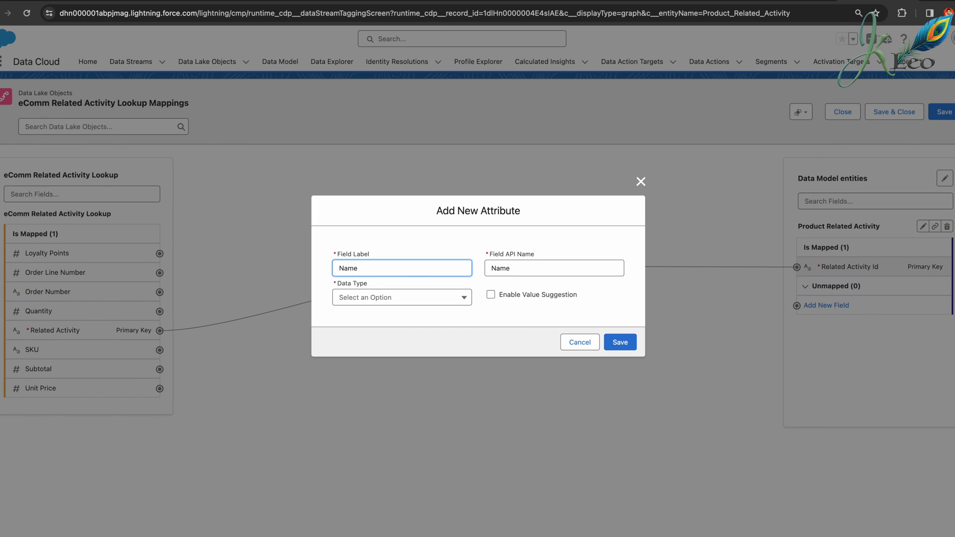
left_click(382, 297)
left_click(368, 336)
left_click(371, 301)
left_click(368, 317)
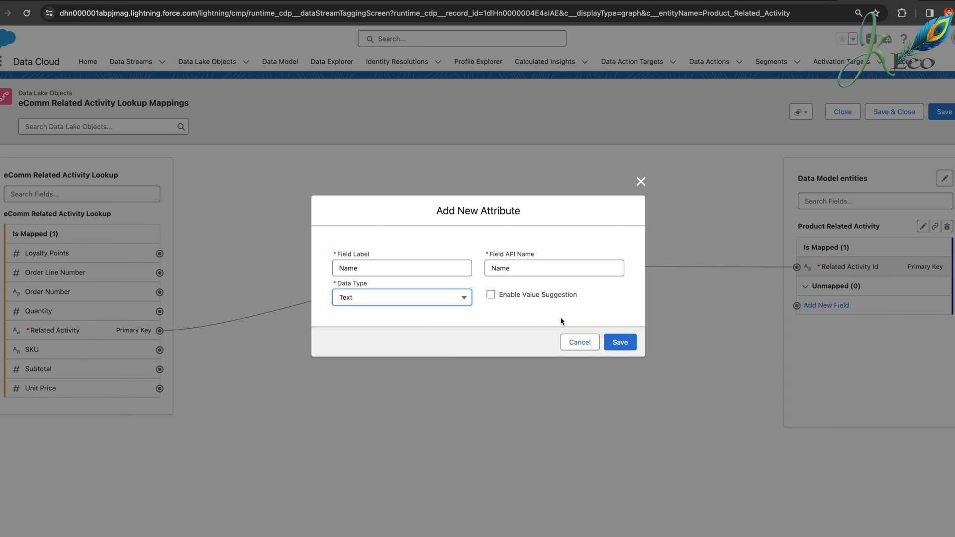
left_click(491, 295)
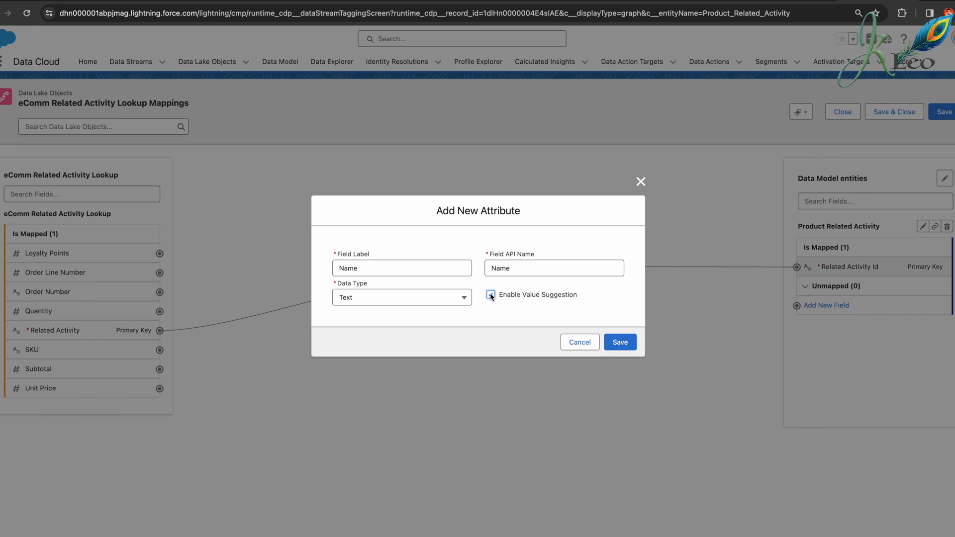
left_click(619, 348)
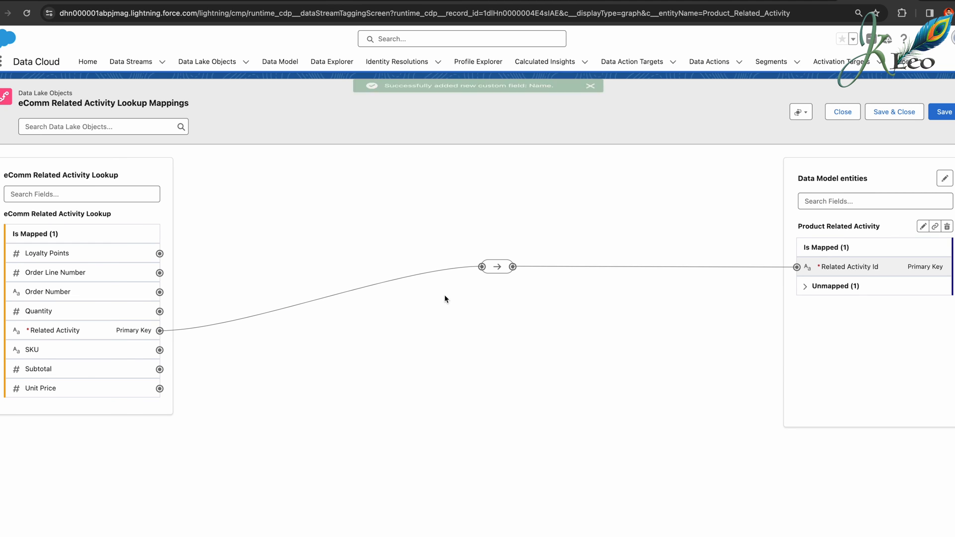
- Map Related Activity to the custom Name field of Product Related Activity and save the mappings
left_click(807, 286)
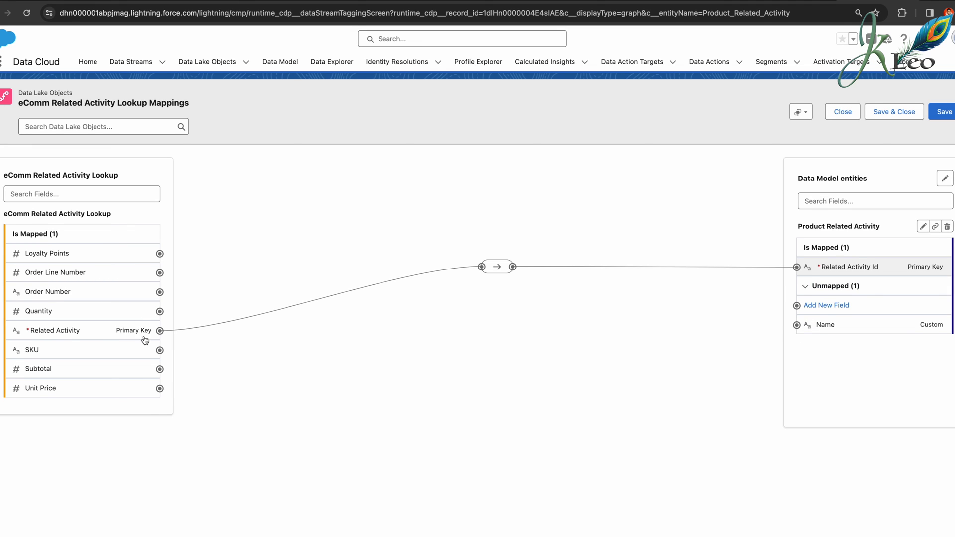
left_click(159, 331)
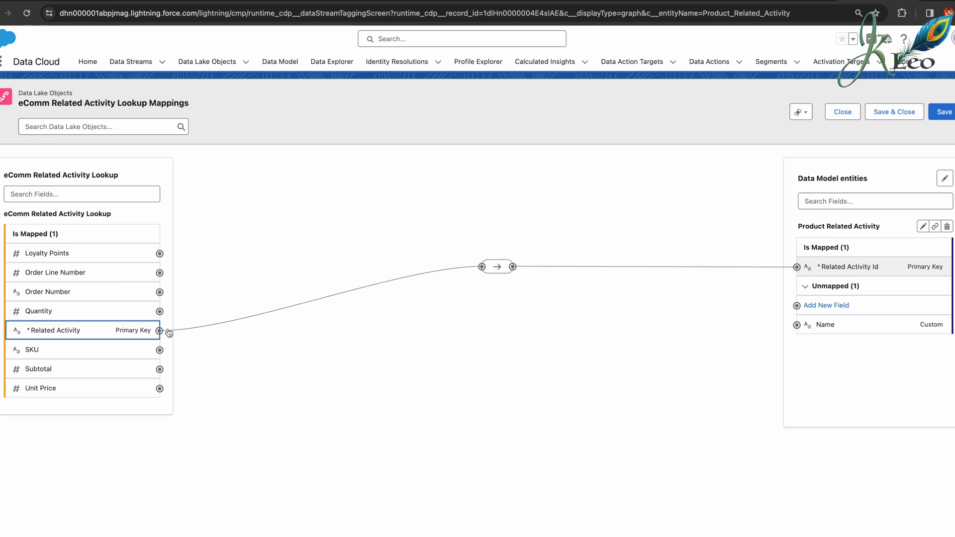
left_click(807, 325)
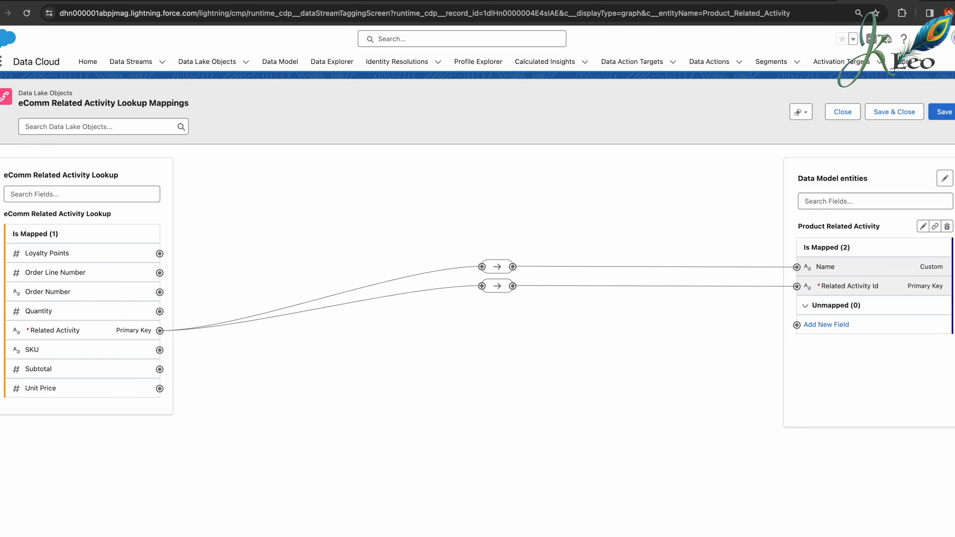
left_click(928, 111)
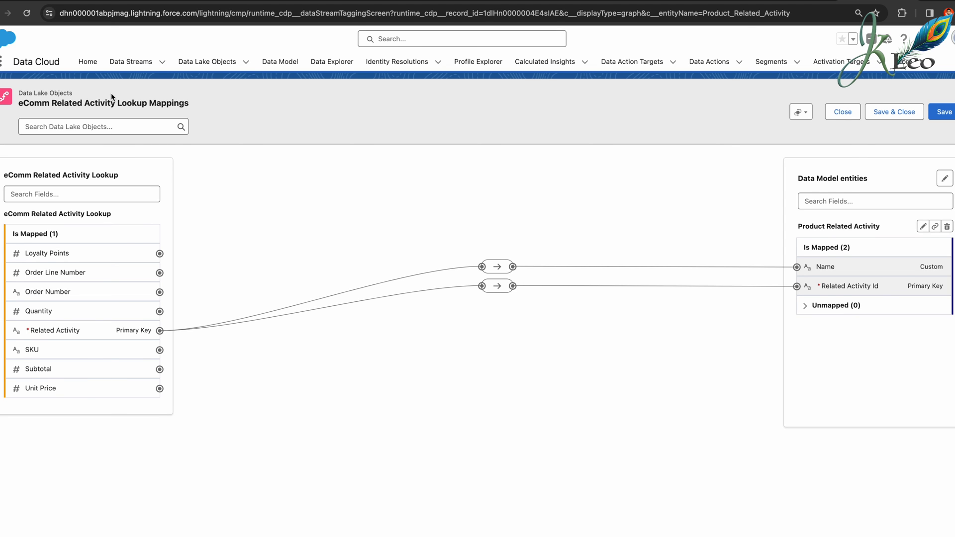
- Save and close the eComm Related Activity Lookup mappings and view the eComm Product Lookup data lake object
left_click(894, 112)
left_click(222, 61)
left_click(75, 101)
left_click(77, 140)
left_click(77, 172)
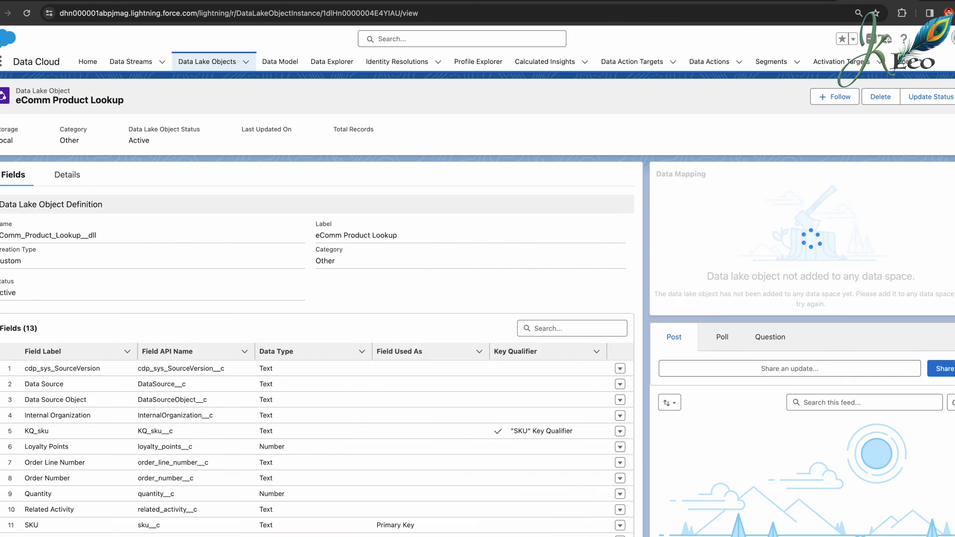
- Open the relationships of the Product Related Activity data model object and add a new relationship
left_click(280, 61)
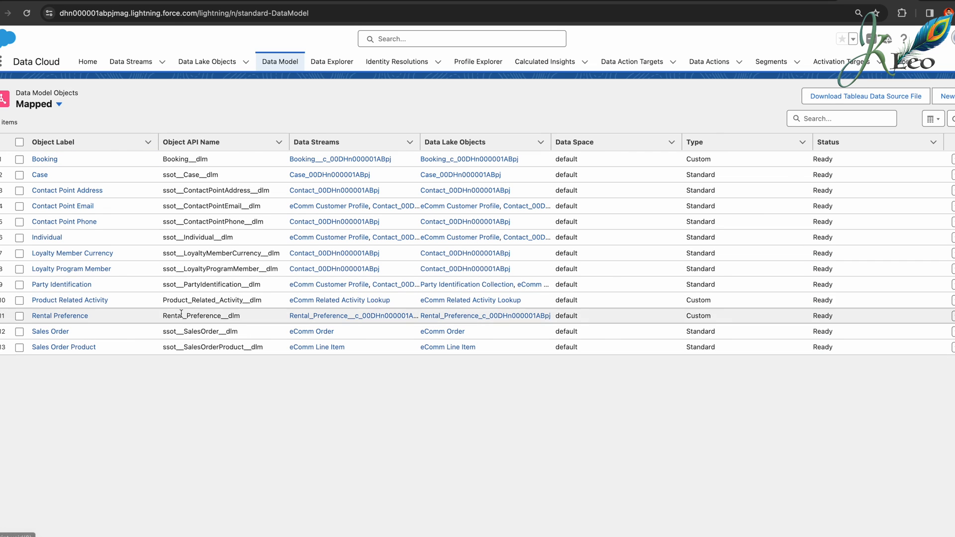
left_click(95, 299)
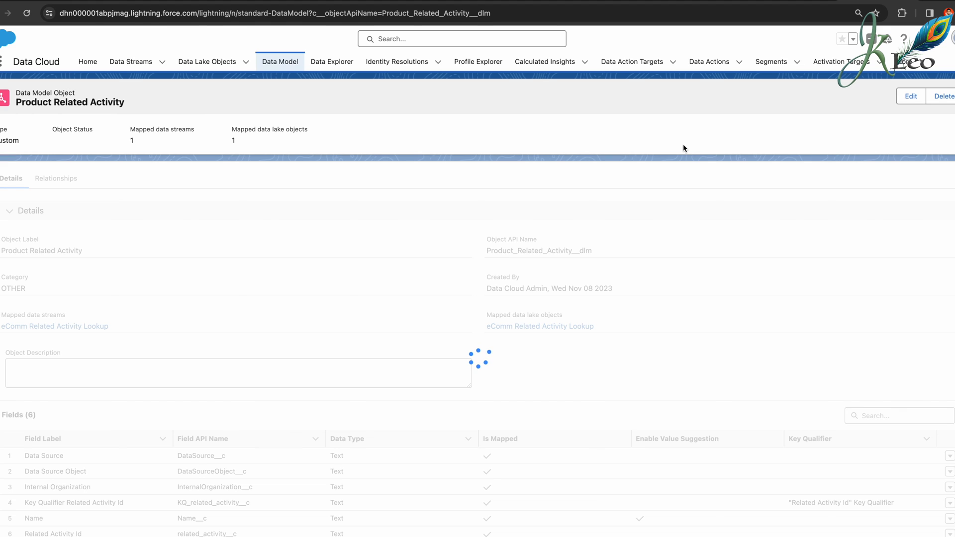
left_click(67, 175)
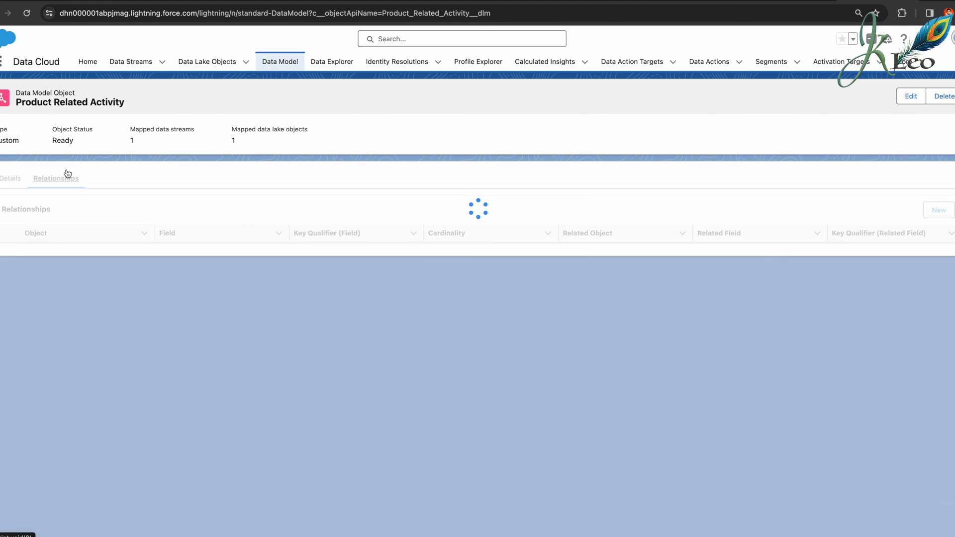
left_click(936, 212)
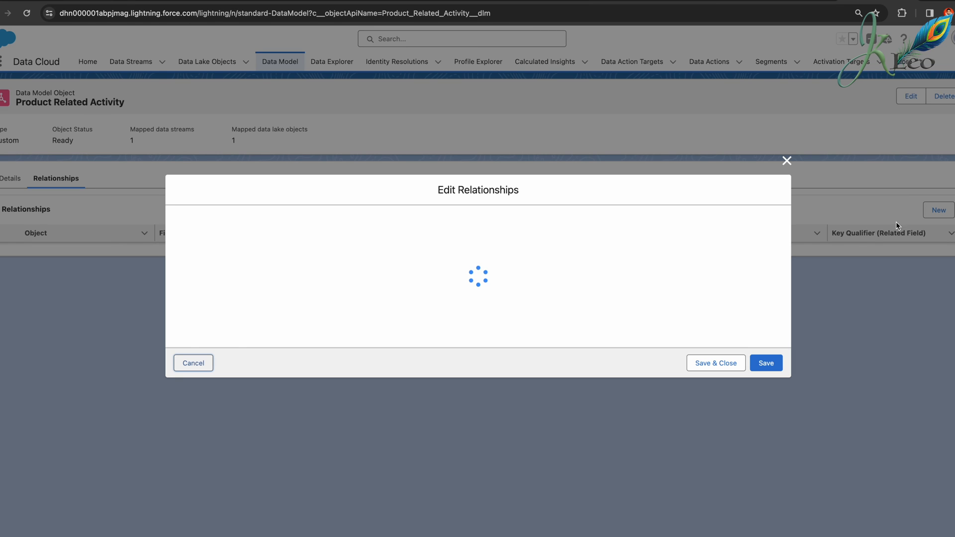
left_click(736, 265)
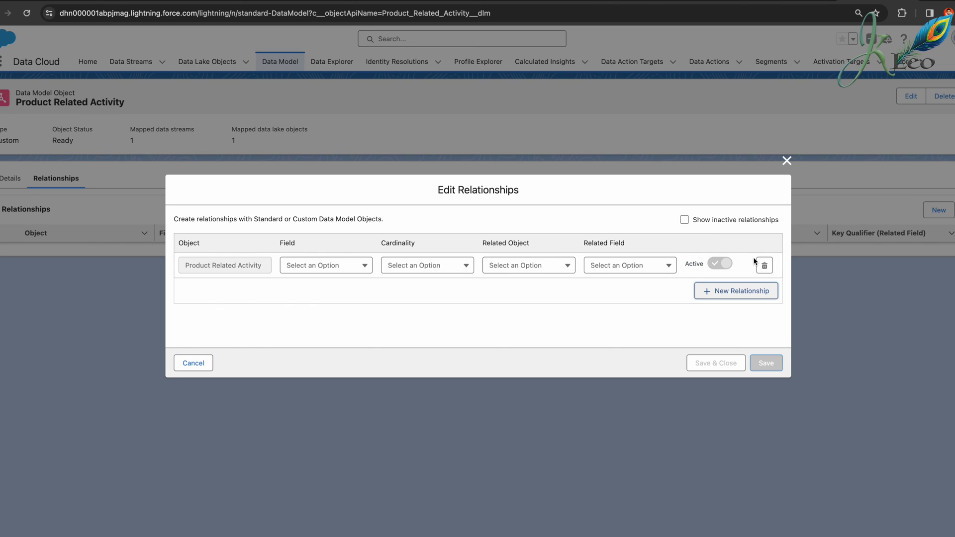
left_click(211, 271)
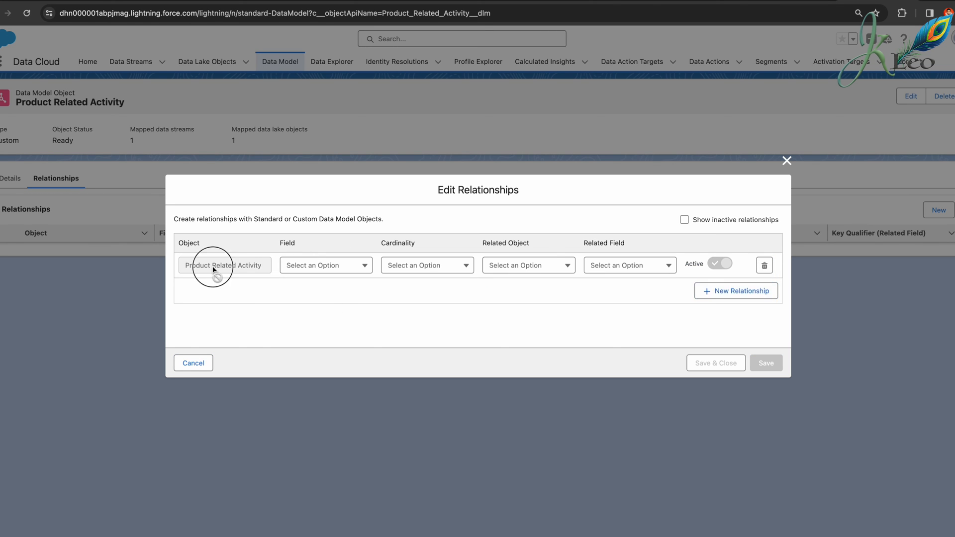
left_click(314, 269)
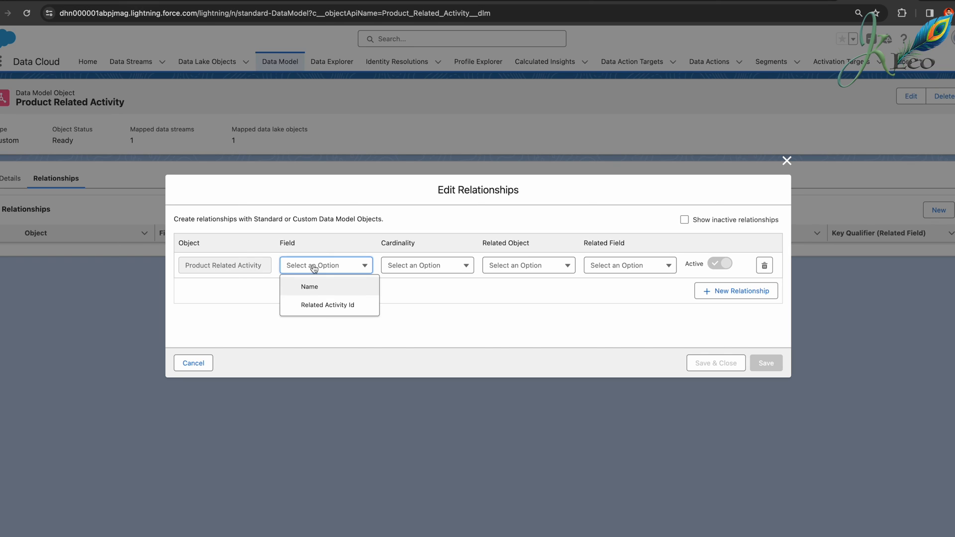
left_click(334, 305)
left_click(425, 267)
left_click(406, 286)
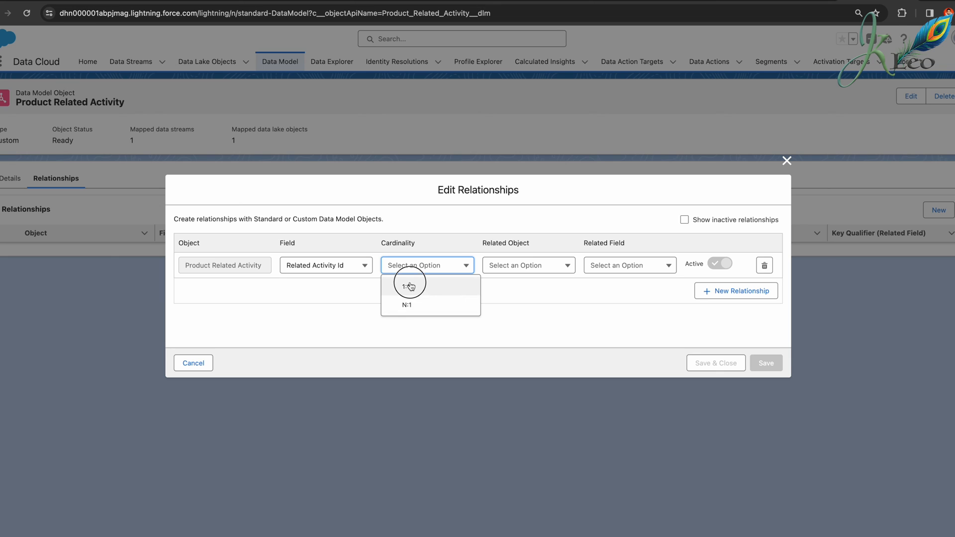
left_click(538, 265)
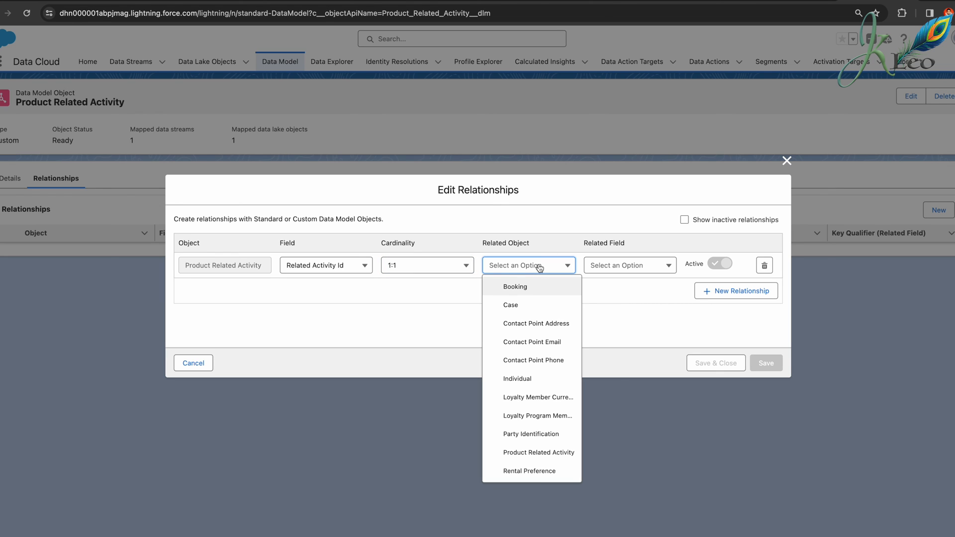
scroll(525, 400, "down", 2)
scroll(525, 303, "up", 2)
scroll(535, 297, "down", 2)
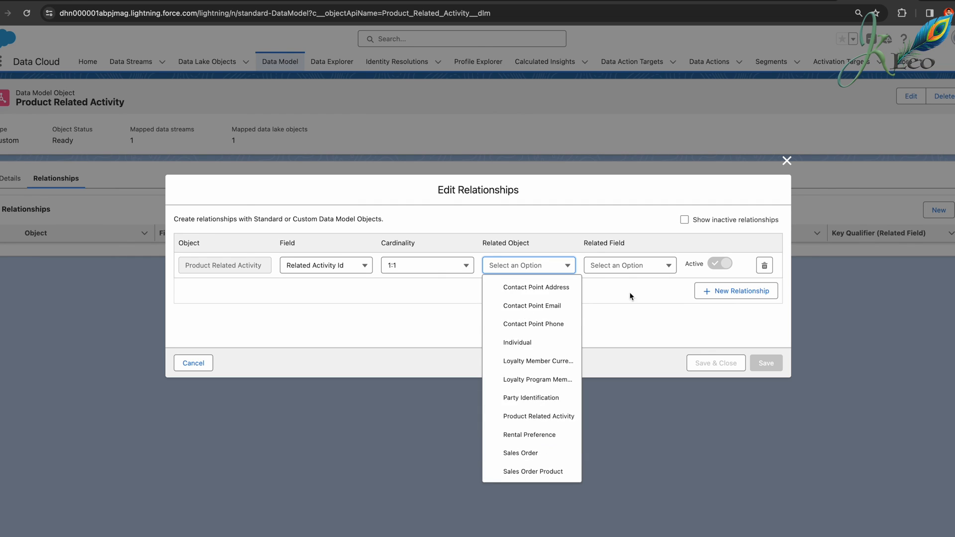
left_click(667, 267)
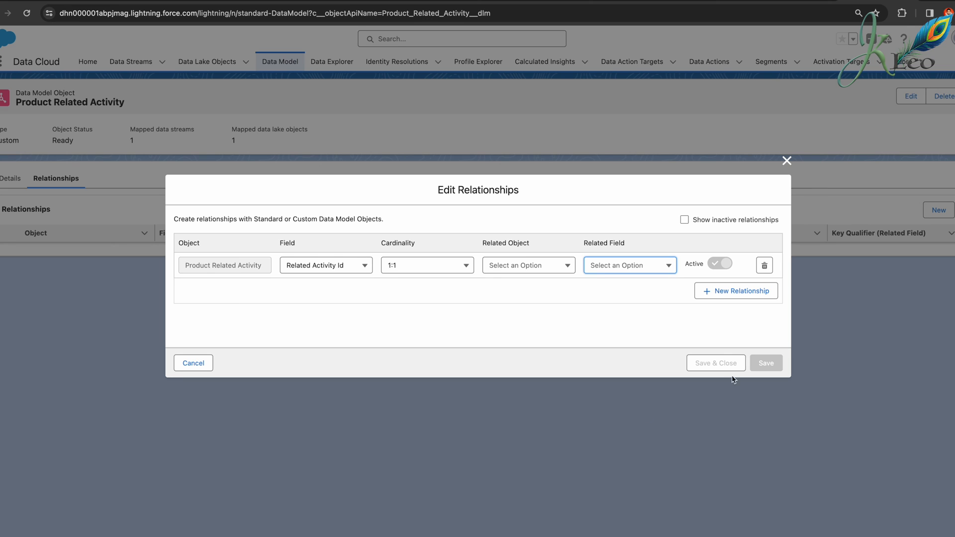
left_click(785, 161)
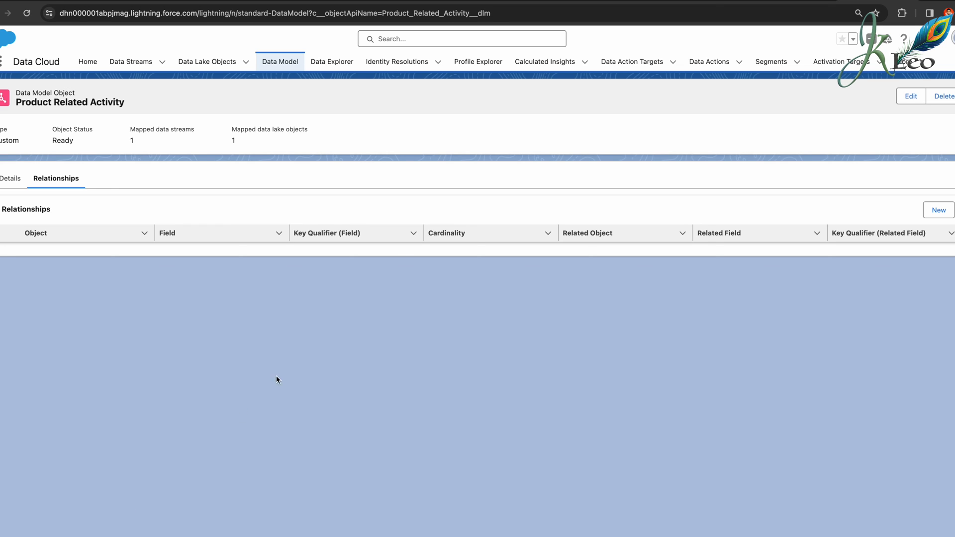
- Review the existing relationships of the Individual data model object
left_click(276, 63)
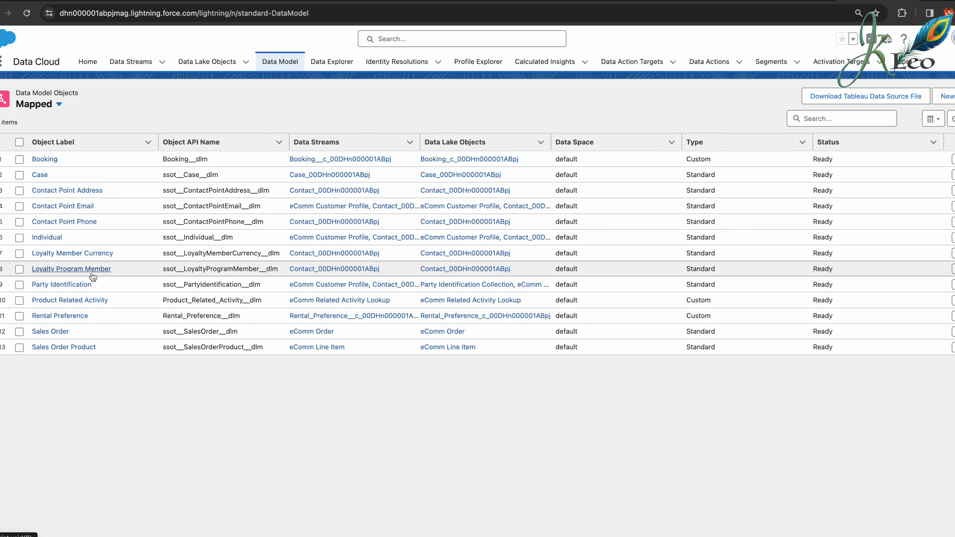
left_click(56, 237)
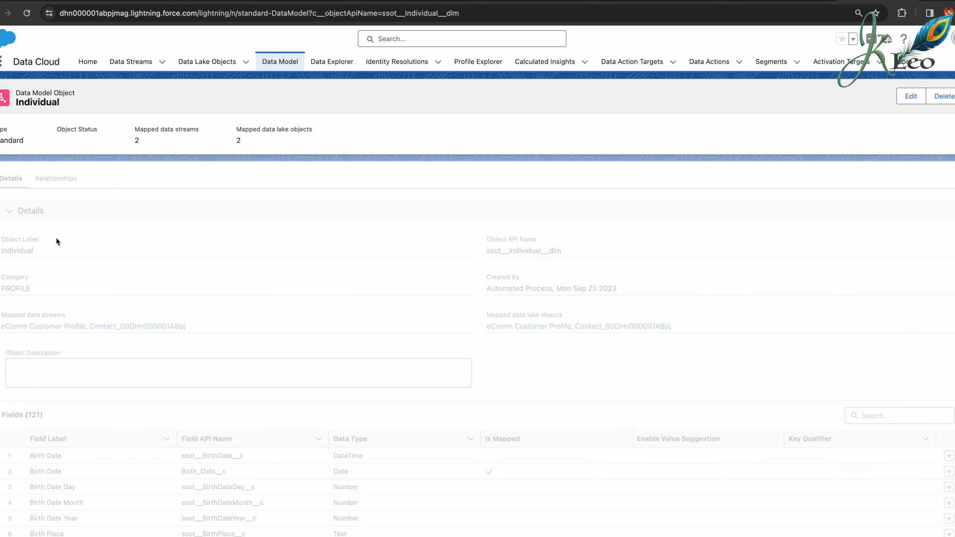
left_click(56, 179)
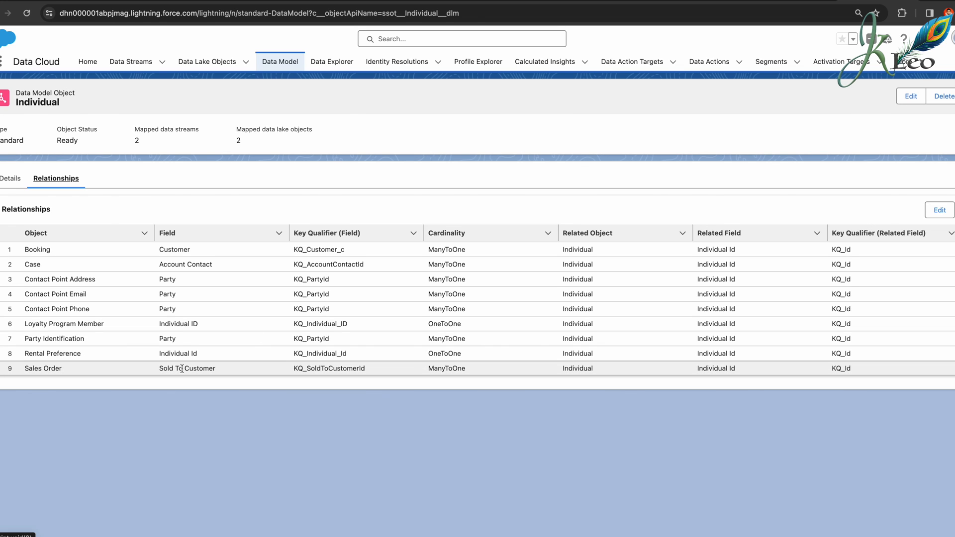
left_click(940, 211)
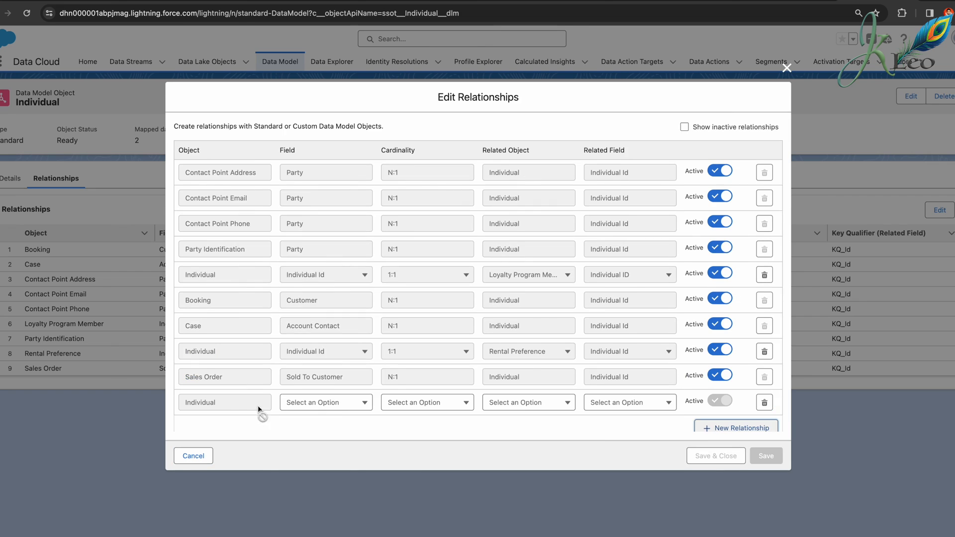
left_click(357, 403)
left_click(397, 284)
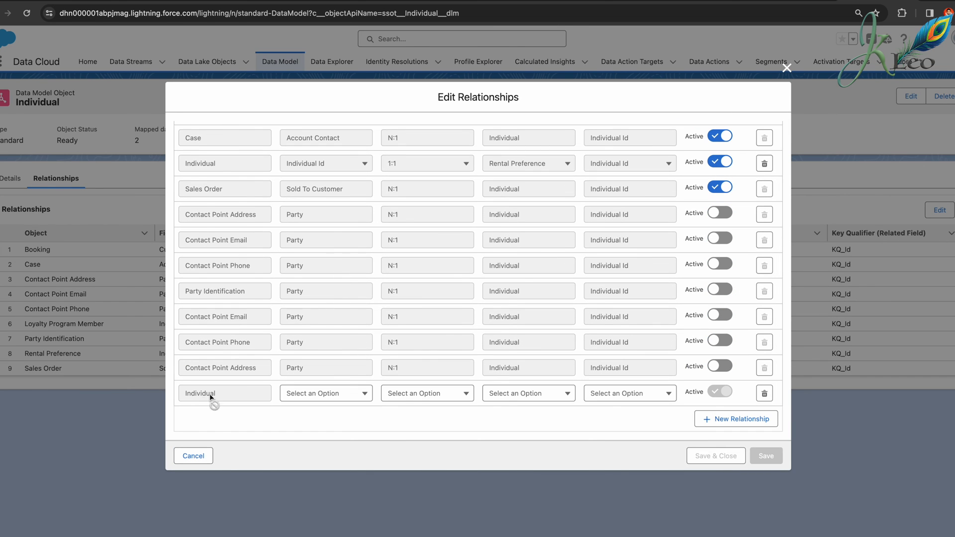
scroll(243, 330, "up", 3)
scroll(243, 330, "down", 3)
double_click(239, 393)
left_click(736, 419)
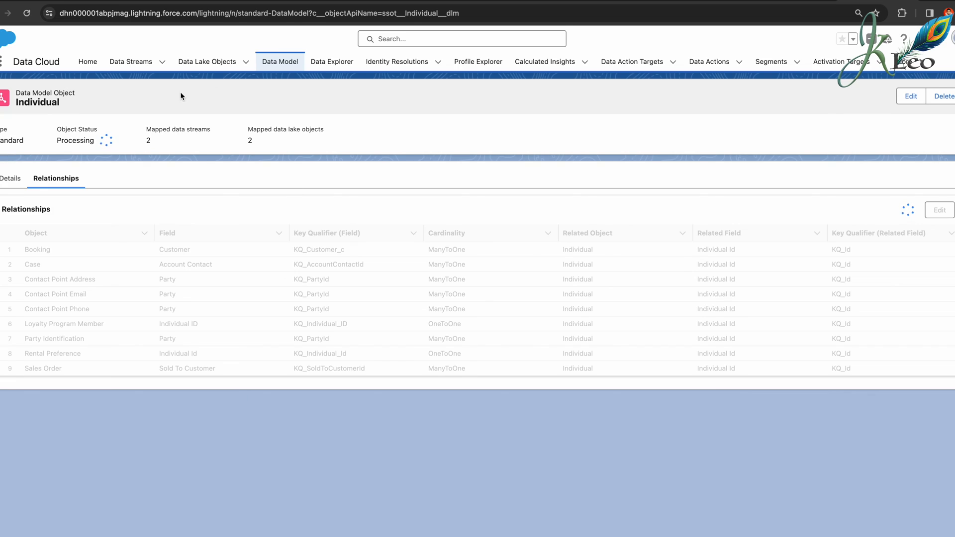
- Review the existing relationships of the Loyalty Program Member data model object
left_click(279, 61)
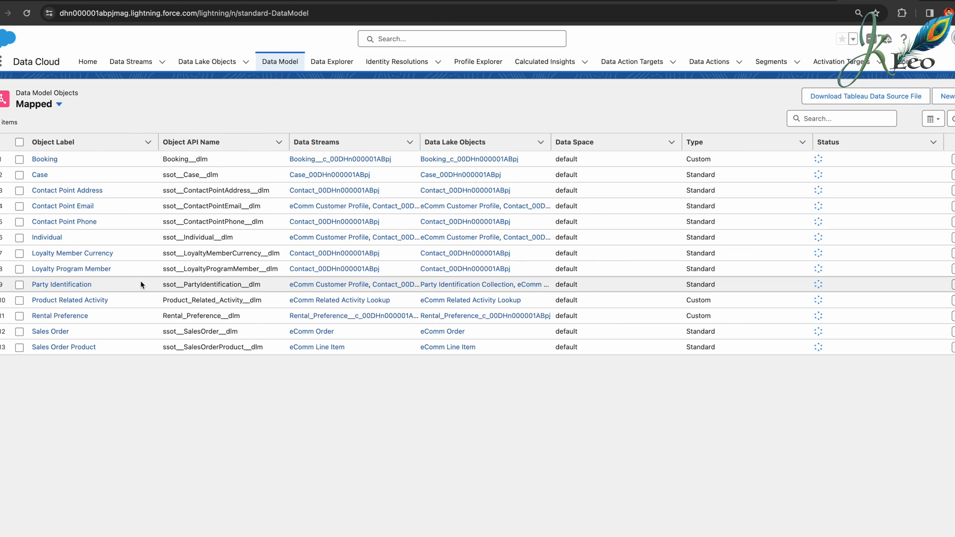
left_click(75, 269)
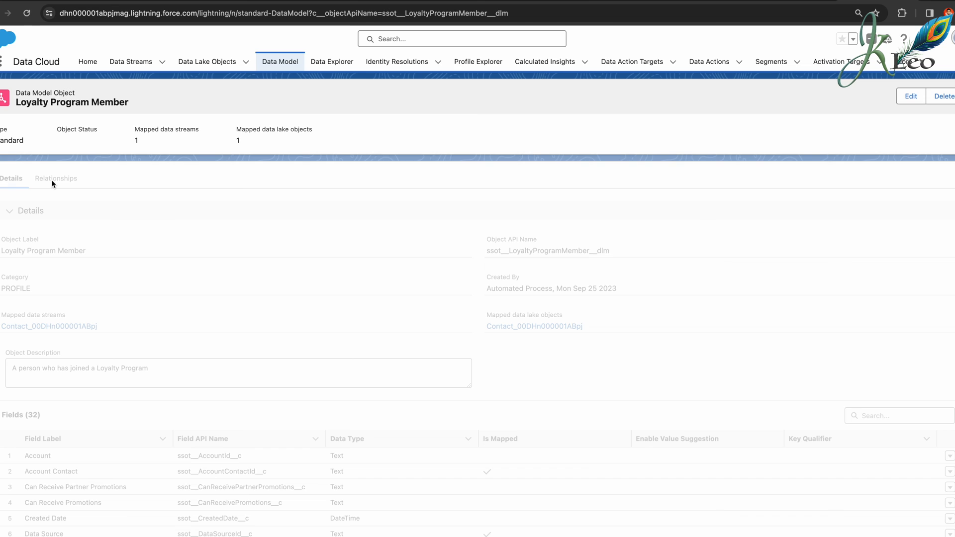
left_click(65, 180)
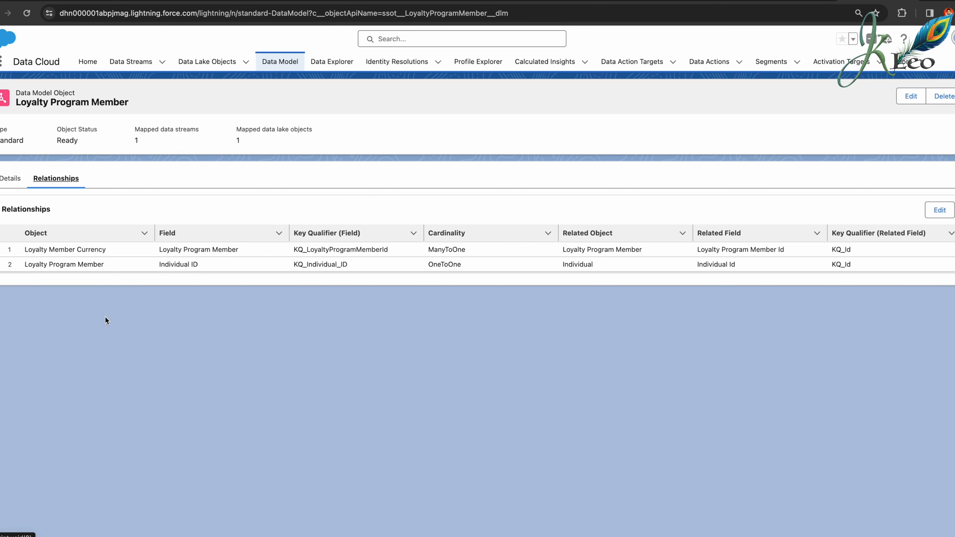
- Review the existing relationships of the Sales Order data model object
left_click(280, 64)
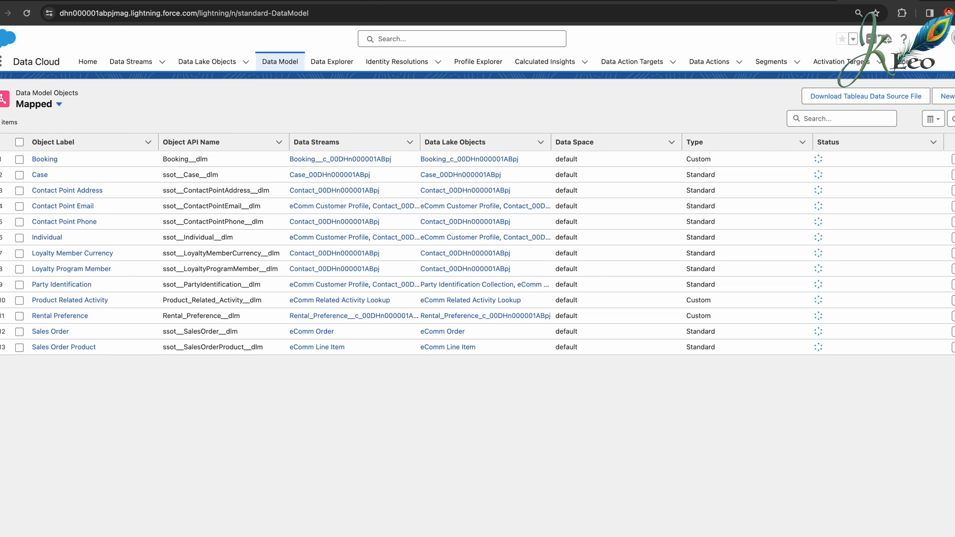
left_click(47, 331)
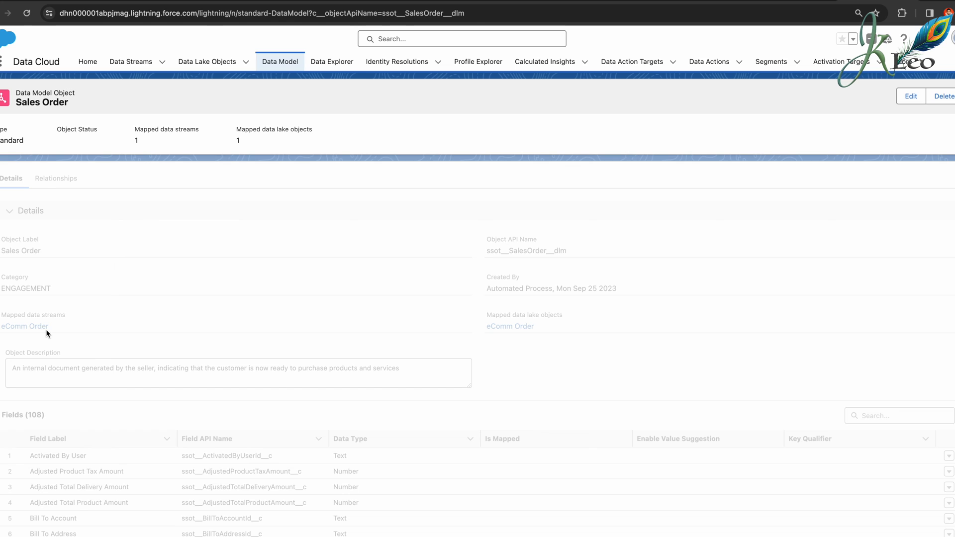
left_click(51, 182)
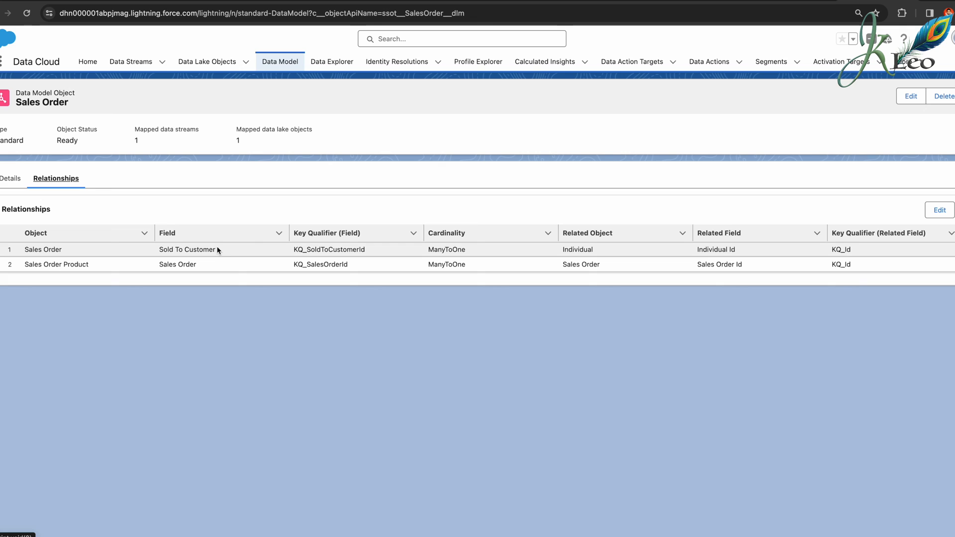
left_click(934, 217)
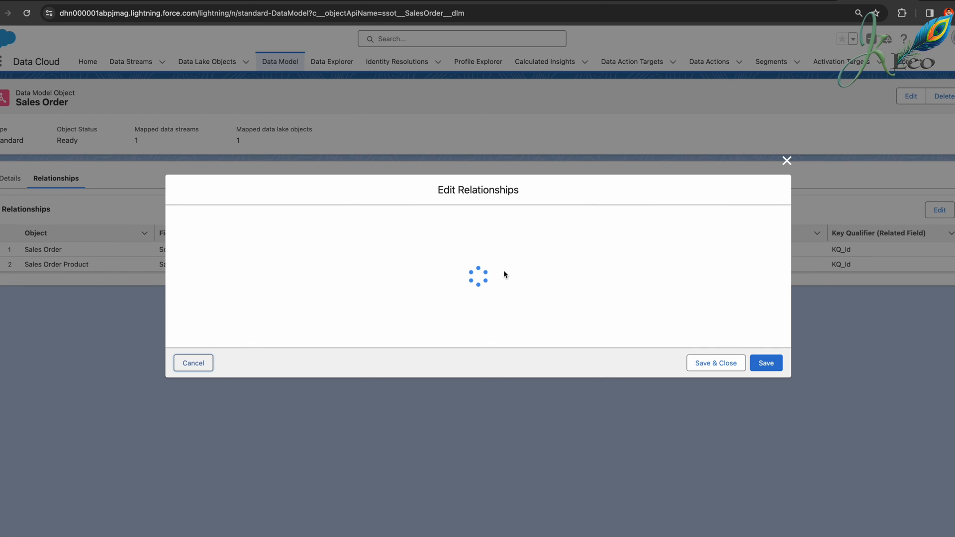
left_click(706, 316)
left_click(246, 313)
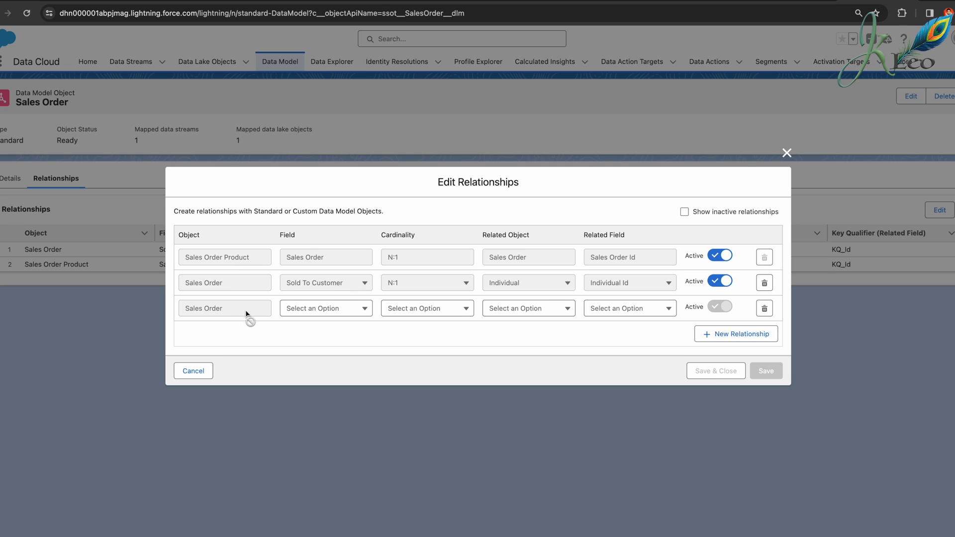
left_click(331, 308)
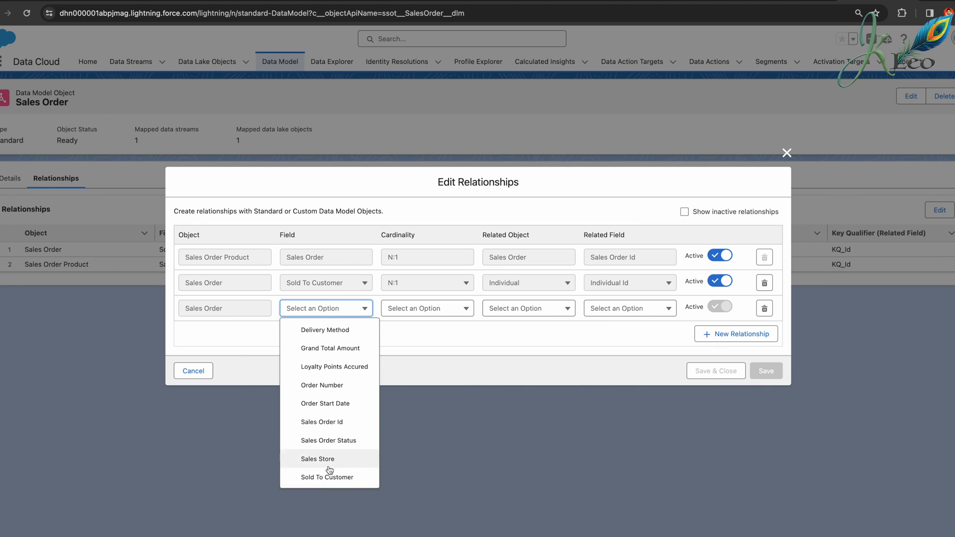
left_click(329, 483)
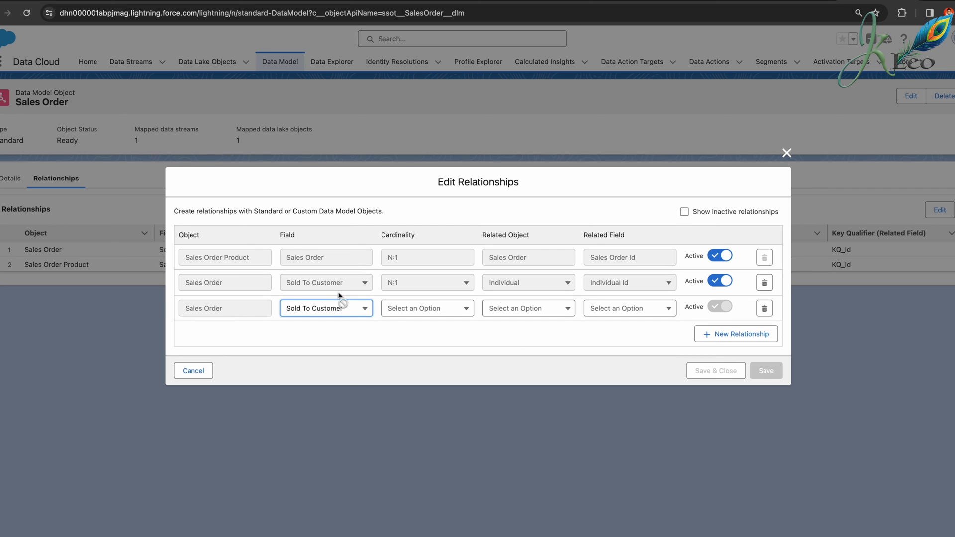
left_click(336, 309)
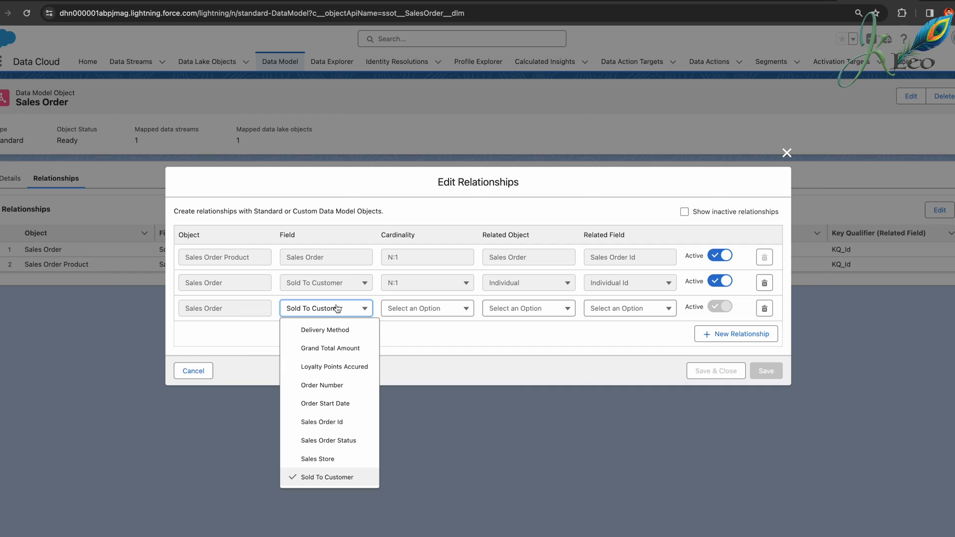
left_click(328, 459)
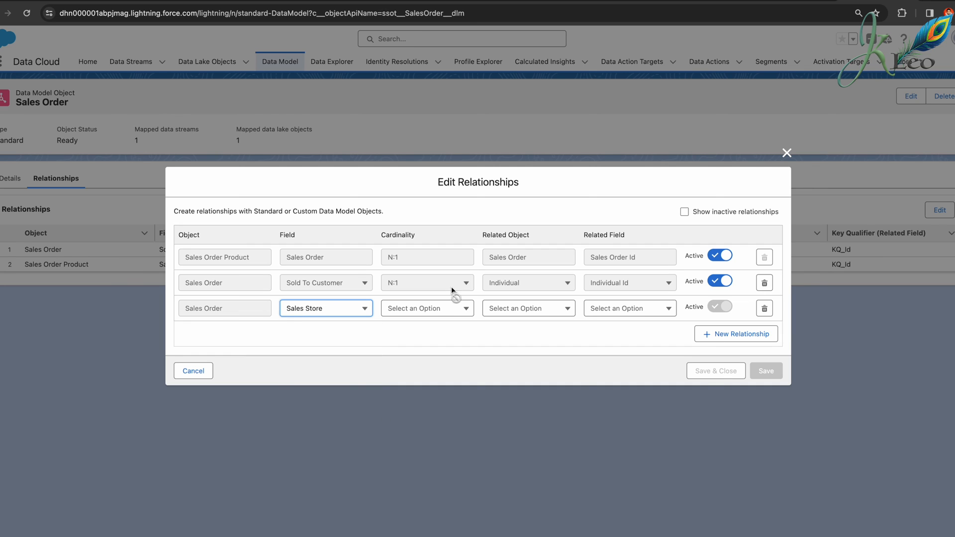
left_click(430, 311)
left_click(423, 338)
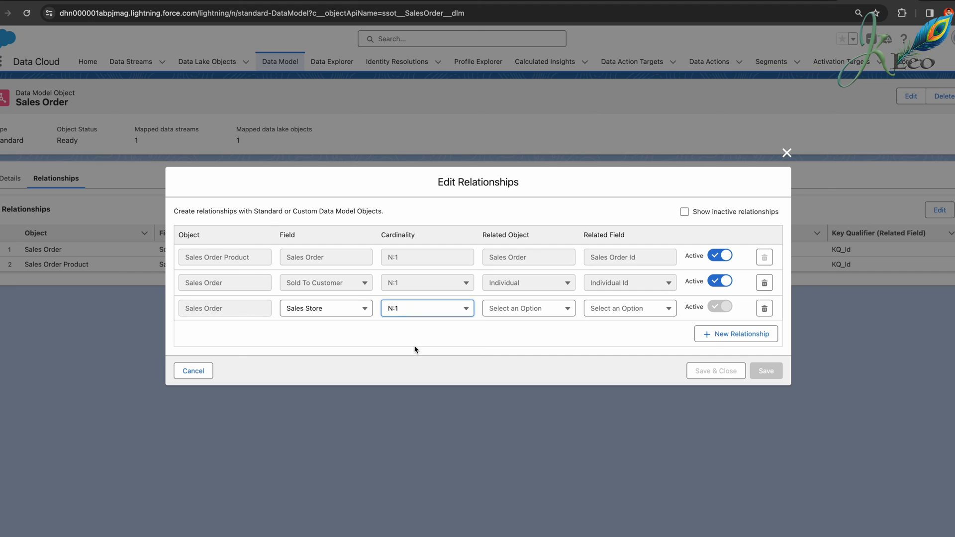
left_click(526, 316)
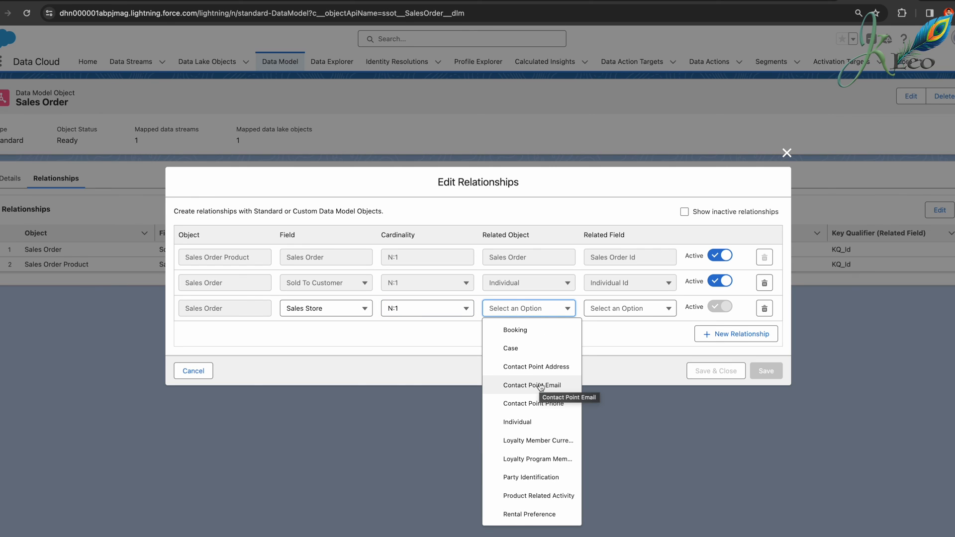
scroll(541, 386, "down", 2)
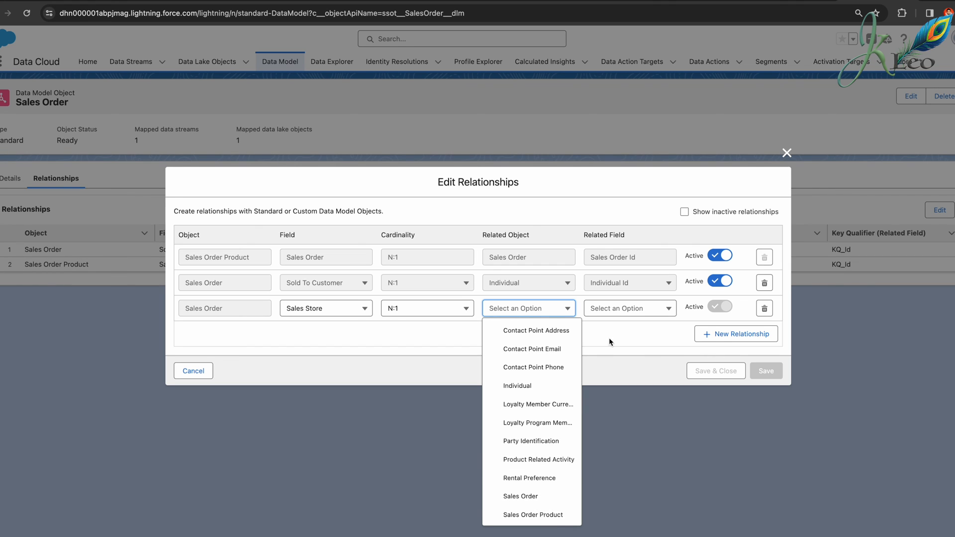
key("Escape")
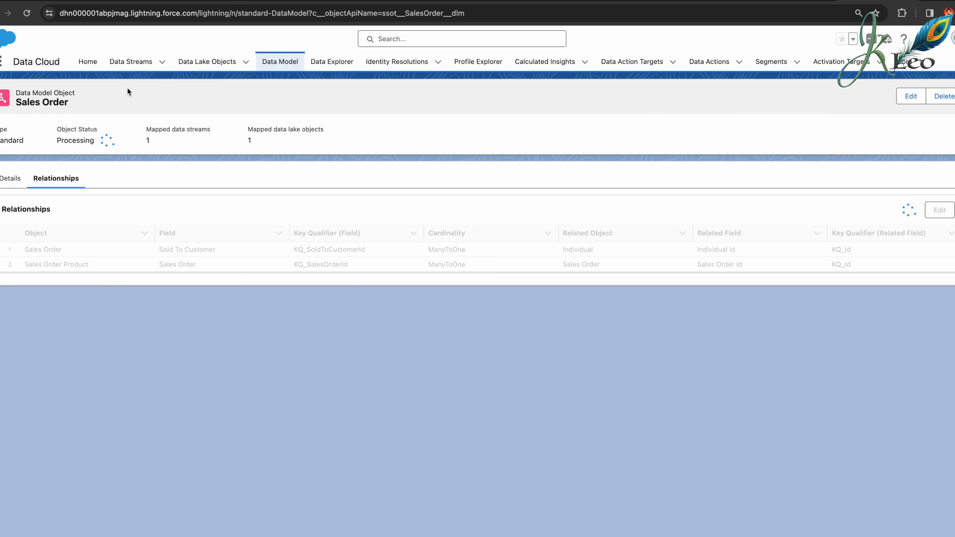
- Open the relationships of the Sales Order Product data model object
left_click(279, 64)
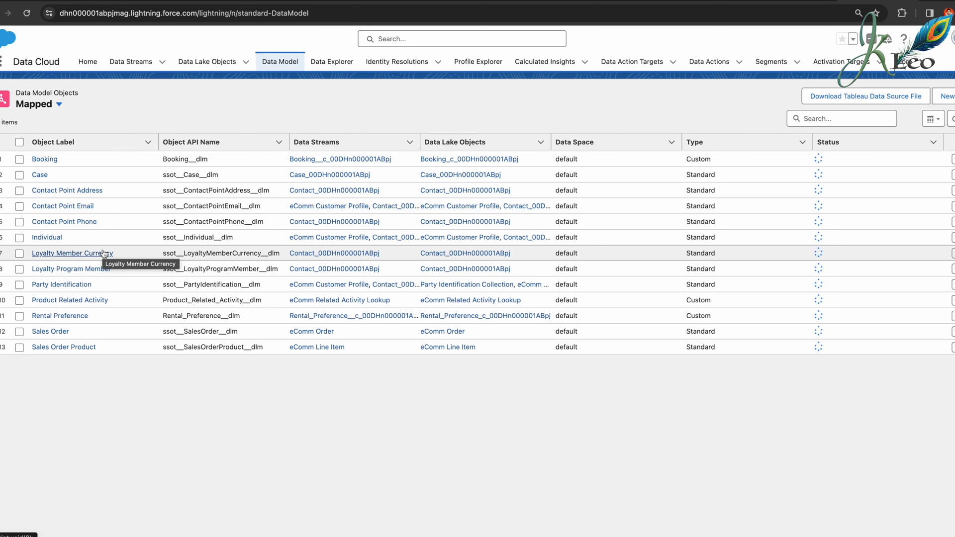
left_click(70, 346)
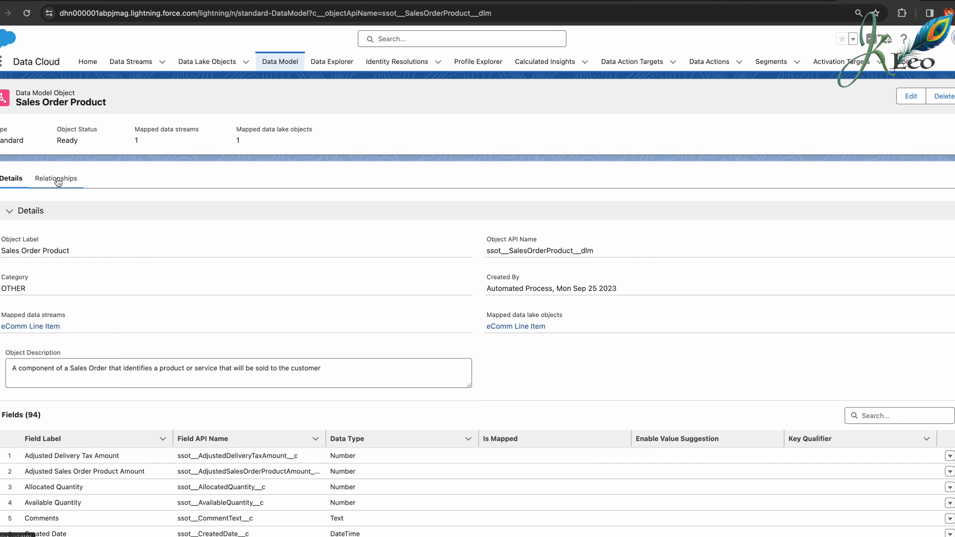
left_click(57, 179)
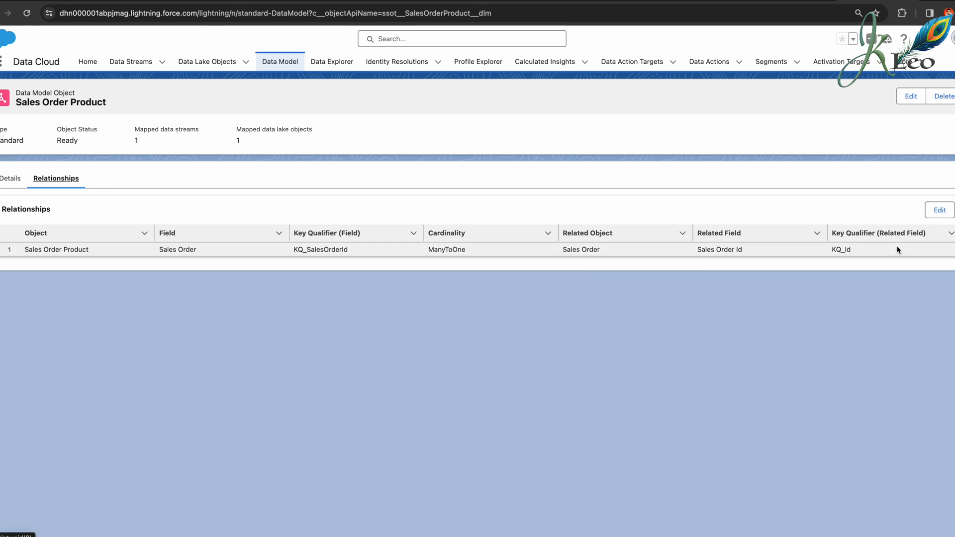
left_click(938, 210)
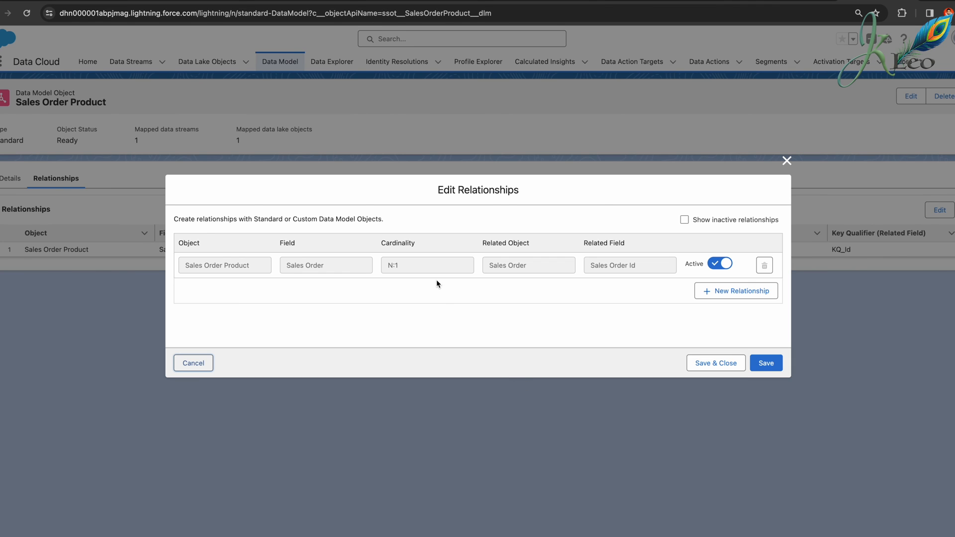
left_click(748, 292)
left_click(321, 290)
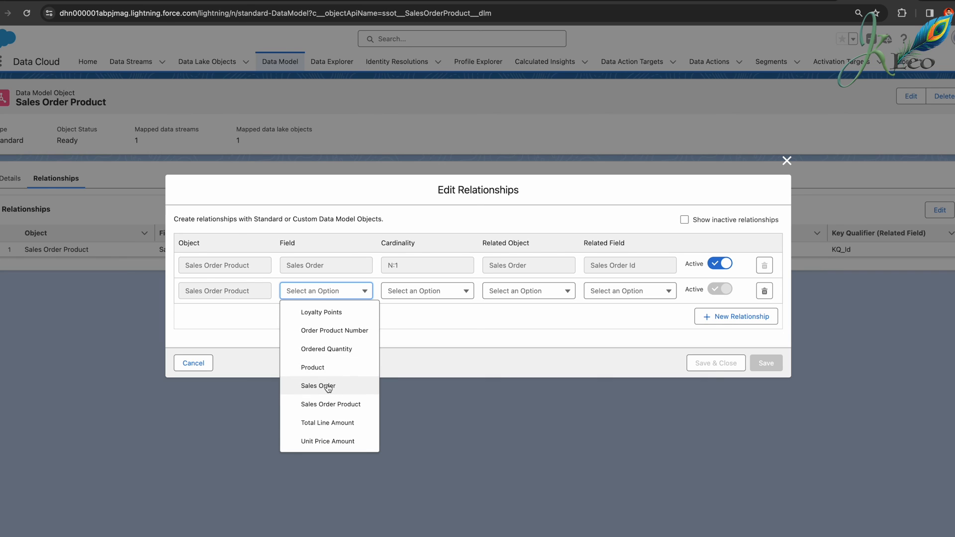
left_click(313, 367)
left_click(437, 291)
left_click(398, 329)
left_click(552, 291)
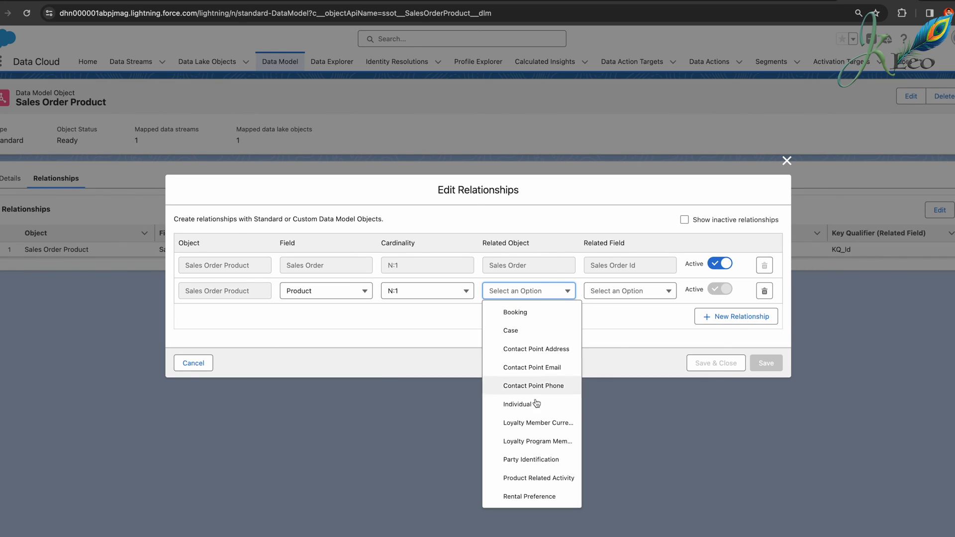
scroll(536, 413, "down", 1)
scroll(534, 378, "up", 2)
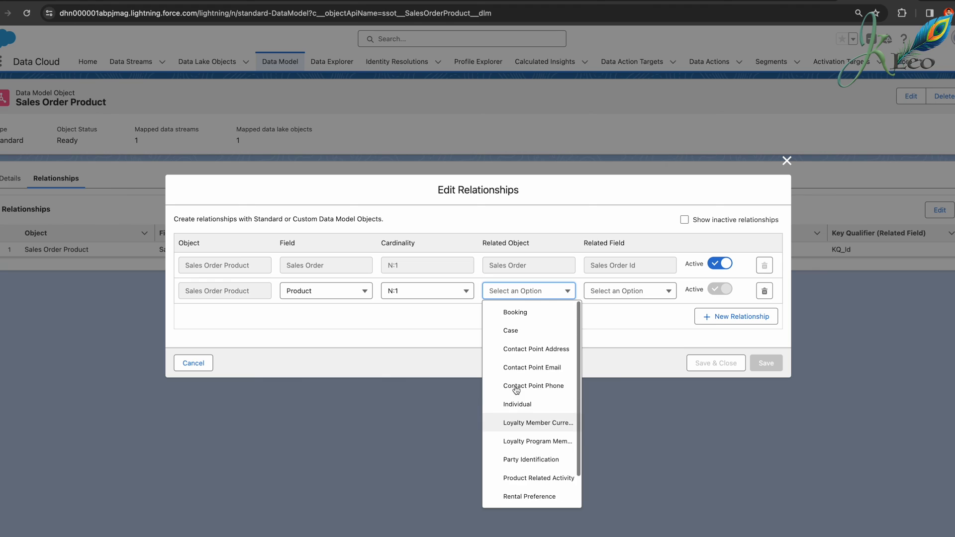
left_click(350, 347)
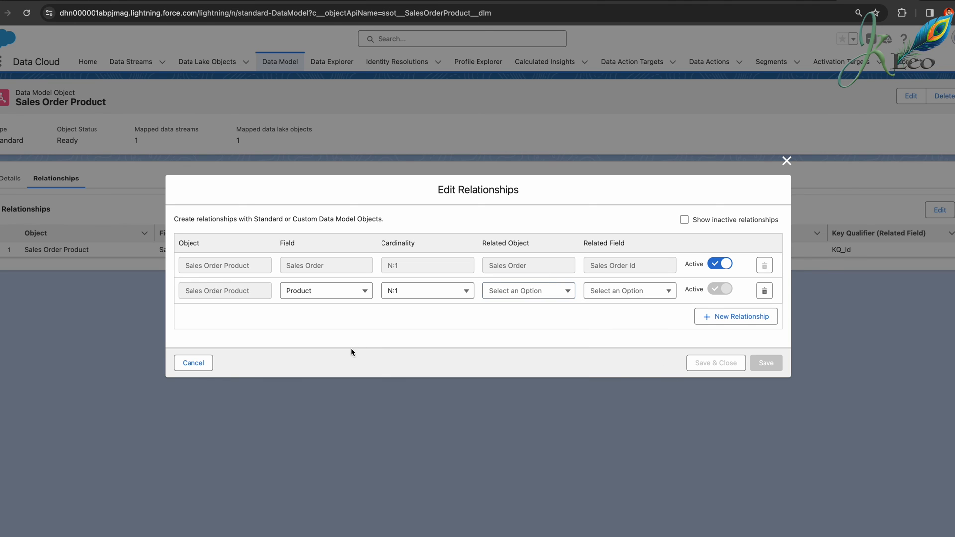
left_click(193, 363)
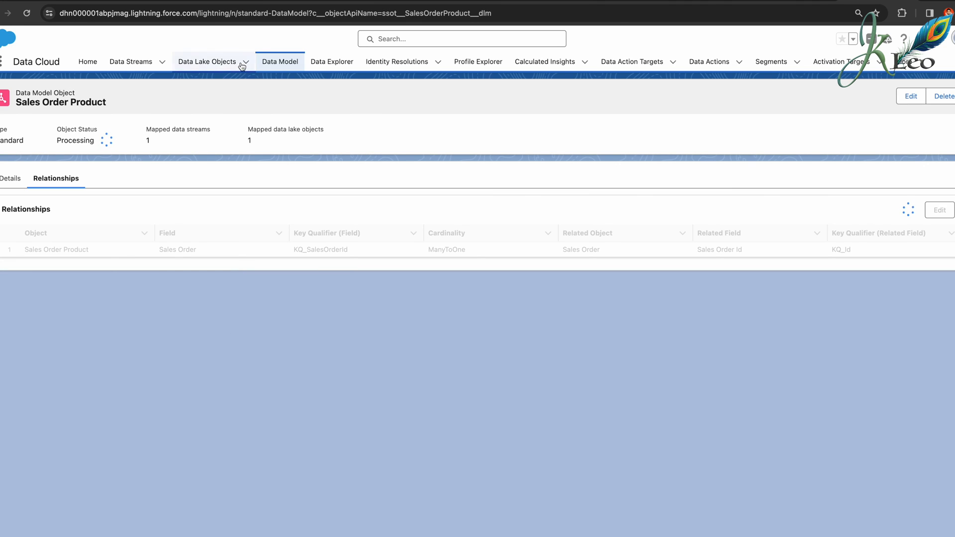
- Display the data model objects as a graph and examine the relationships between them
left_click(293, 67)
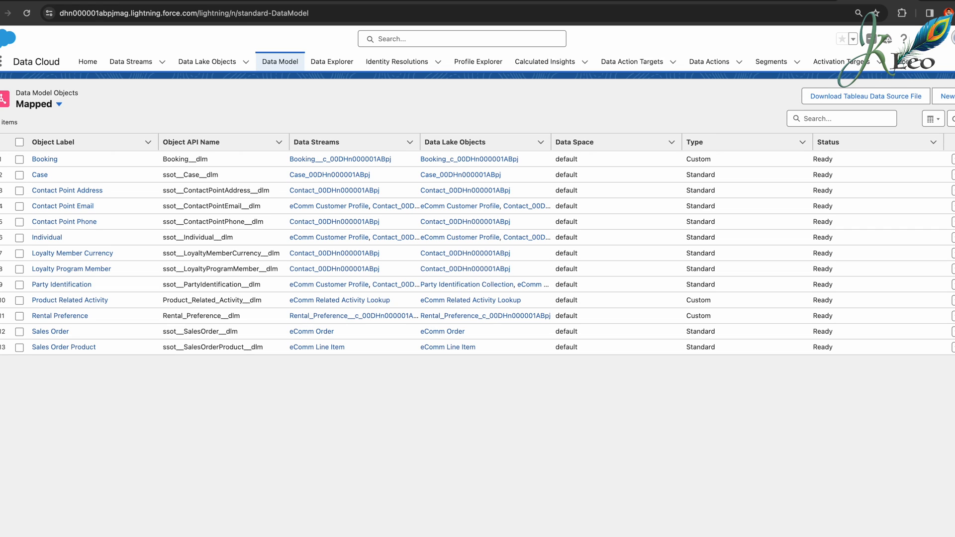
left_click(931, 120)
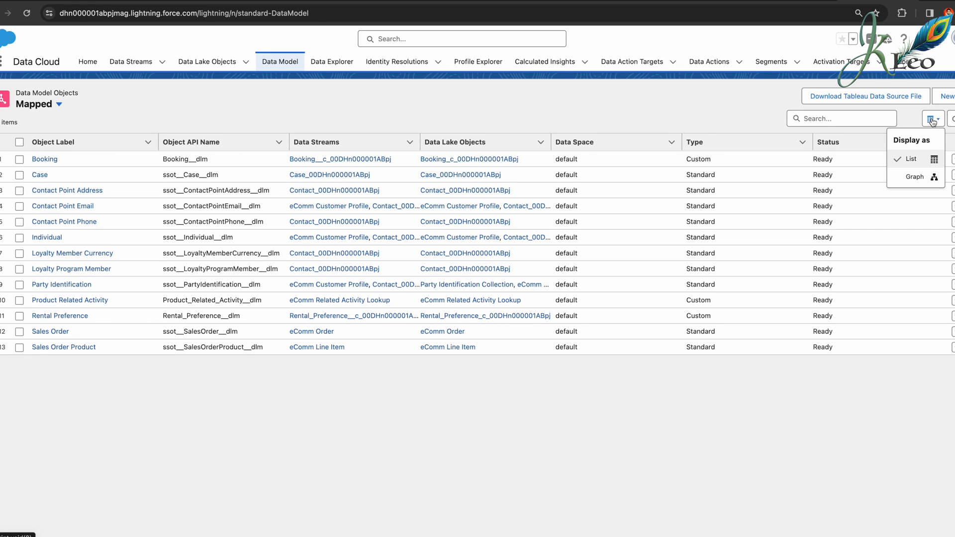
left_click(914, 177)
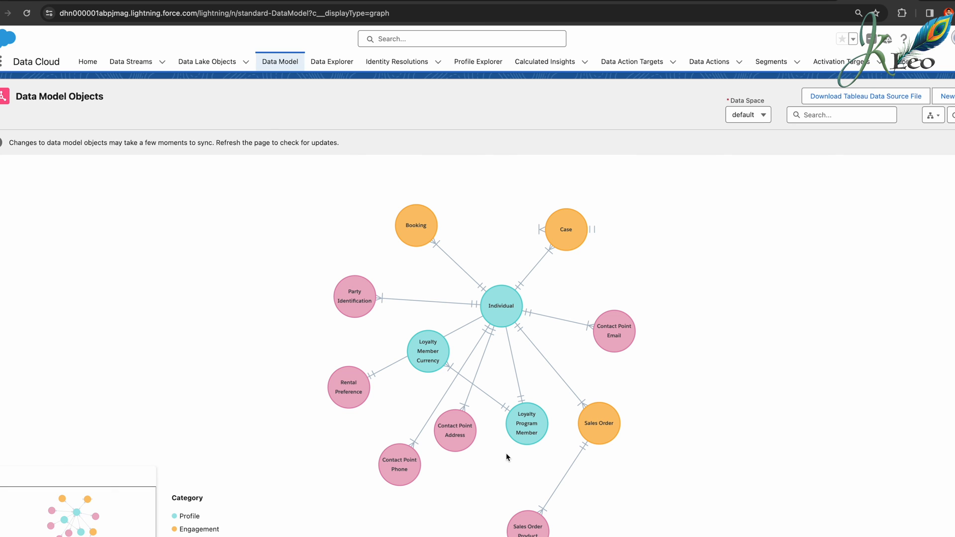
scroll(701, 352, "up", 1)
scroll(701, 352, "down", 1)
- Refresh the eComm Product Lookup data stream with the Refresh Only New Files method
left_click(129, 62)
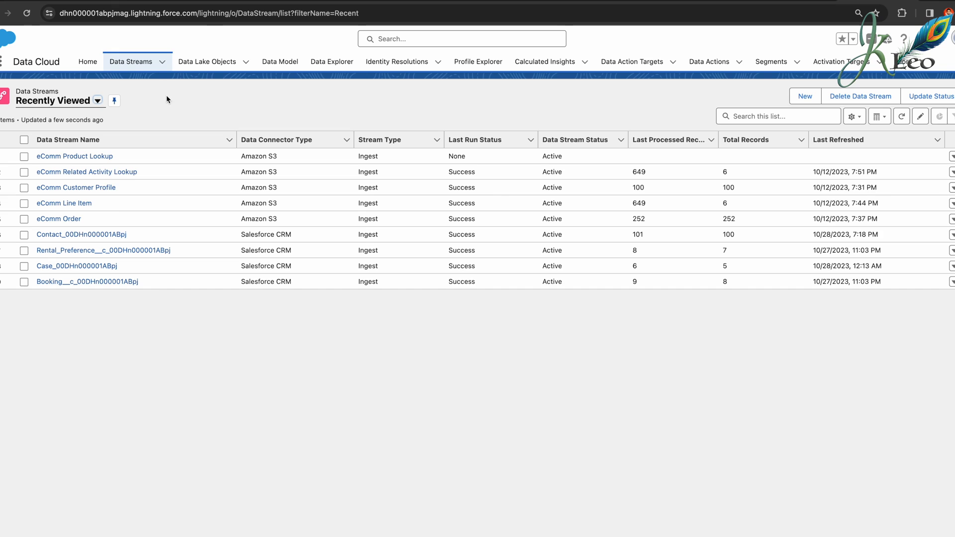
left_click(162, 62)
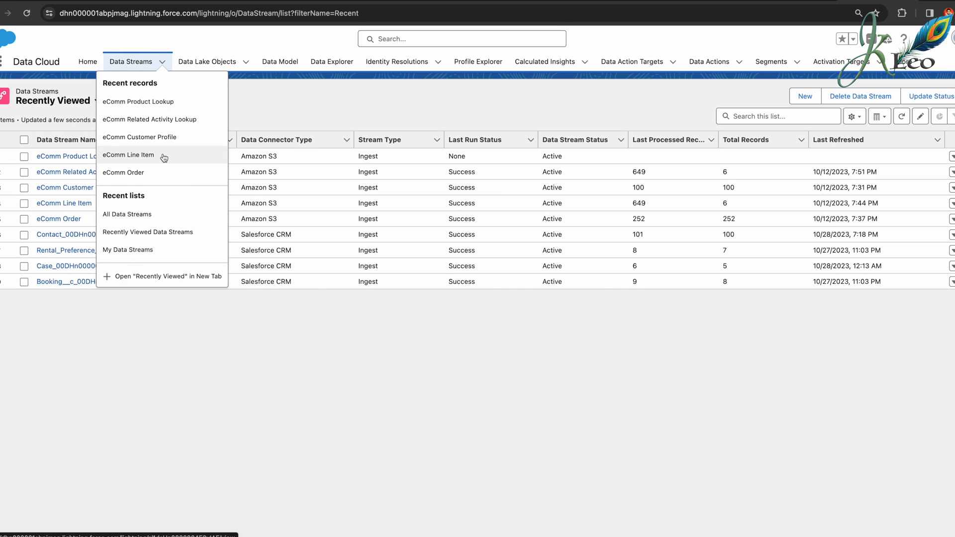
left_click(164, 214)
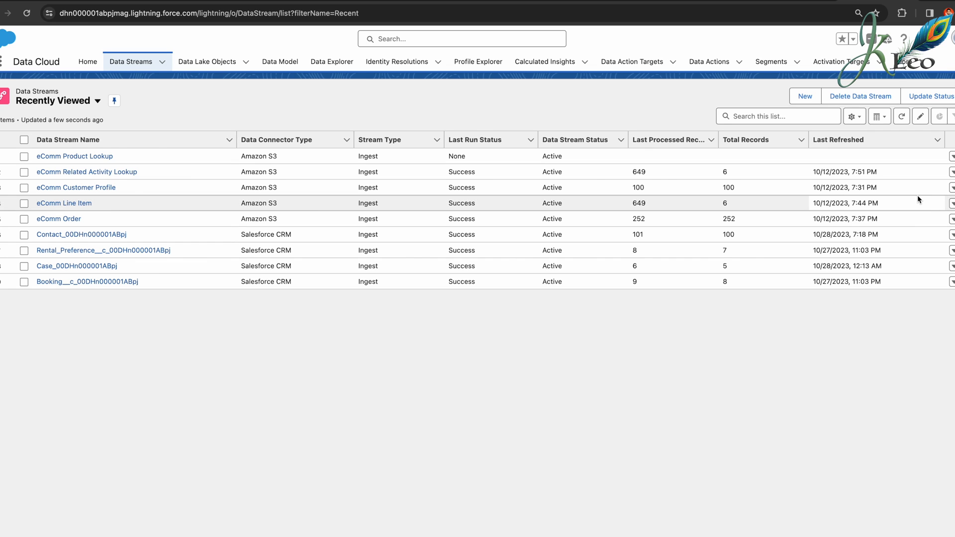
left_click(951, 156)
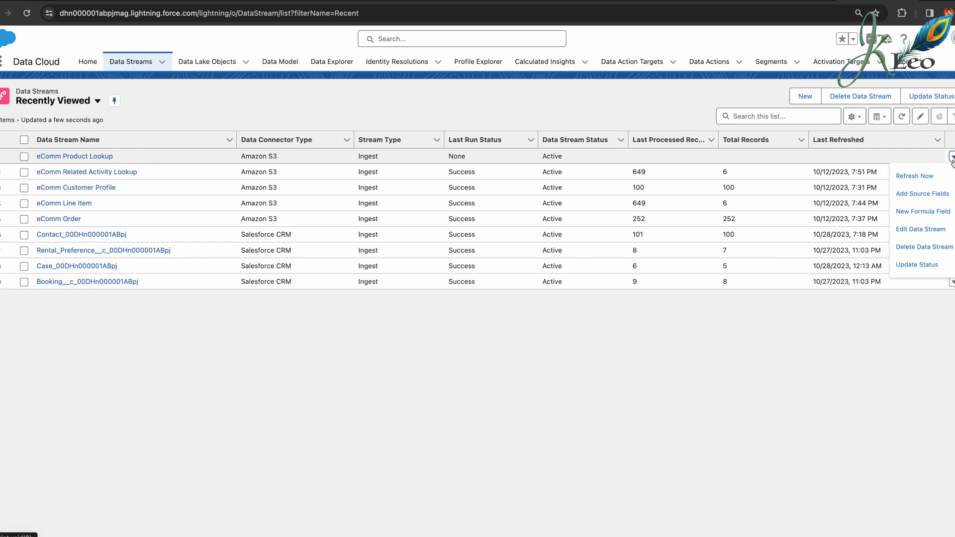
left_click(915, 176)
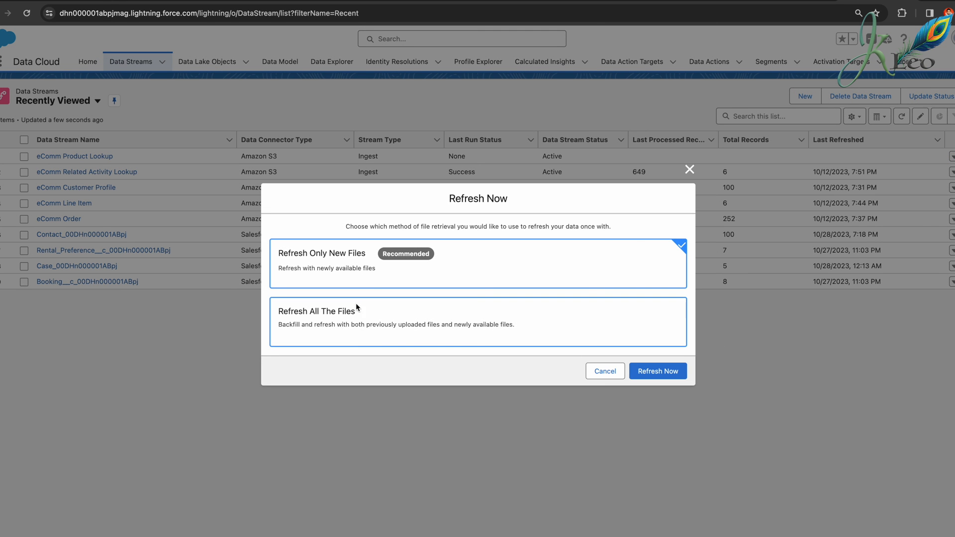
left_click(365, 262)
left_click(665, 371)
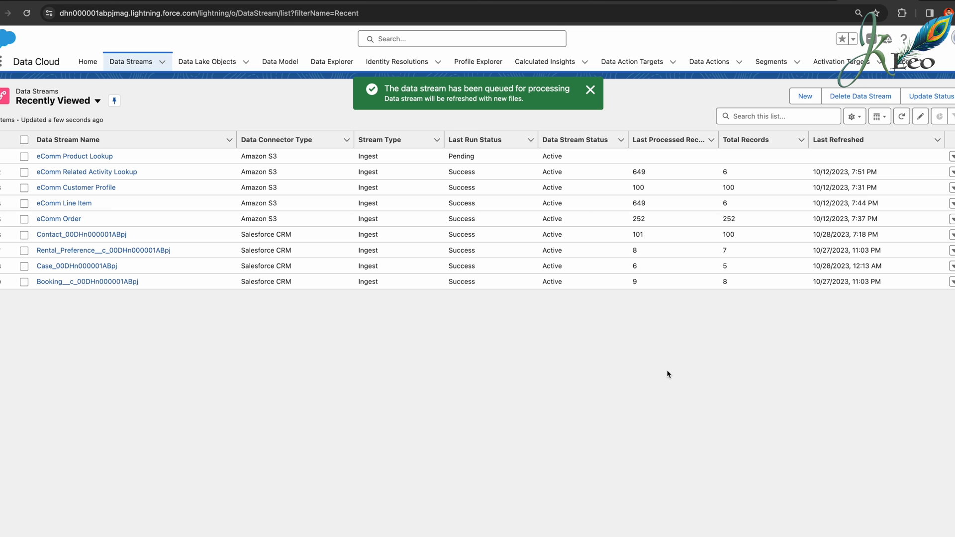
- Refresh the eComm Related Activity Lookup data stream with the Refresh Only New Files method
left_click(951, 172)
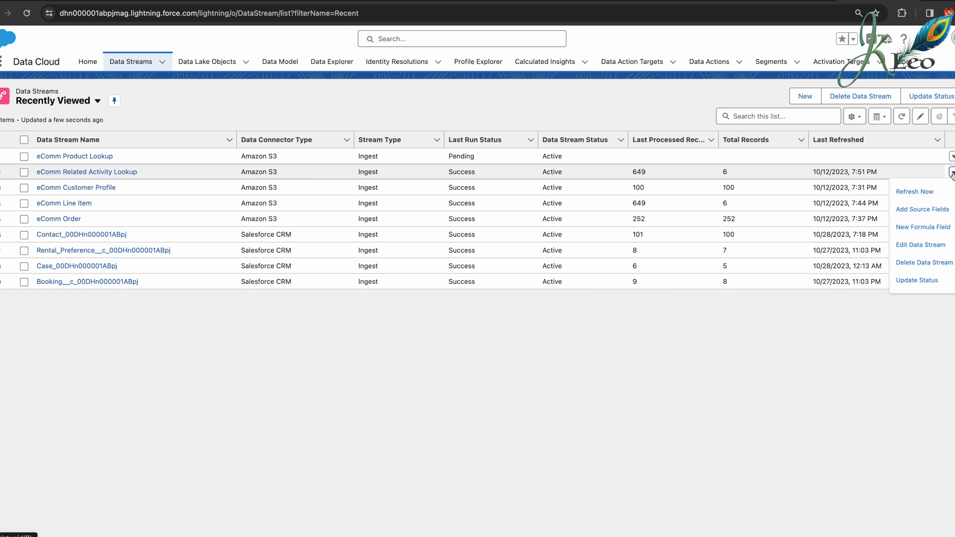
left_click(914, 191)
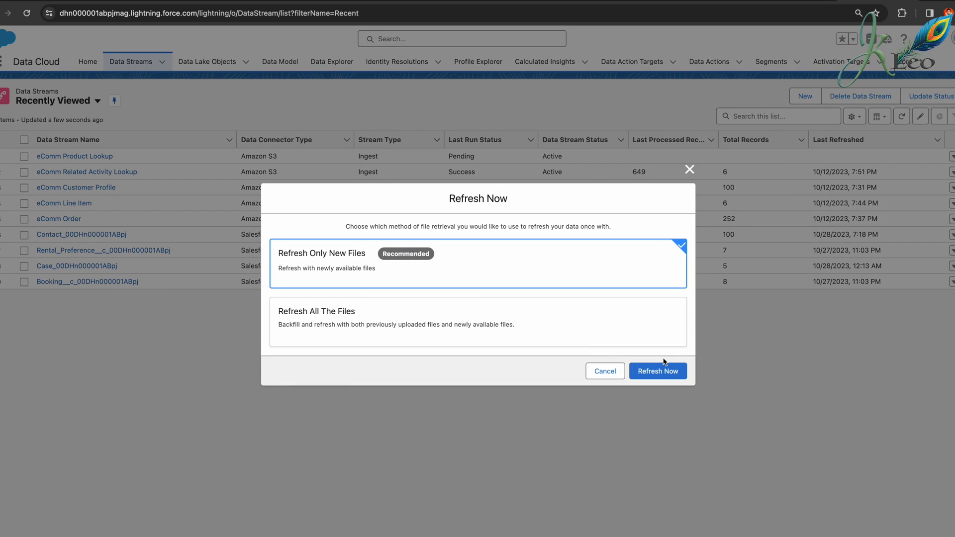
left_click(663, 369)
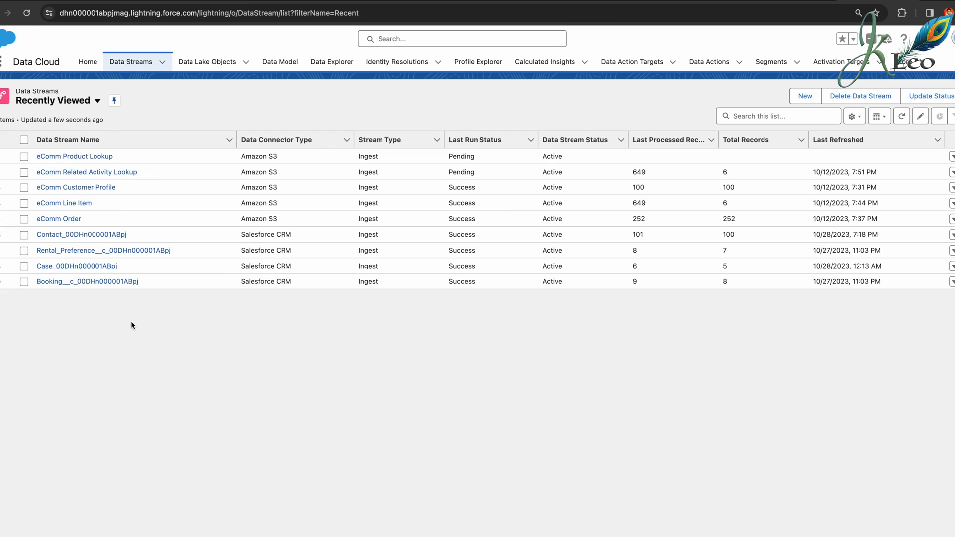
left_click_drag(732, 170, 674, 151)
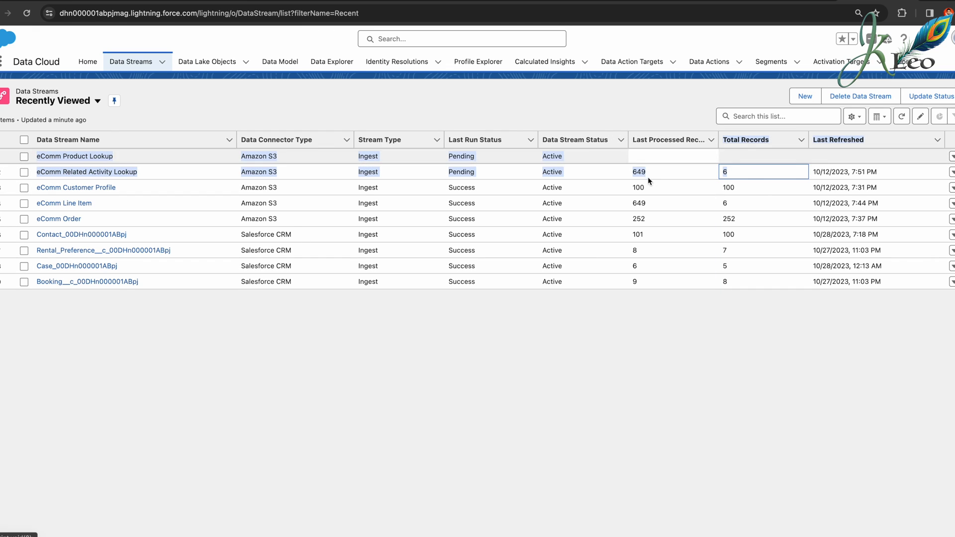
left_click(443, 398)
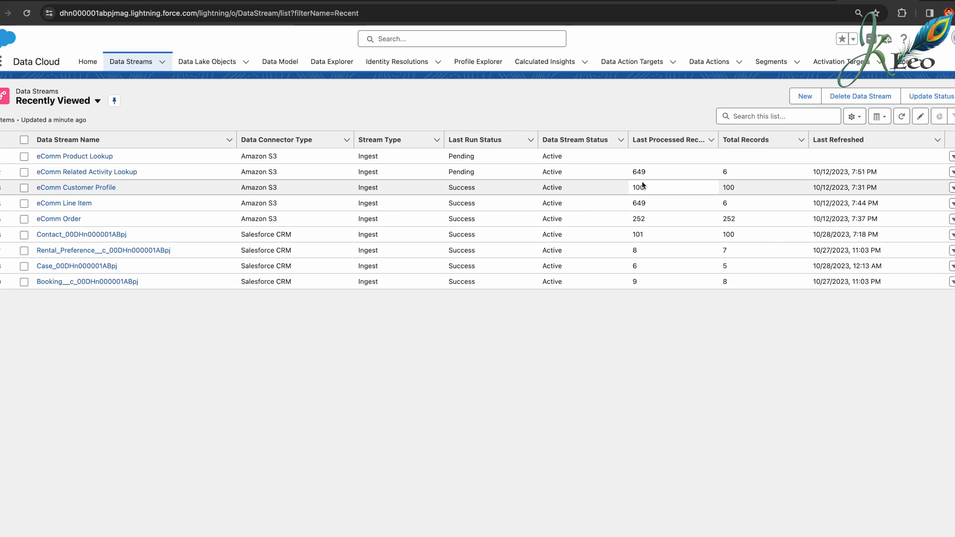